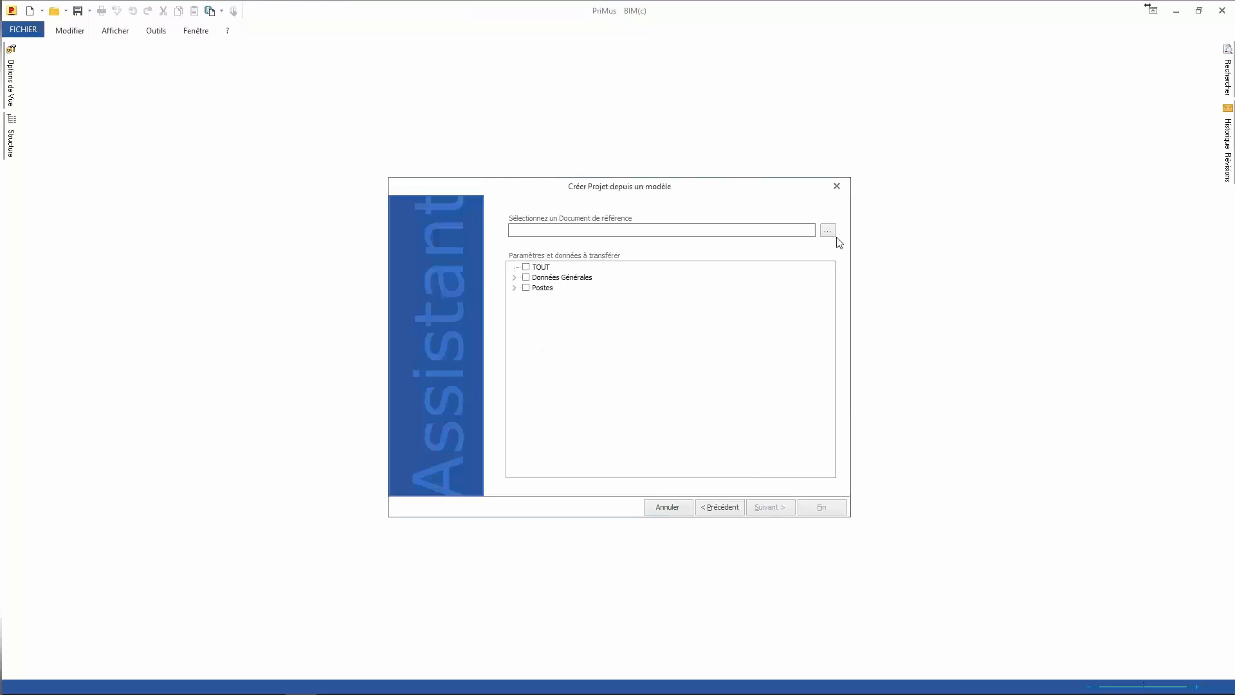
# Step: Create the project from the reference document Exemple_BIM_WORLD_def.dcf, transferring all of its Données Générales
pyautogui.click(828, 231)
pyautogui.click(714, 284)
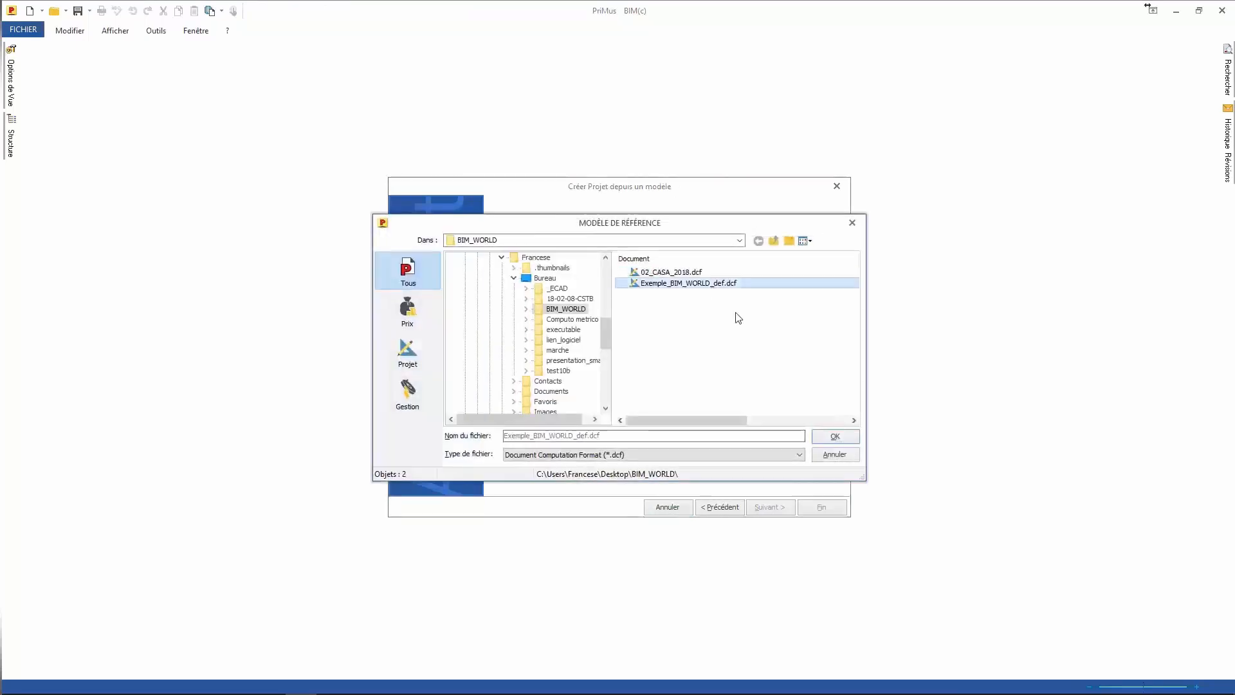
pyautogui.click(834, 437)
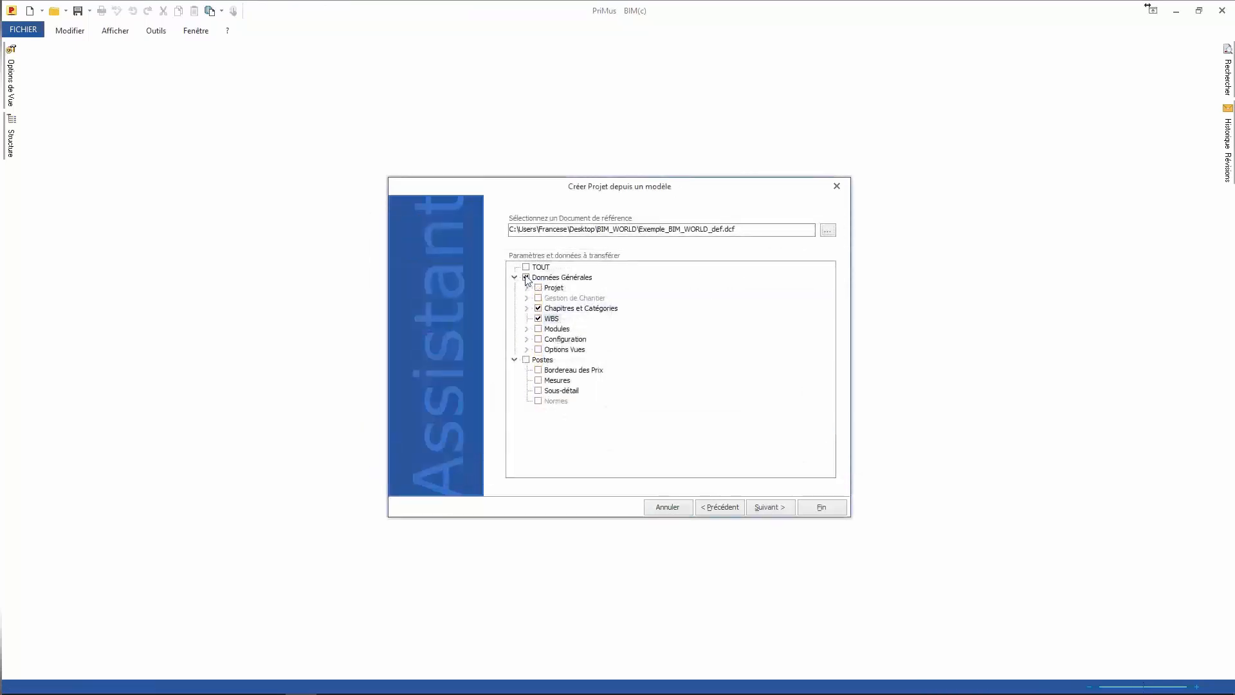
pyautogui.click(526, 278)
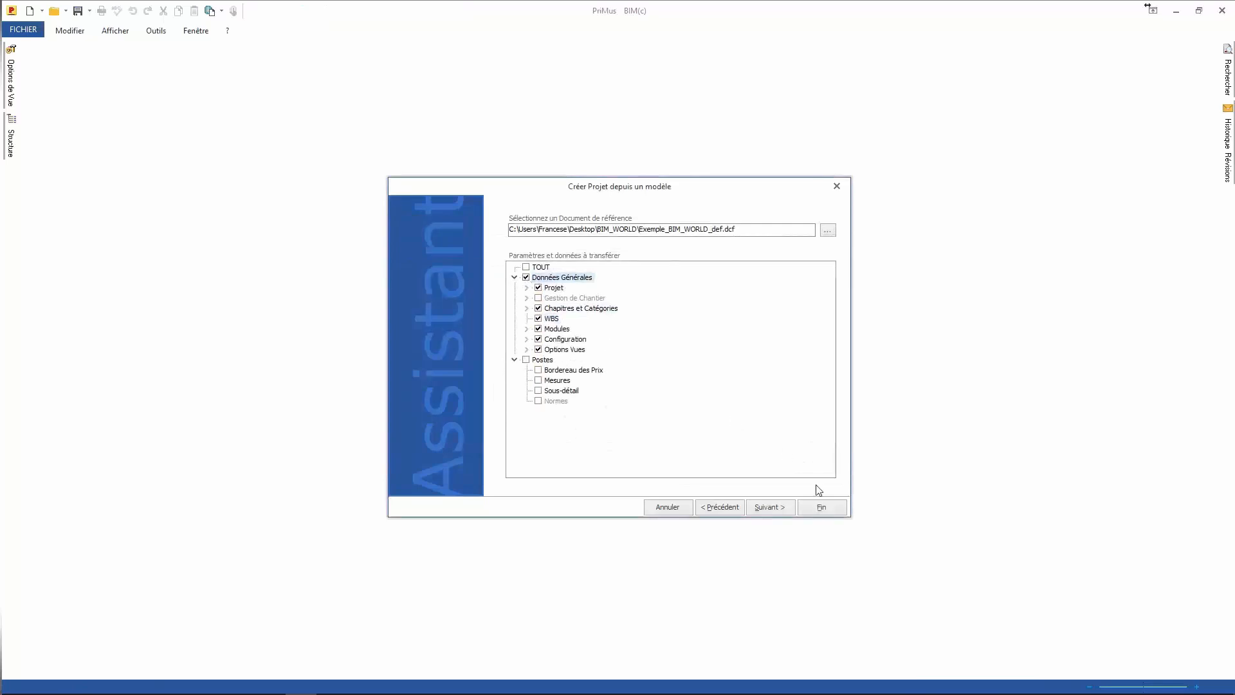
pyautogui.click(822, 508)
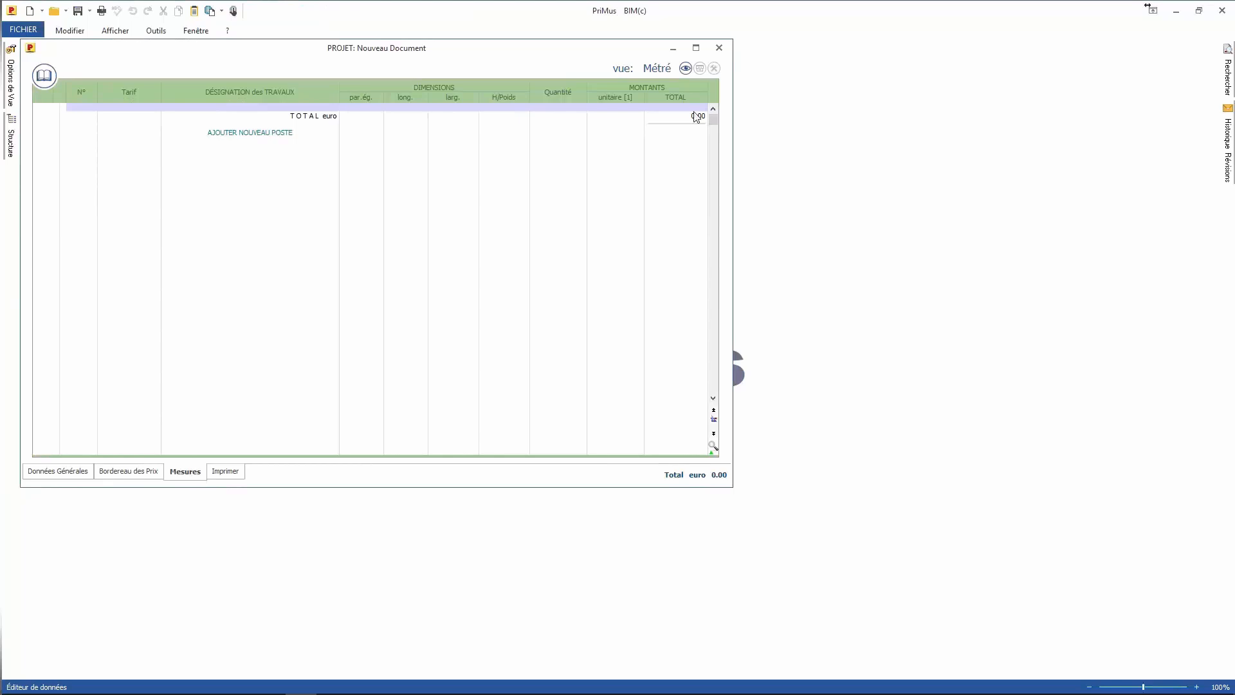
# Step: Review the new project's price list, its general data including the Objet description, and its WBS structure
pyautogui.click(132, 473)
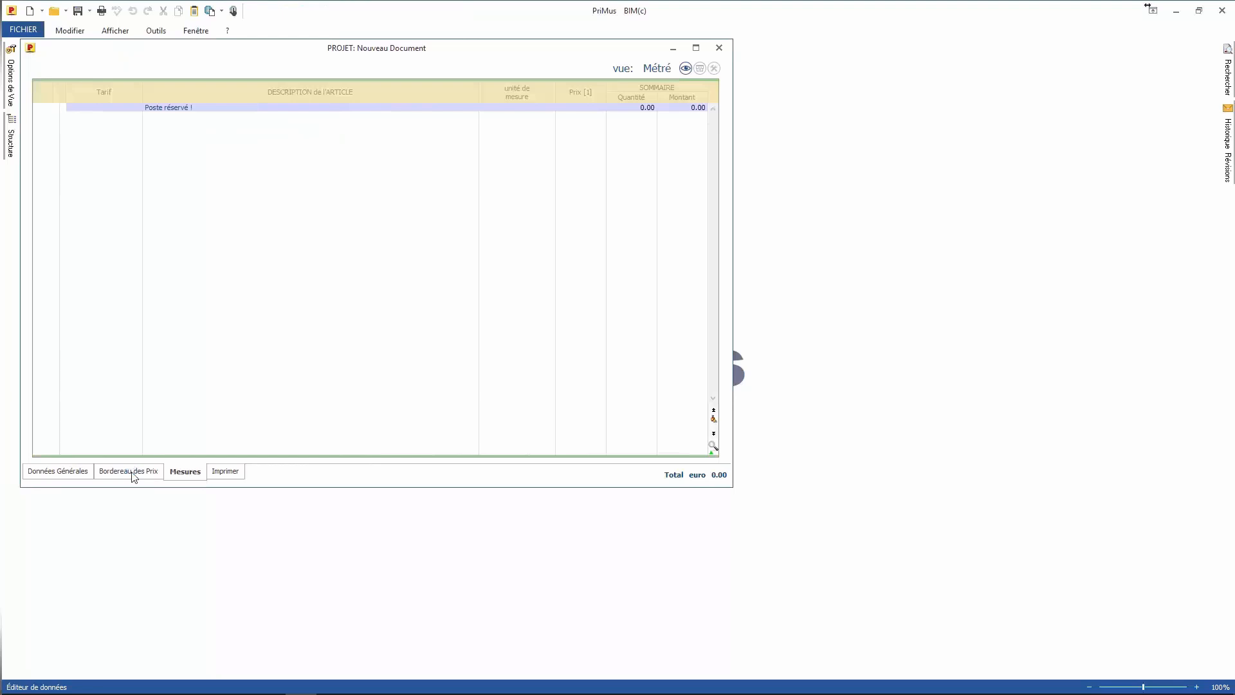
pyautogui.click(134, 475)
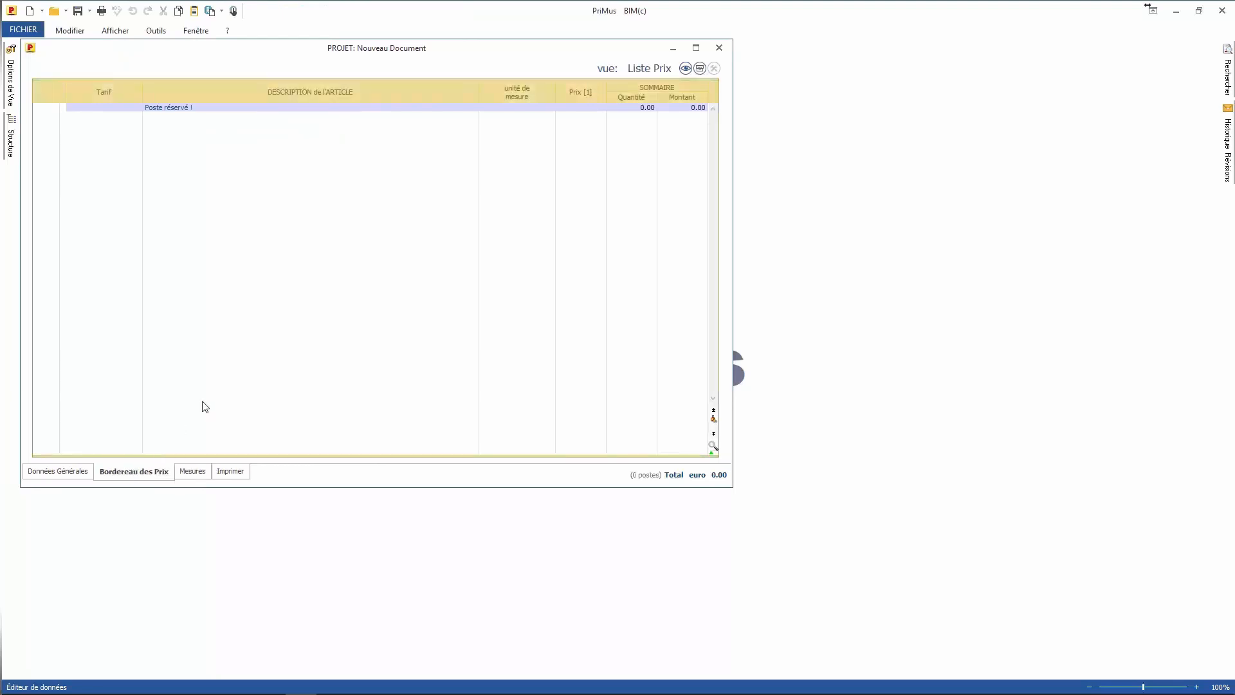
pyautogui.click(69, 476)
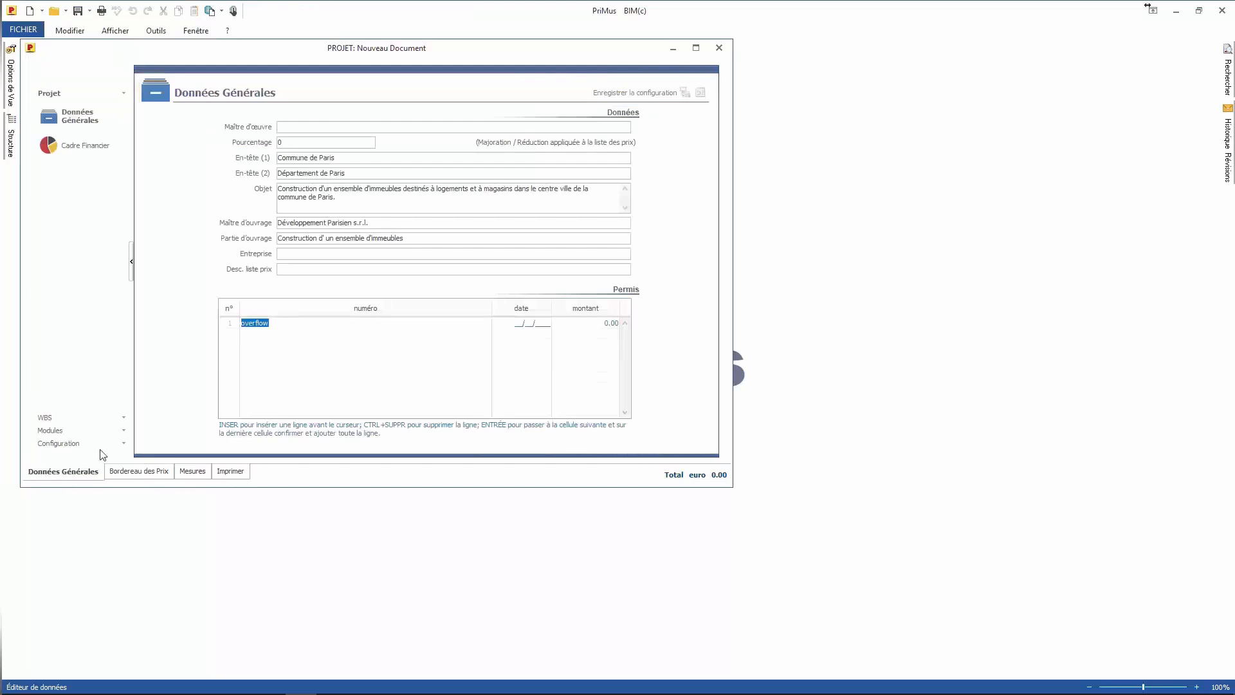
pyautogui.moveTo(335, 197); pyautogui.dragTo(272, 187)
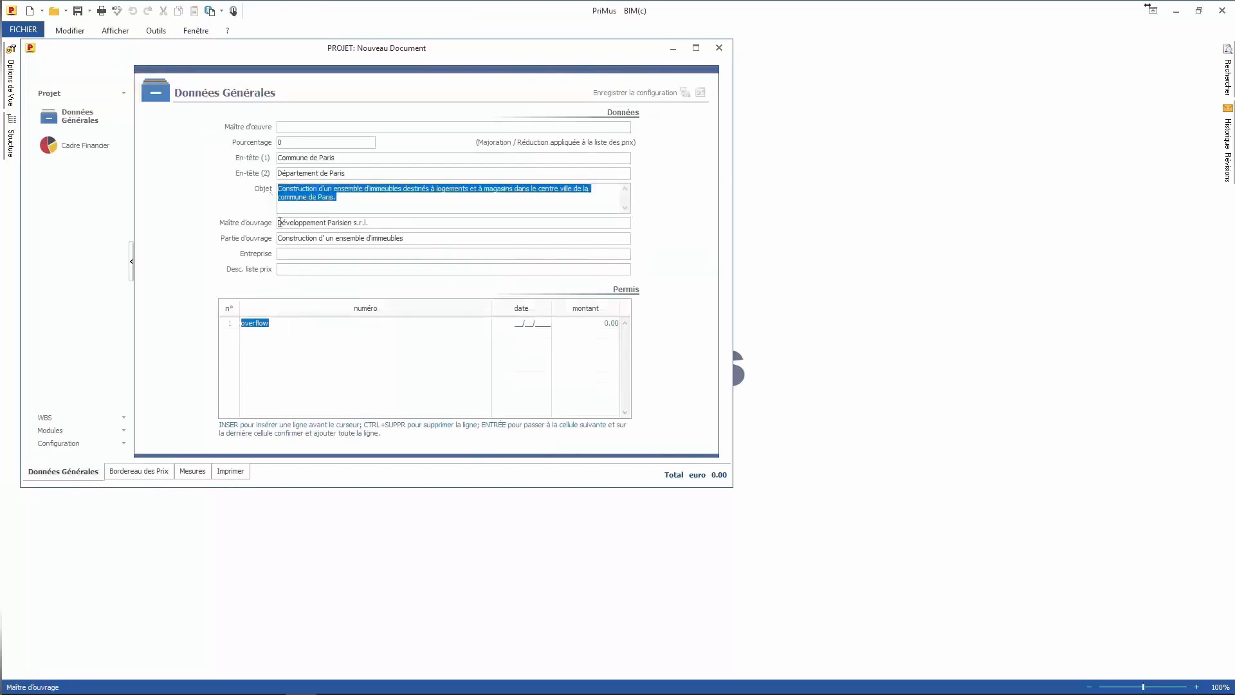
pyautogui.click(82, 417)
pyautogui.click(69, 142)
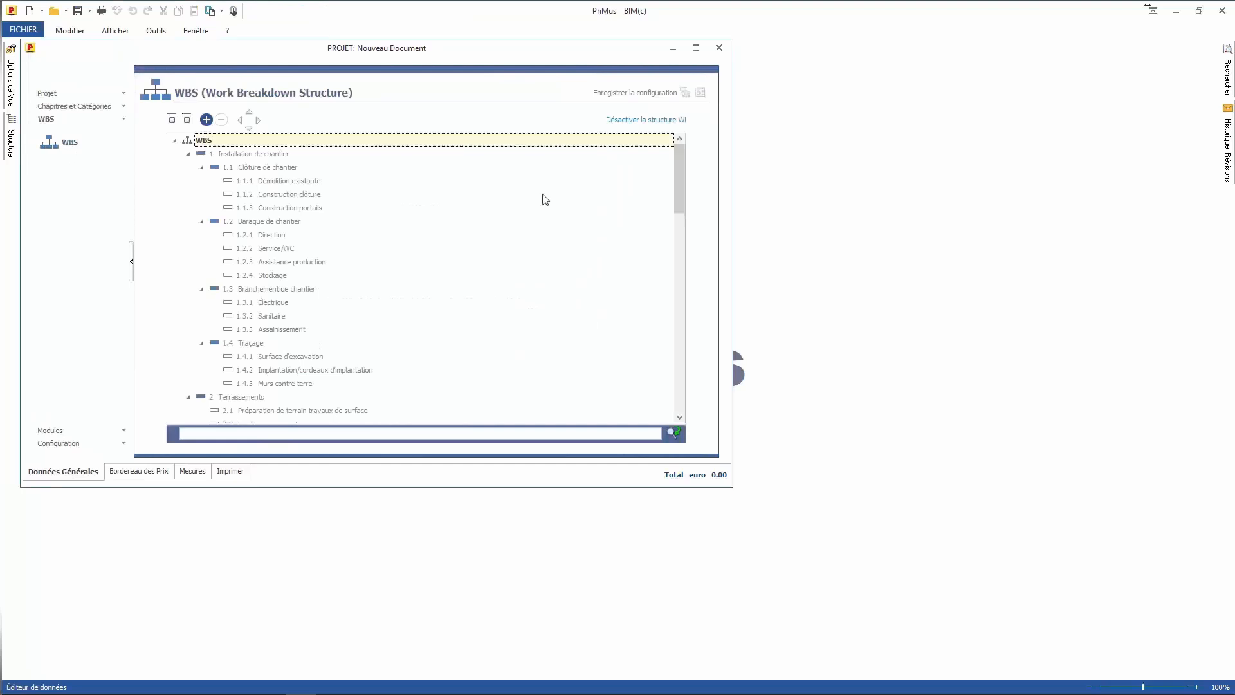
pyautogui.moveTo(679, 182); pyautogui.dragTo(646, 168)
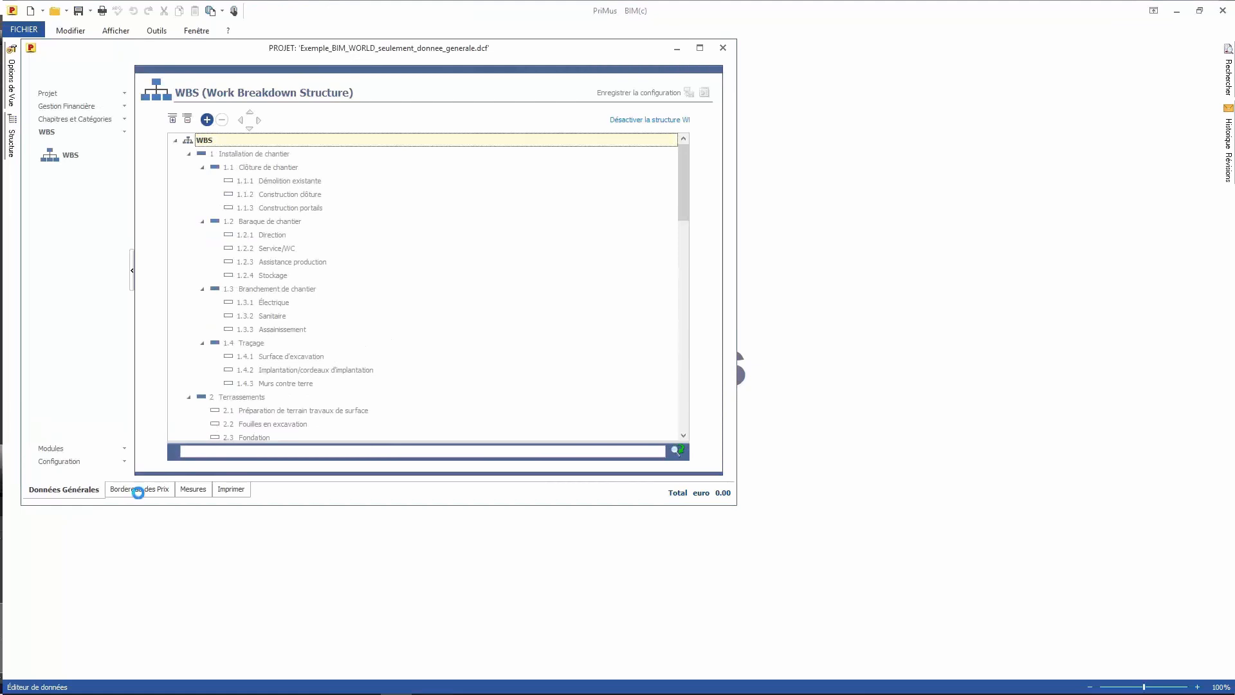
# Step: Add an article to the project's price list with tariff 01.001 and description "Béton réalisé sur le chantier pour travaux en fondation"
pyautogui.click(137, 489)
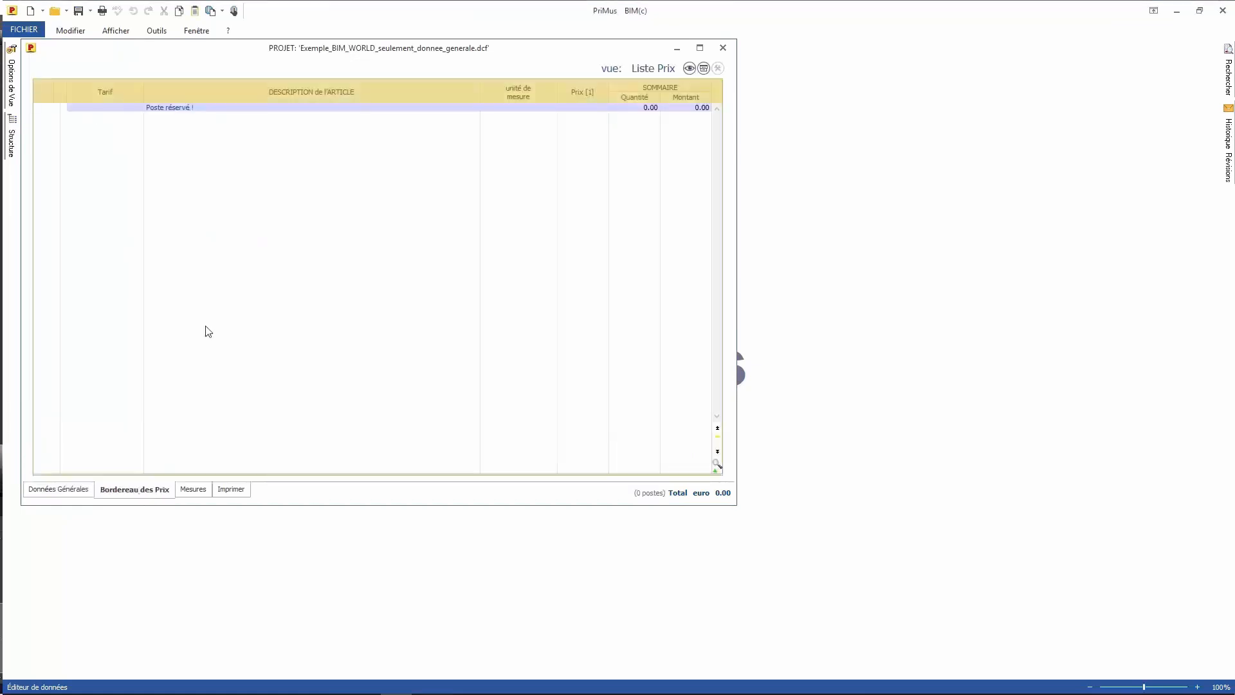
pyautogui.doubleClick(226, 223)
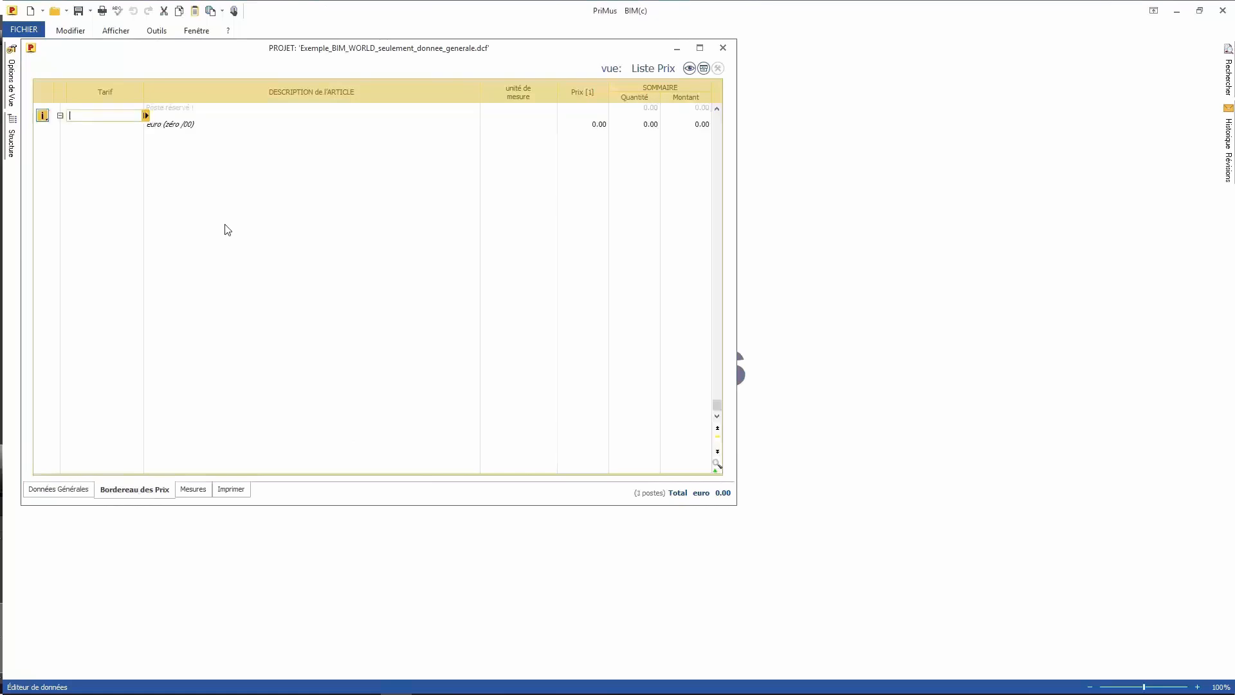
pyautogui.write('01.001')
pyautogui.press('Tab')
pyautogui.write('Béto')
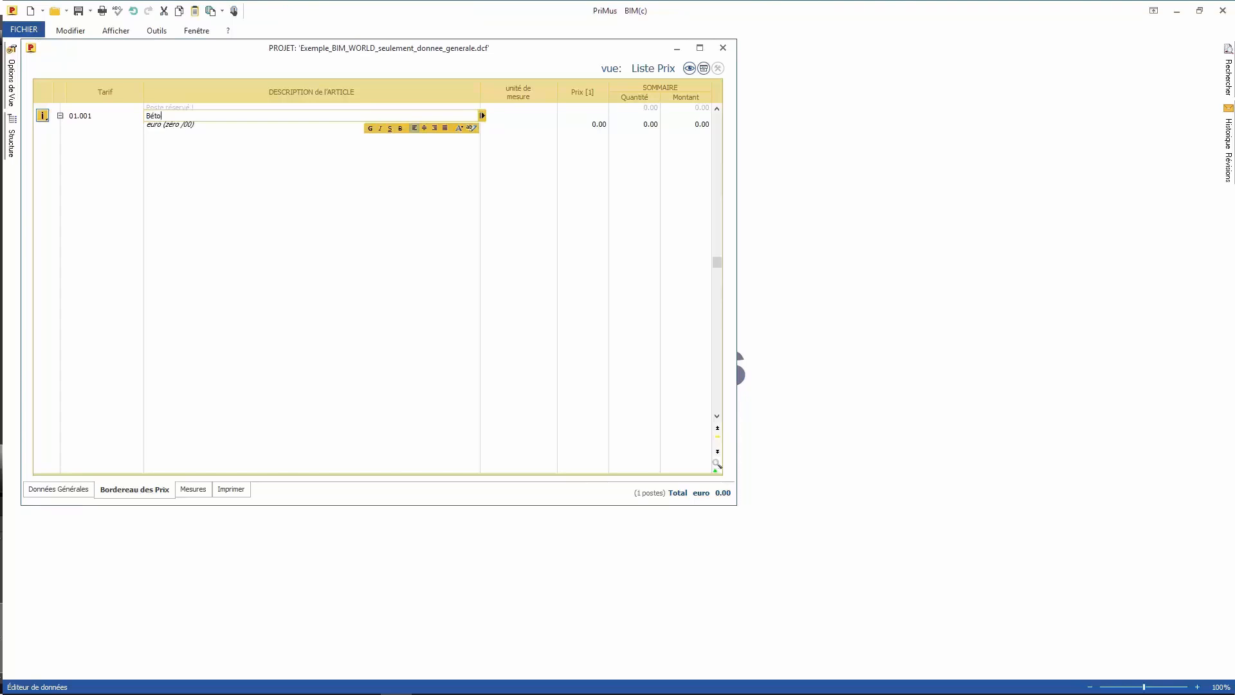
pyautogui.write('n réalisé sur le chantier pour travaux en fondation')
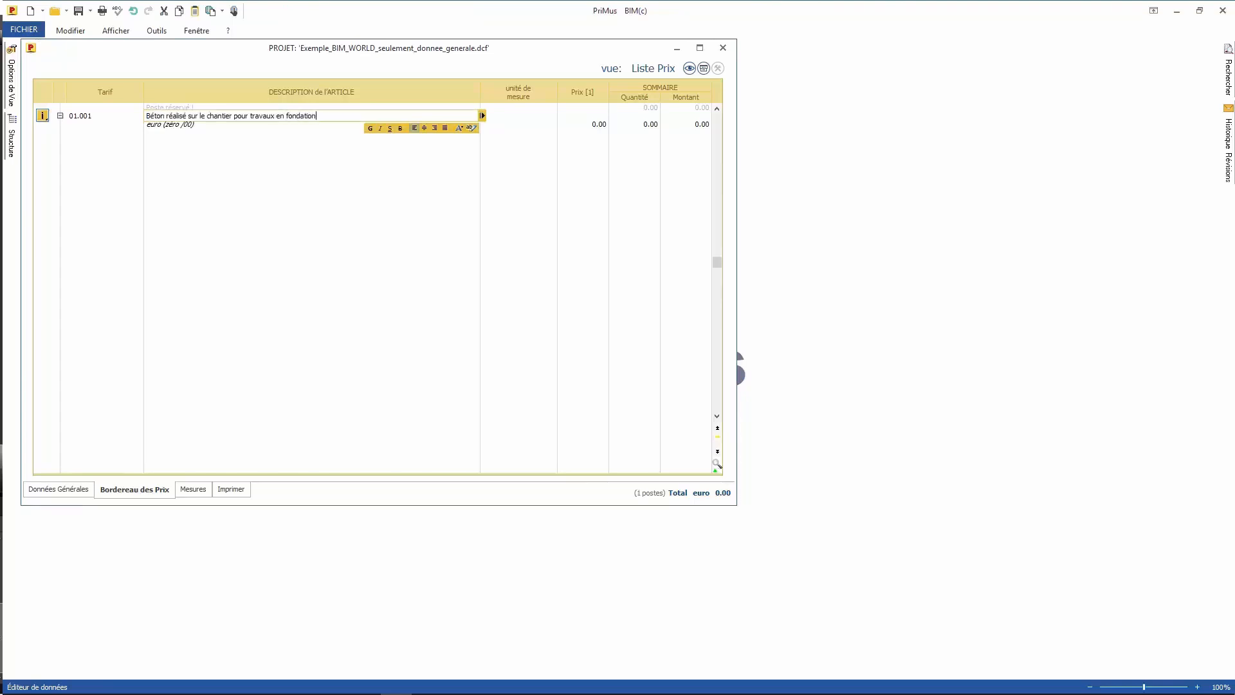
# Step: Set the concrete article's unit of measure to mc and its price to 85
pyautogui.press('Tab')
pyautogui.write('mc')
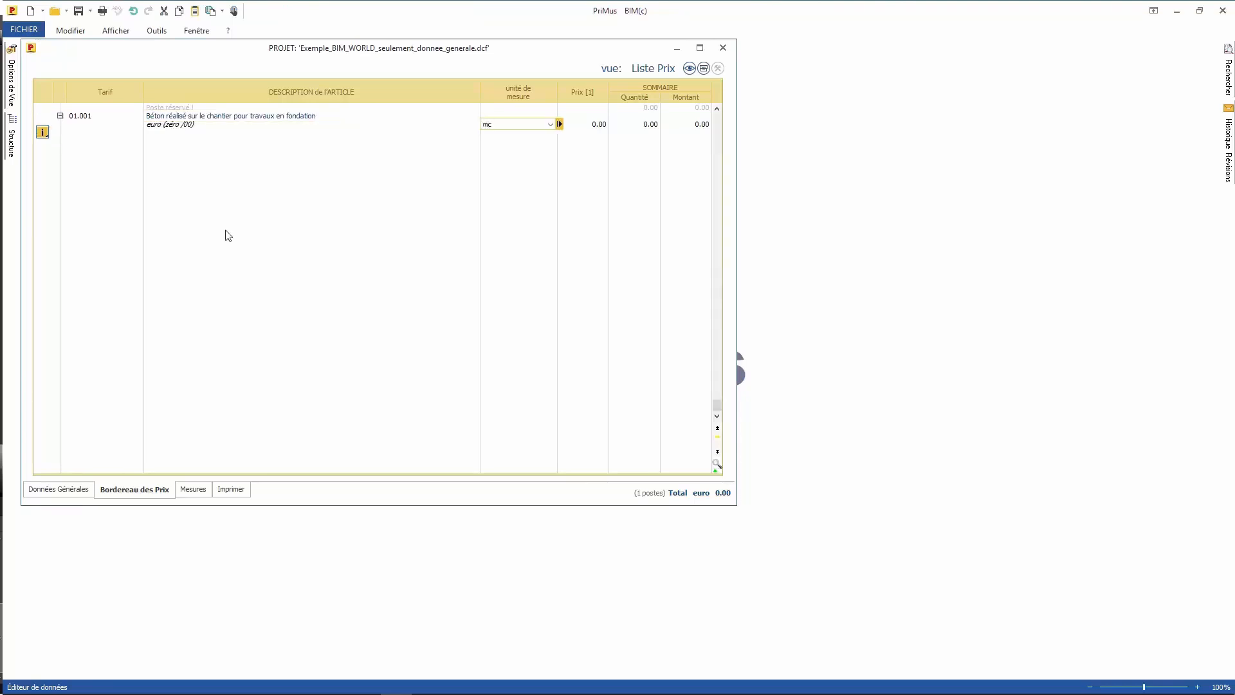
pyautogui.press('Tab')
pyautogui.write('85')
pyautogui.press('Return')
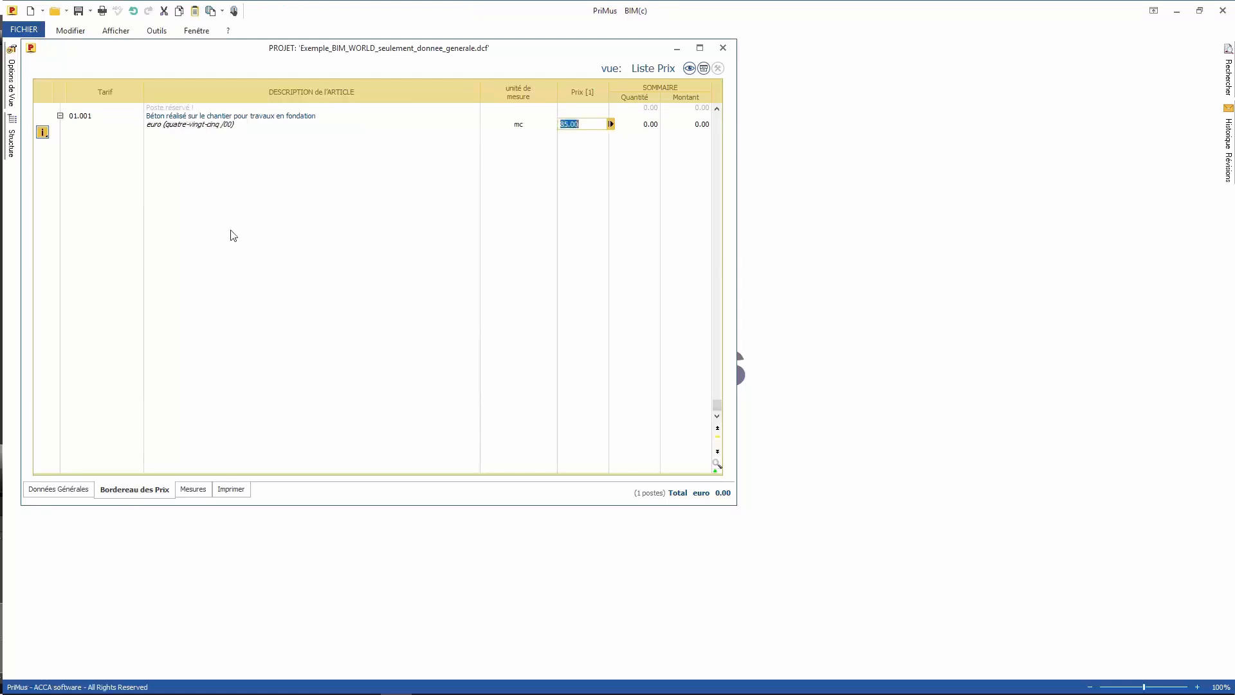
pyautogui.press('Down')
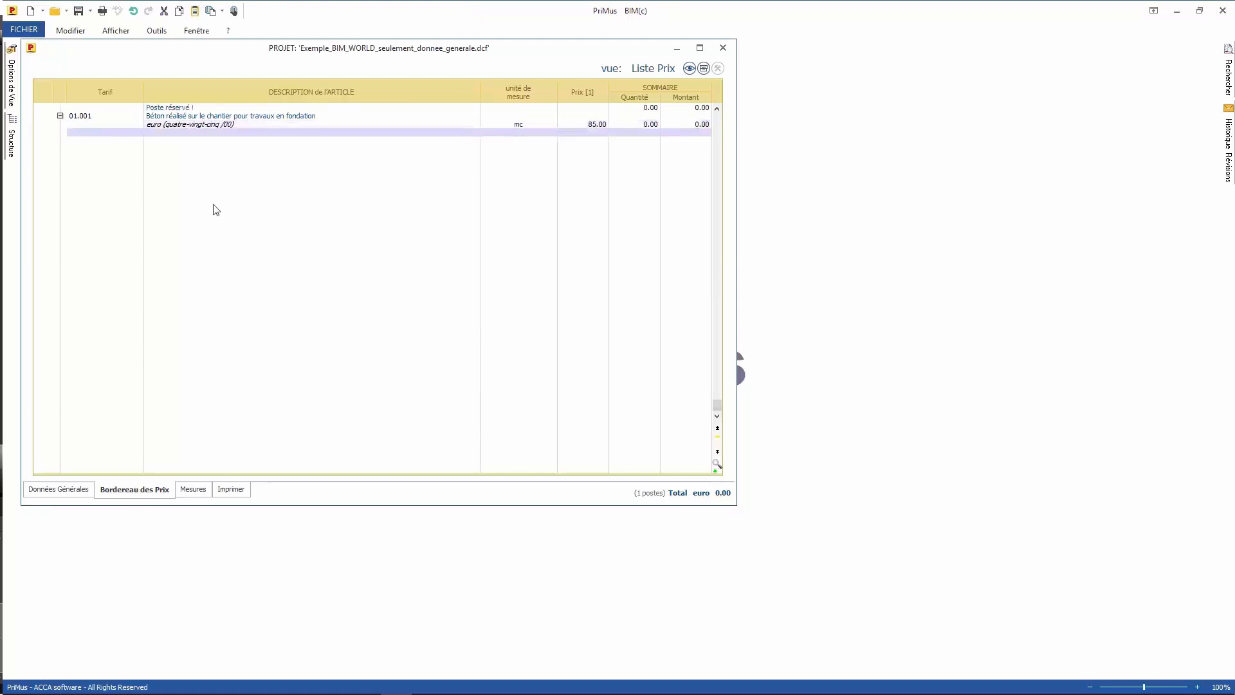
# Step: Show the price list as Sous-détail des Prix and open the recent document Exemple_BIM_WORLD_liste_sous_detail_def.dcf
pyautogui.click(689, 68)
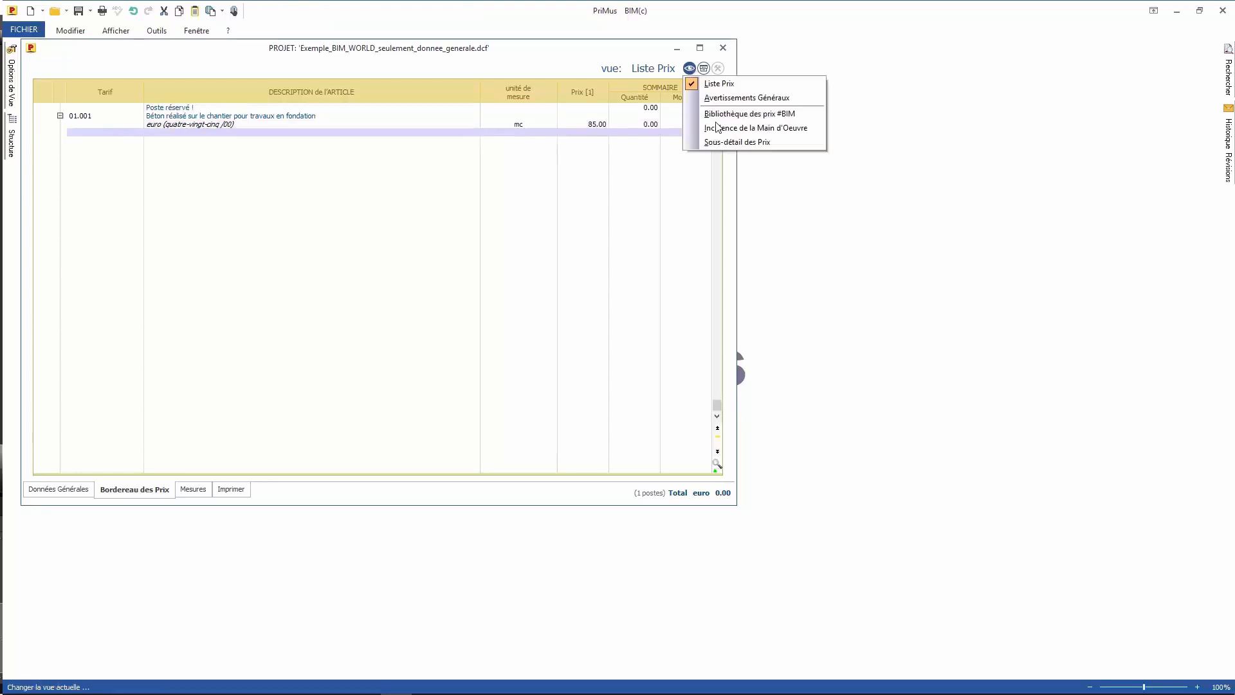
pyautogui.click(722, 142)
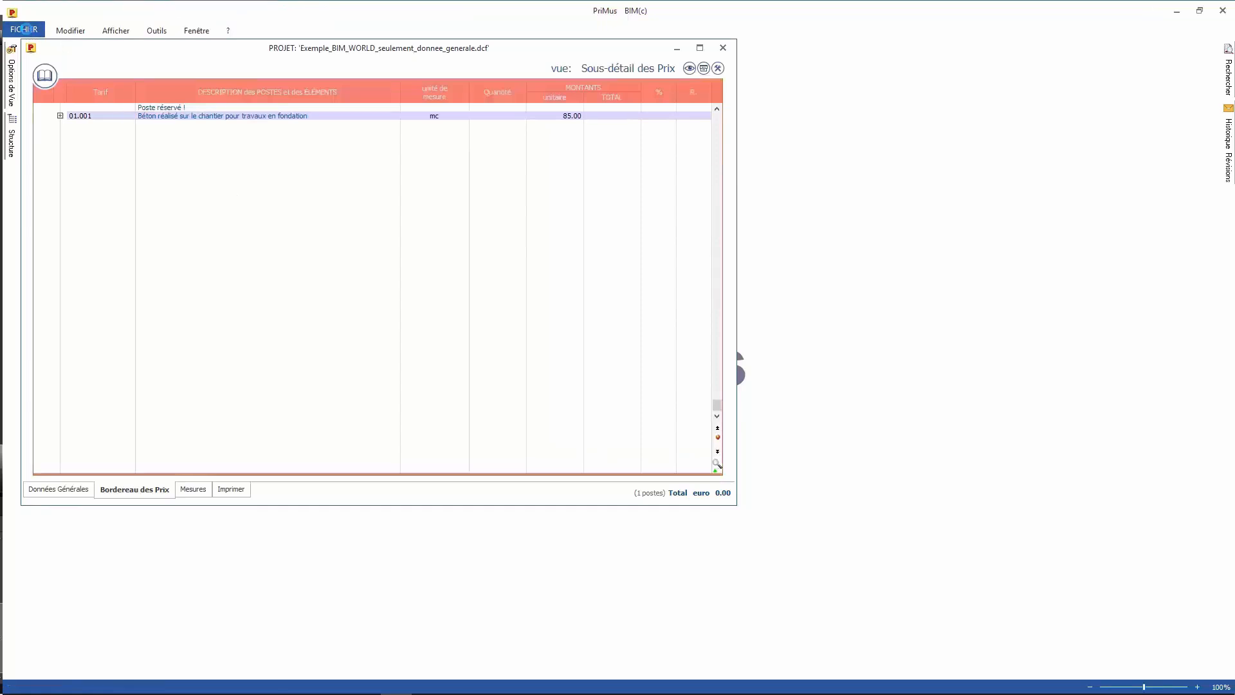
pyautogui.click(24, 30)
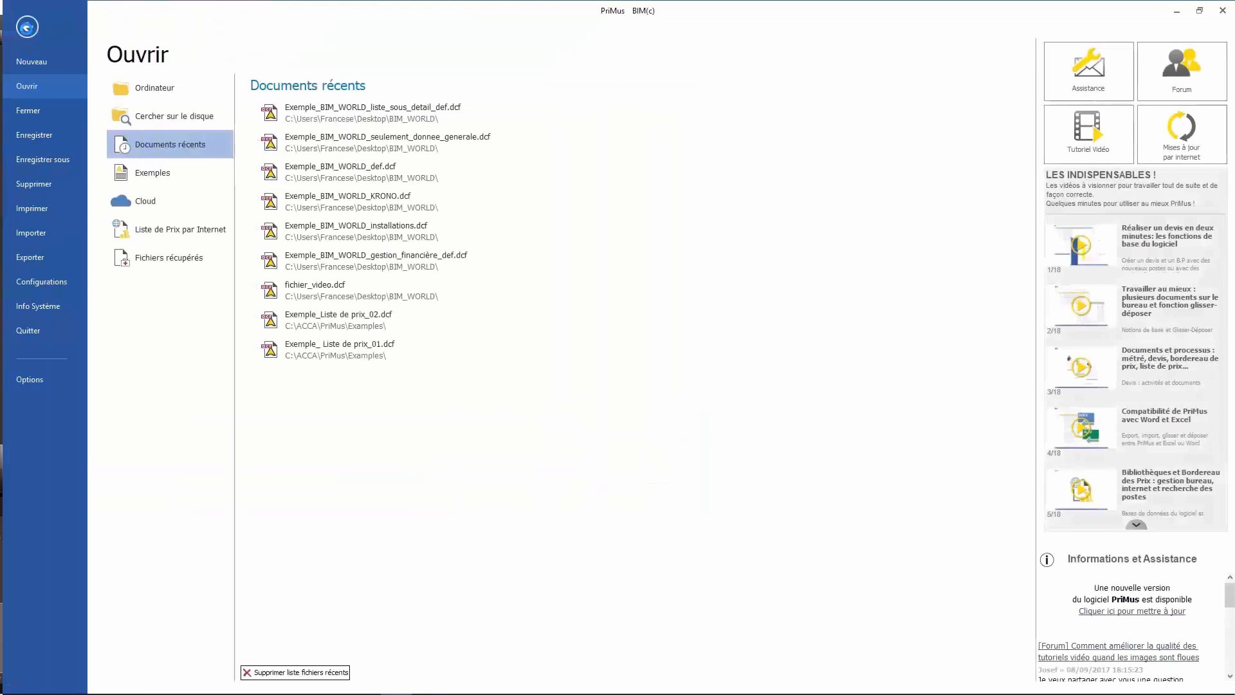
pyautogui.click(363, 119)
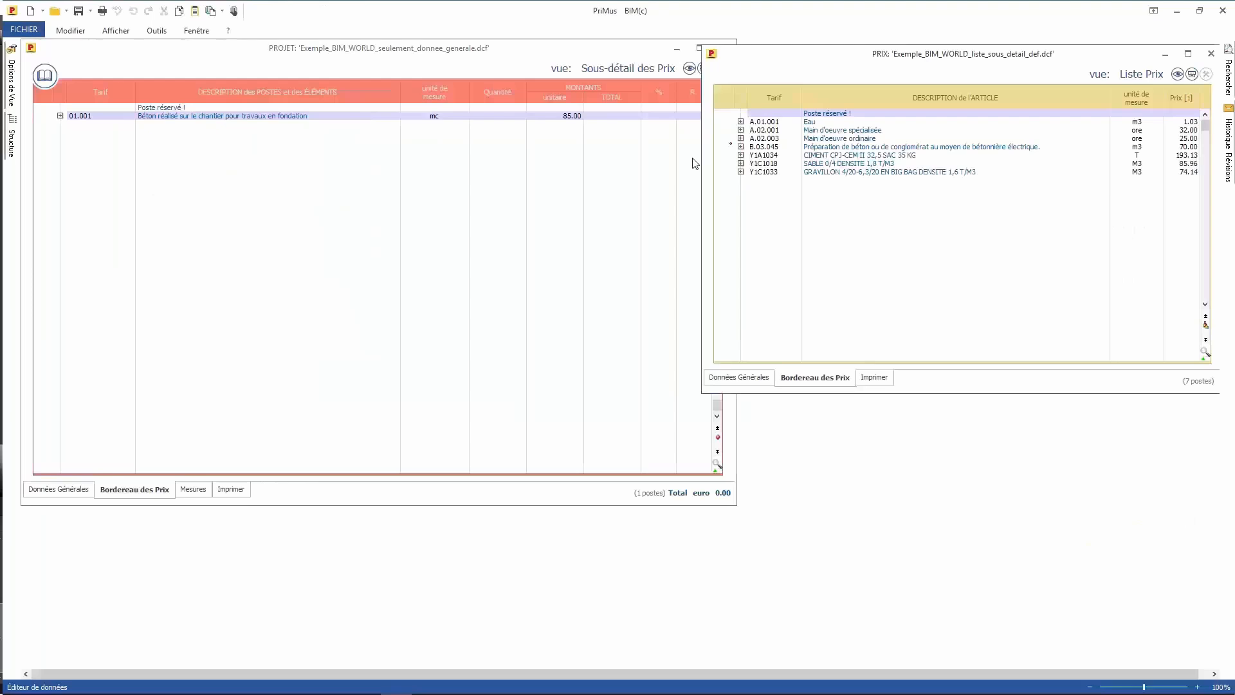
# Step: Expand article 01.001 and add Eau (A.01.001) from the reference price list as an element with quantity 0.6
pyautogui.click(60, 116)
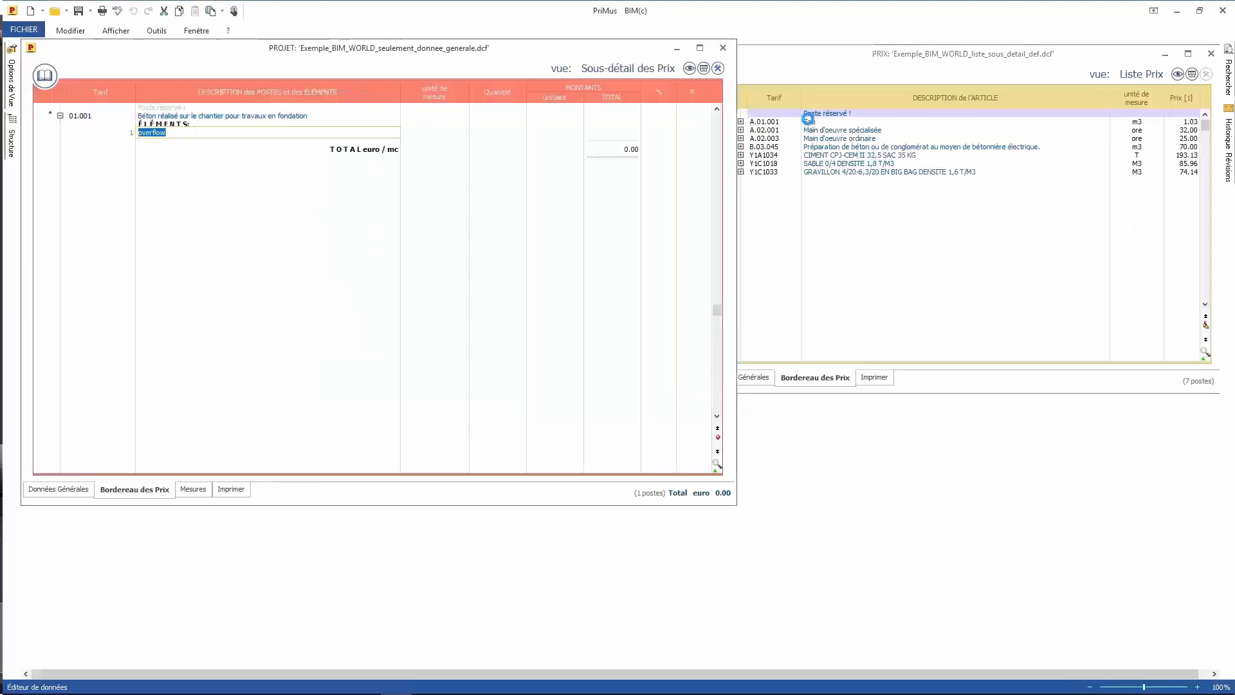
pyautogui.moveTo(808, 120); pyautogui.dragTo(243, 148)
pyautogui.write('.6')
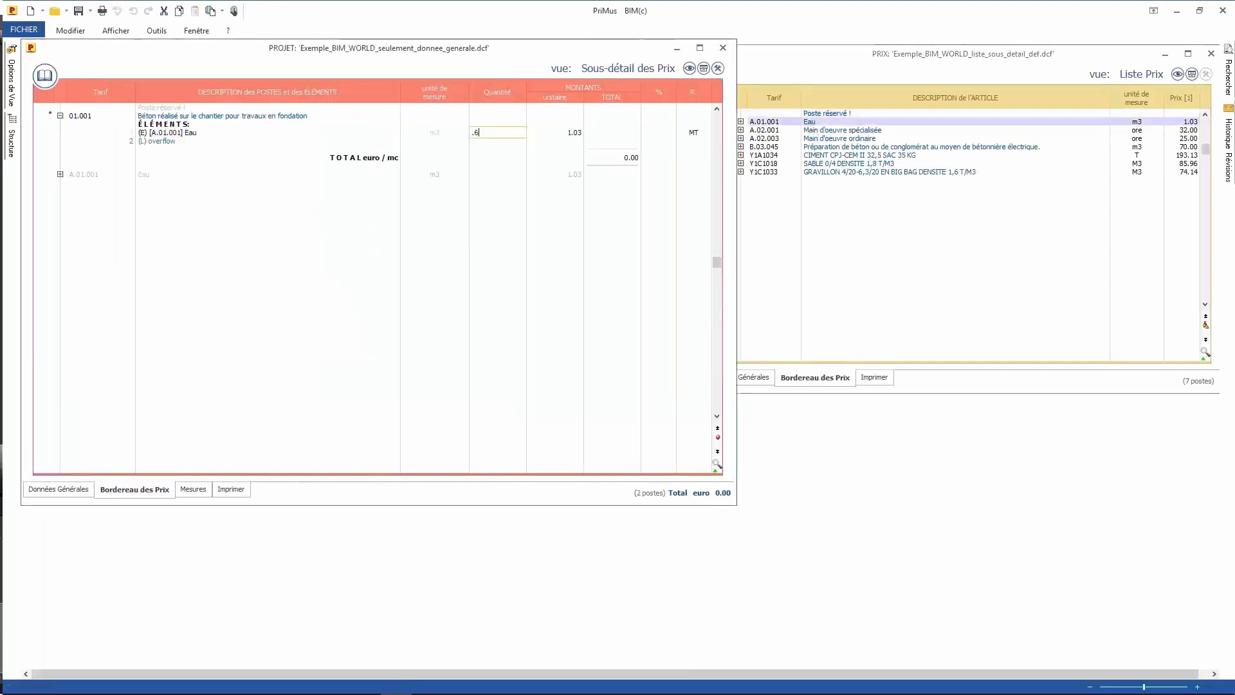
pyautogui.press('Return')
# Step: Add the elements Y1A1034 cement (0.4), Y1C1033 gravel (0.3), Y1C1018 sand (0.3), A.02.001 specialised labour (0.3) and B.03.045 concrete preparation (0.4)
pyautogui.moveTo(834, 157); pyautogui.dragTo(155, 141)
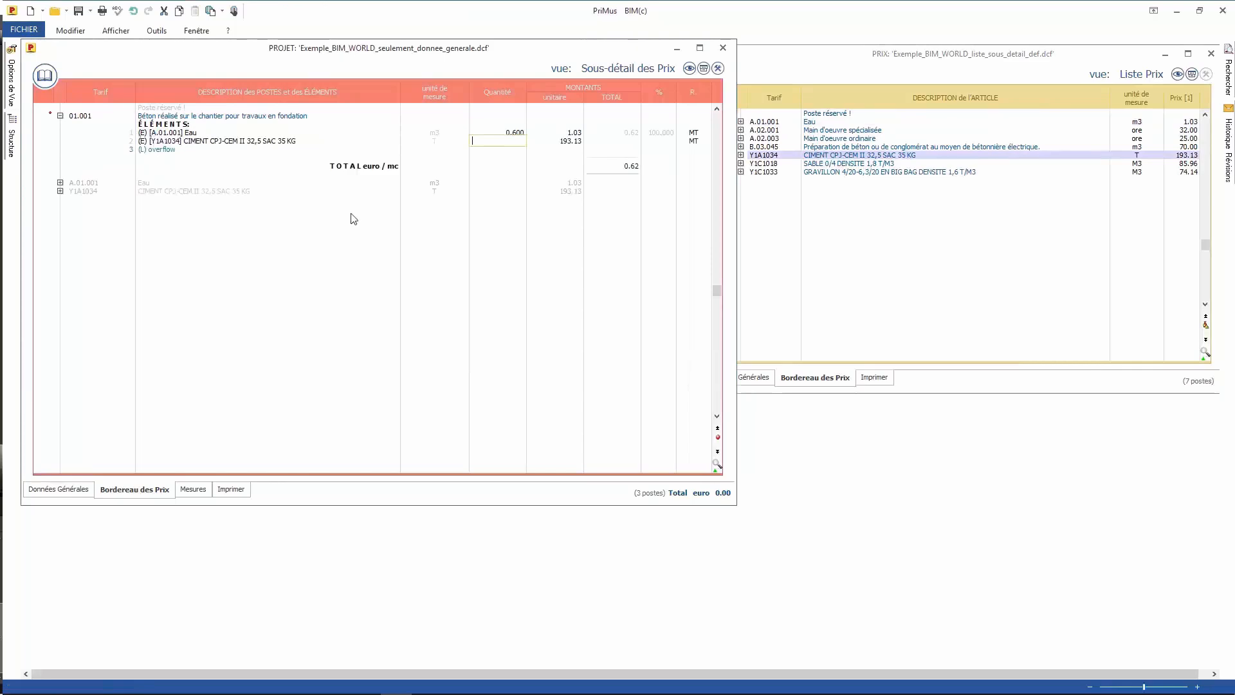
pyautogui.write('.4')
pyautogui.press('Return')
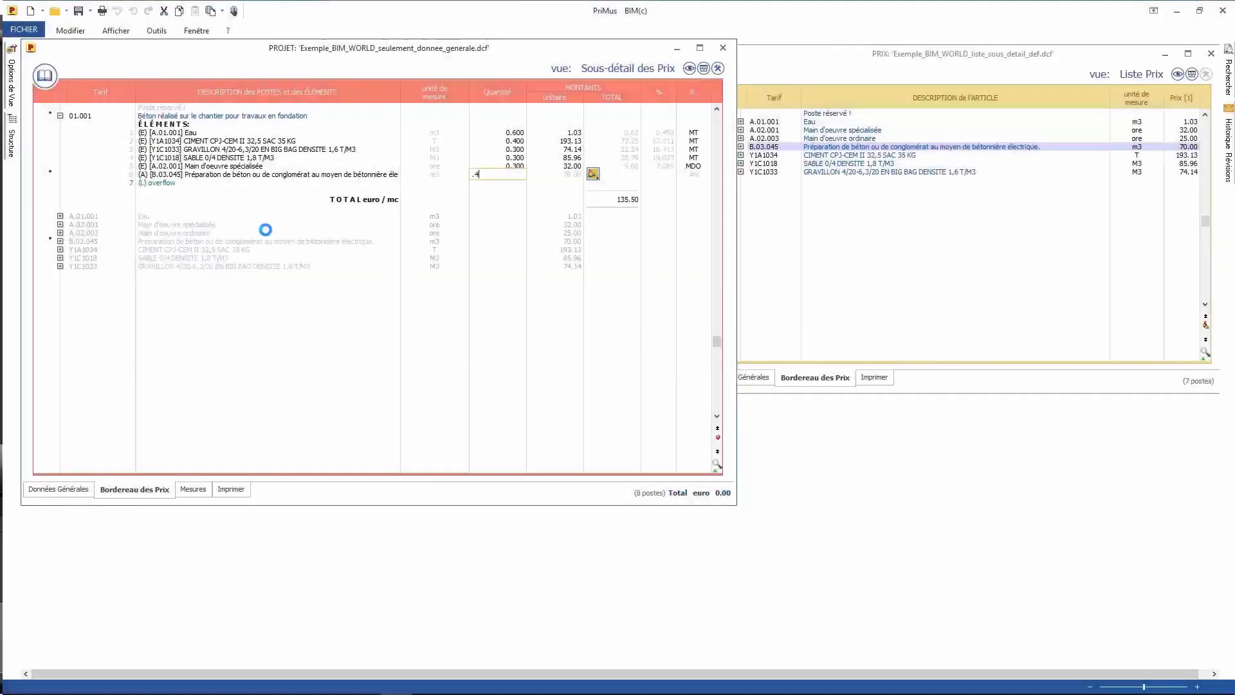
pyautogui.press('Return')
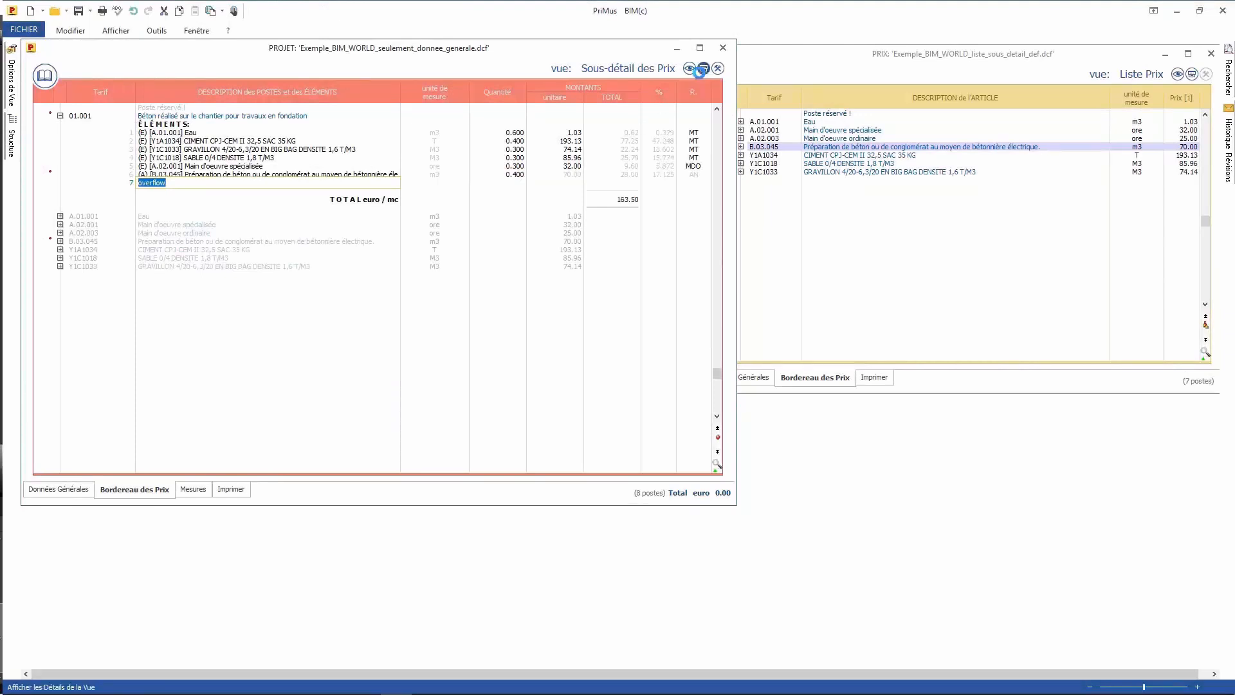
# Step: Set article 01.001's Frais Généraux to 10 % and Bénéfices entreprise to 5 %, and return to the Liste Prix view
pyautogui.click(702, 69)
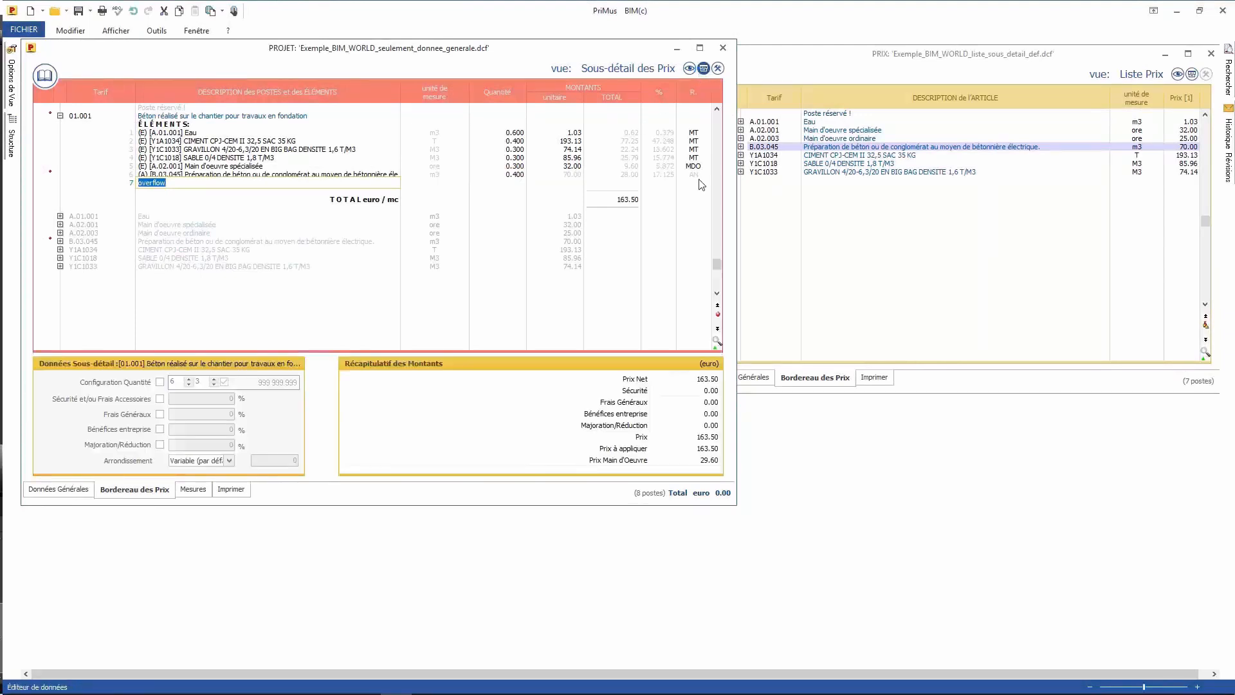
pyautogui.click(160, 415)
pyautogui.click(227, 415)
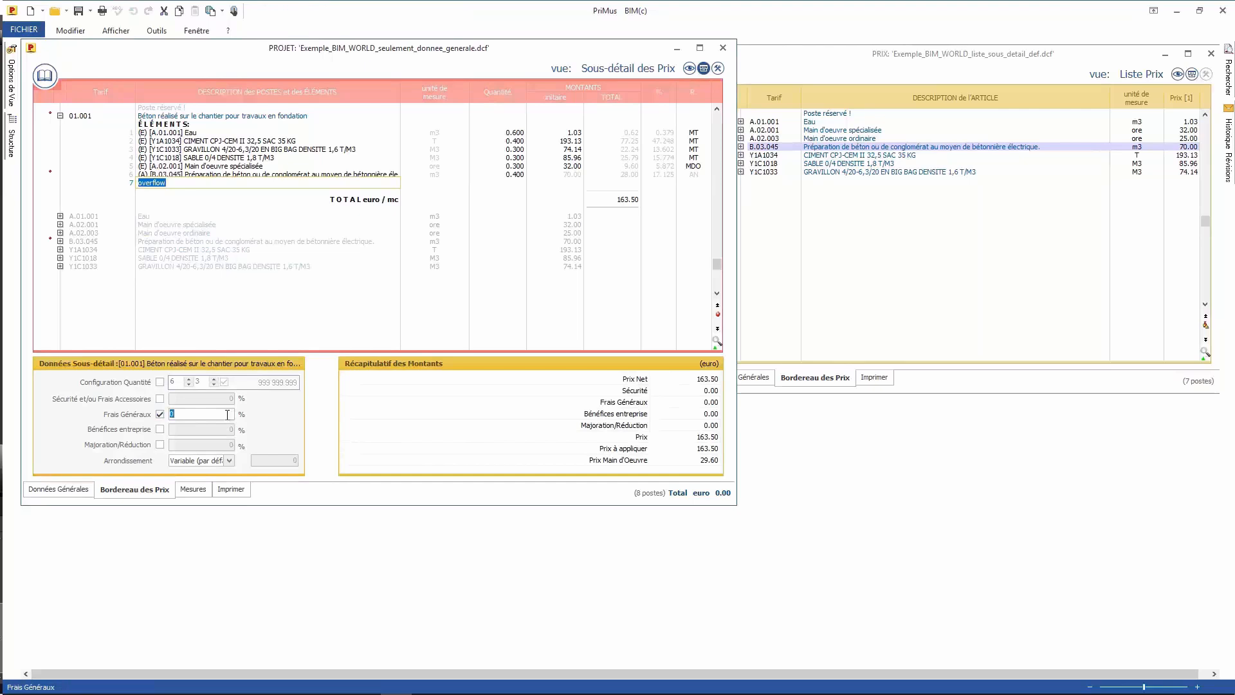
pyautogui.write('10')
pyautogui.click(160, 429)
pyautogui.click(217, 430)
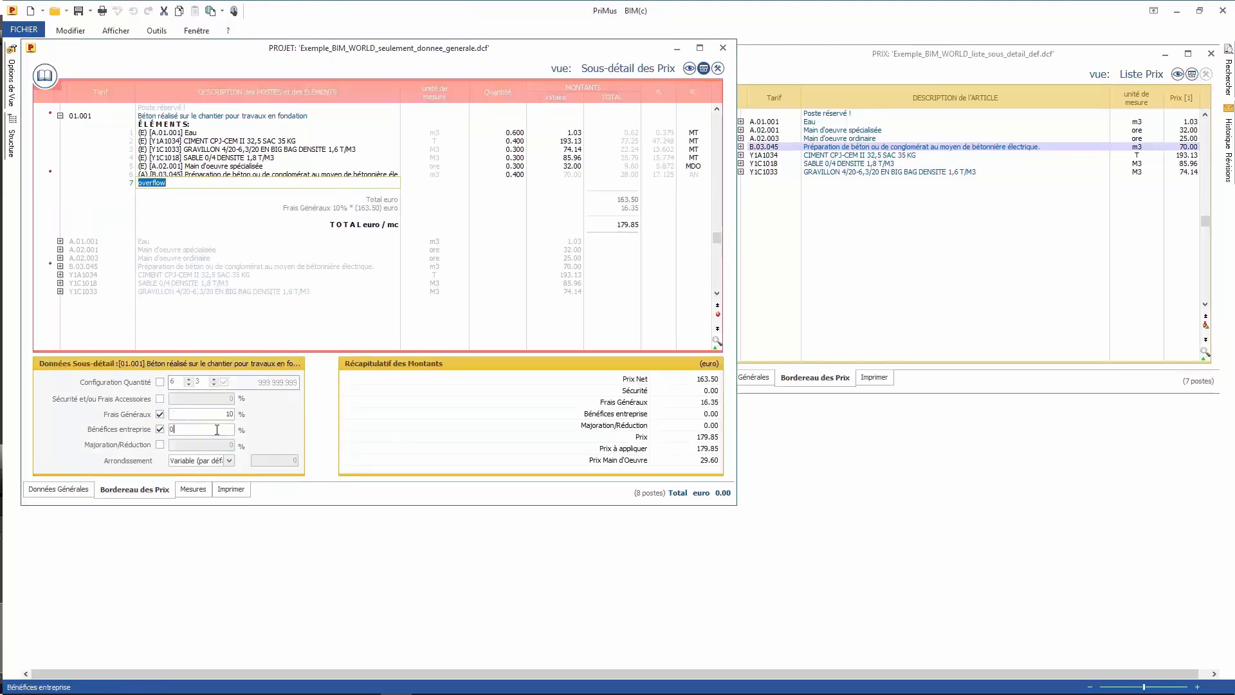
pyautogui.write('5')
pyautogui.press('Return')
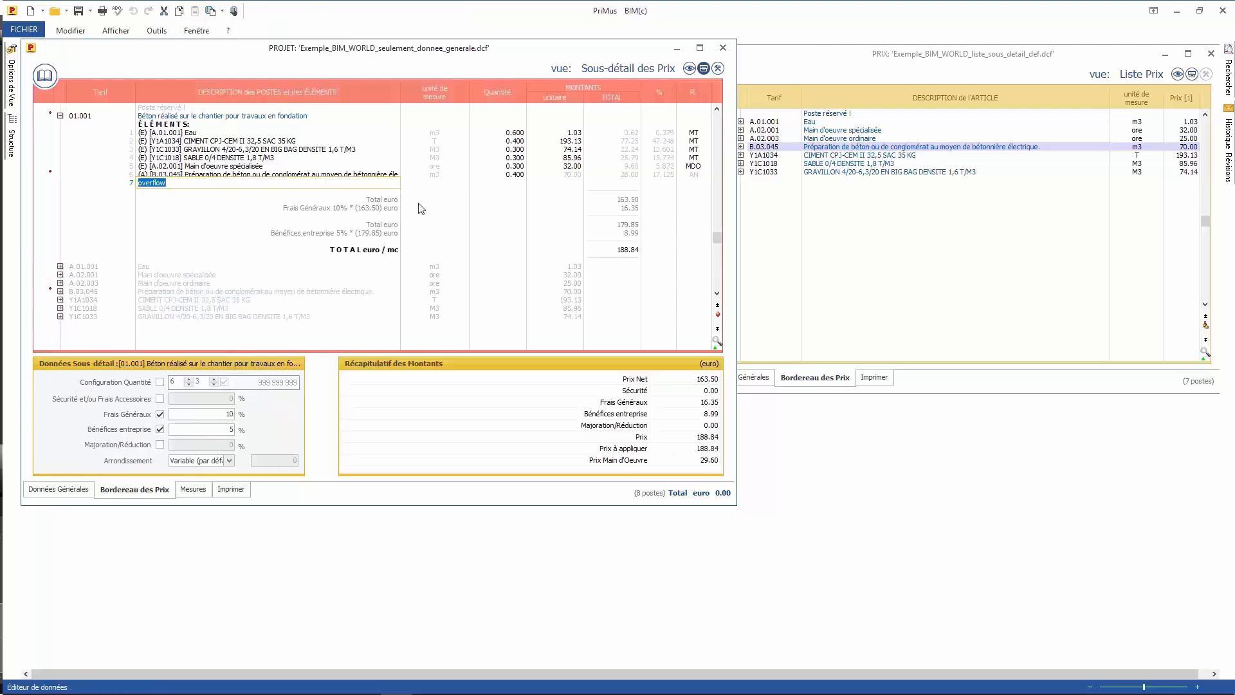
pyautogui.press('Escape')
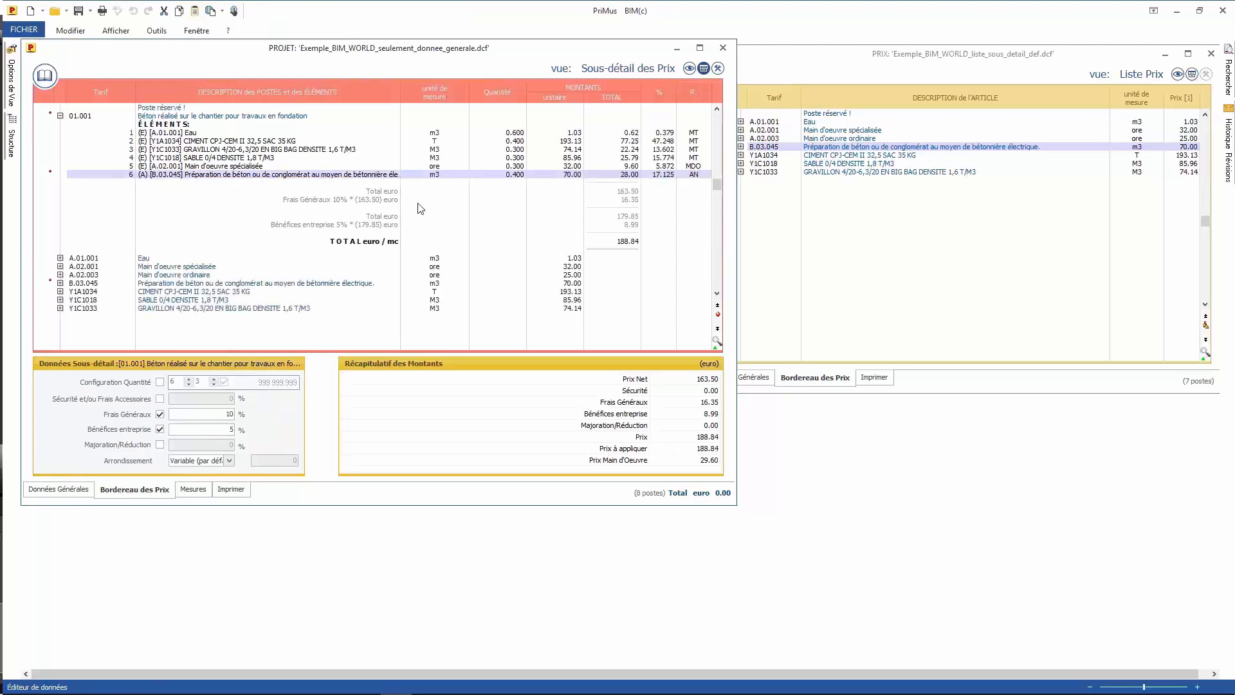
pyautogui.click(690, 68)
pyautogui.click(708, 83)
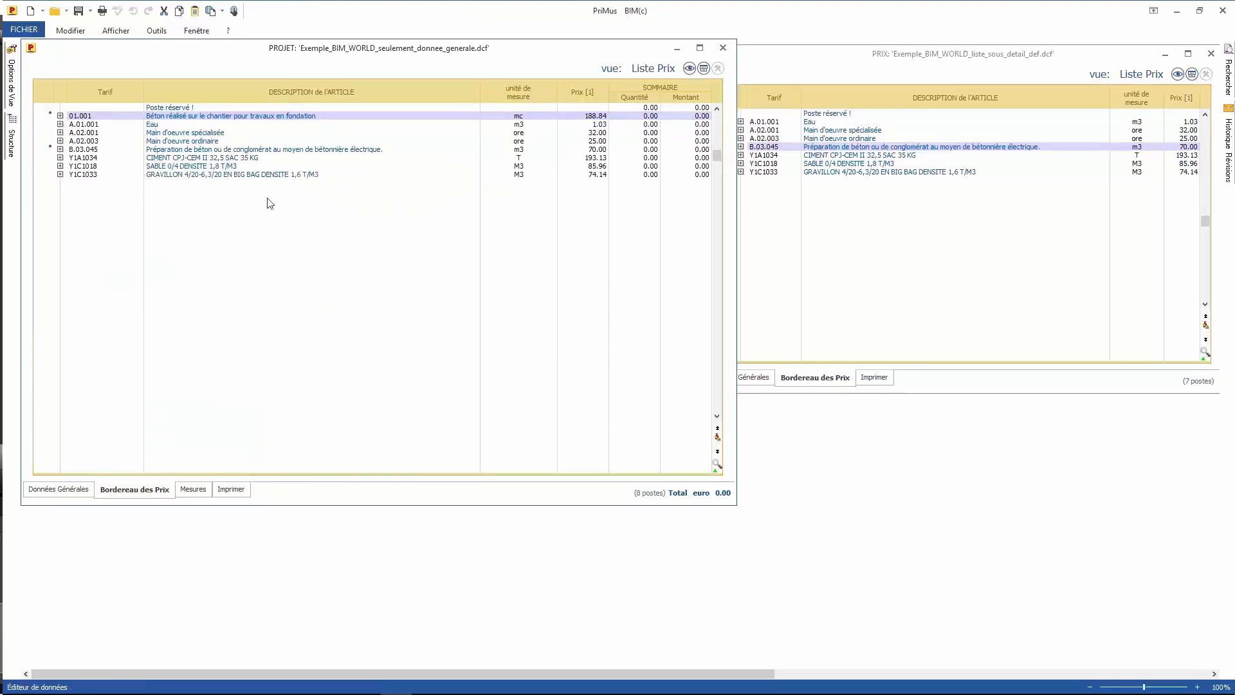
# Step: Open liste_prix_utilisateur.xlsx in Excel, bring its rows A1:D27 into the project's price list, close Excel and return to full-size PriMus
pyautogui.click(1201, 11)
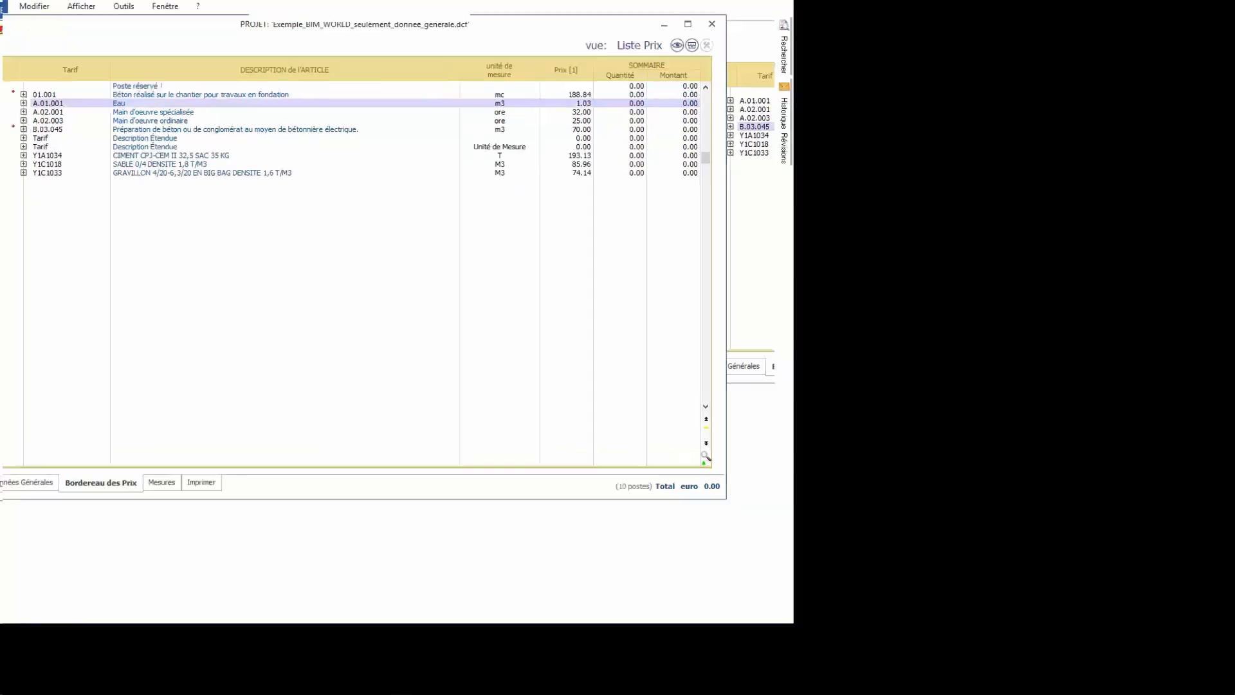
pyautogui.doubleClick(1205, 442)
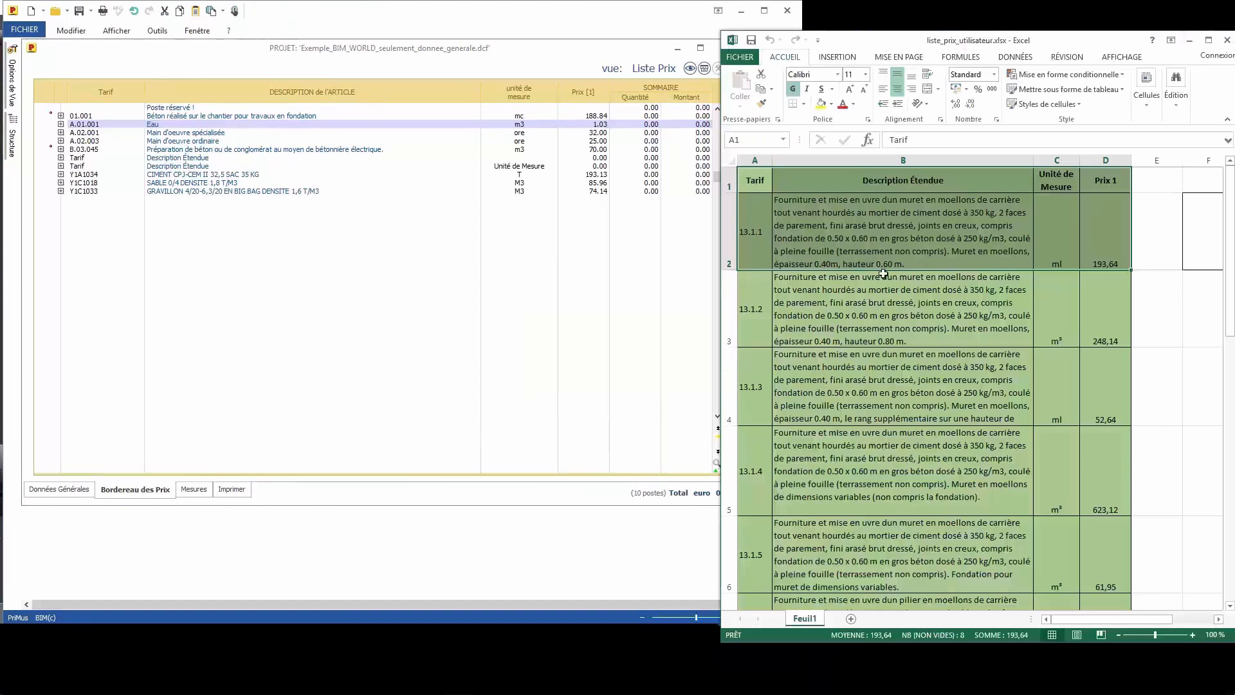
pyautogui.moveTo(753, 182); pyautogui.dragTo(1106, 573)
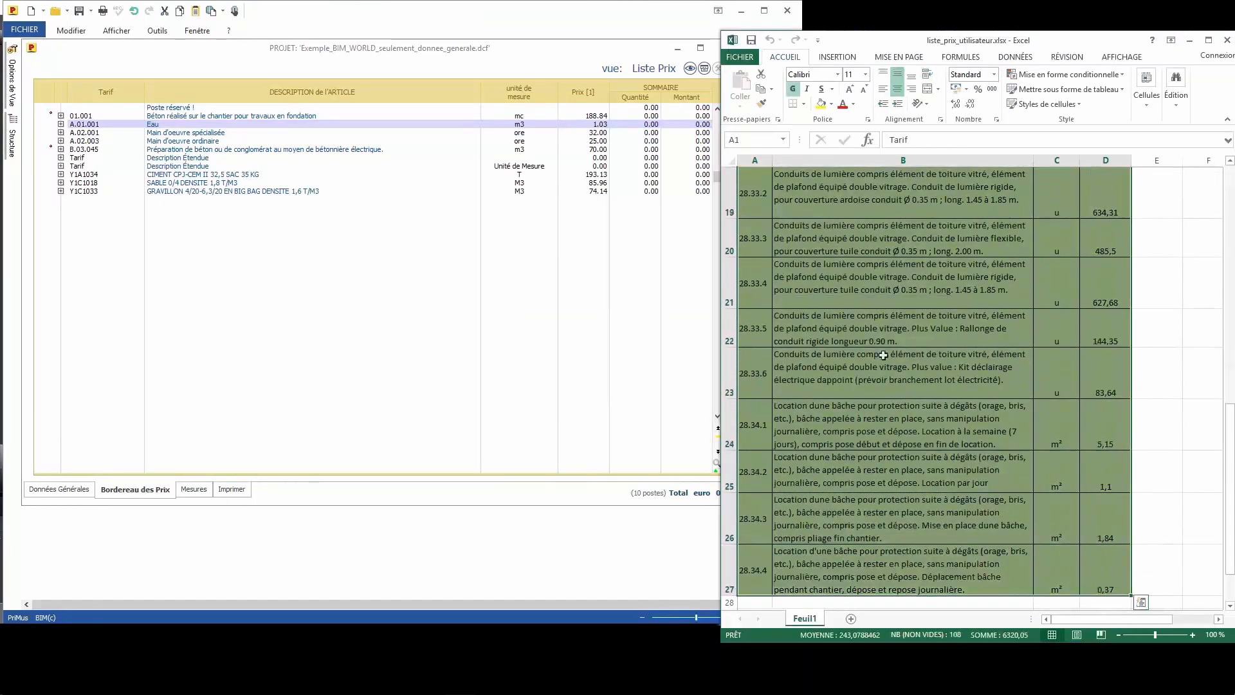
pyautogui.moveTo(738, 275); pyautogui.dragTo(207, 283)
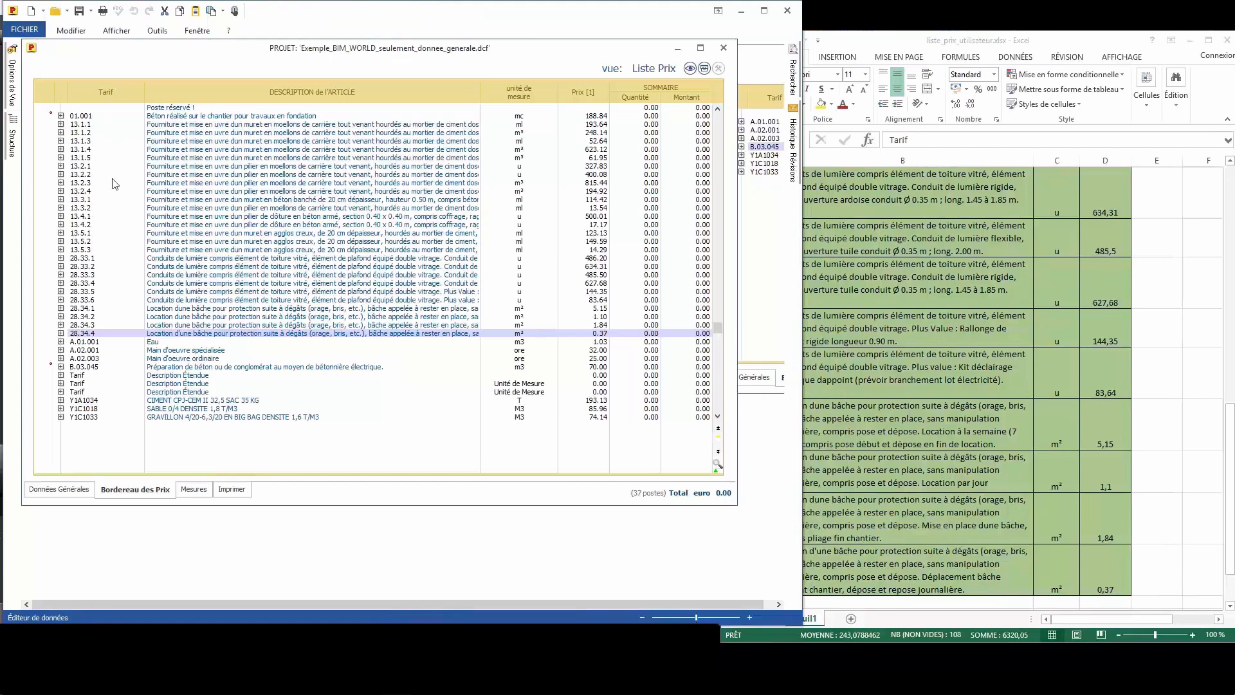
pyautogui.click(1230, 42)
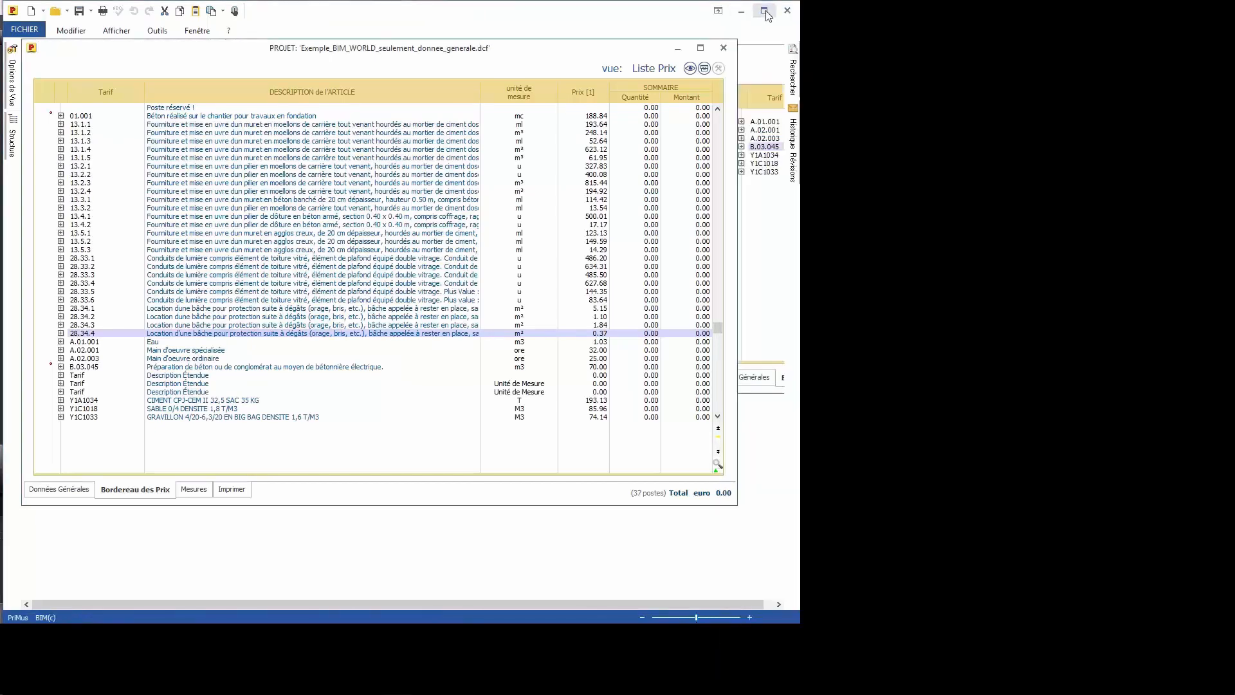
pyautogui.click(764, 10)
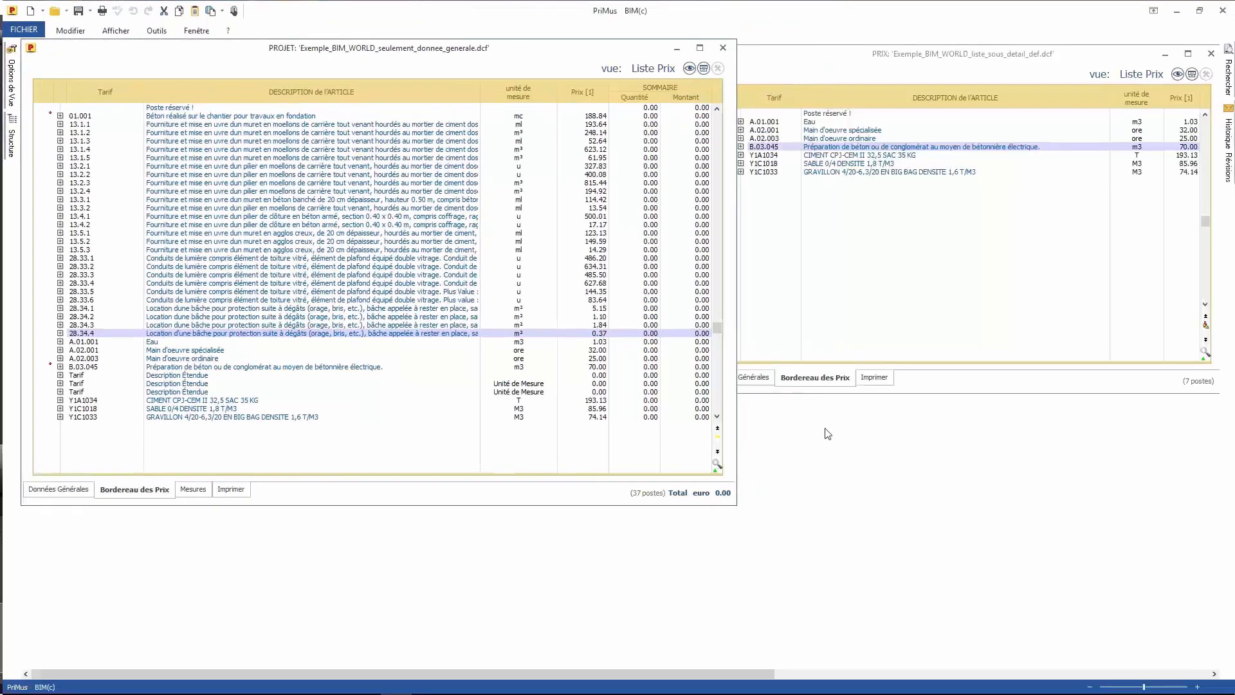
# Step: Open the PW-CONV converter for importing other formats and run its Groupe Moniteur (Batiprix) conversion procedure
pyautogui.click(29, 32)
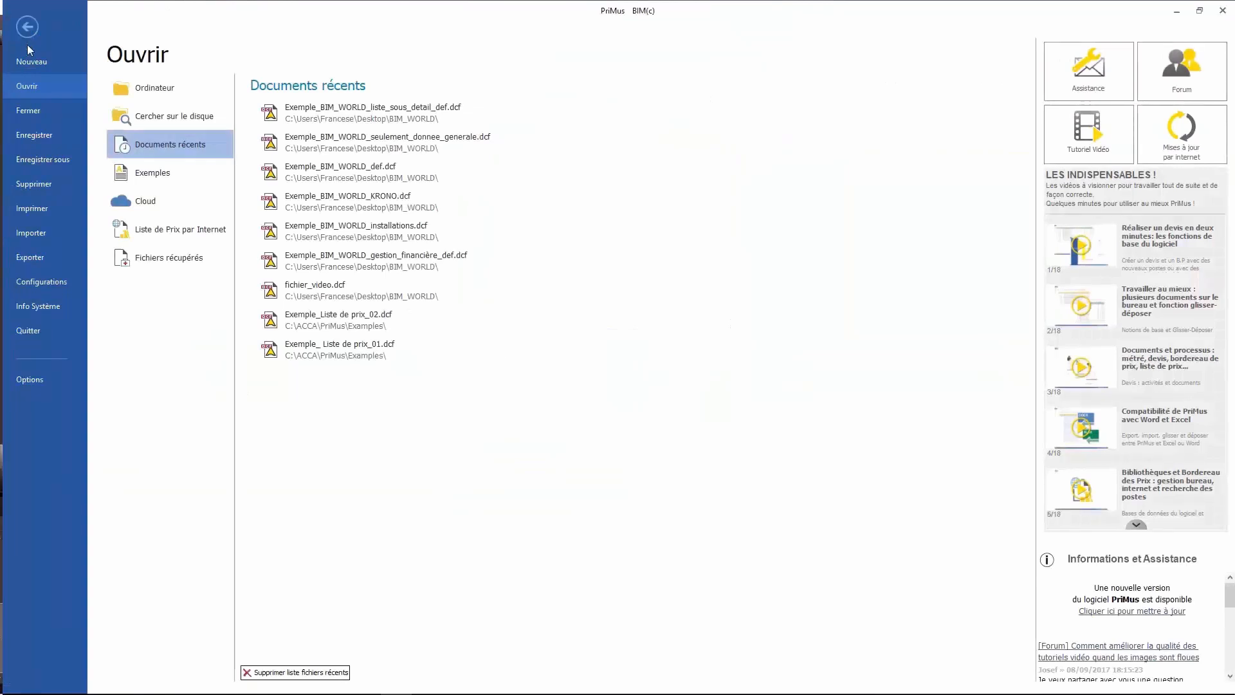
pyautogui.click(29, 257)
pyautogui.click(27, 235)
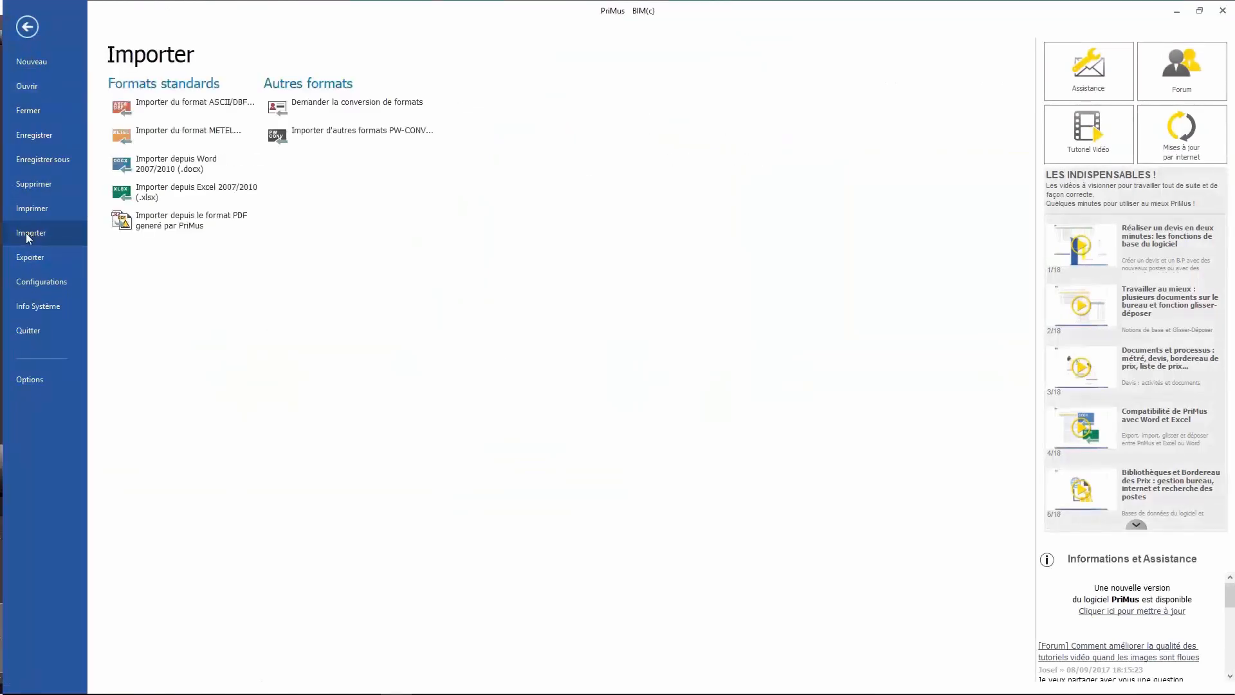
pyautogui.click(356, 136)
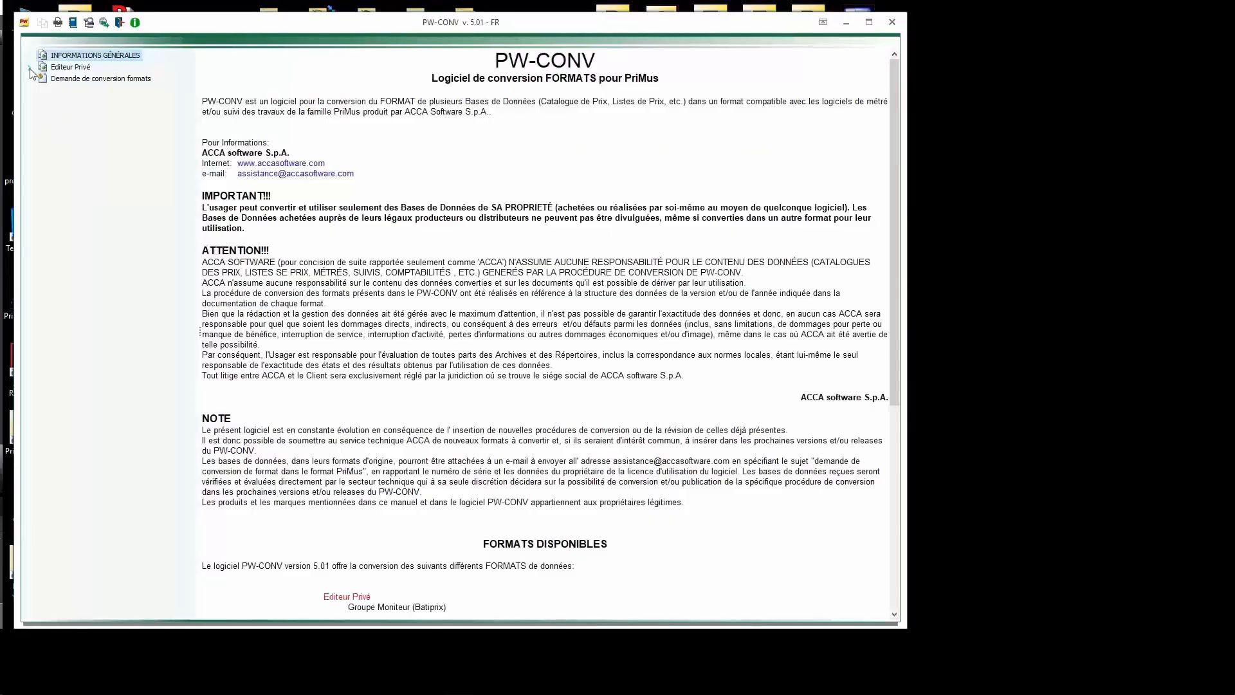
pyautogui.click(30, 67)
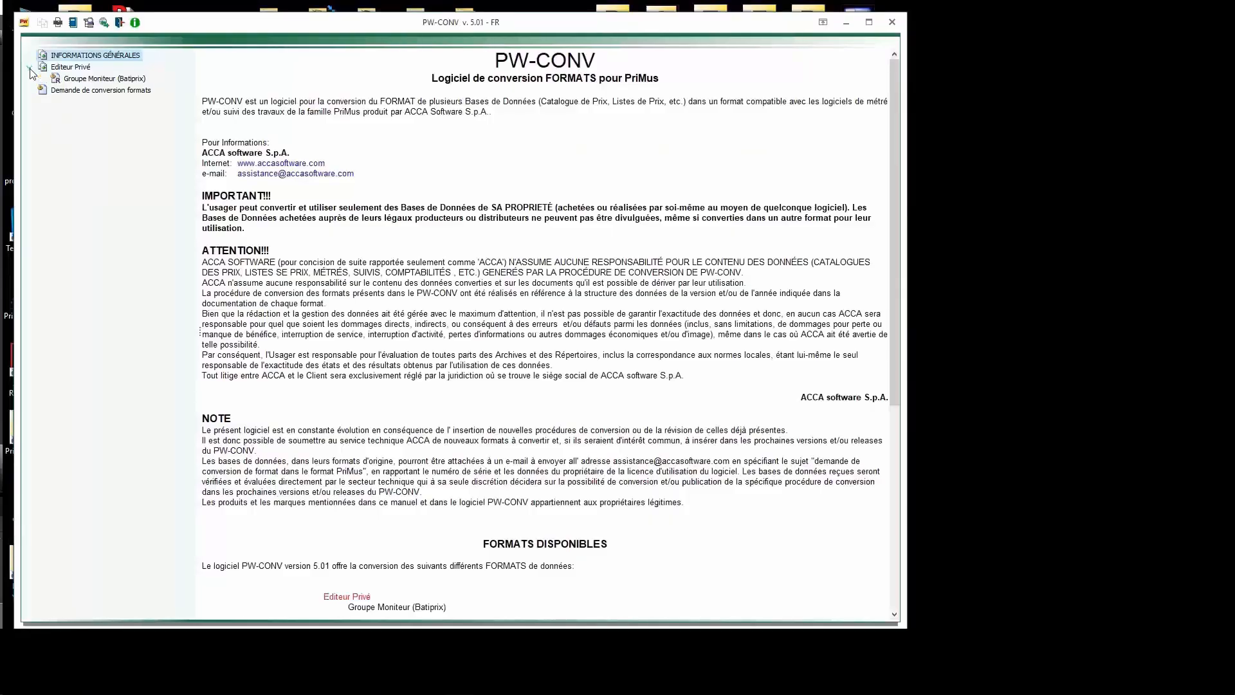
pyautogui.click(85, 78)
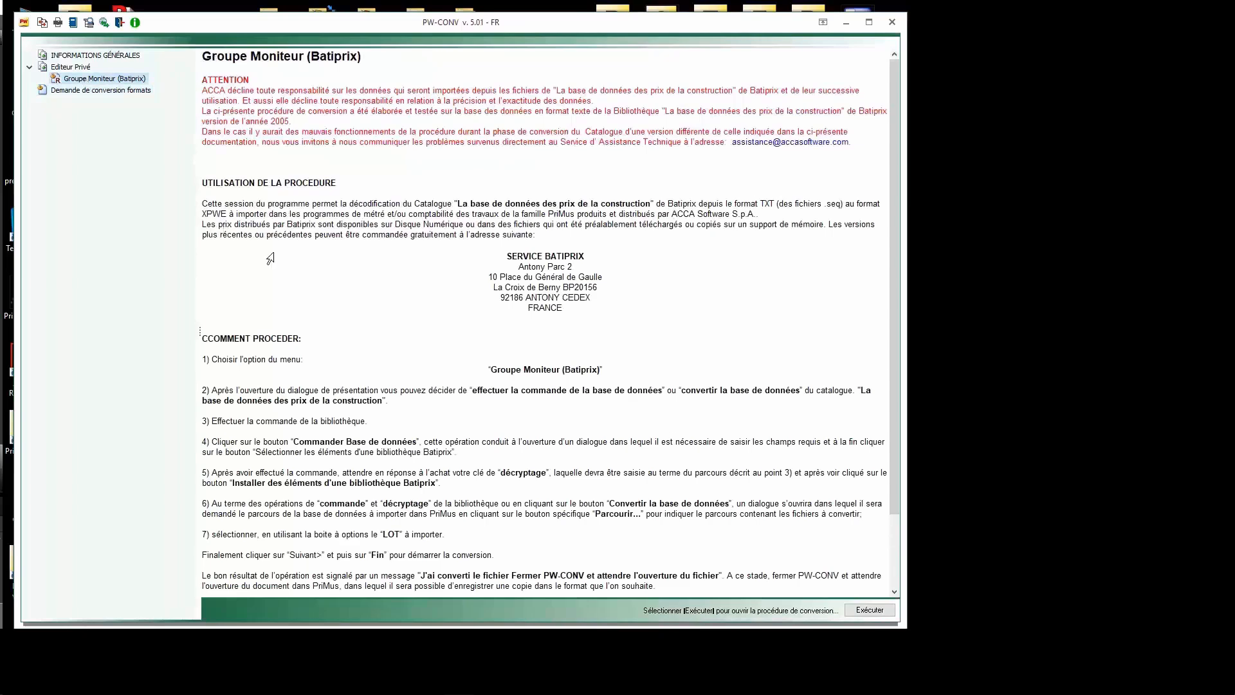
pyautogui.click(869, 609)
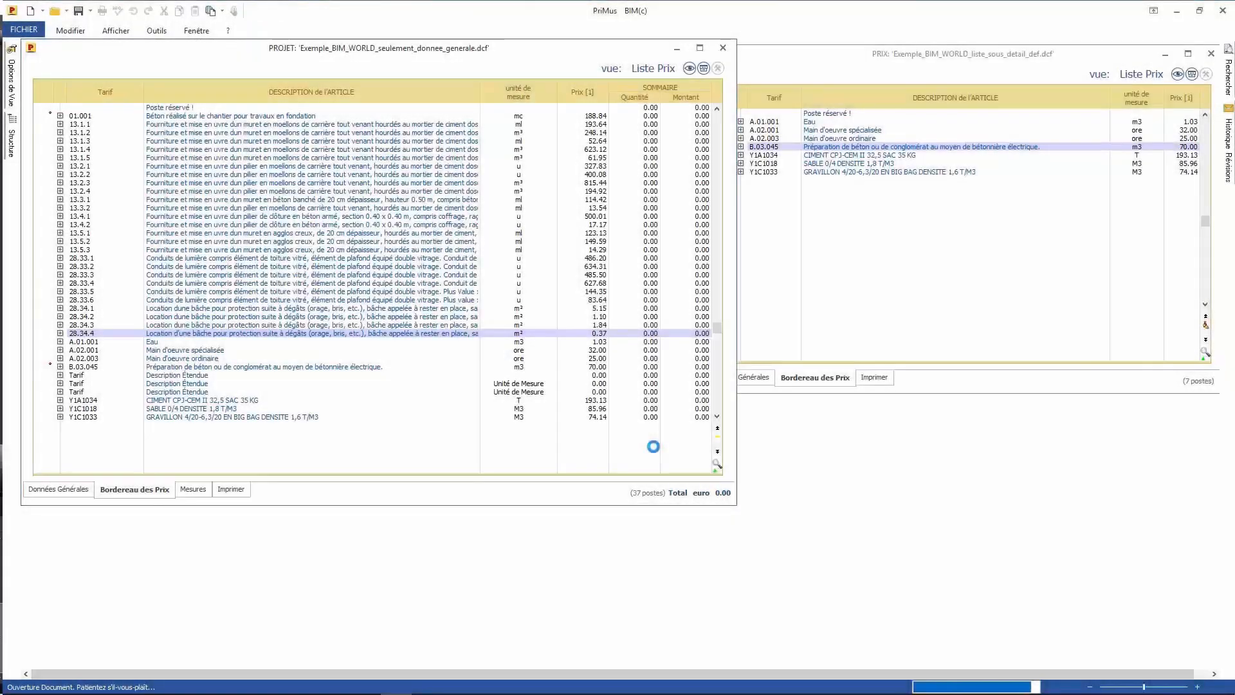
# Step: Show the project's Mesures in an enlarged window and add article 01.001 from the price list as a new item
pyautogui.click(408, 469)
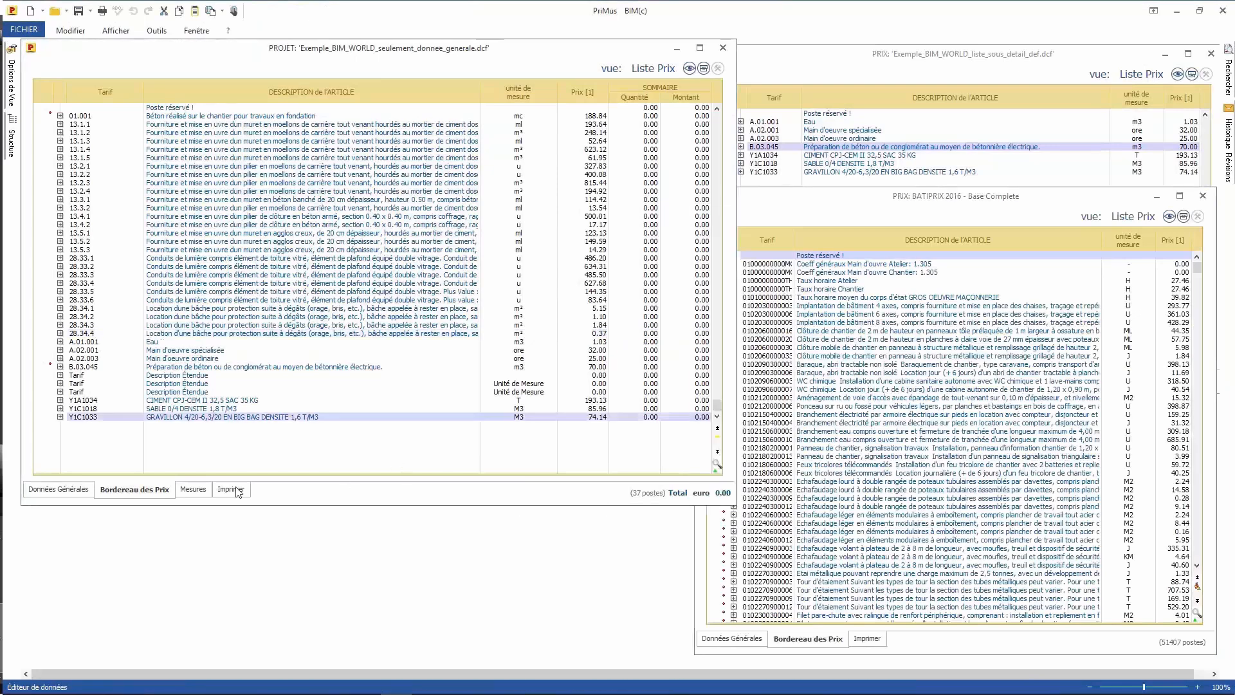
pyautogui.click(193, 489)
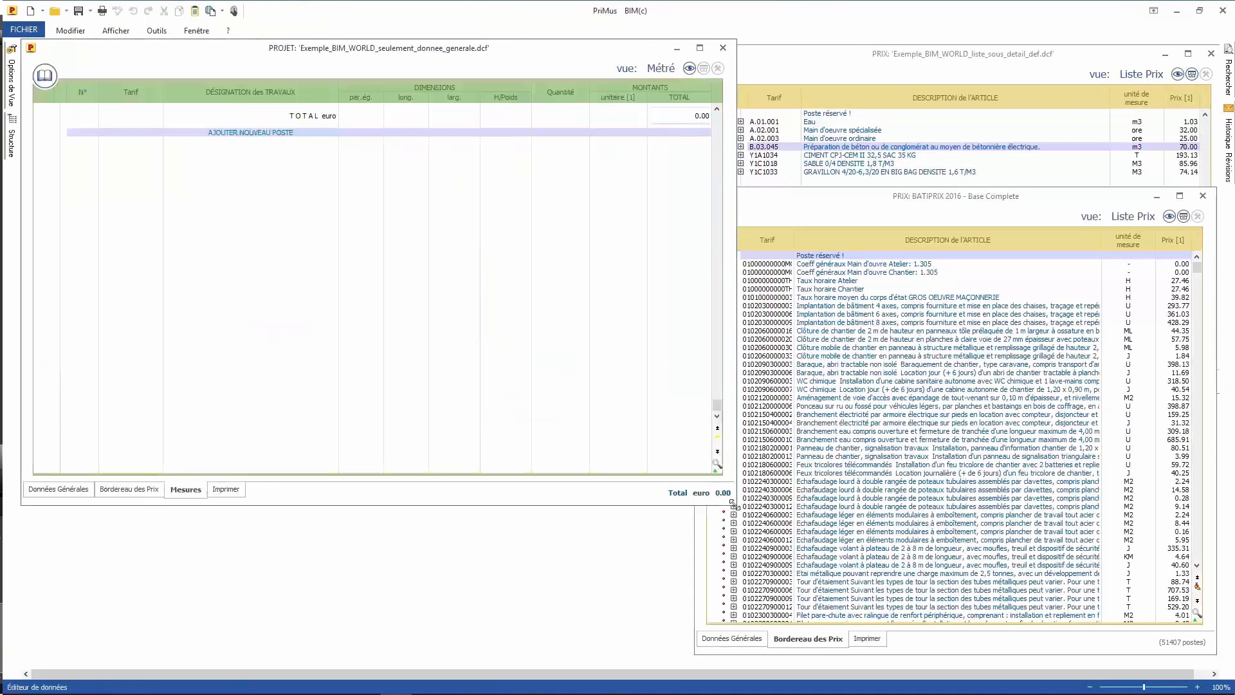
pyautogui.moveTo(736, 505); pyautogui.dragTo(800, 610)
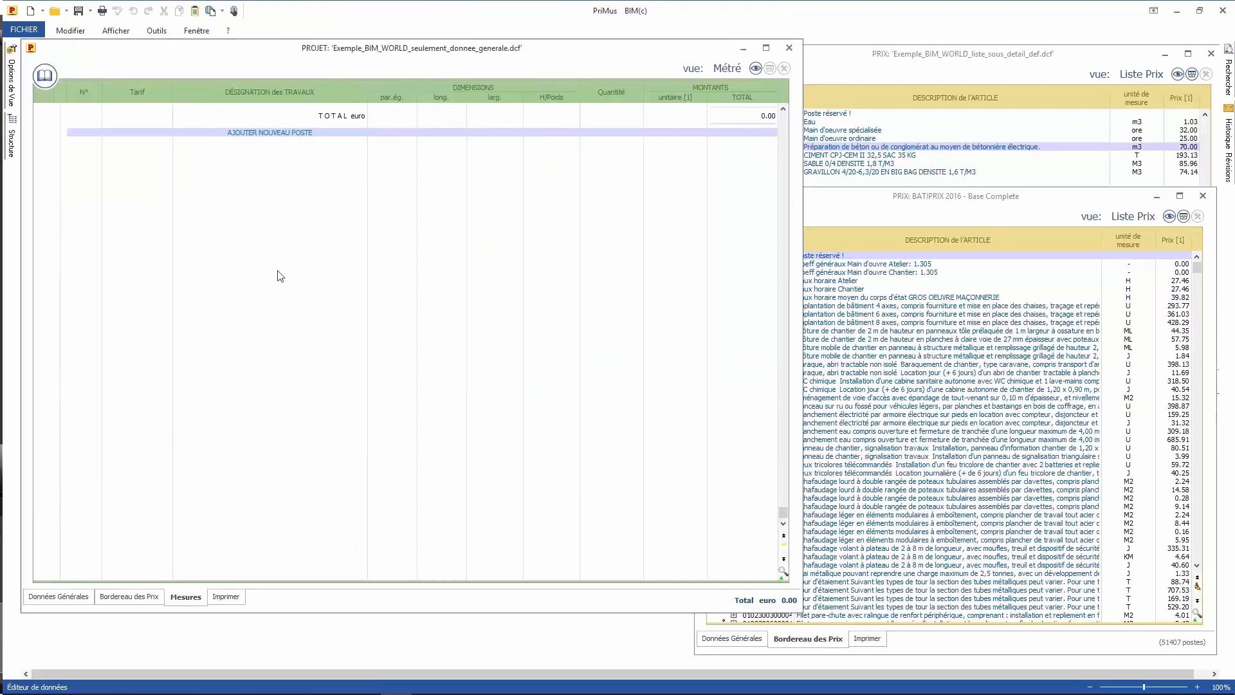
pyautogui.click(50, 80)
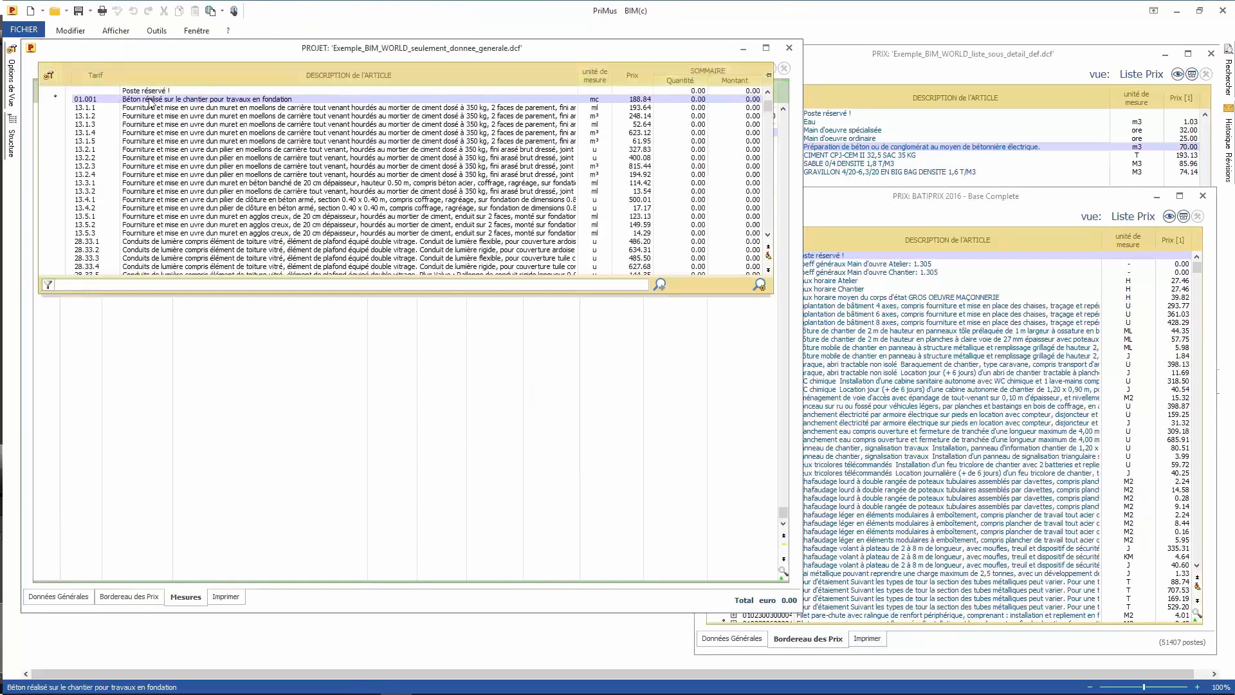
pyautogui.moveTo(152, 108); pyautogui.dragTo(221, 329)
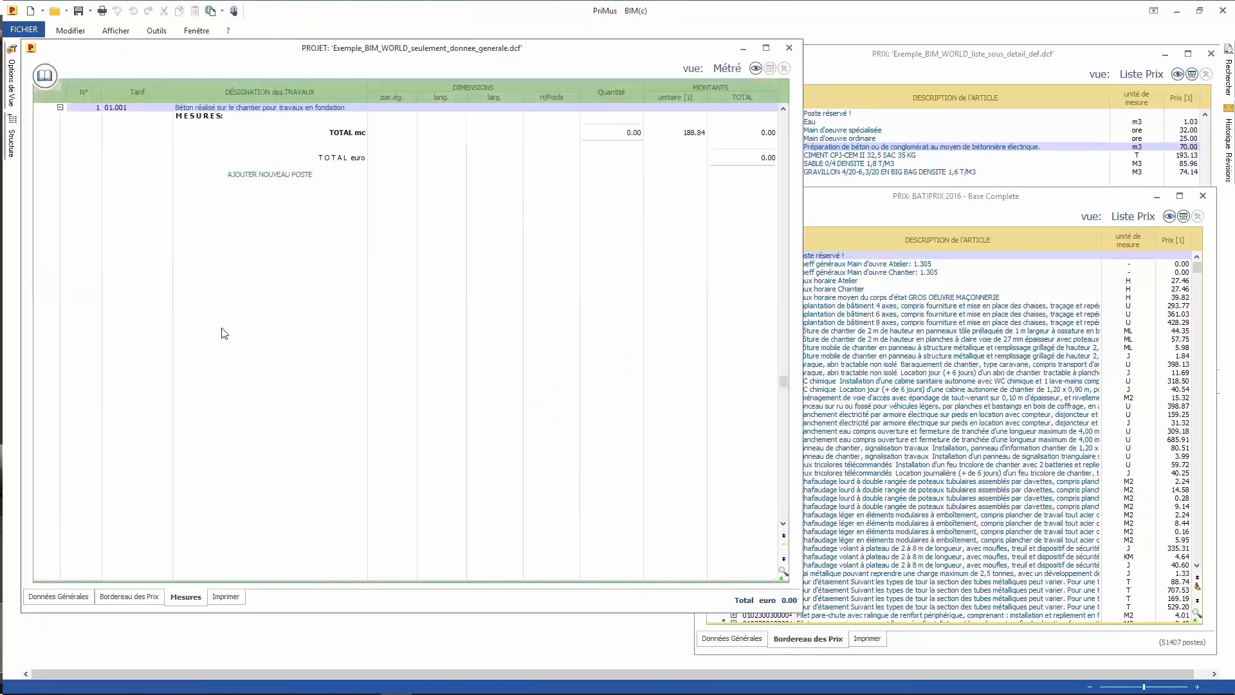
# Step: Assign item 1 to the WBS entry 3.2.1 Semelles isolées
pyautogui.scroll(-6, 290, 334)
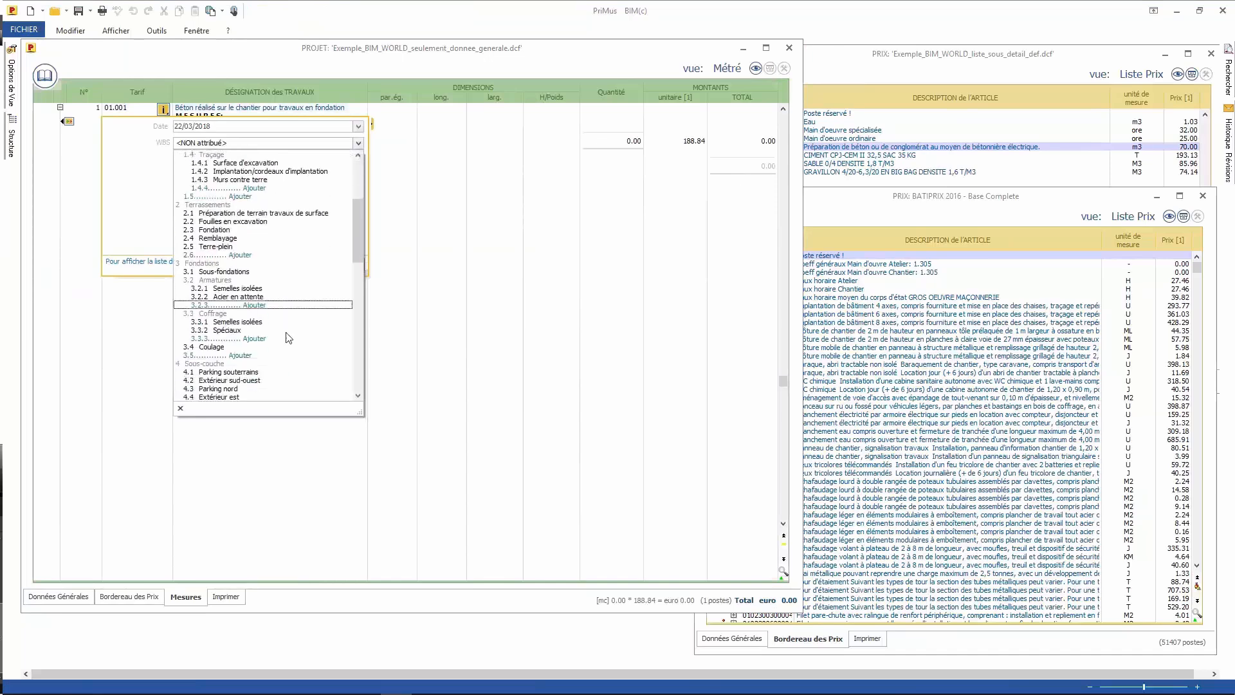
pyautogui.click(269, 287)
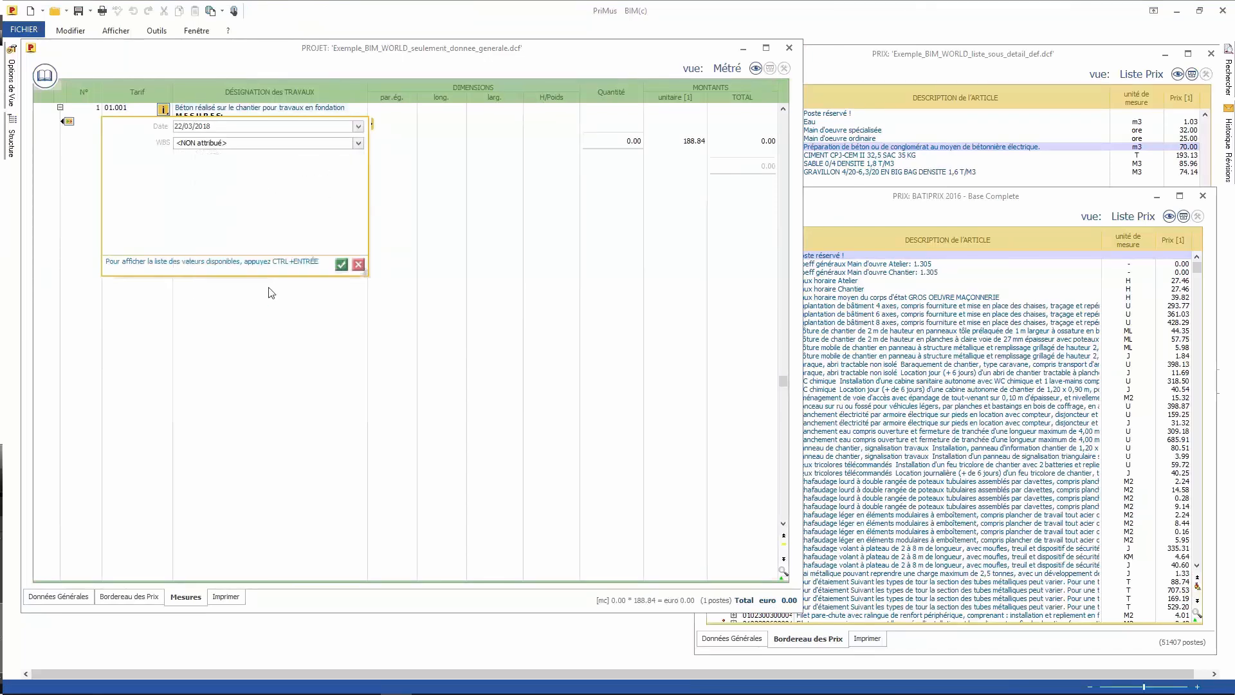
pyautogui.click(341, 265)
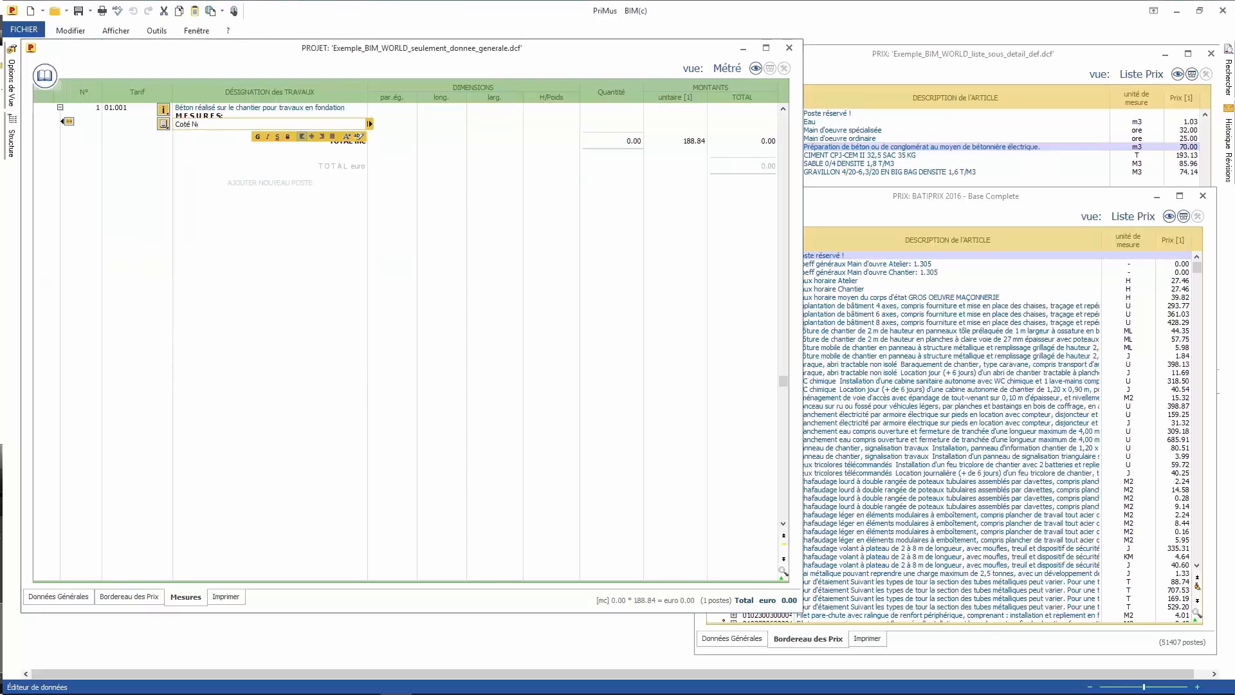
# Step: Enter a Coté Nord measurement for item 1 with length 6, width 5 and height 0.3
pyautogui.press('Tab')
pyautogui.press('Tab')
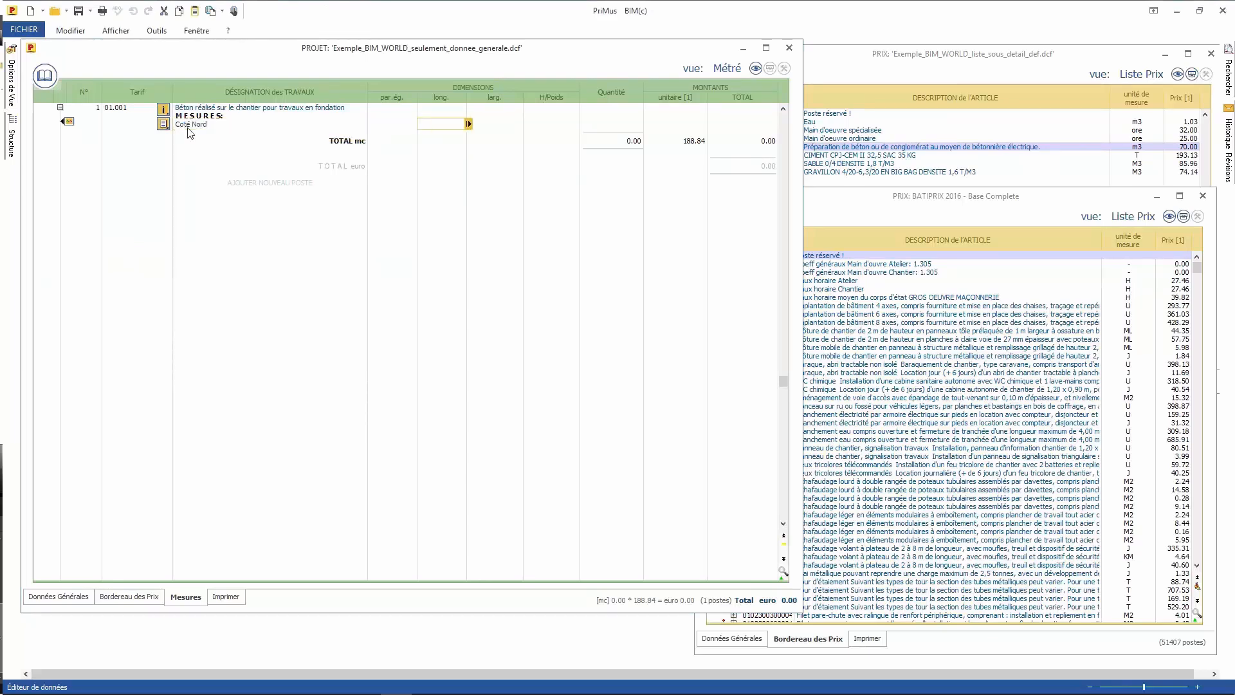
pyautogui.write('6')
pyautogui.press('Tab')
pyautogui.write('5')
pyautogui.press('Tab')
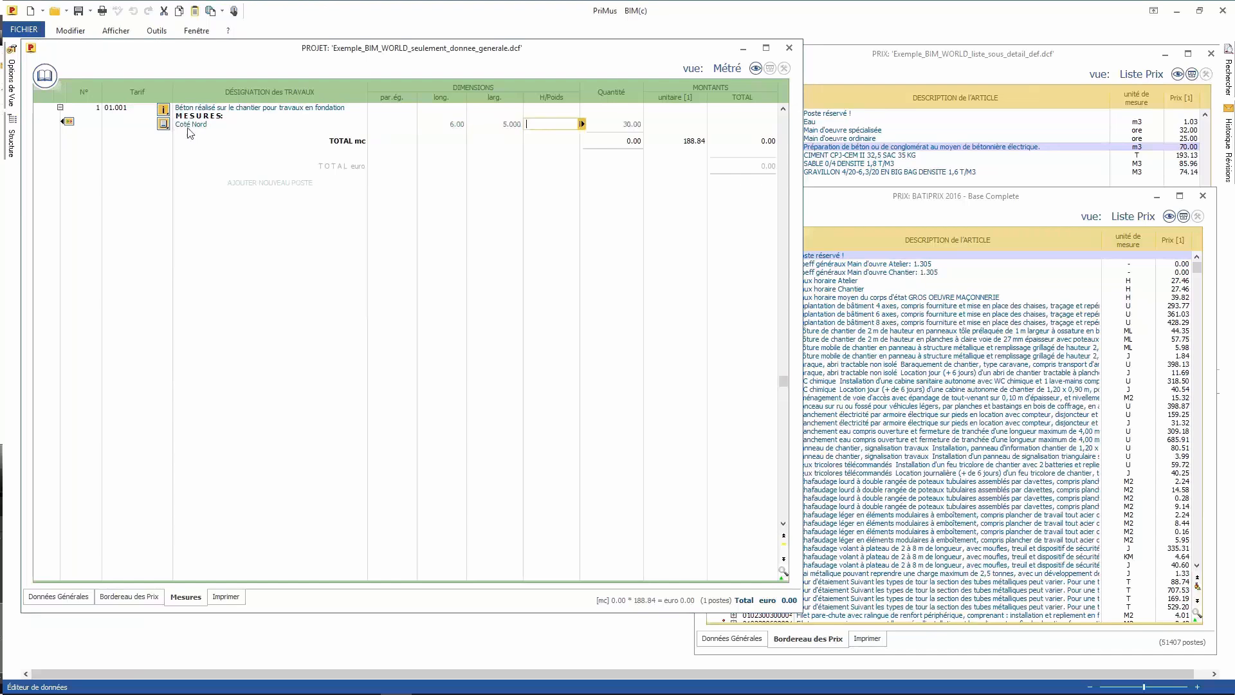
pyautogui.write('0.3')
pyautogui.press('Return')
# Step: Add a second Coté Nord measurement row without a description, with length 8 and width 2
pyautogui.press('Delete')
pyautogui.press('Tab')
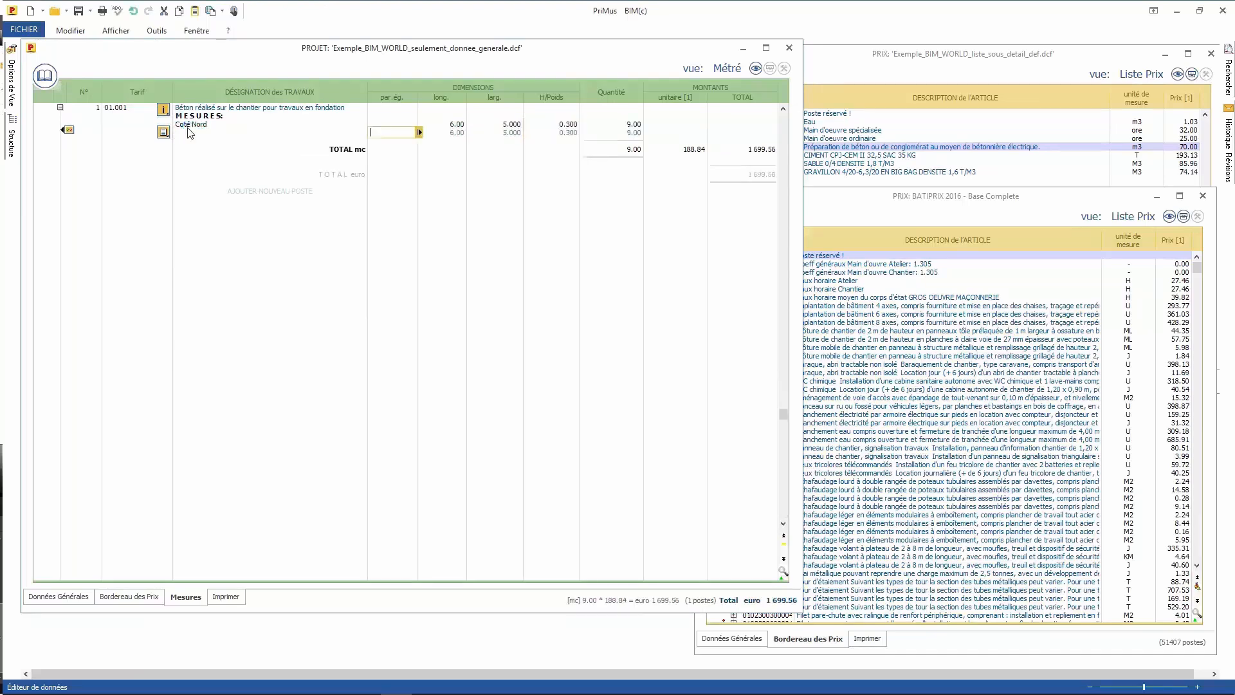
pyautogui.press('Tab')
pyautogui.write('8')
pyautogui.press('Tab')
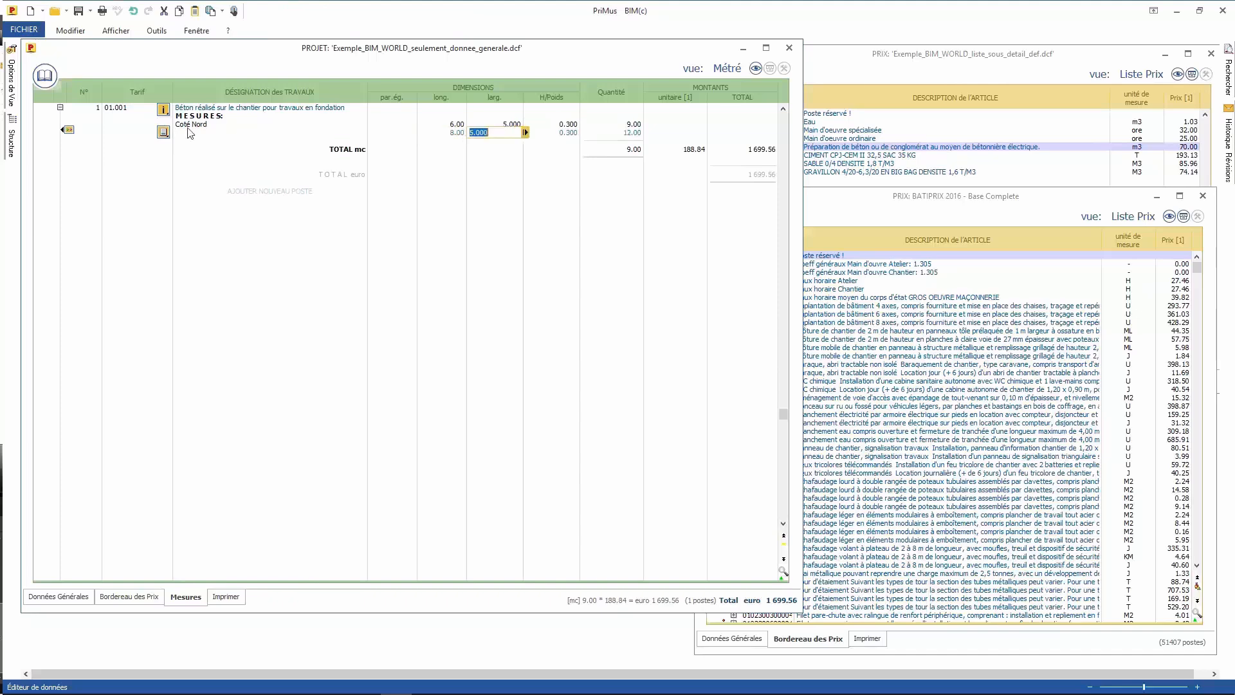
pyautogui.write('2')
pyautogui.press('Tab')
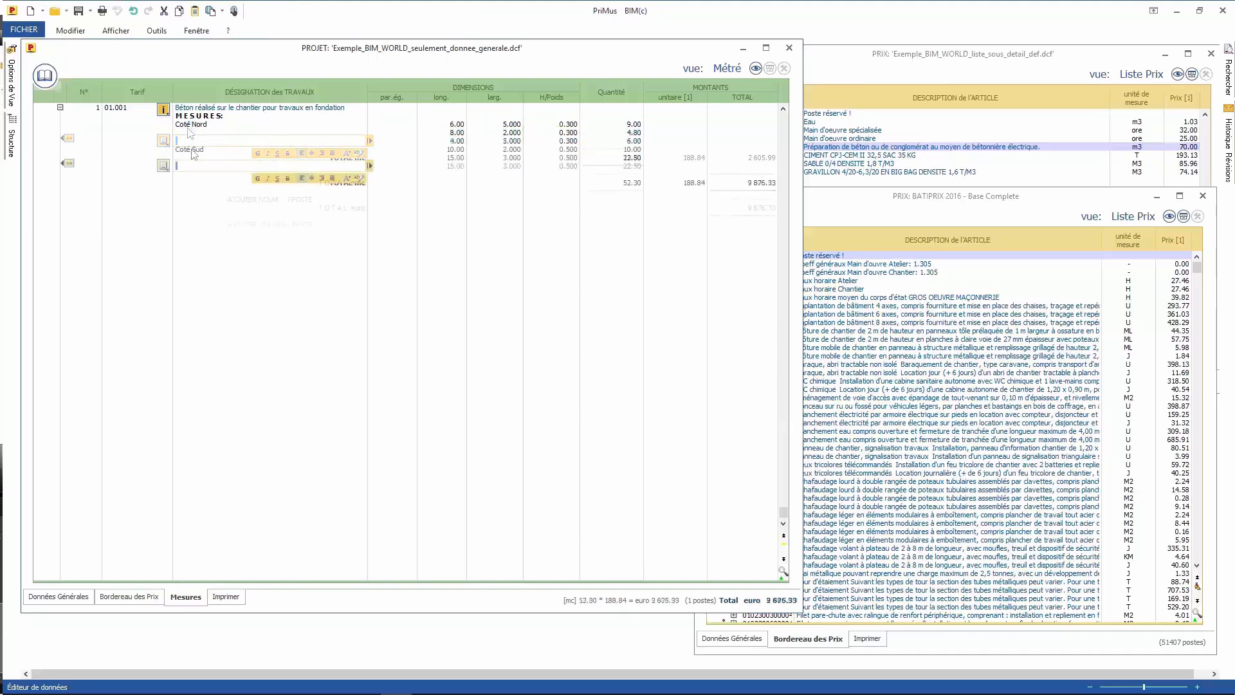
# Step: Insert a subtotal above the Coté Sud row and another below the 15.00 × 3.000 × 0.500 measurement row
pyautogui.click(204, 153)
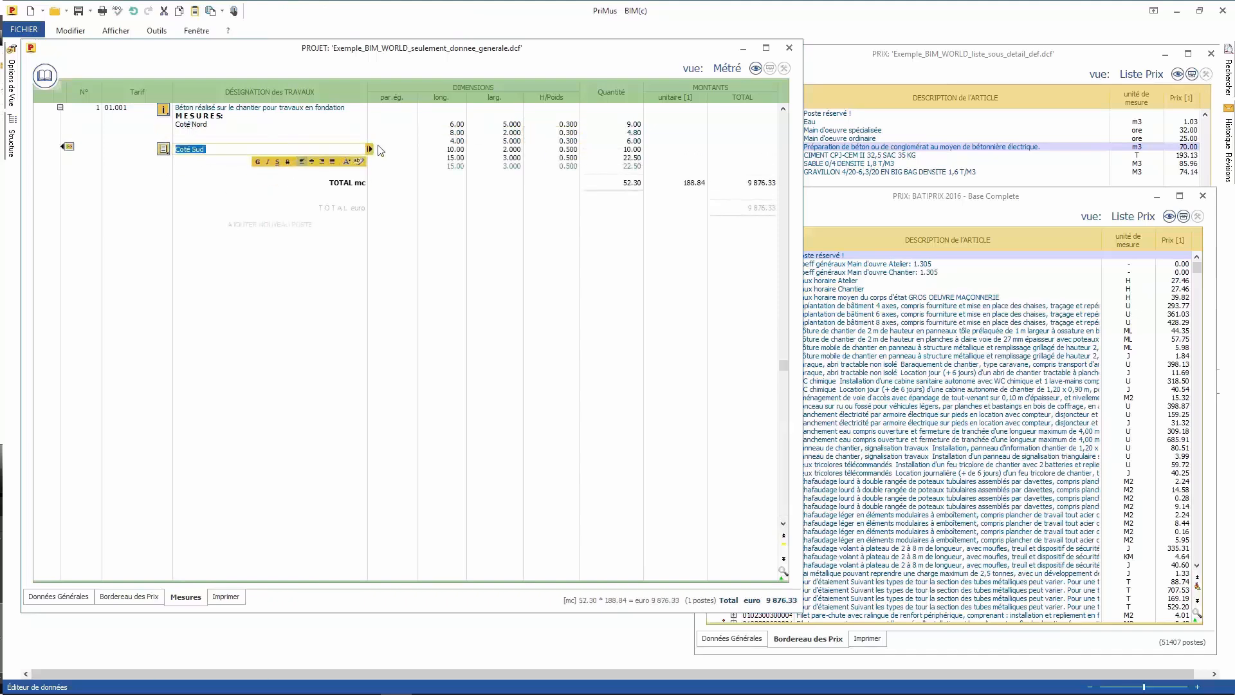
pyautogui.click(370, 150)
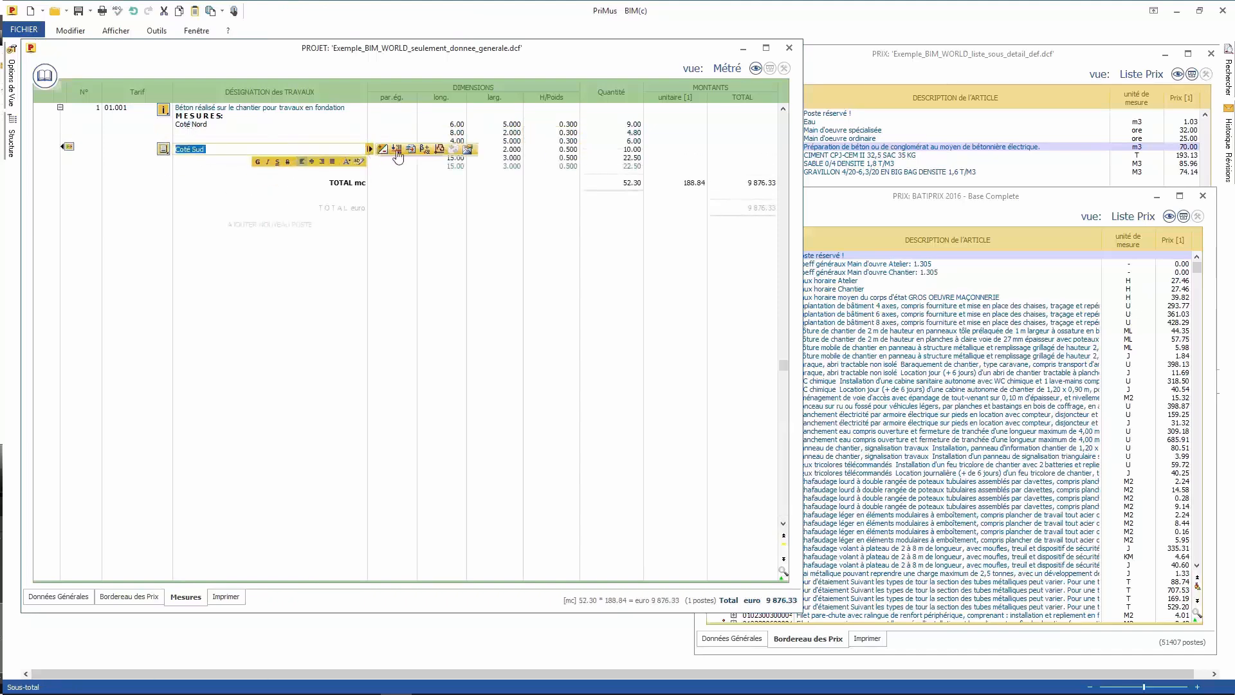
pyautogui.click(398, 151)
pyautogui.click(439, 184)
pyautogui.click(470, 183)
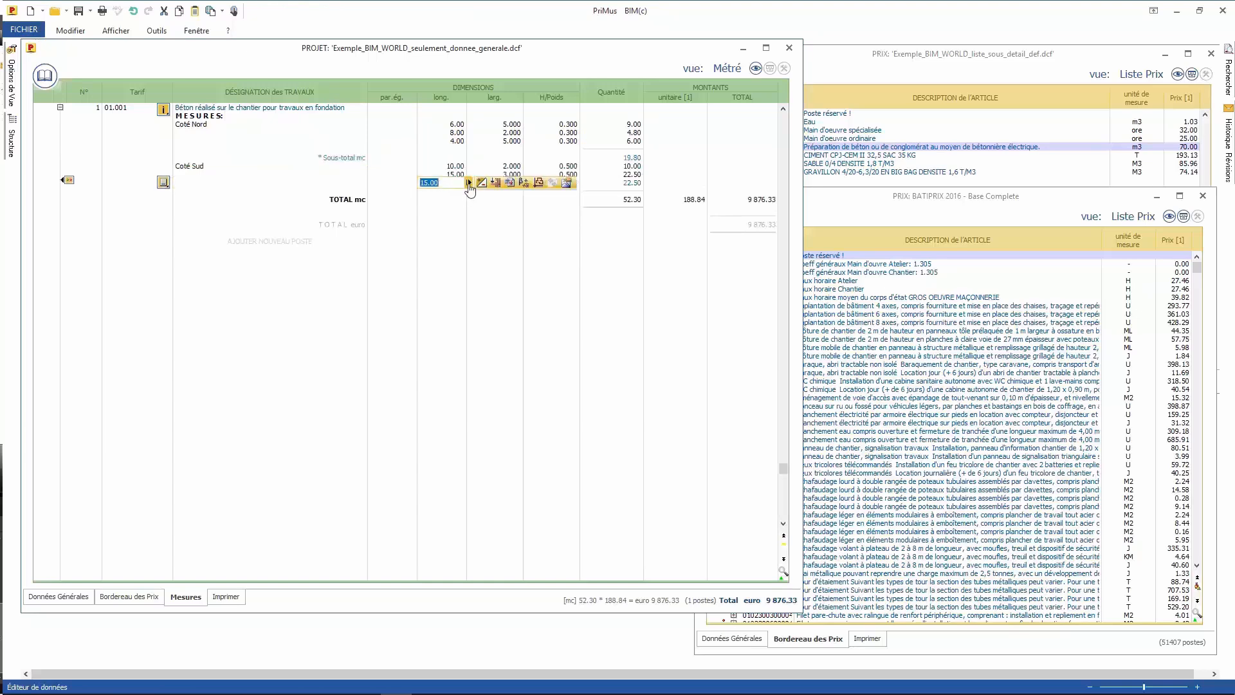
pyautogui.click(496, 183)
# Step: Make the 4.00 × 5.000 × 0.300 measurement row under Coté Nord a negative quantity
pyautogui.click(455, 142)
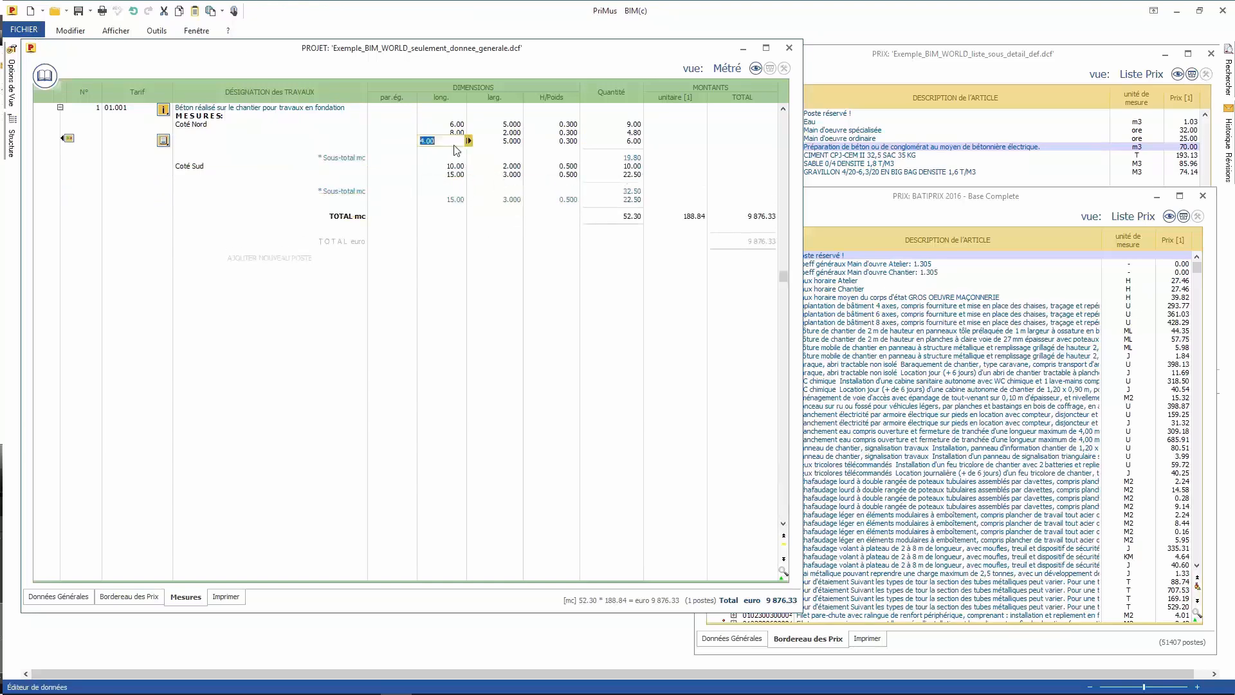
pyautogui.click(469, 141)
pyautogui.click(482, 142)
# Step: Insert a row above Coté Sud with 3+3+3 equal parts, length 10, width 2 and height 0.5
pyautogui.click(349, 170)
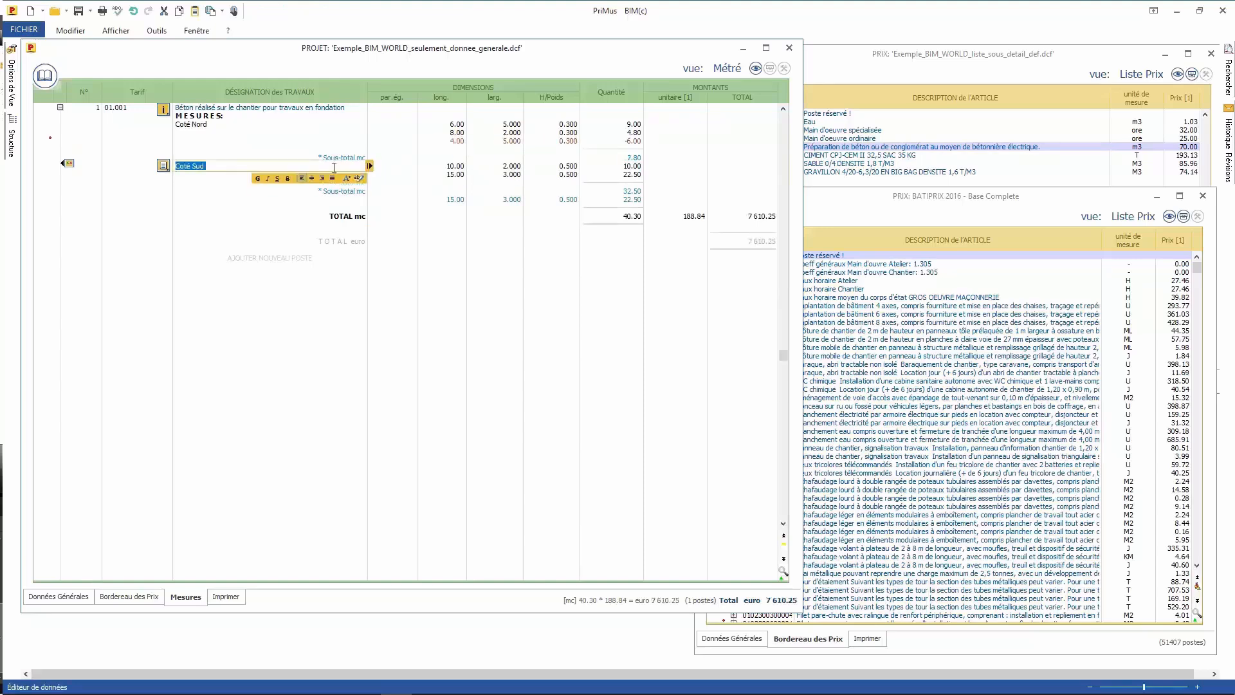
pyautogui.press('Insert')
pyautogui.press('Tab')
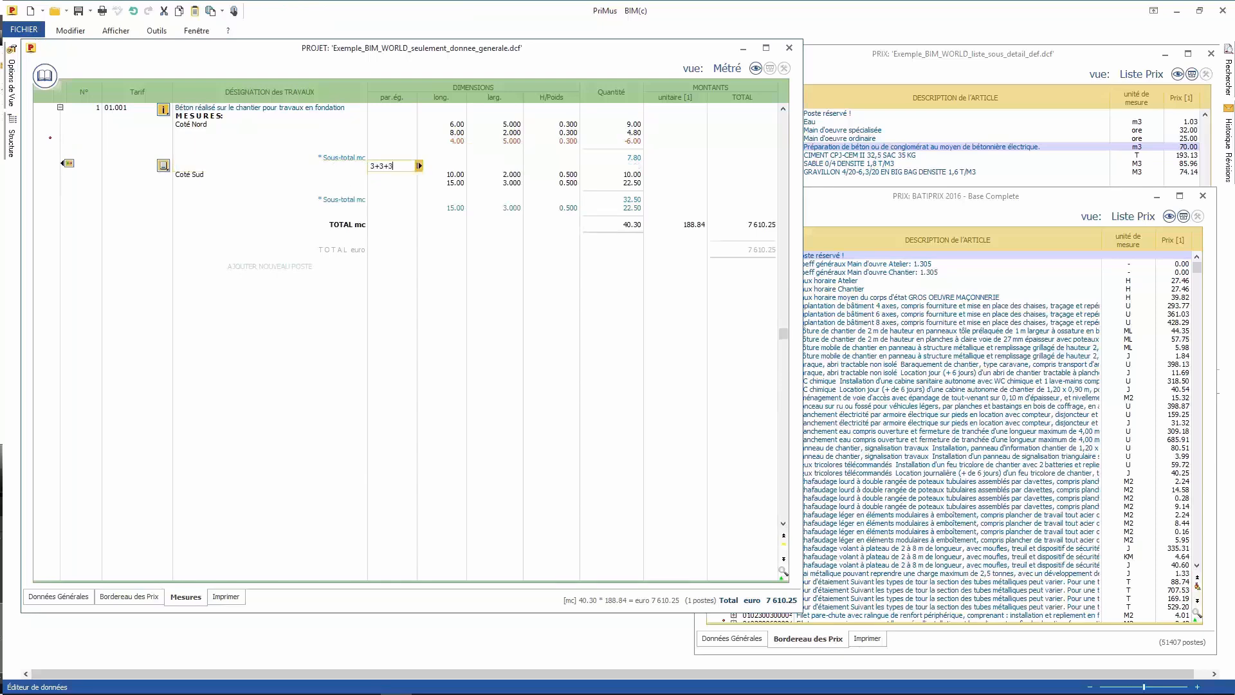
pyautogui.write('3+3+3')
pyautogui.press('Tab')
pyautogui.write('10')
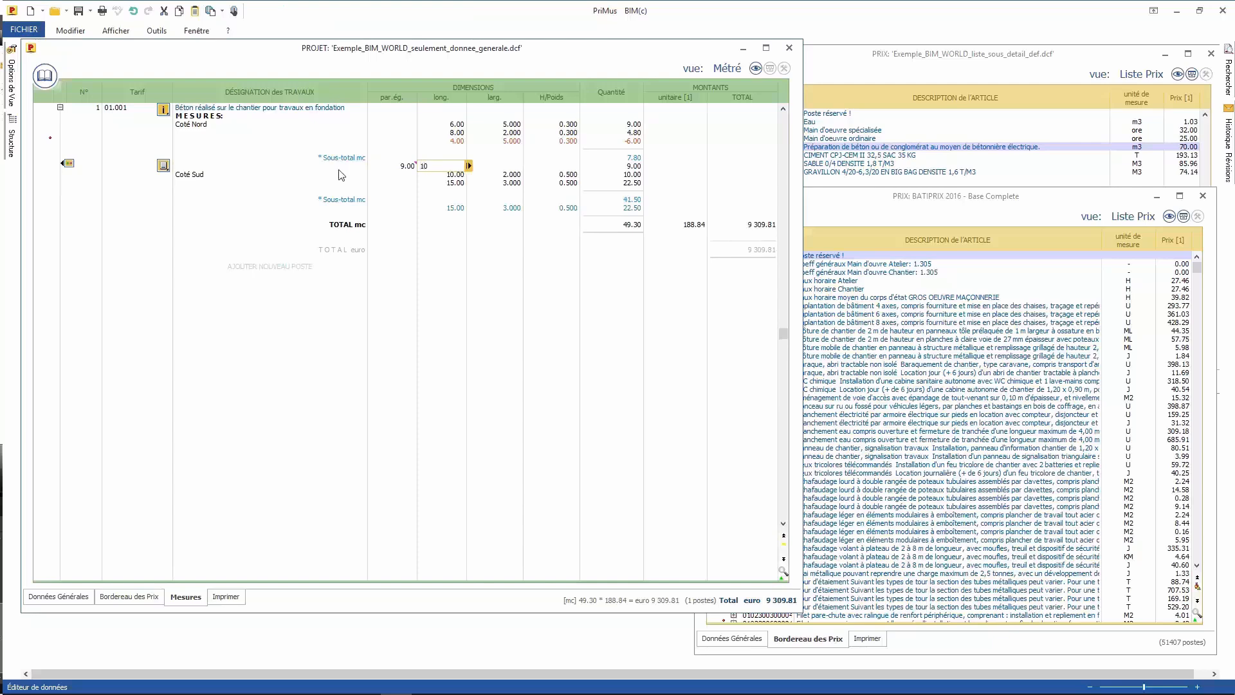
pyautogui.press('Tab')
pyautogui.write('2')
pyautogui.press('Tab')
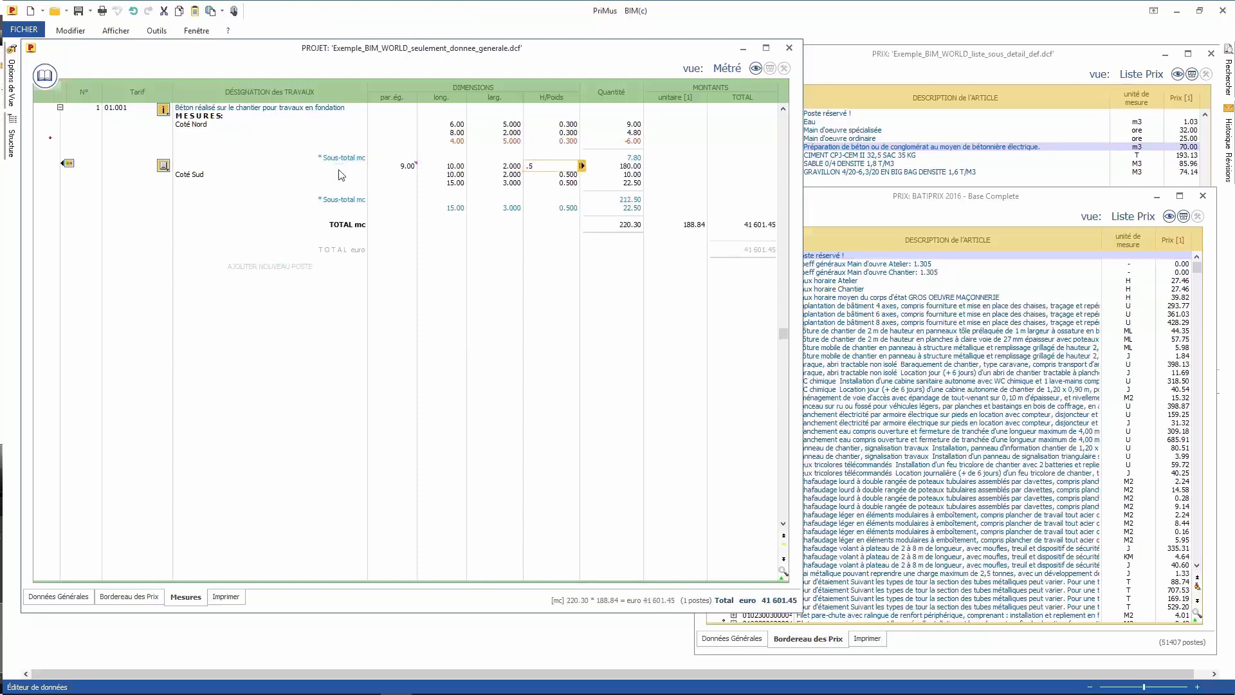
pyautogui.press('Tab')
# Step: Insert a measurement row above the 9.00 equal-parts row and choose PriMus-TO as the CAD source for its dimensions
pyautogui.press('Insert')
pyautogui.press('Tab')
pyautogui.press('Tab')
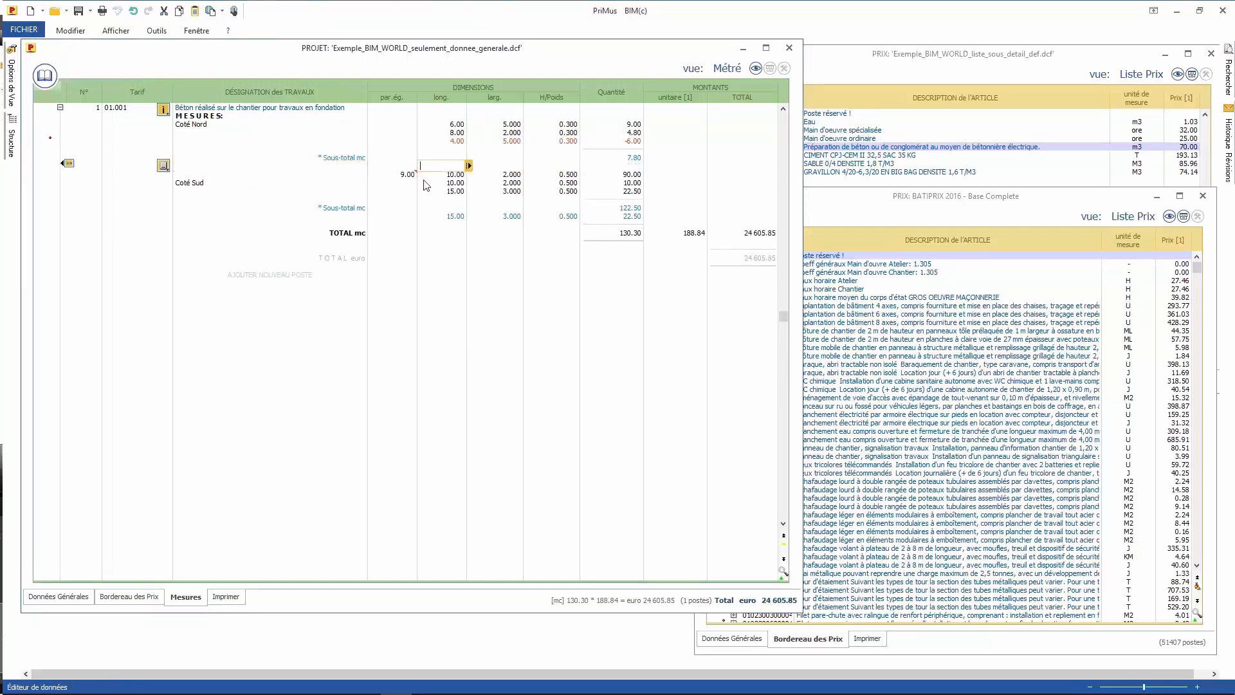
pyautogui.click(468, 165)
pyautogui.click(540, 167)
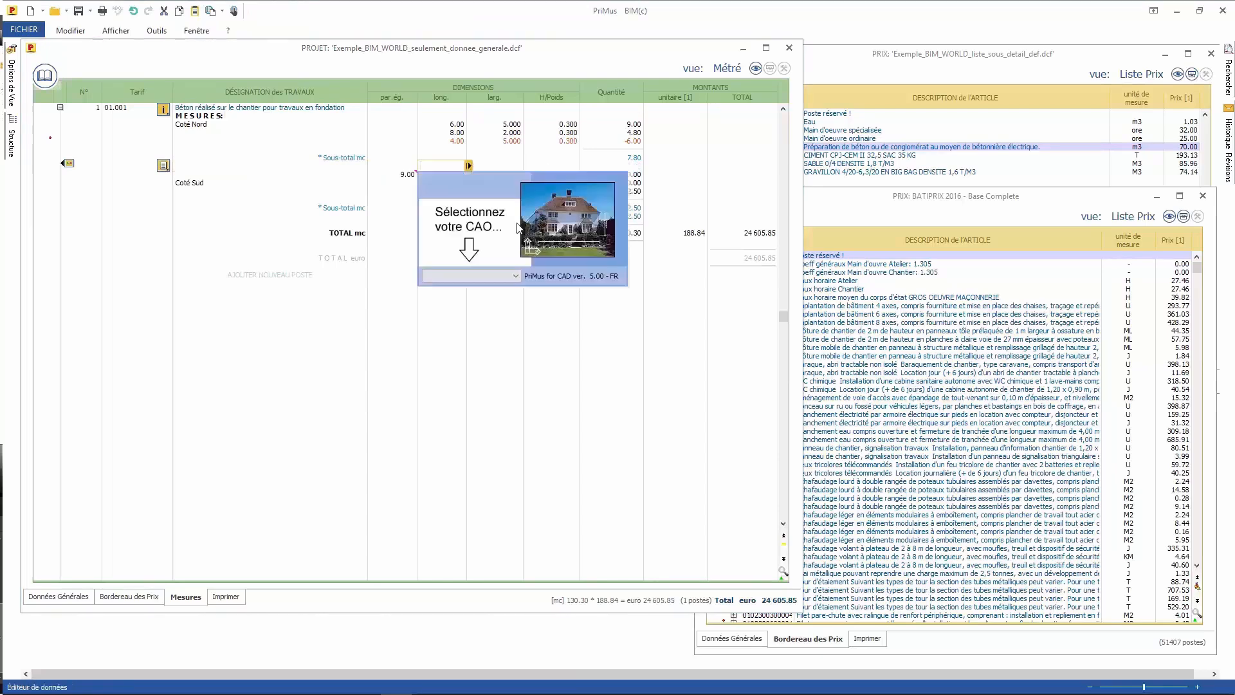
pyautogui.click(515, 276)
pyautogui.scroll(-3, 516, 315)
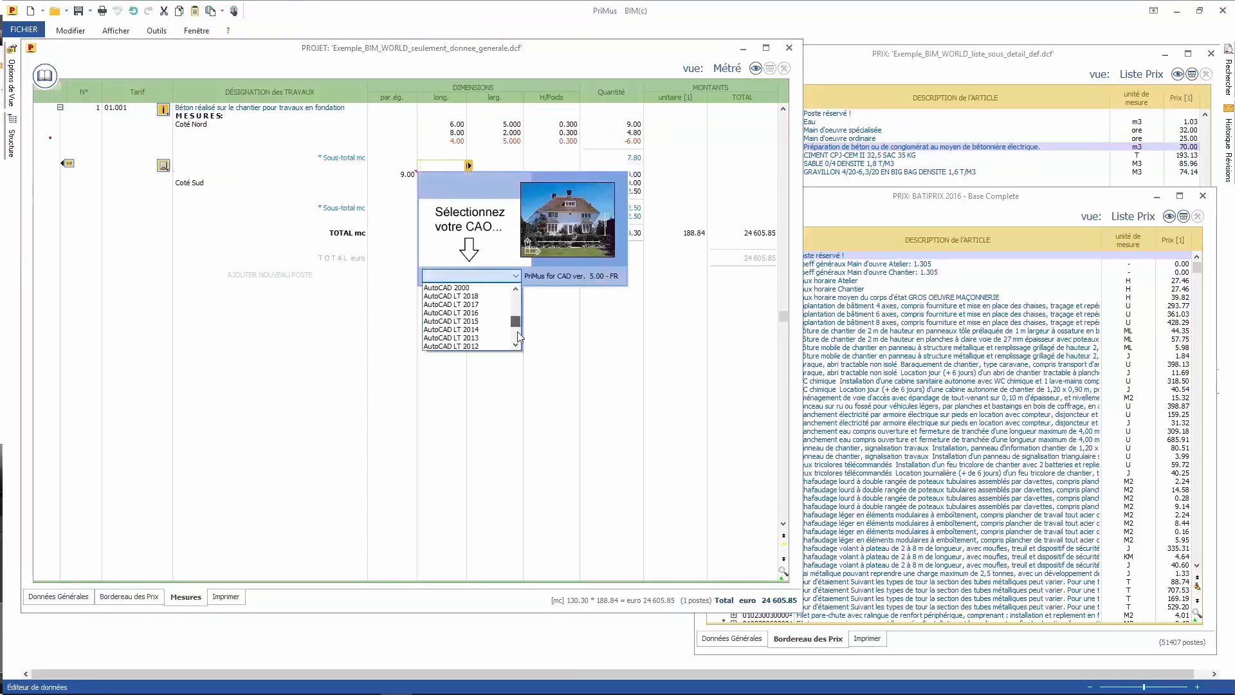
pyautogui.moveTo(513, 317); pyautogui.dragTo(512, 287)
pyautogui.click(479, 288)
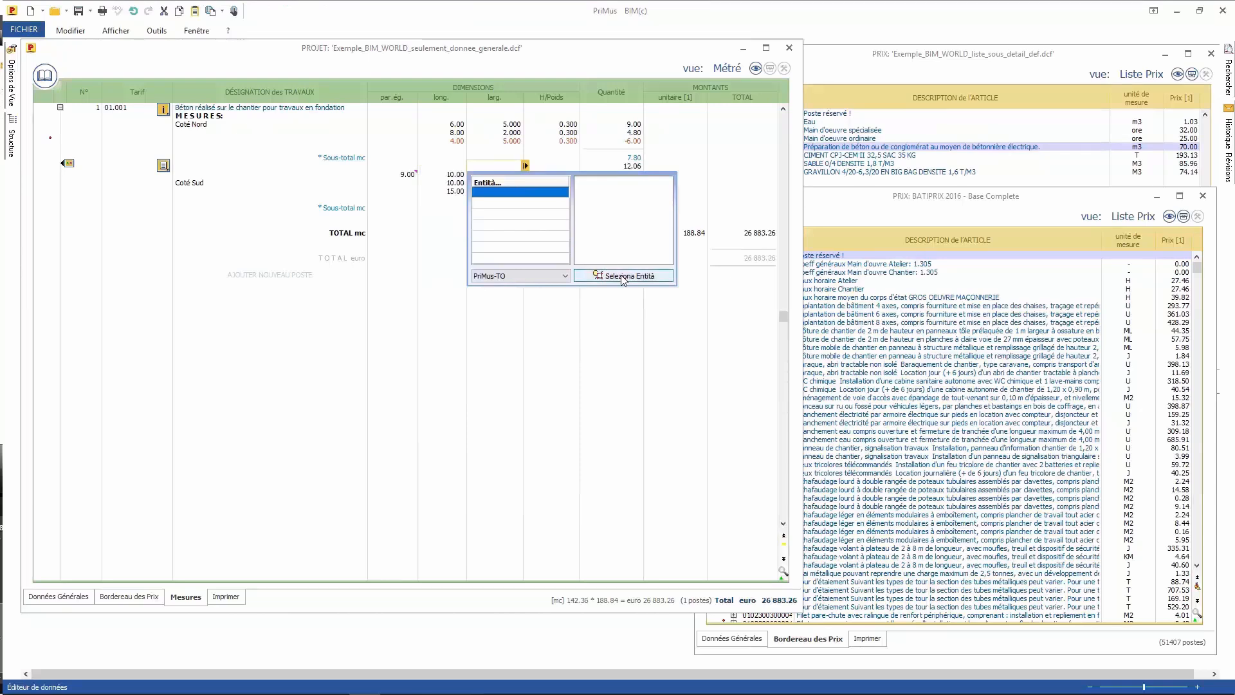
# Step: Pick the central polygon in PriMus-TO's Maison.DWG, enter its Superficie Erone as the row's width, and insert its graphic into the measurement
pyautogui.click(622, 276)
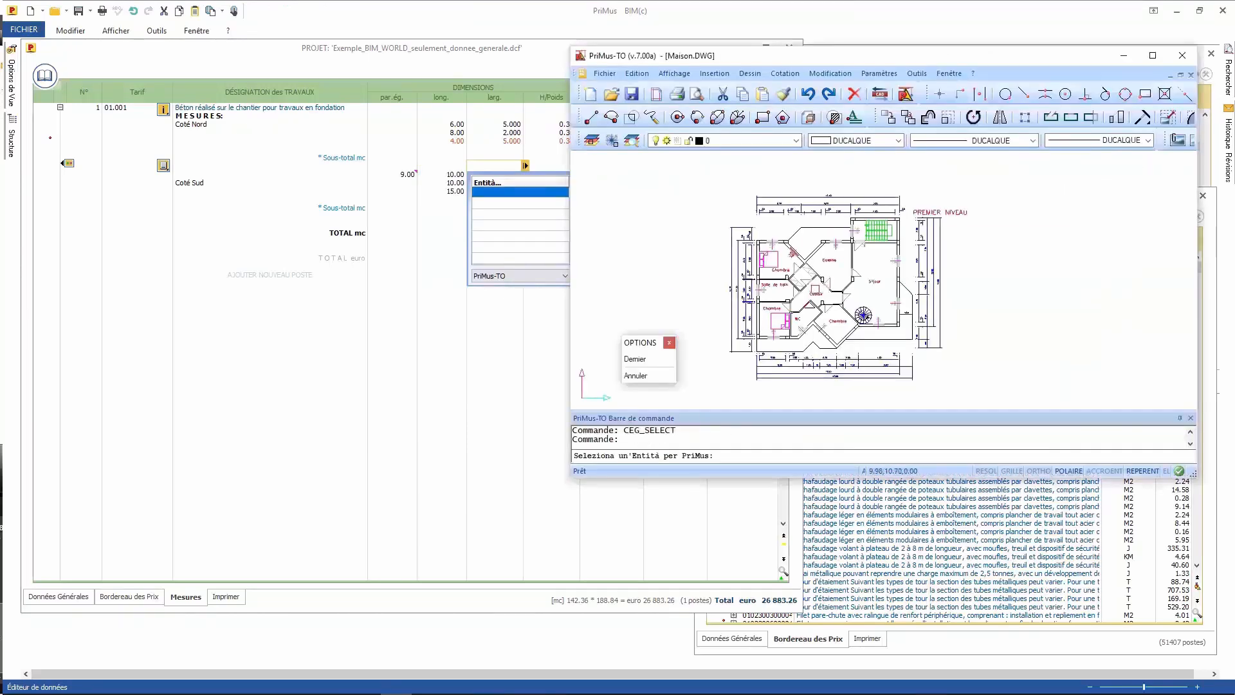
pyautogui.click(831, 304)
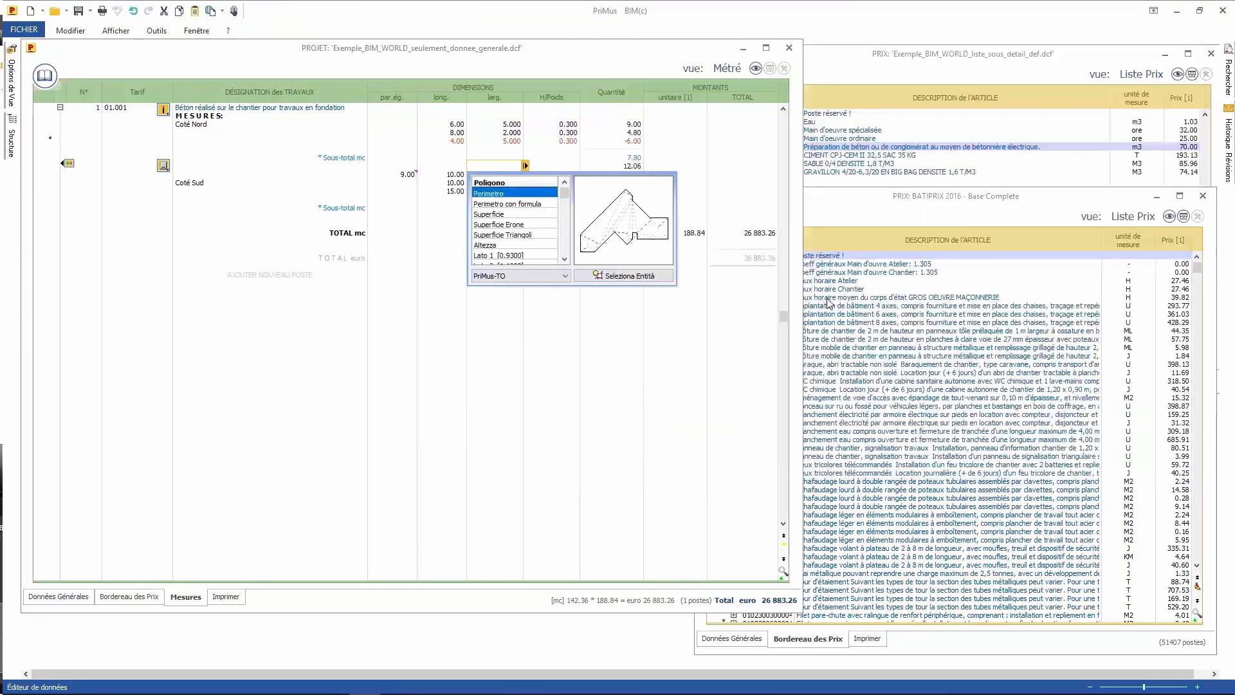
pyautogui.click(565, 260)
pyautogui.click(537, 214)
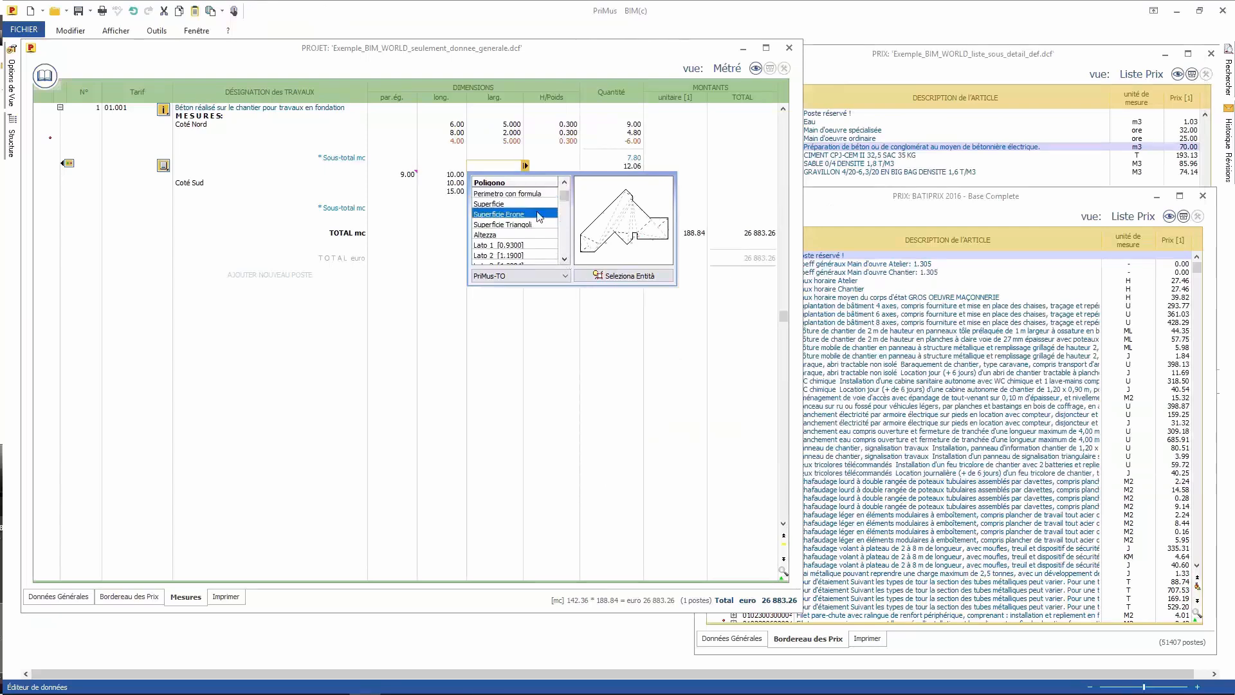
pyautogui.doubleClick(520, 214)
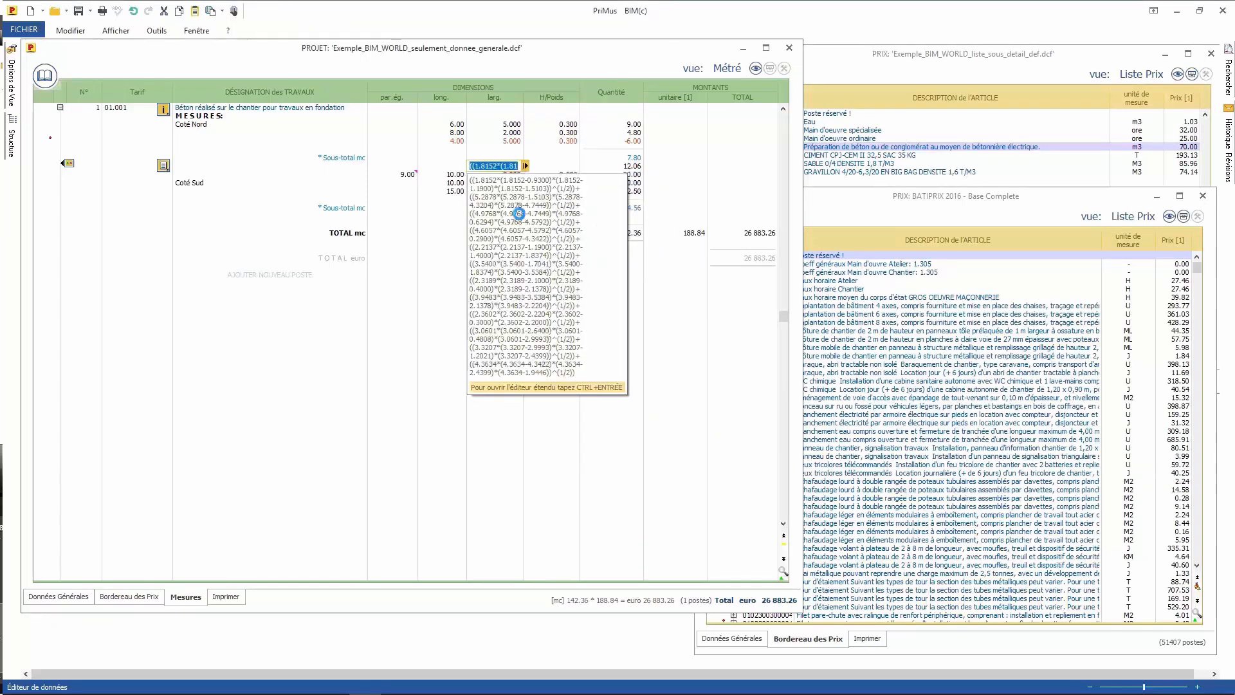
pyautogui.press('Return')
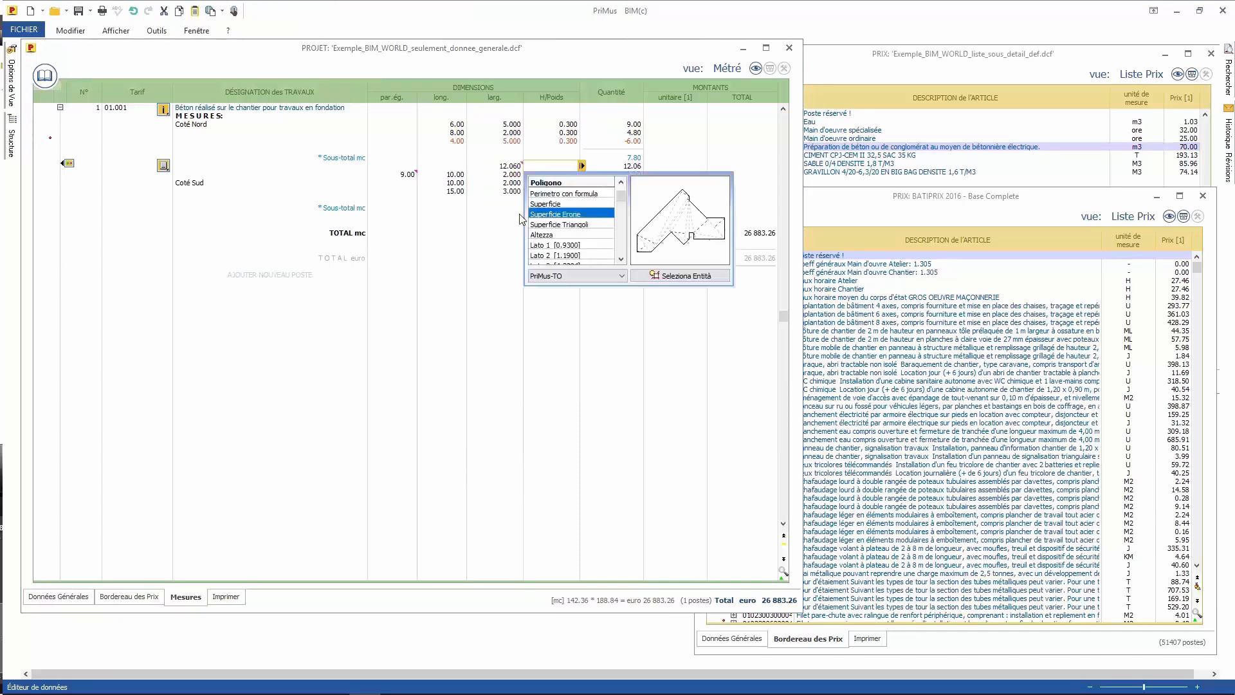
pyautogui.doubleClick(673, 216)
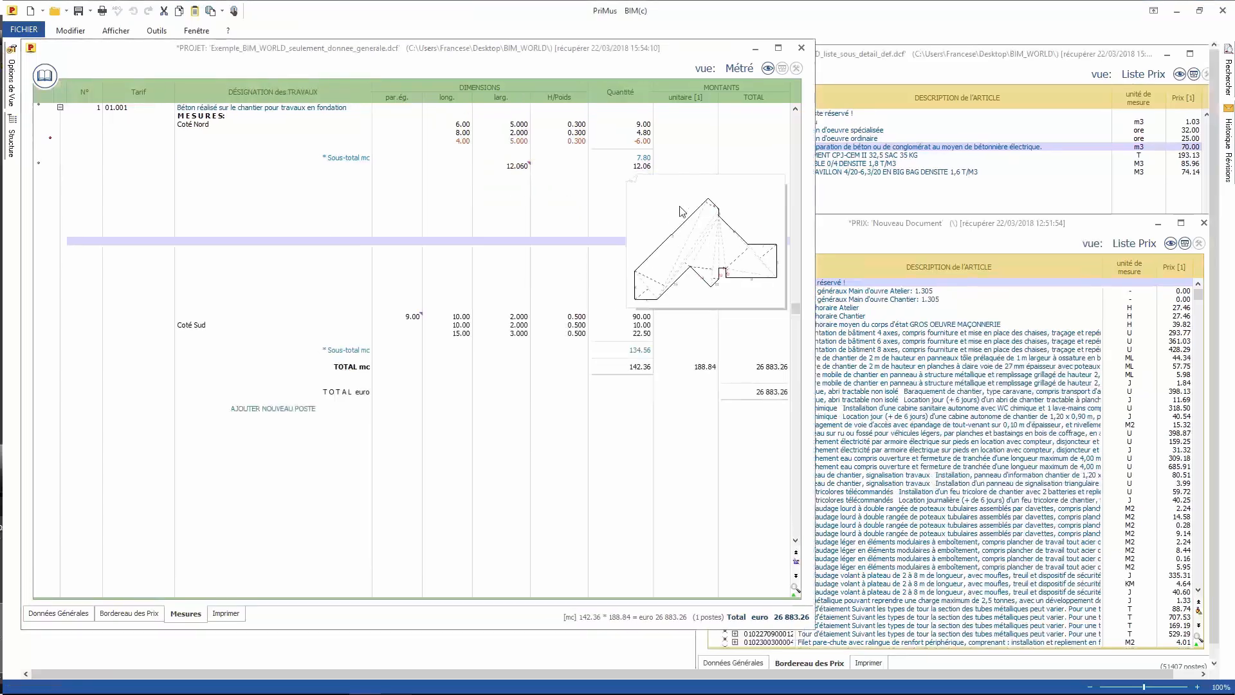
# Step: Preview the Devis printout and examine the area formula and graphic under Coté Nord
pyautogui.click(101, 10)
pyautogui.scroll(1, 546, 444)
pyautogui.moveTo(546, 444); pyautogui.dragTo(525, 346)
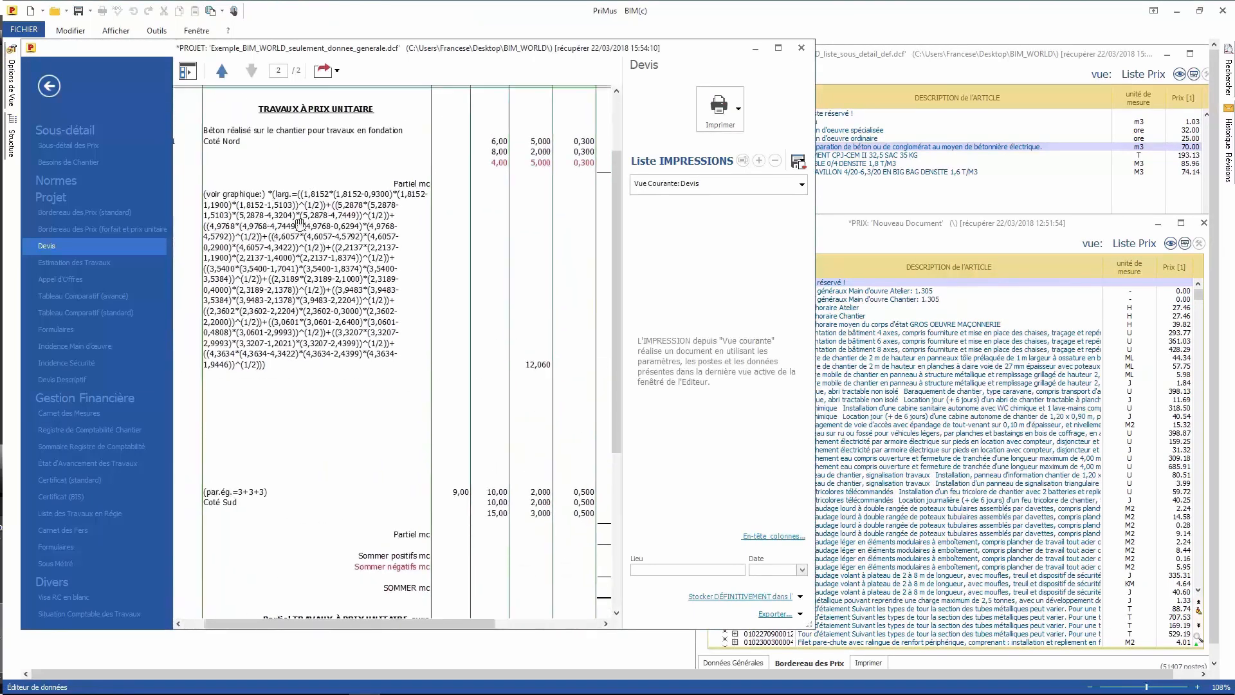
pyautogui.scroll(-1, 323, 343)
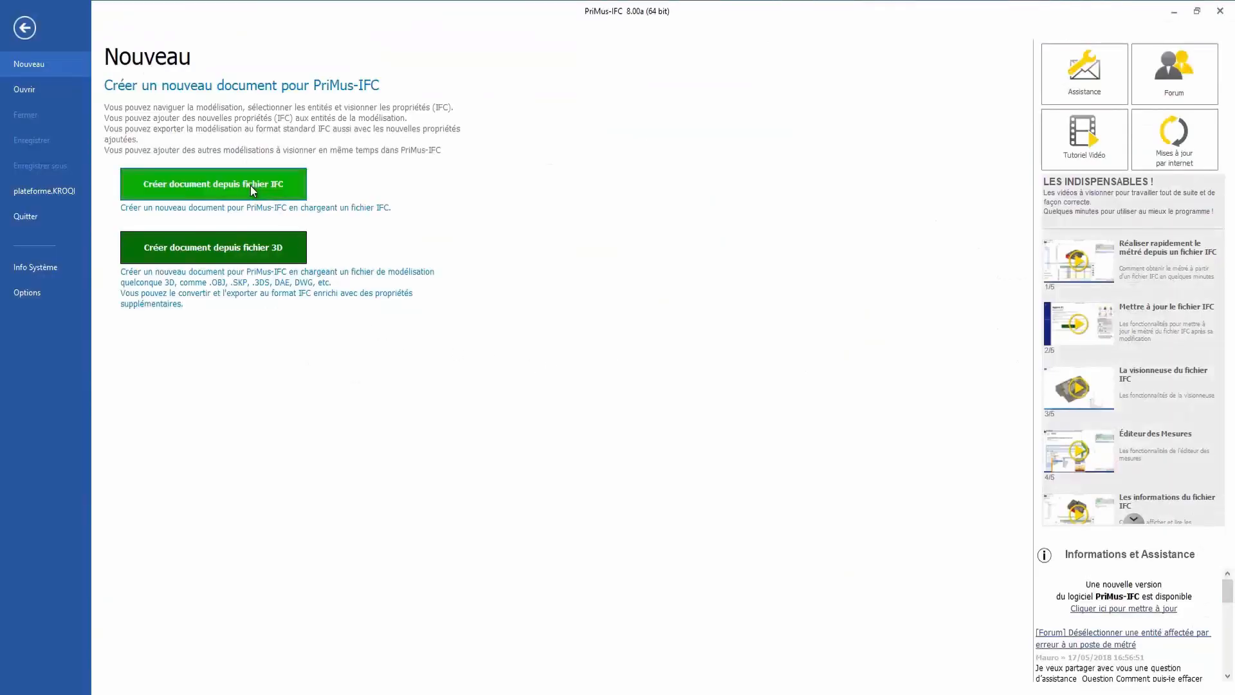
# Step: Switch to PriMus-IFC and create a new document from the IFC file priMus_IFC.ifc
pyautogui.click(250, 186)
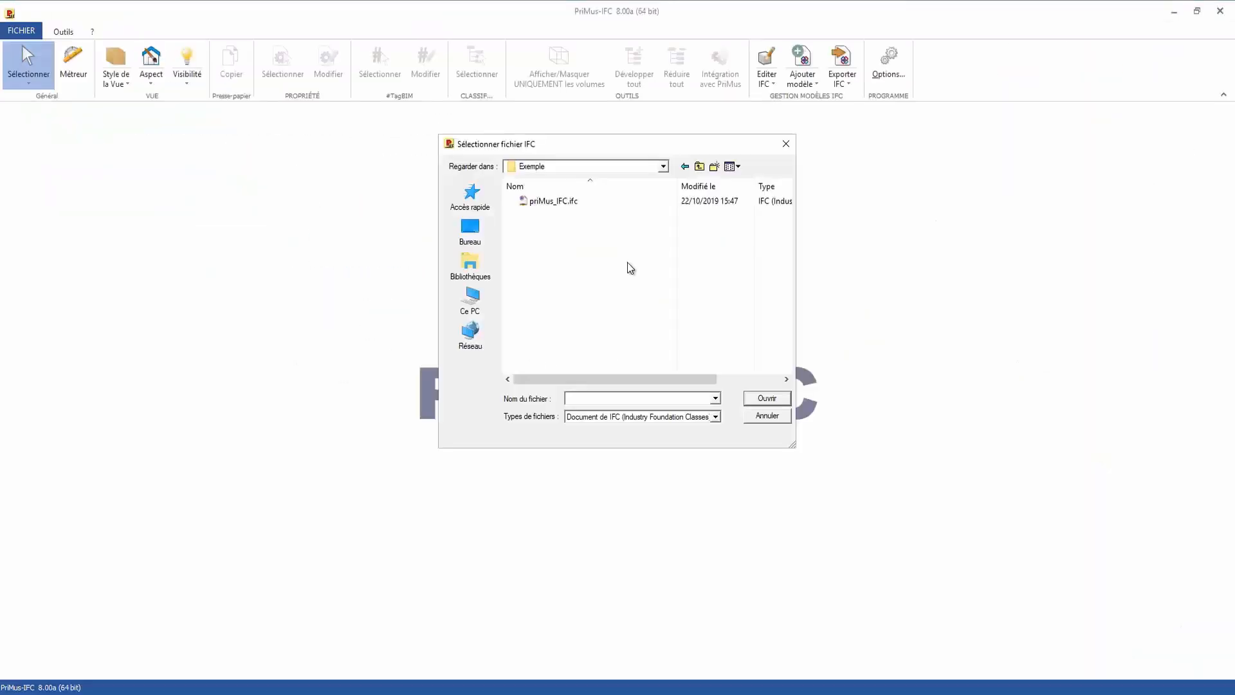
pyautogui.click(585, 202)
pyautogui.click(767, 398)
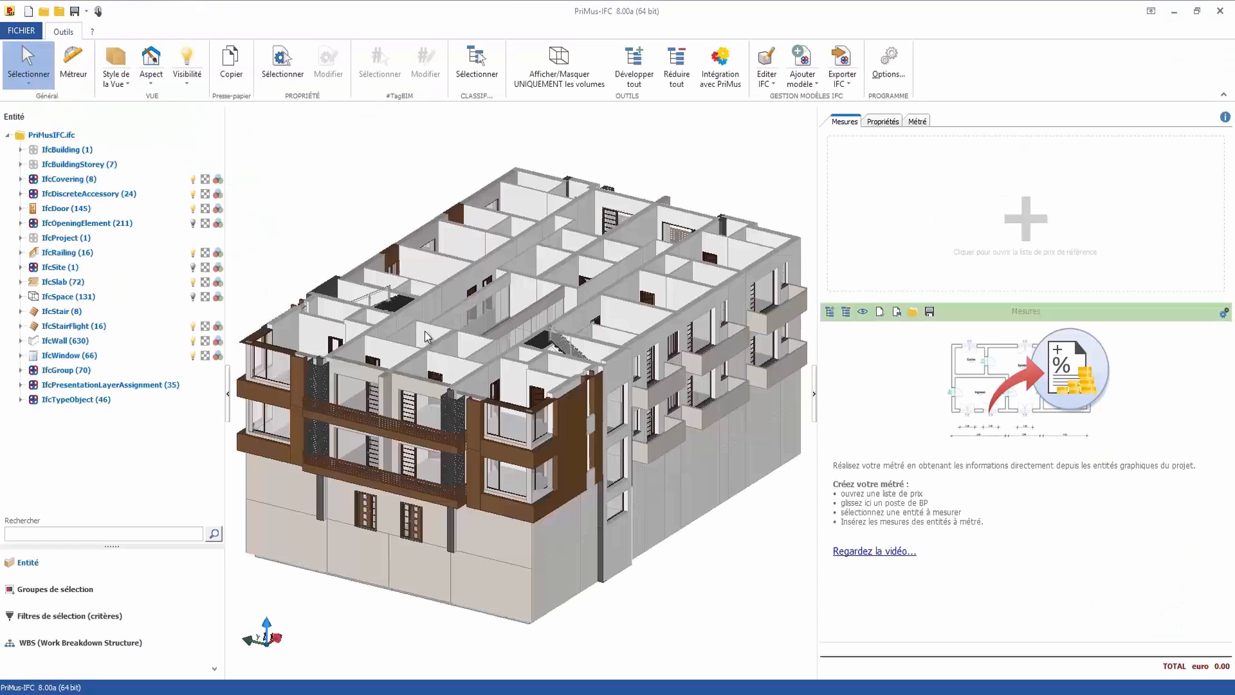
# Step: Hide the Deuxième Étage and Premier Étage storeys in the building model
pyautogui.click(21, 165)
pyautogui.click(192, 193)
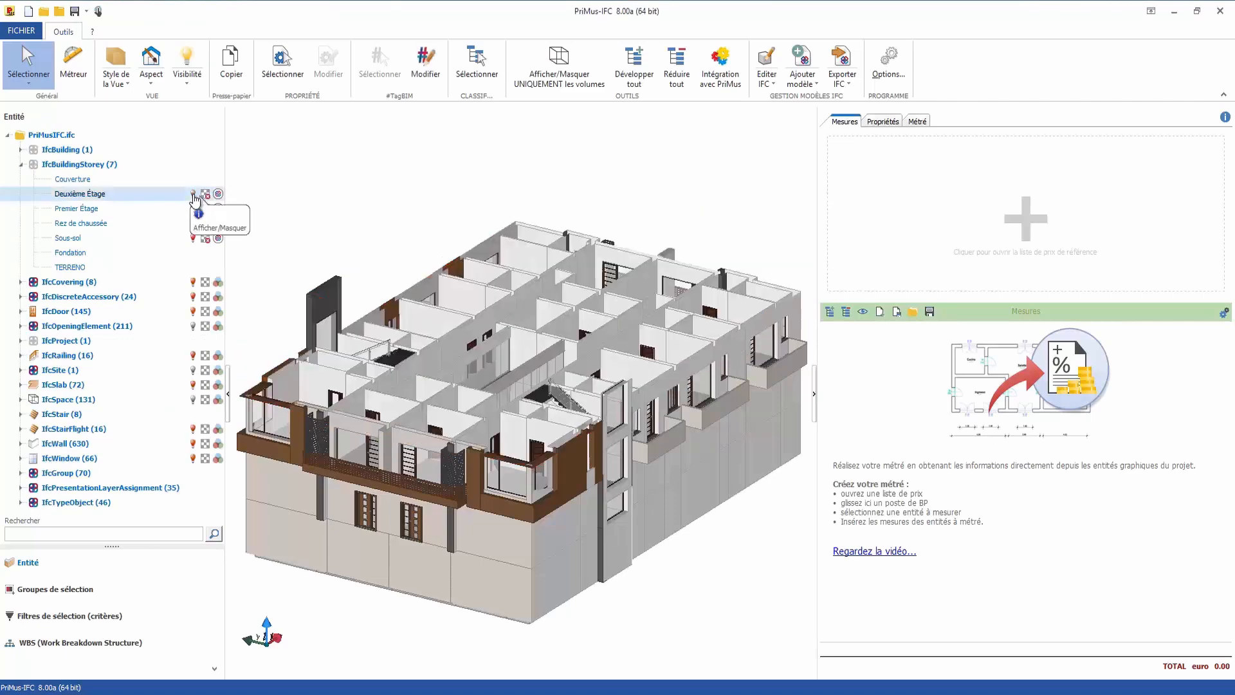
pyautogui.click(193, 208)
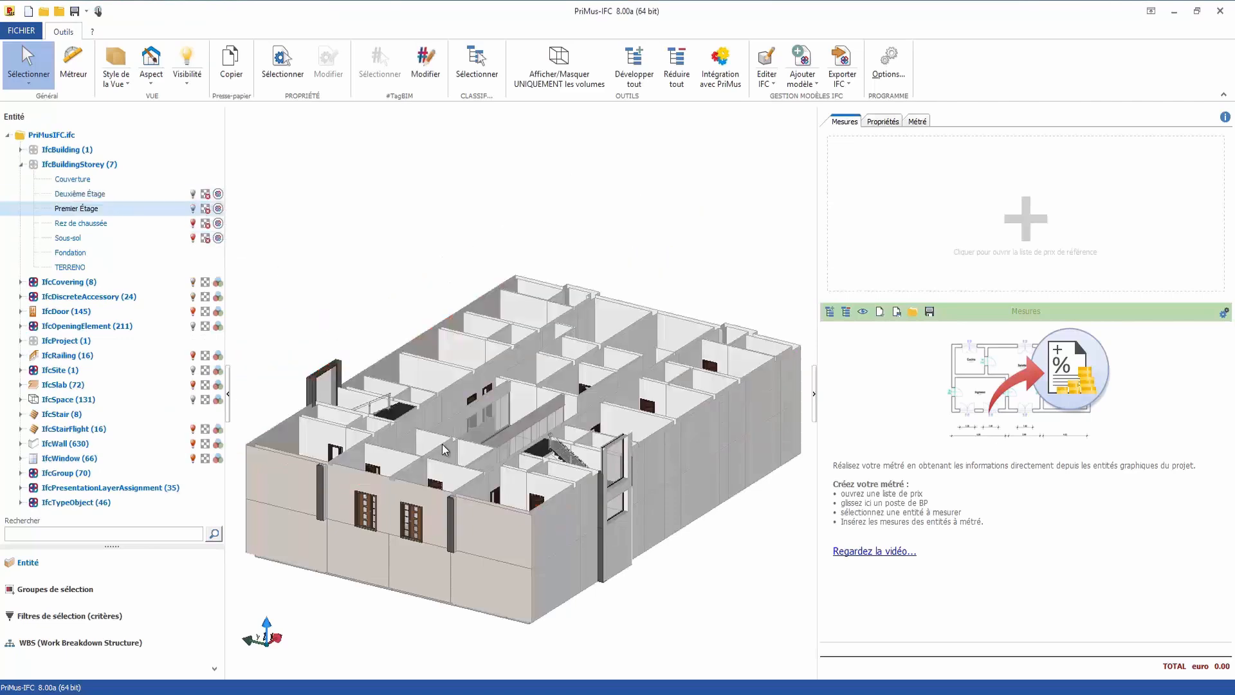
pyautogui.moveTo(442, 445); pyautogui.dragTo(461, 445)
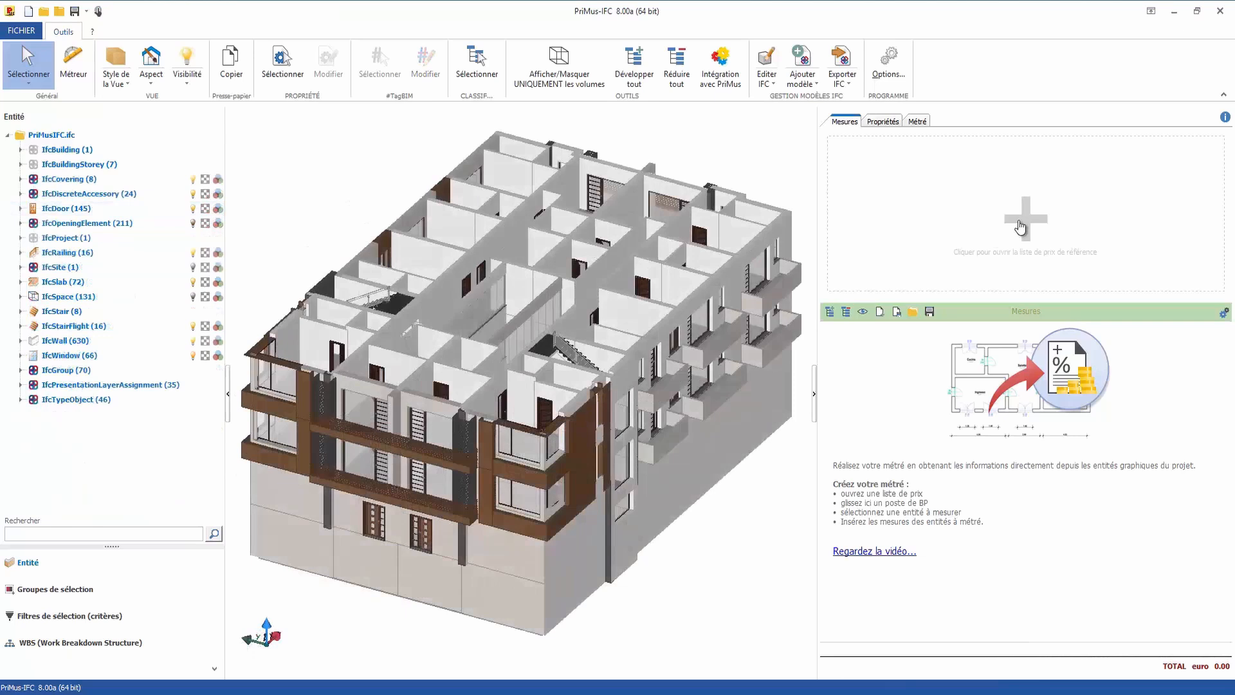
# Step: Open the reference price list Exemple_Liste de prix_01.dcf and add the article Cloison en plaques de plâtre to the measurements
pyautogui.click(1021, 225)
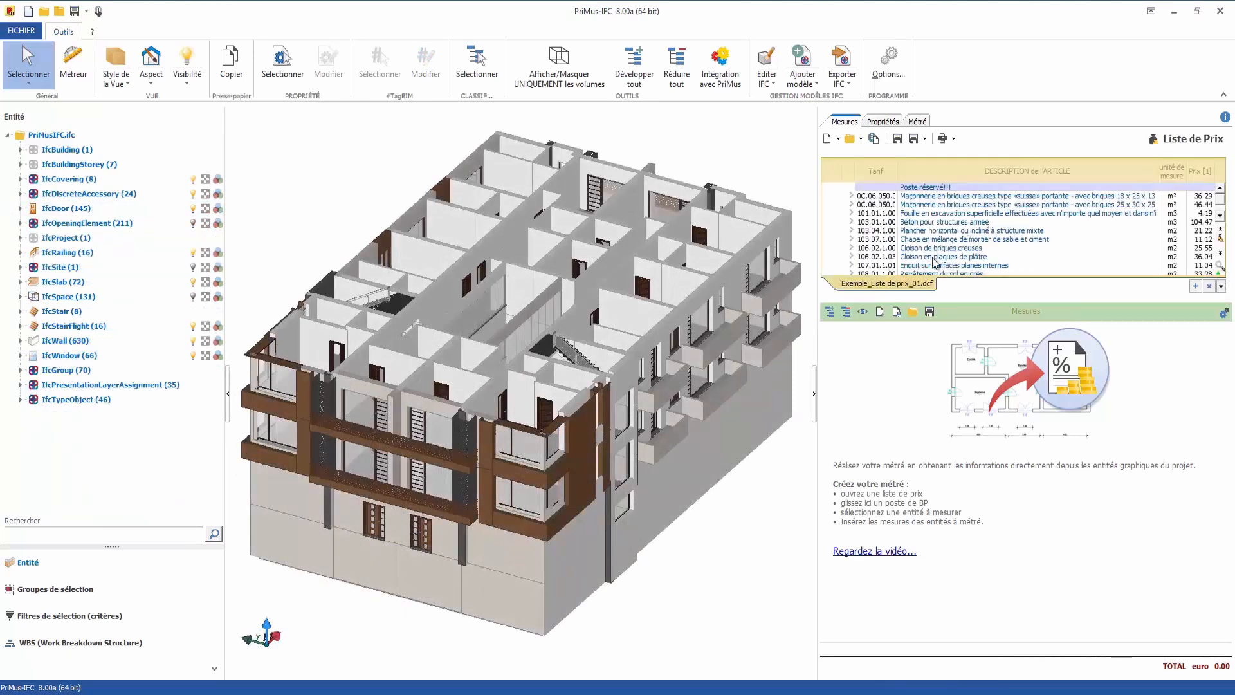
pyautogui.moveTo(934, 257); pyautogui.dragTo(949, 299)
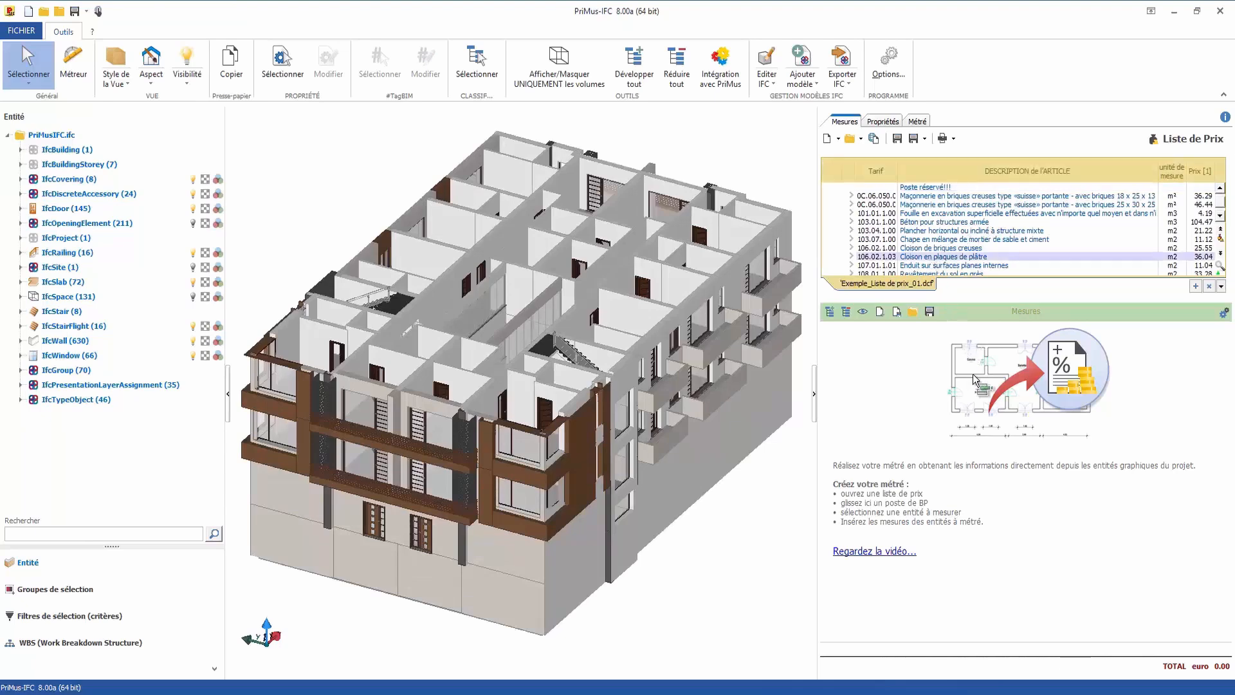
pyautogui.moveTo(973, 373); pyautogui.dragTo(987, 399)
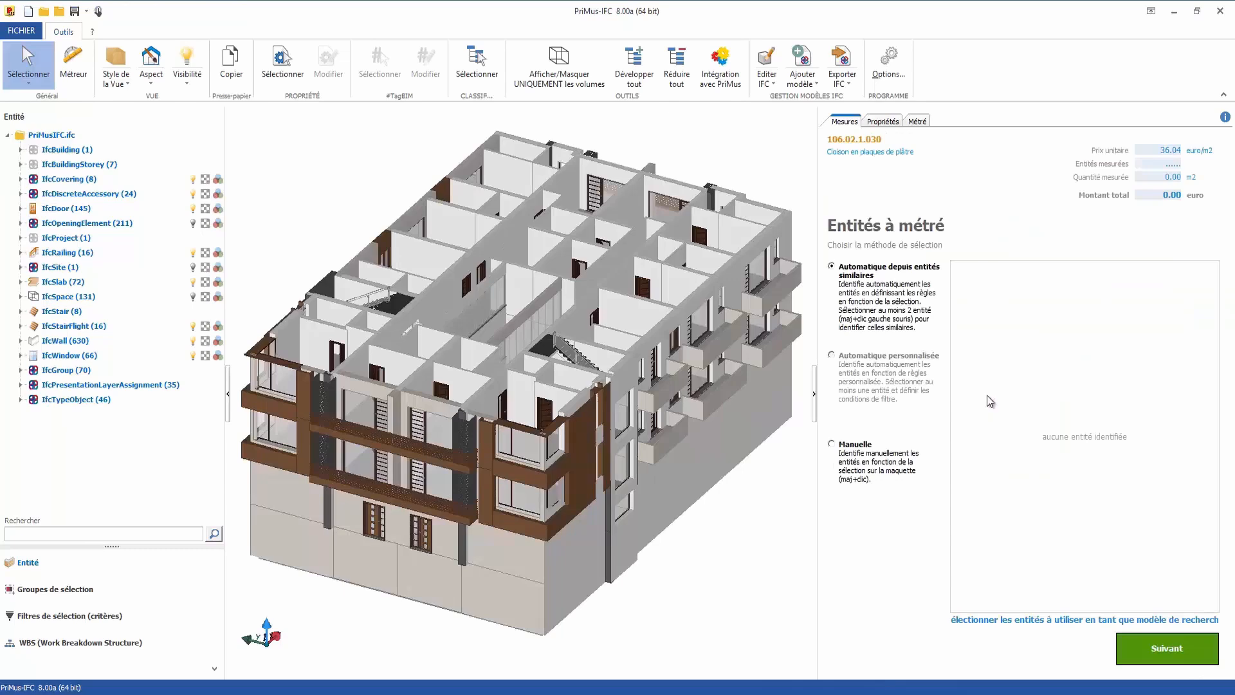
# Step: Select two adjoining interior partition walls on the uppermost storey as models for automatically identifying similar entities
pyautogui.click(546, 225)
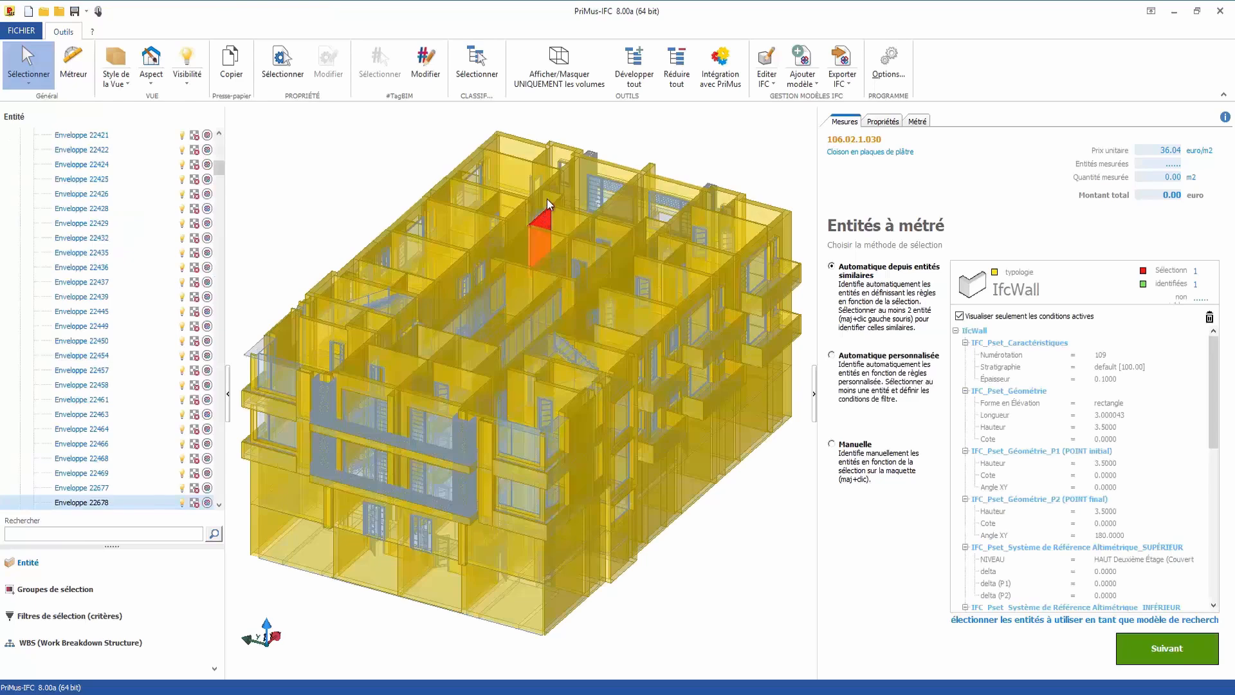
pyautogui.keyDown('shift'); pyautogui.click(550, 202); pyautogui.keyUp('shift')
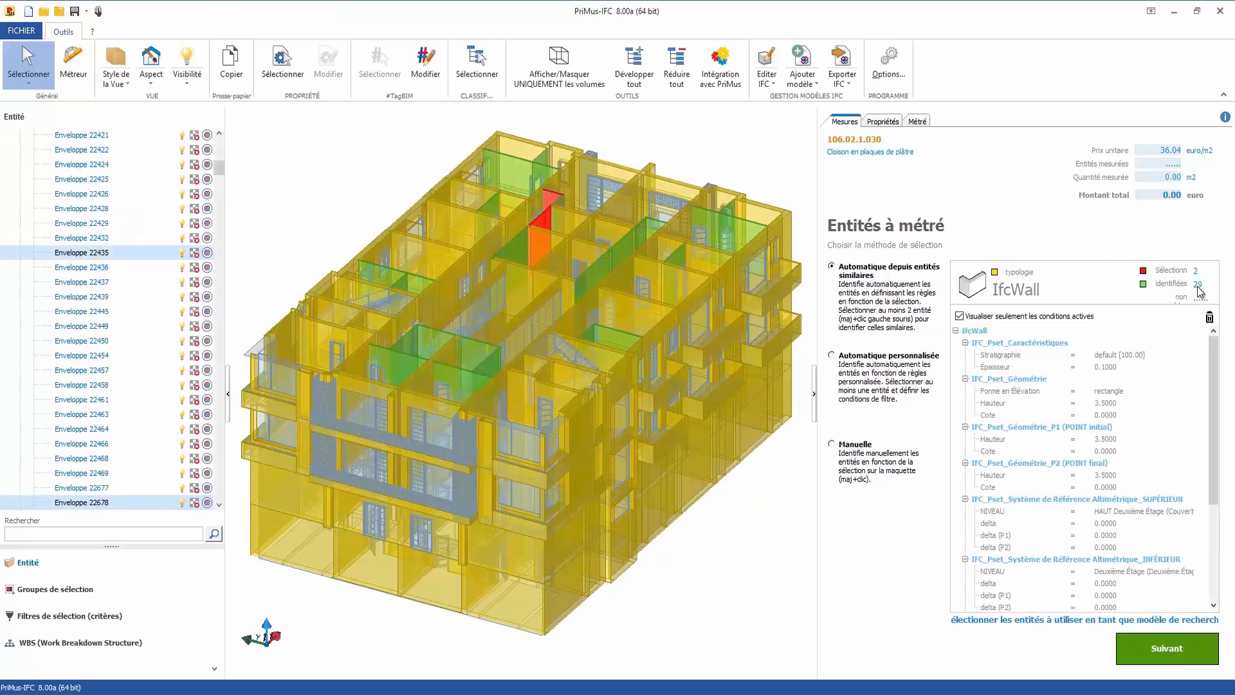
pyautogui.moveTo(1214, 361)
pyautogui.mouseDown()
pyautogui.moveTo(1224, 449)
pyautogui.moveTo(1214, 341)
pyautogui.mouseUp()
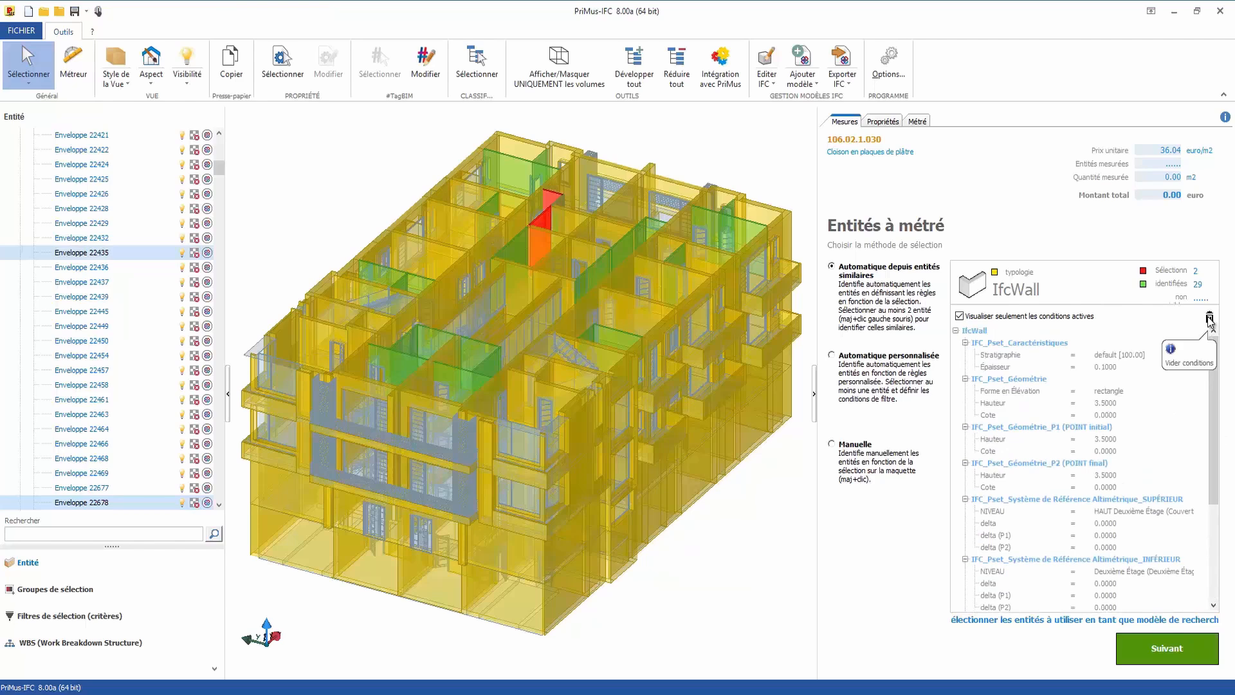
pyautogui.click(1210, 319)
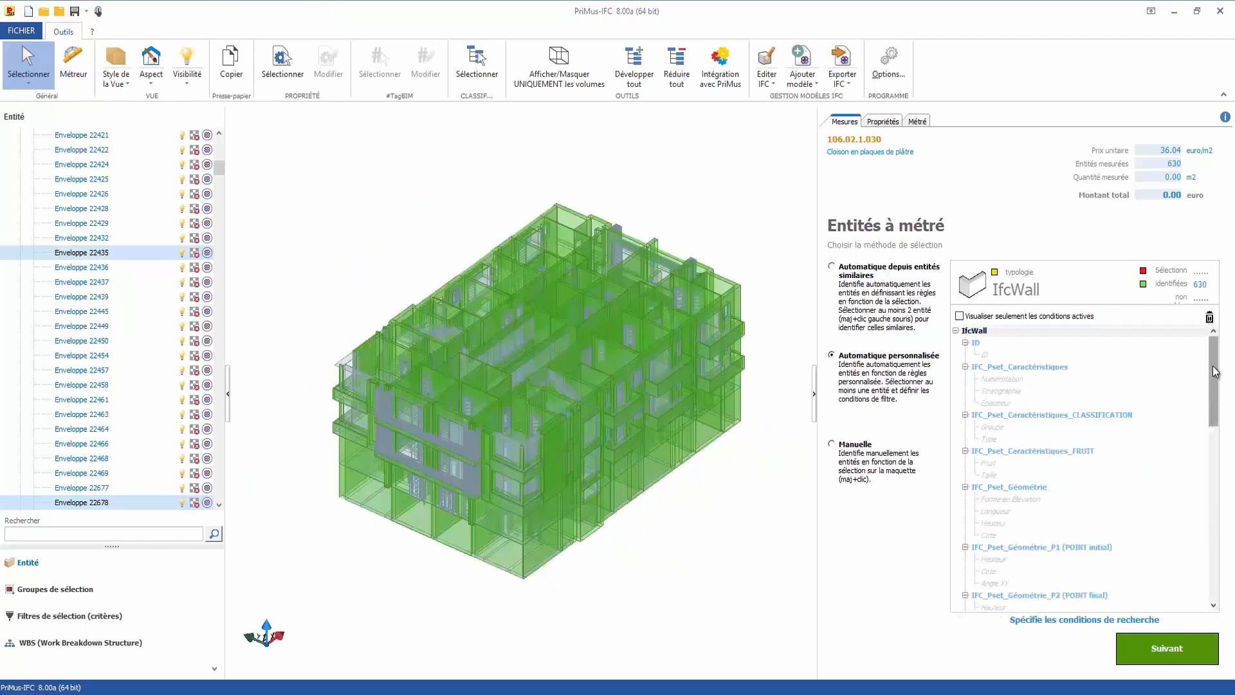
pyautogui.moveTo(1216, 372); pyautogui.dragTo(1226, 554)
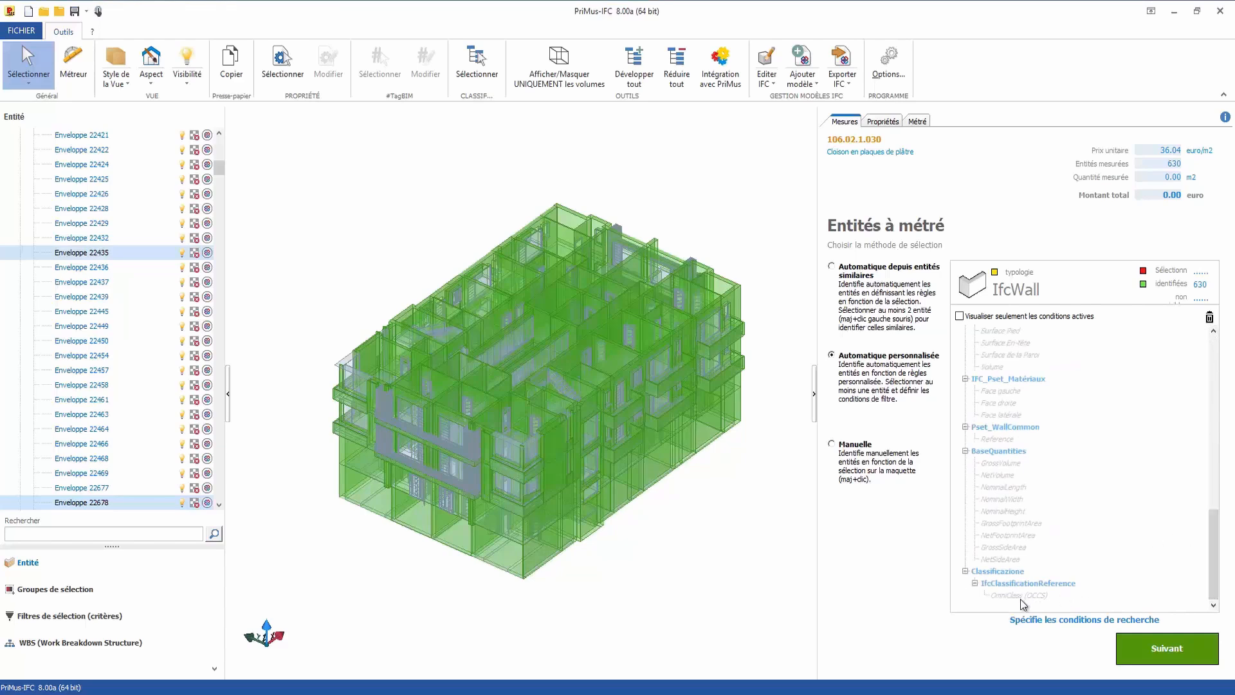
pyautogui.click(1021, 597)
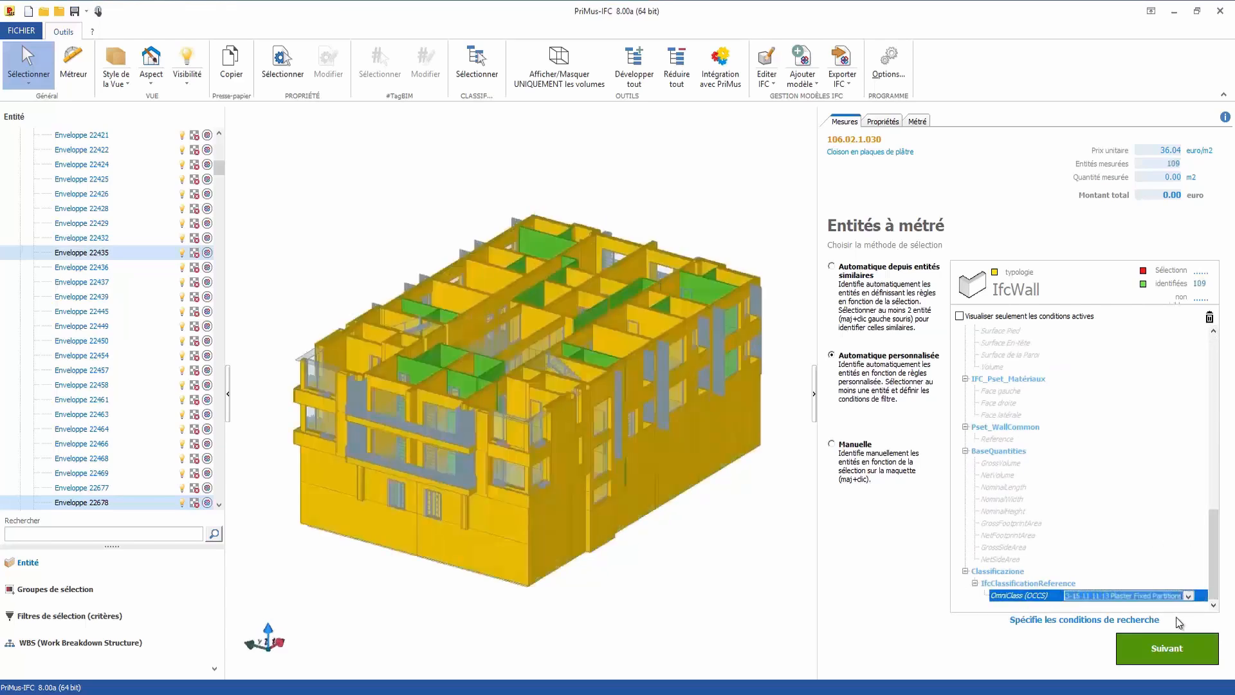
pyautogui.moveTo(661, 454); pyautogui.dragTo(613, 422)
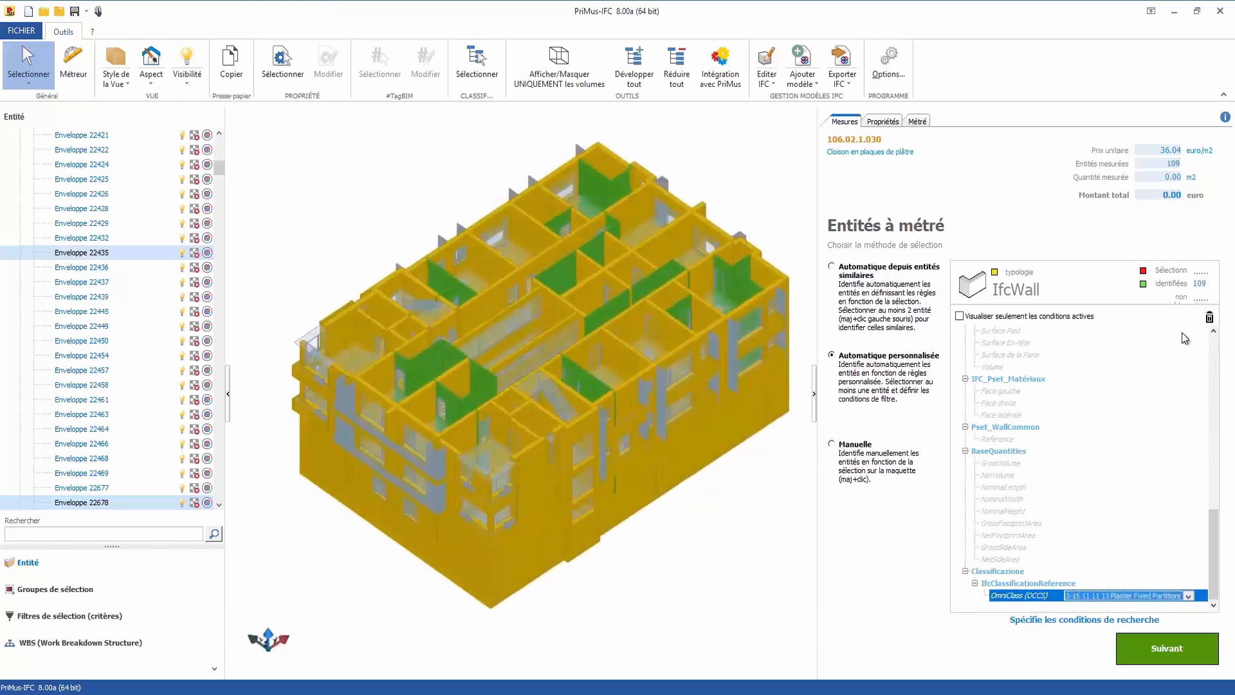
pyautogui.click(1160, 647)
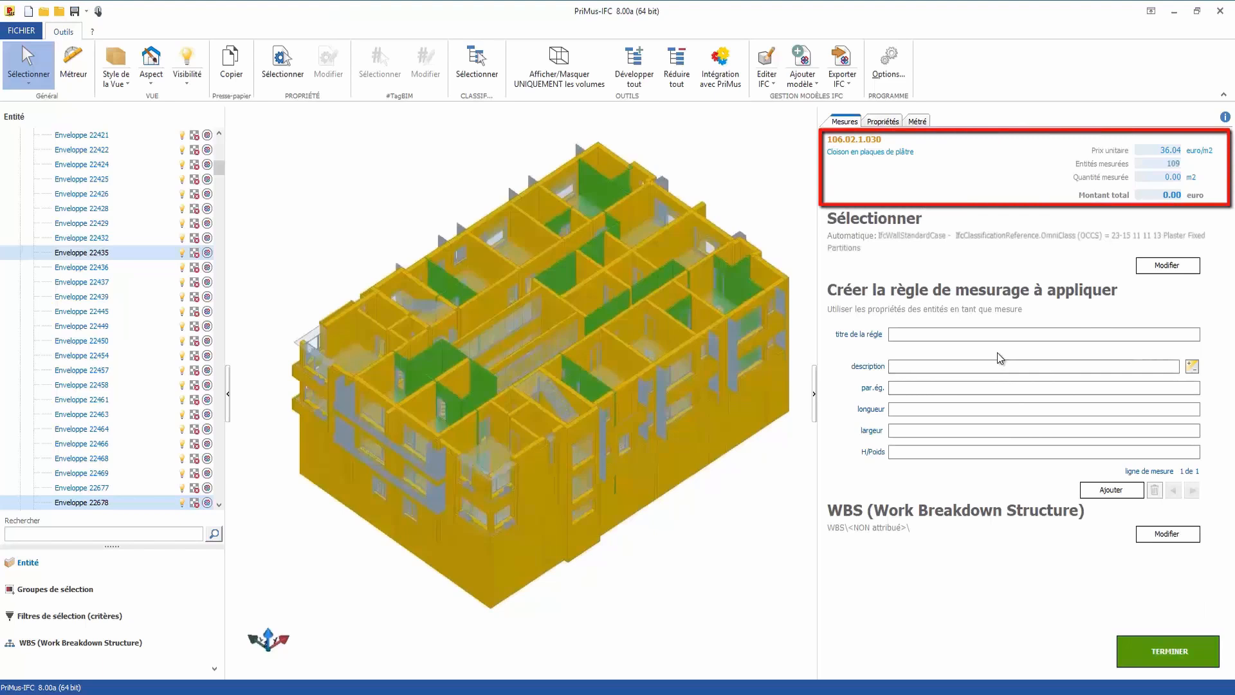
# Step: Title the measurement rule "Cloison de 8cm en plâtre" and enter the description "Paroi de séparation"
pyautogui.click(927, 335)
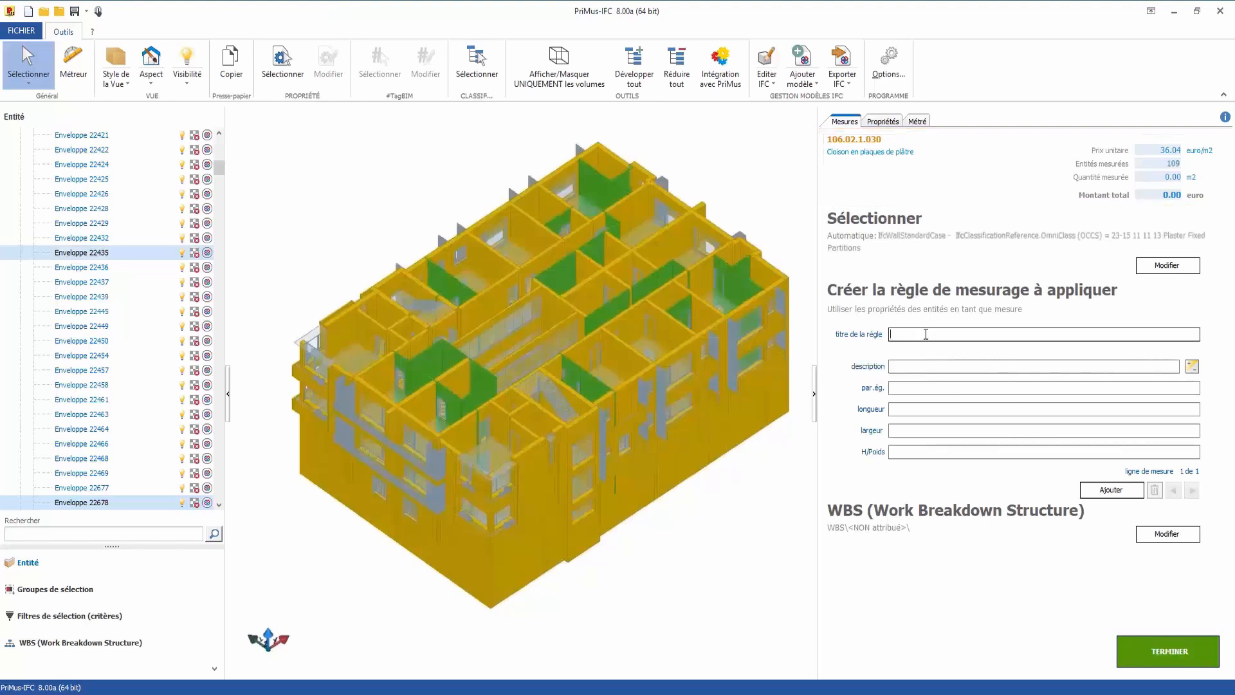
pyautogui.write('Cloison de 8cm en plâtre')
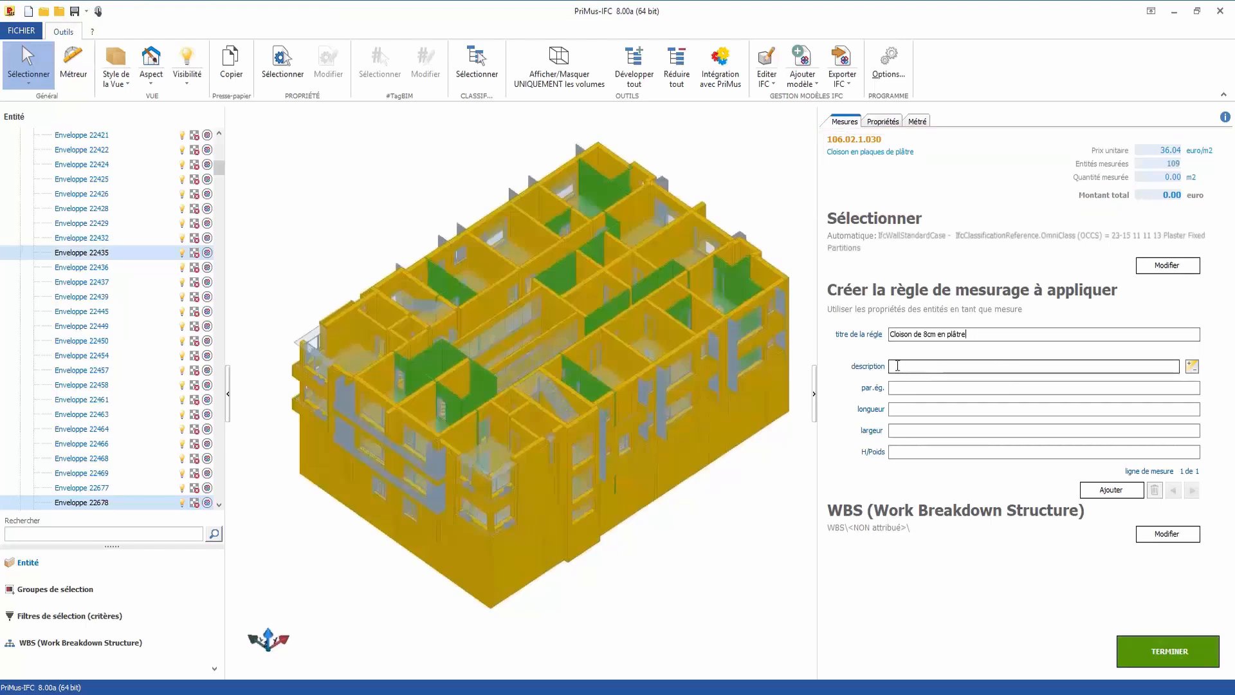
pyautogui.click(898, 365)
pyautogui.write('Paroi de séparation')
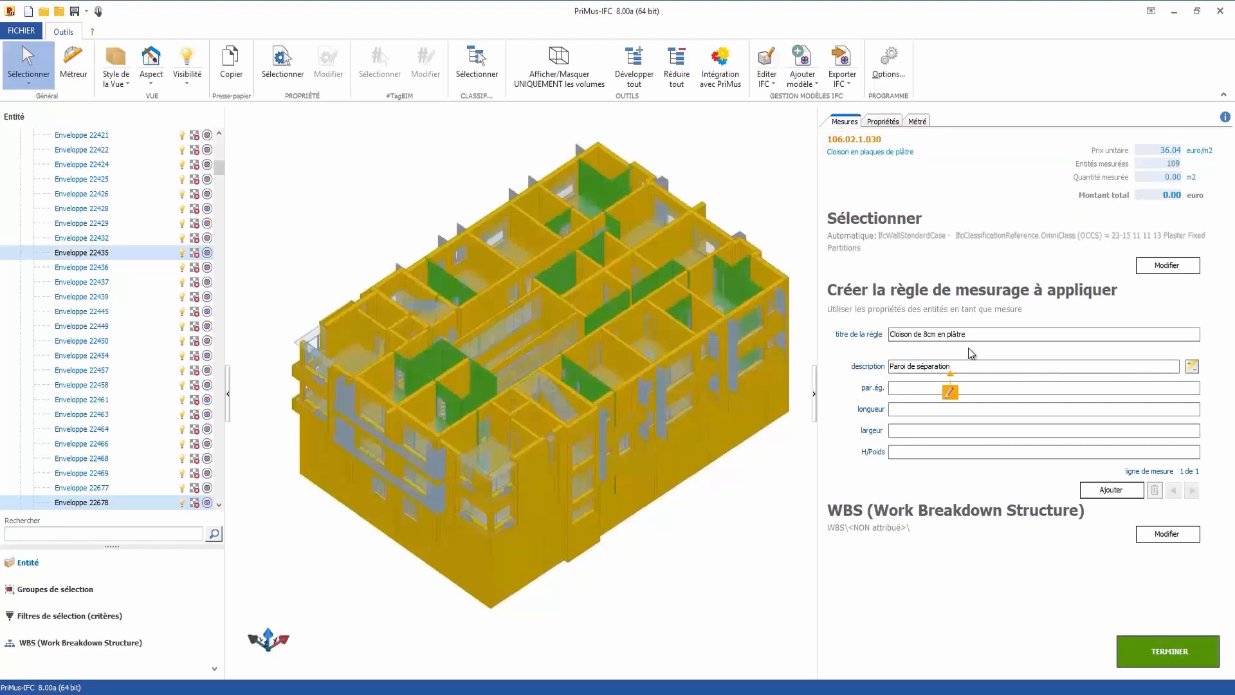
# Step: Append the ID variable and the NIVEAU variable of IFC_Pset_Système de Référence Altimétrique_INFÉRIEUR to the rule's description
pyautogui.click(953, 392)
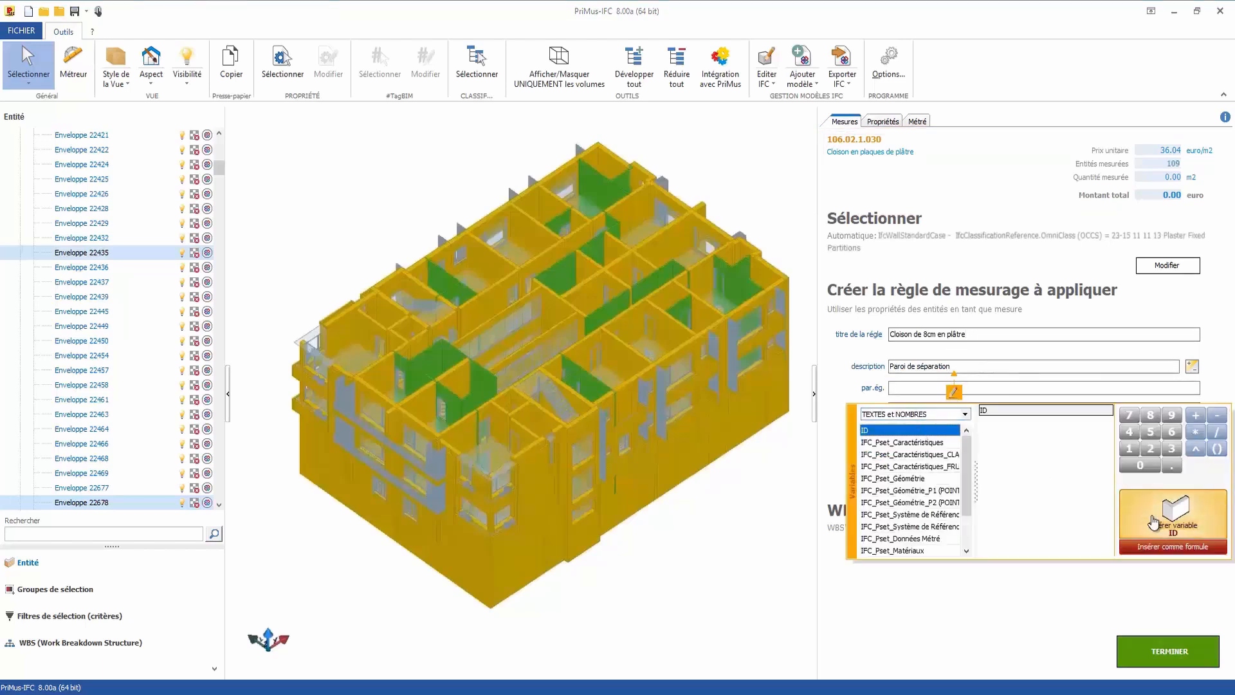
pyautogui.click(1172, 515)
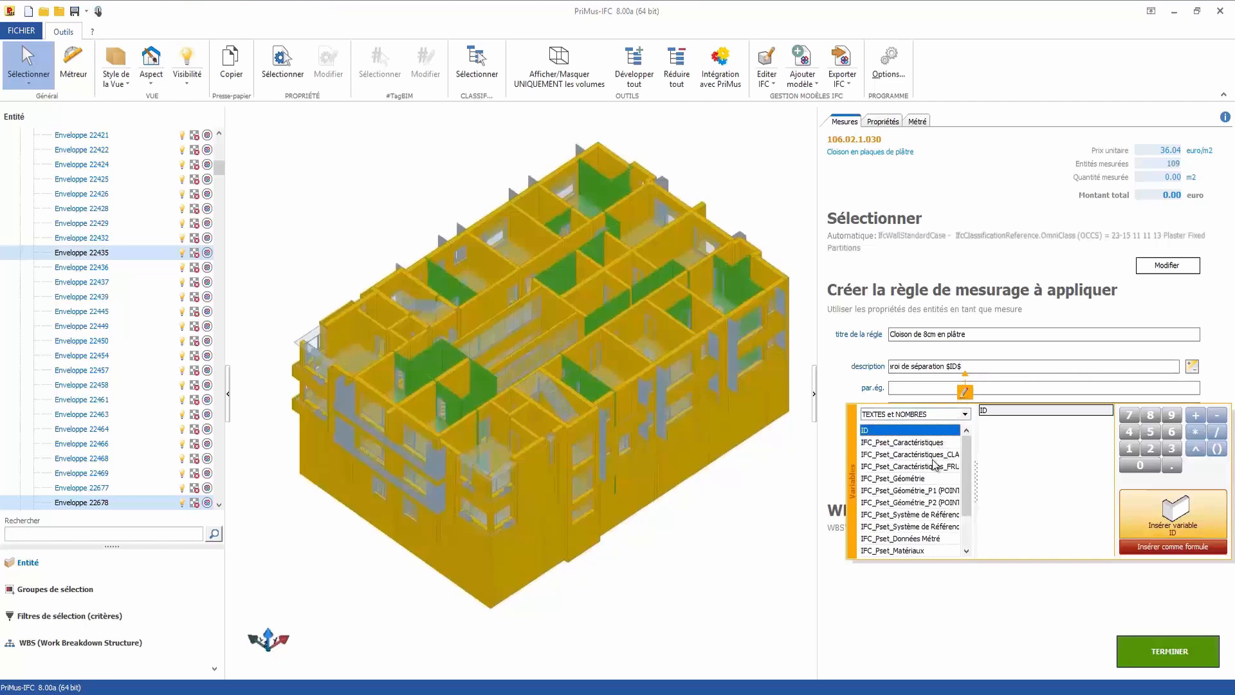
pyautogui.click(932, 528)
pyautogui.click(1026, 412)
pyautogui.click(1175, 527)
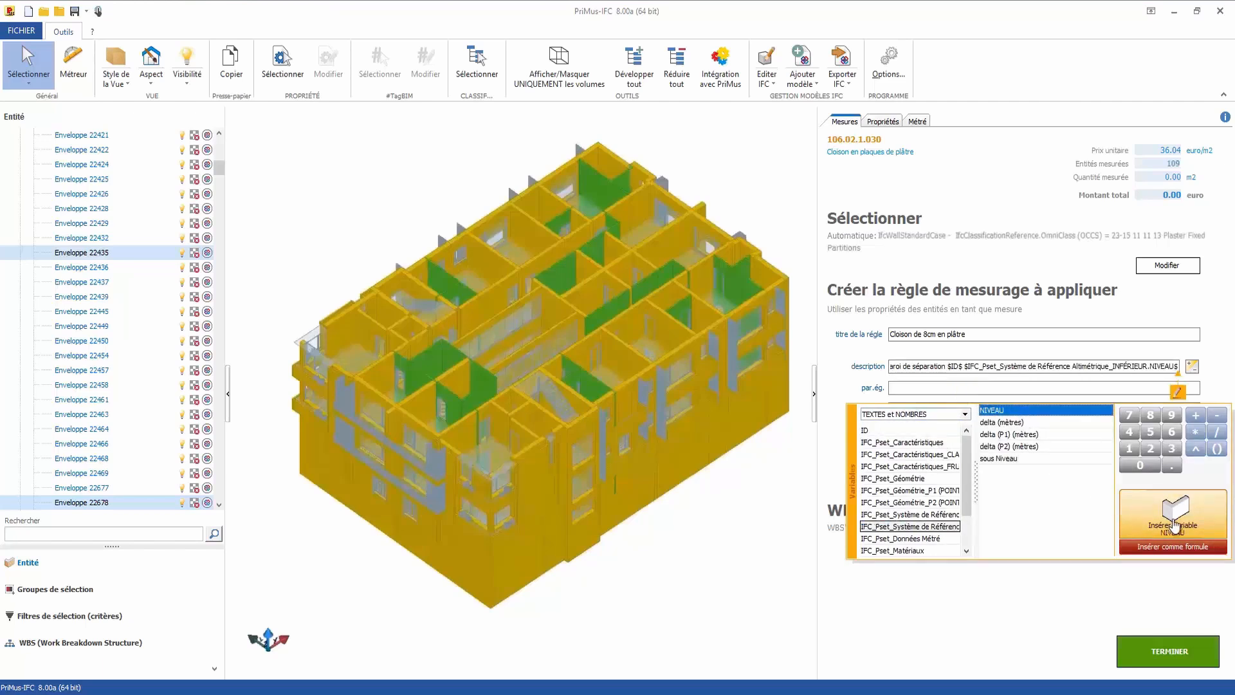
# Step: Set the rule's length (longueur) to the NominalLength variable from BaseQuantities
pyautogui.click(904, 409)
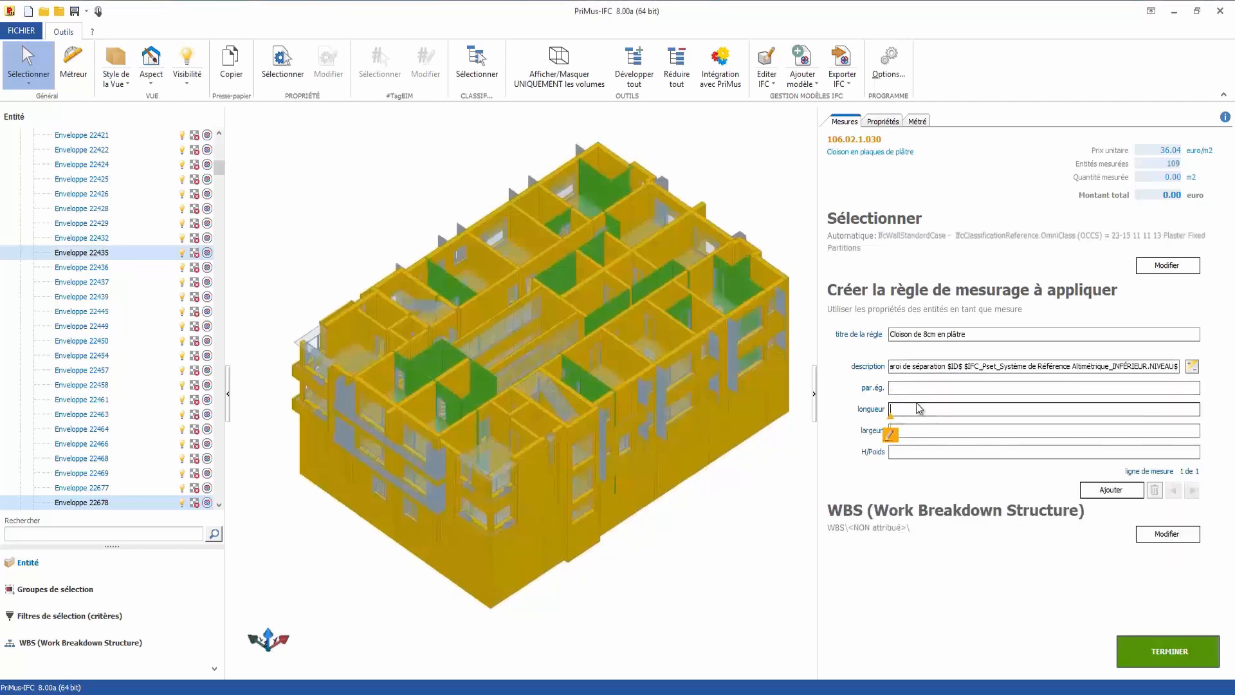
pyautogui.click(891, 435)
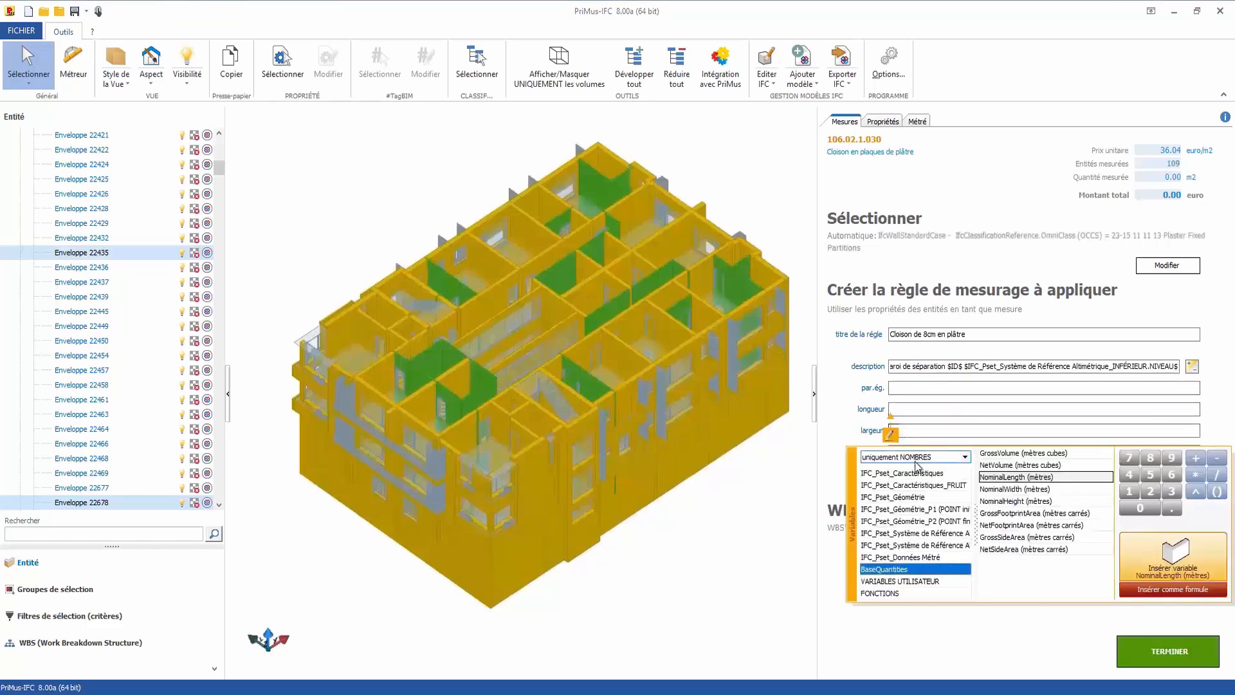
pyautogui.doubleClick(1005, 479)
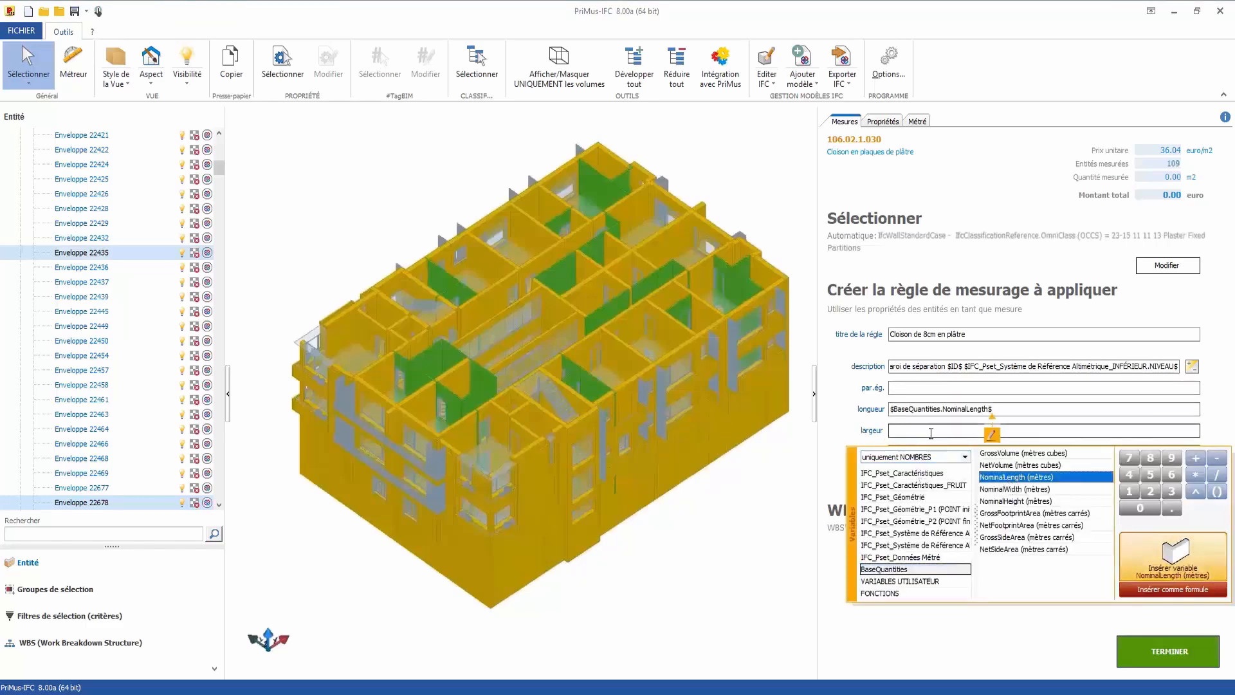
# Step: Set the rule's H/Poids value to the NominalHeight variable from BaseQuantities and complete the measurement rule
pyautogui.click(929, 432)
pyautogui.click(907, 453)
pyautogui.click(890, 478)
pyautogui.doubleClick(1023, 544)
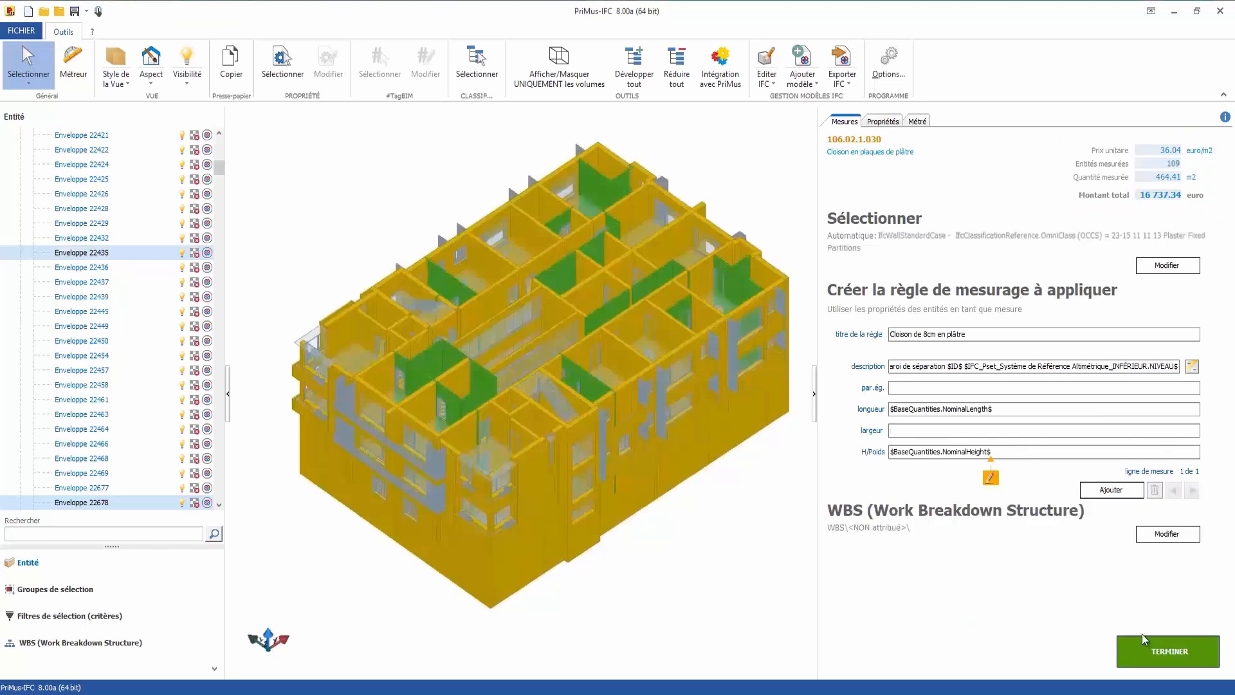
pyautogui.click(1157, 649)
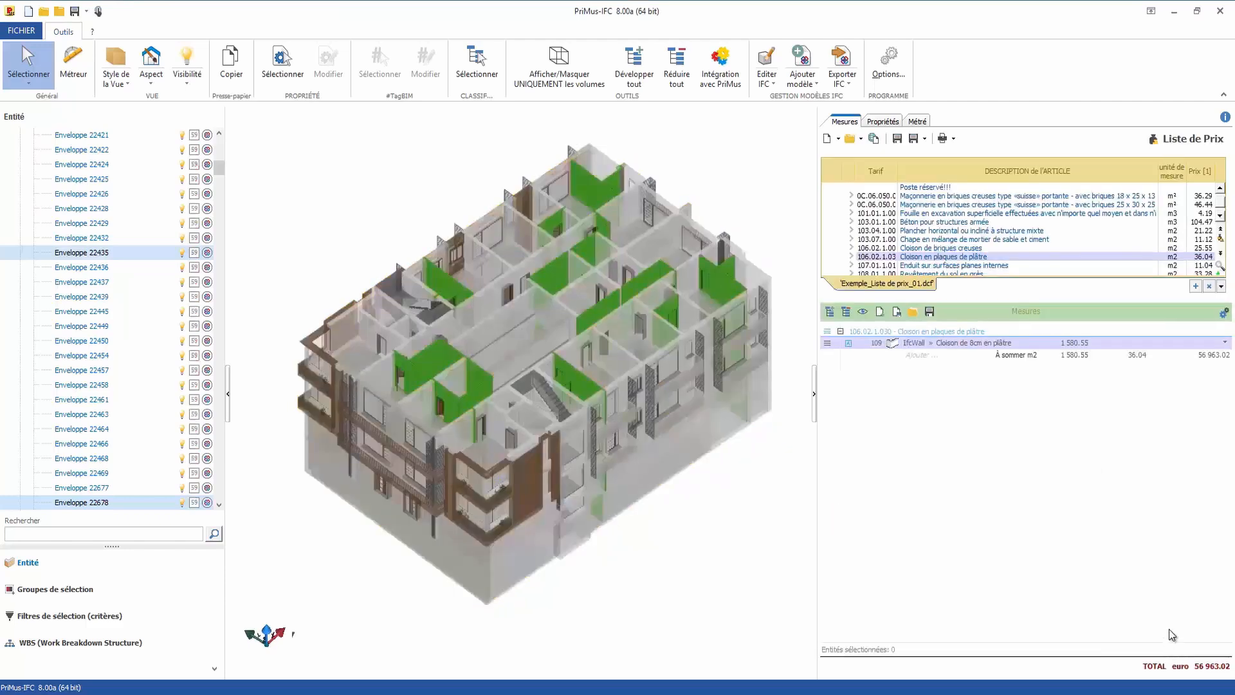
pyautogui.click(1226, 346)
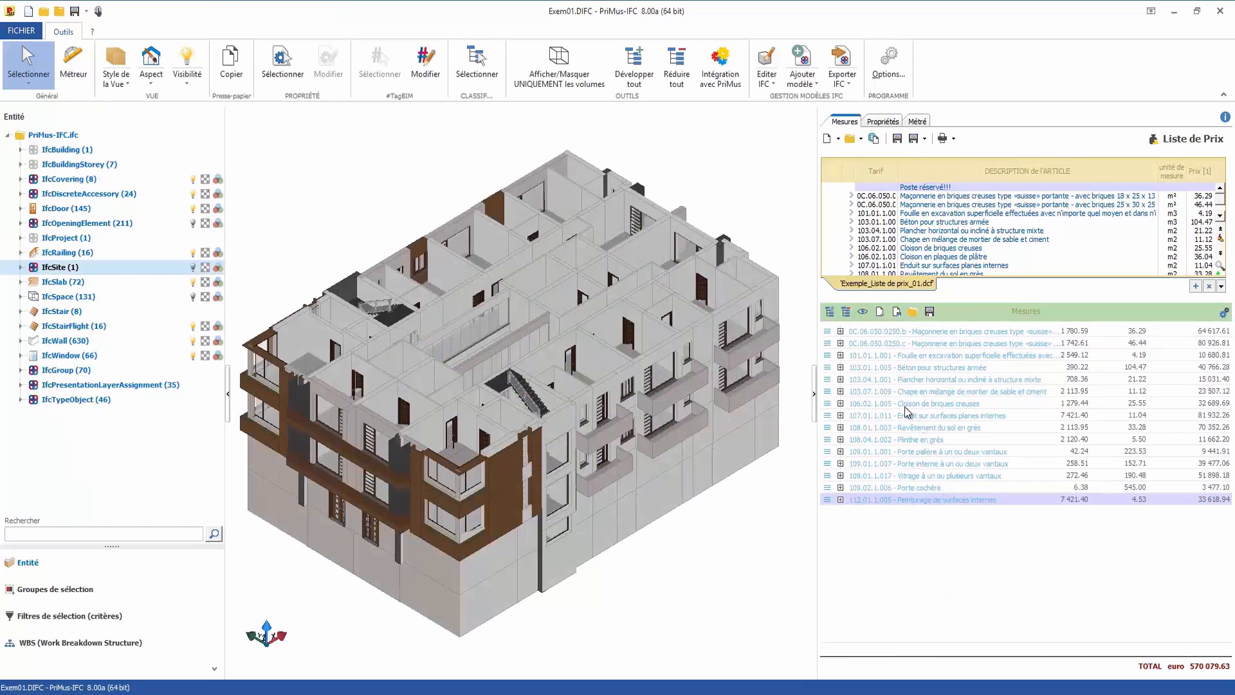
# Step: Highlight in the Exem01 model the entities measured by the hollow-brick partition, horizontal floor slab and 0C.06.050.0250.b masonry items
pyautogui.click(906, 404)
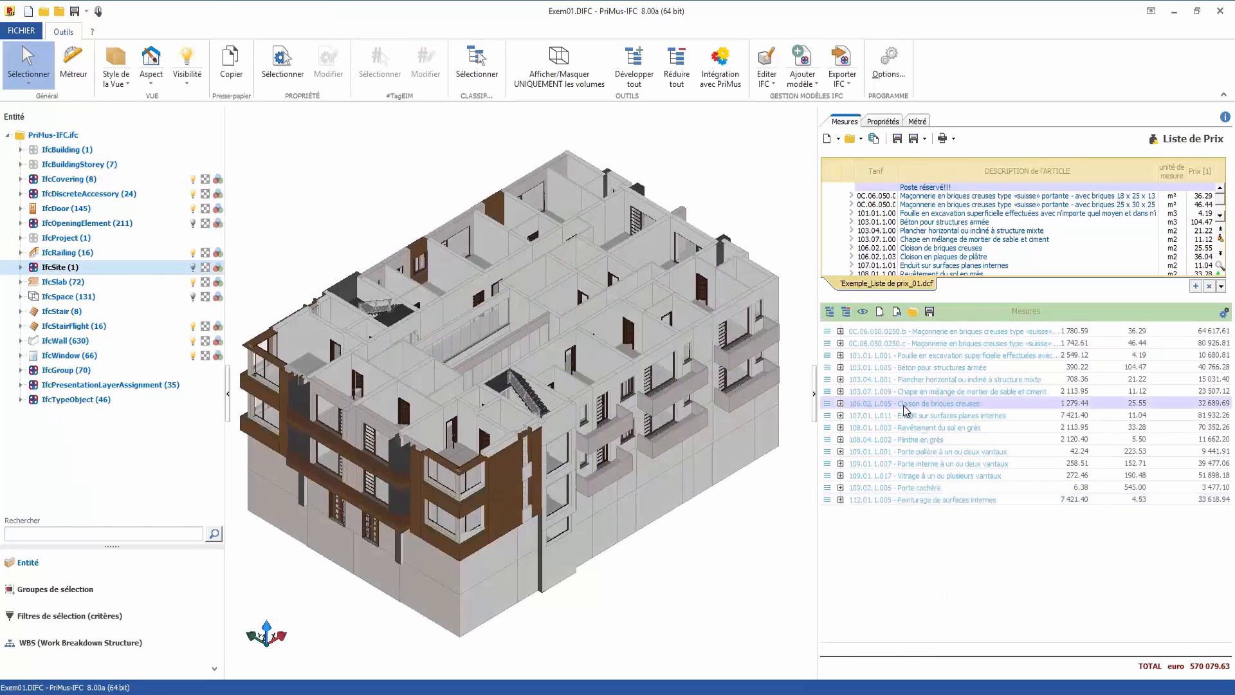
pyautogui.click(895, 379)
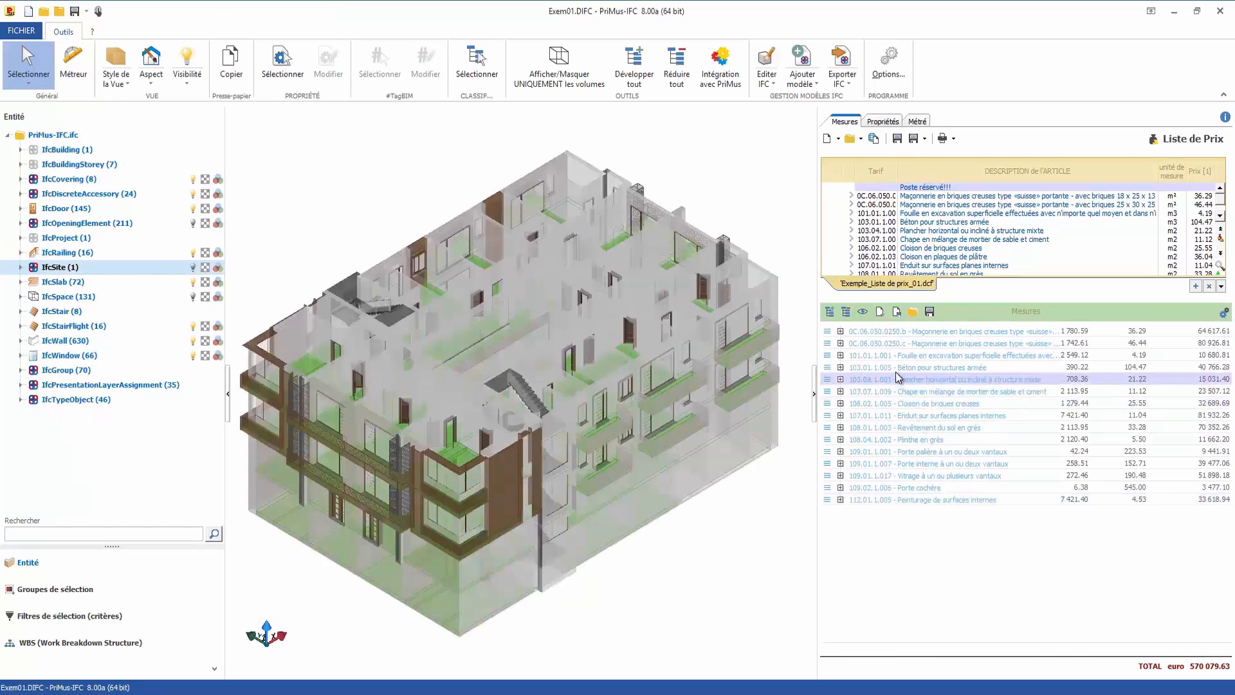
pyautogui.click(894, 332)
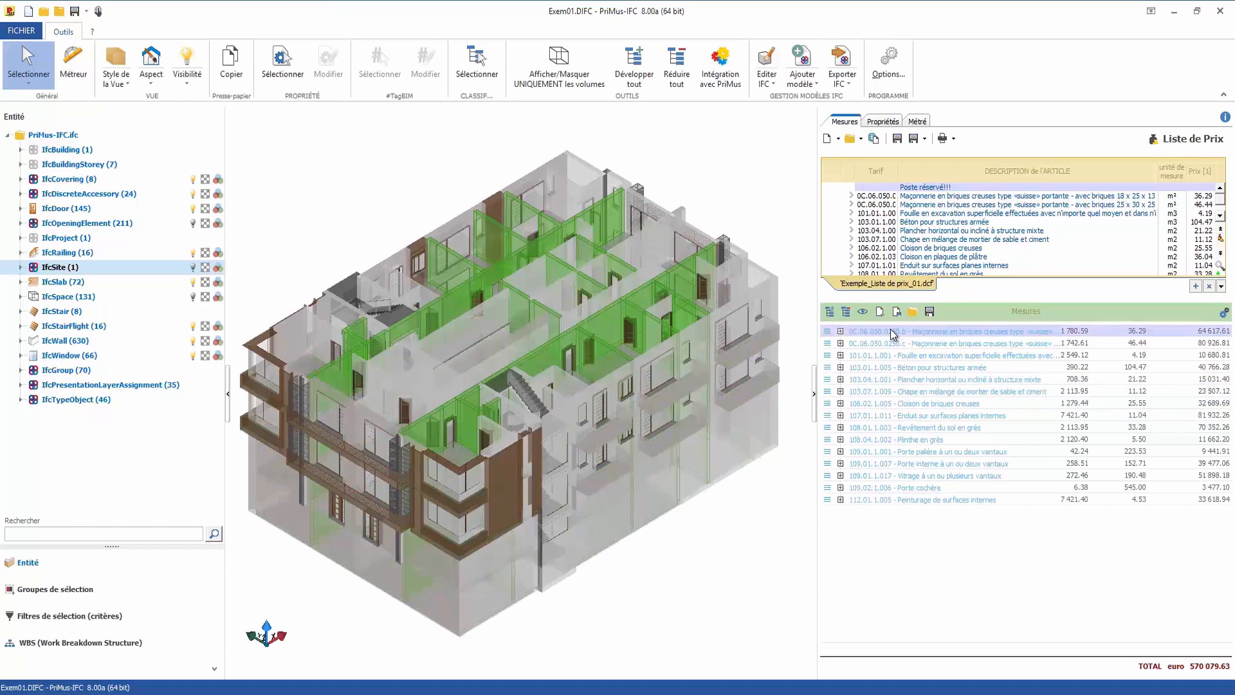
# Step: Update the loaded IFC model with the revised file PriMusIFC_rev.ifc and inspect the updated building
pyautogui.click(766, 77)
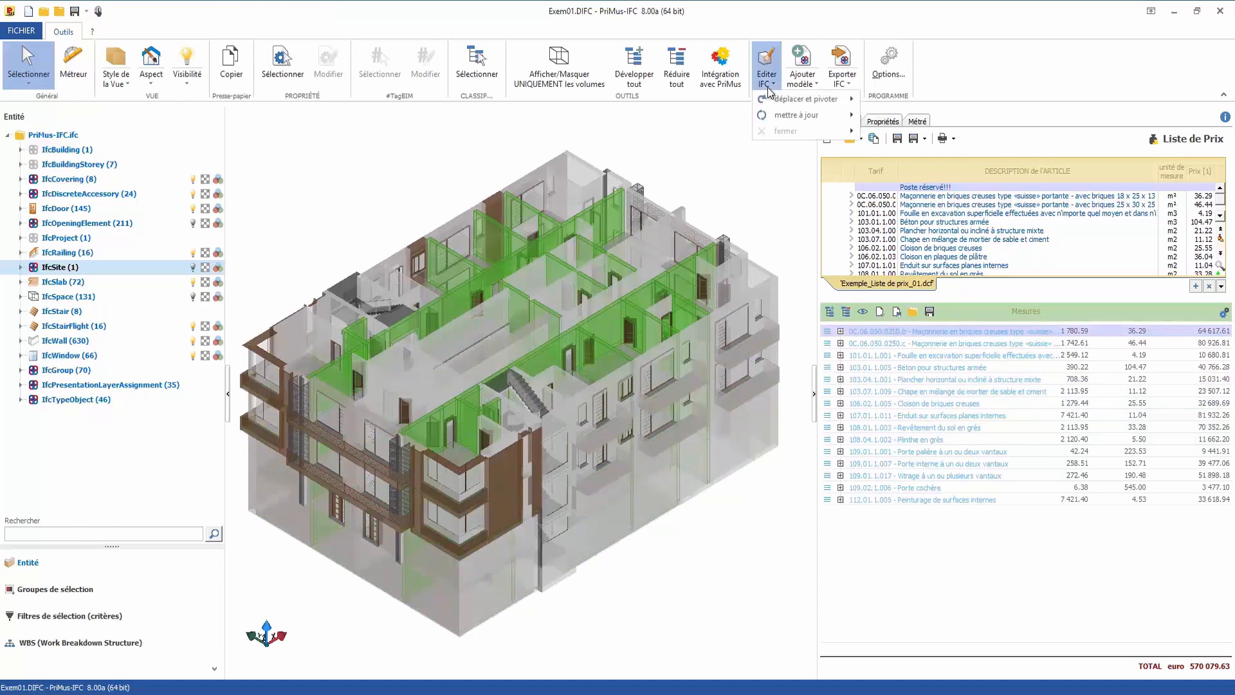
pyautogui.moveTo(827, 122)
pyautogui.click(913, 114)
pyautogui.click(693, 187)
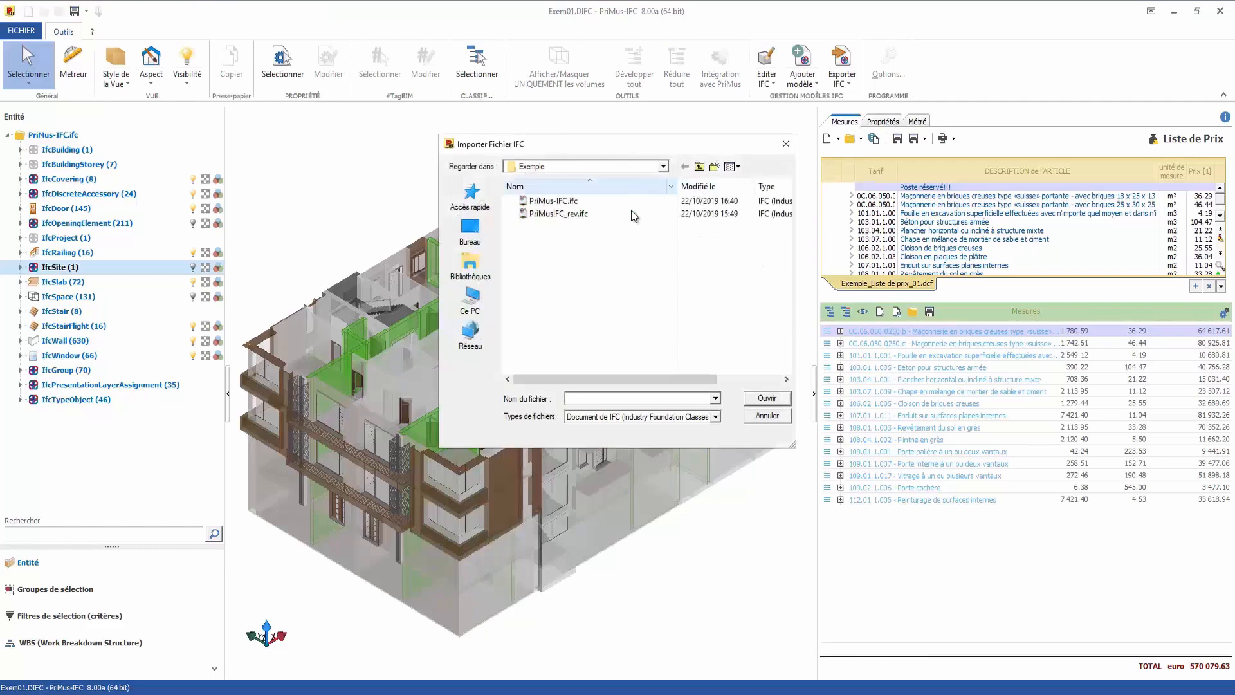
pyautogui.click(764, 396)
pyautogui.moveTo(765, 544)
pyautogui.mouseDown()
pyautogui.moveTo(708, 541)
pyautogui.moveTo(772, 546)
pyautogui.mouseUp()
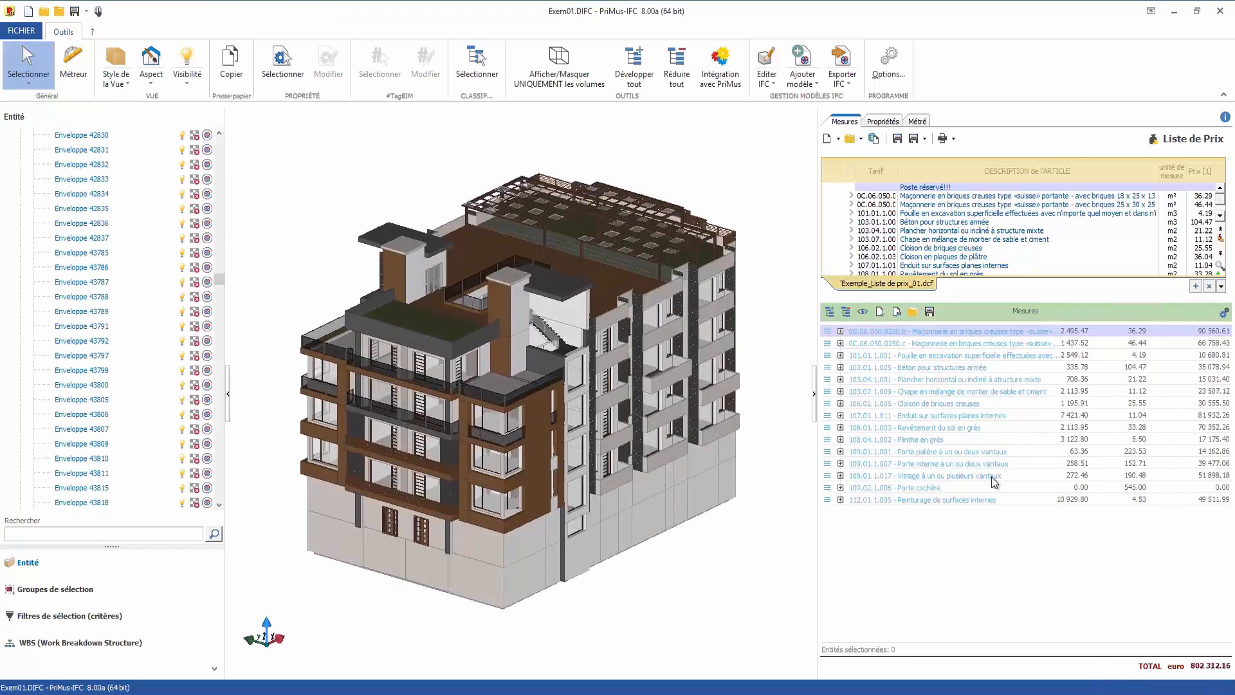
# Step: Show the full take-off, highlight the entities of the "Vitrage à un ou plusieurs vantaux" item and expand its measurement lines
pyautogui.click(917, 122)
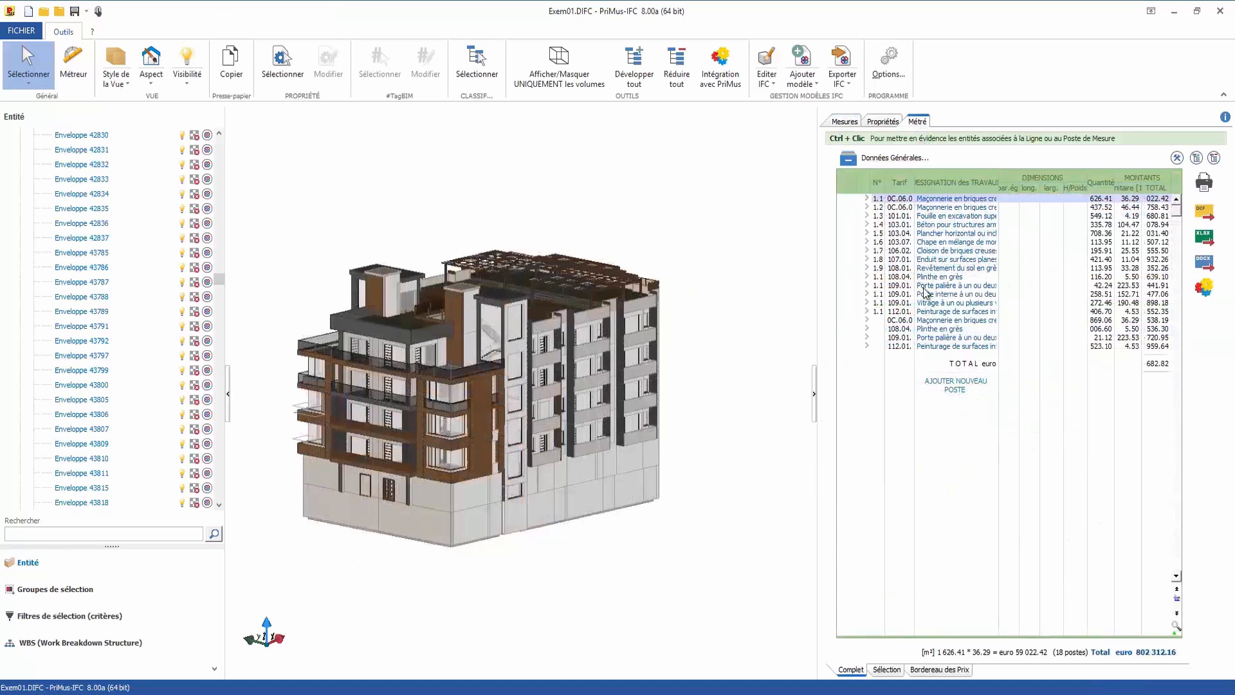
pyautogui.keyDown('ctrl'); pyautogui.click(933, 306); pyautogui.keyUp('ctrl')
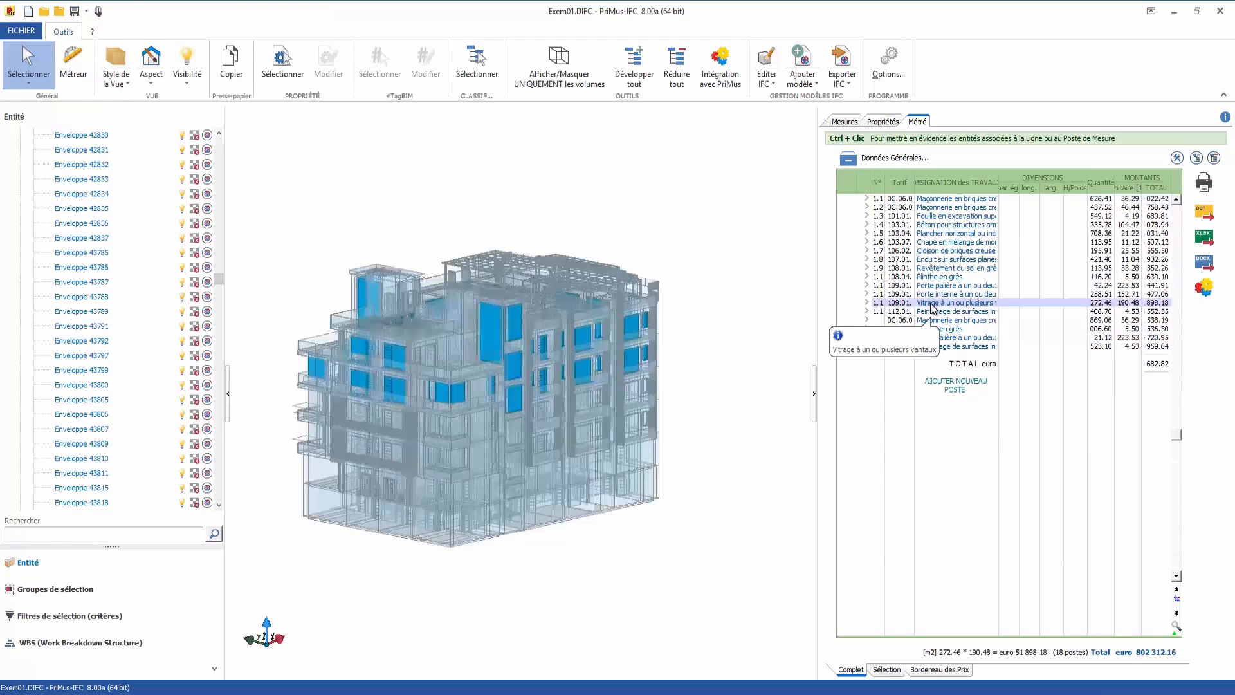
pyautogui.click(867, 303)
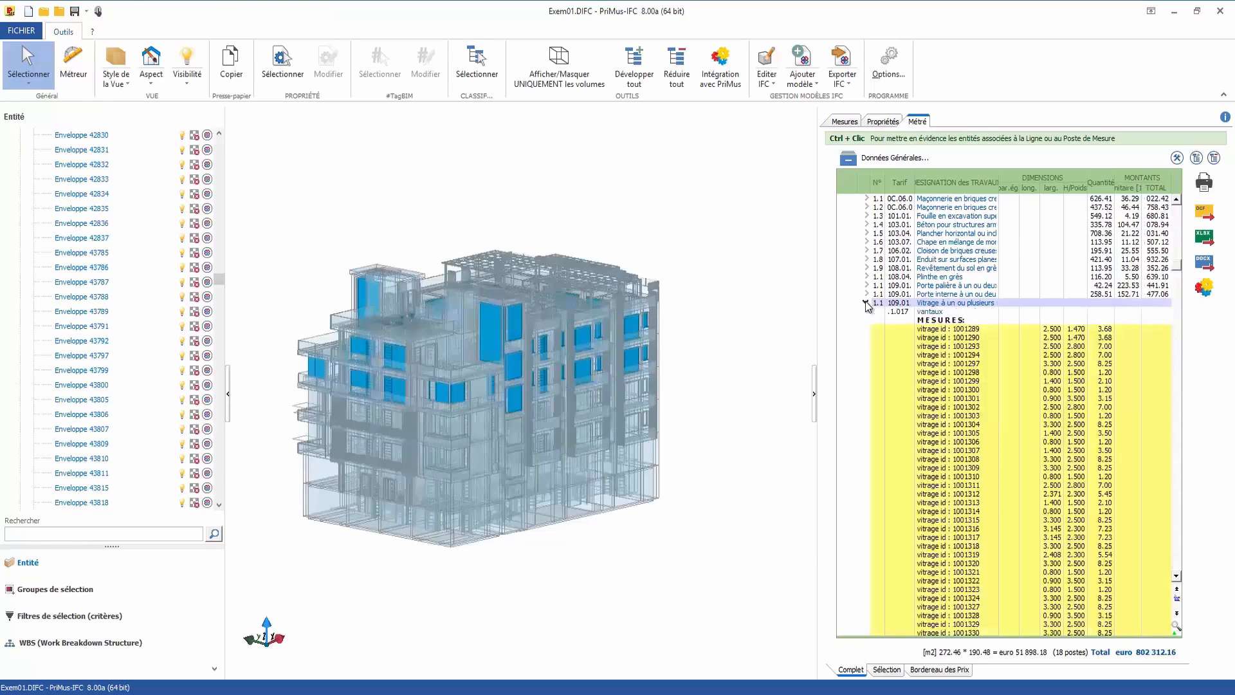
pyautogui.click(932, 364)
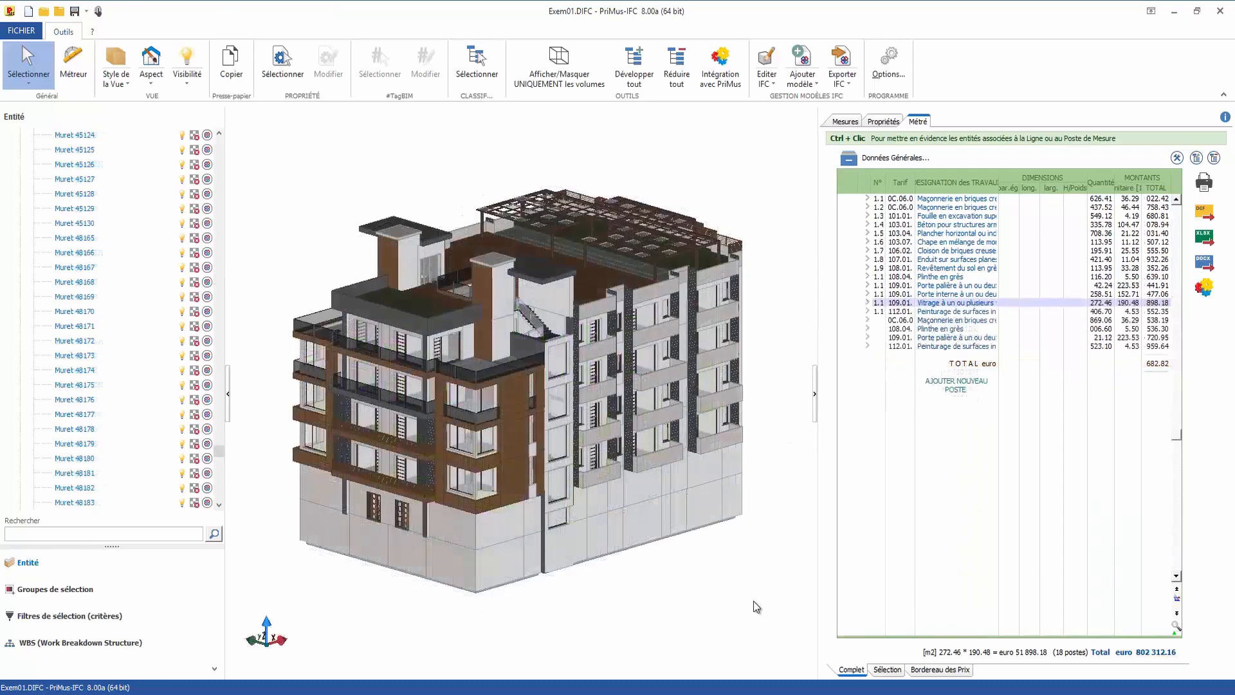
# Step: Limit the take-off to selected entities, select six balcony parapets on the two lower balcony levels, and return to the complete take-off
pyautogui.click(887, 670)
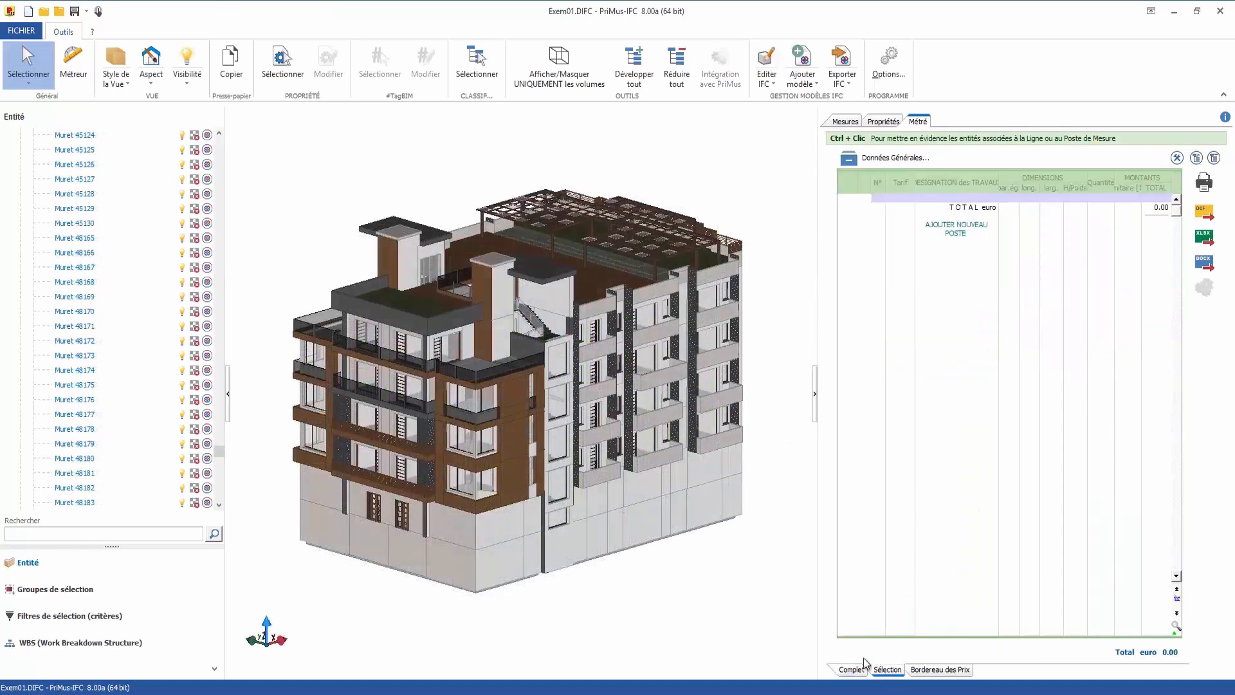
pyautogui.click(603, 437)
pyautogui.keyDown('ctrl'); pyautogui.click(658, 419); pyautogui.keyUp('ctrl')
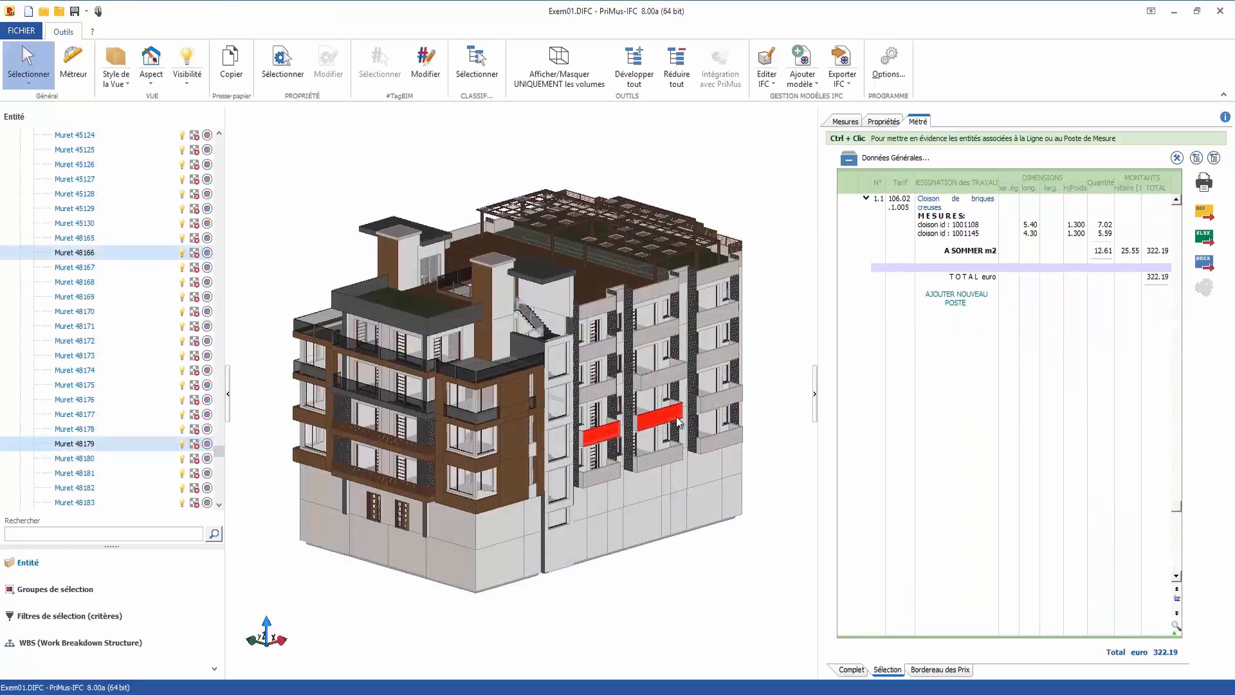
pyautogui.keyDown('ctrl'); pyautogui.click(721, 404); pyautogui.keyUp('ctrl')
pyautogui.keyDown('ctrl'); pyautogui.click(721, 444); pyautogui.keyUp('ctrl')
pyautogui.keyDown('ctrl'); pyautogui.click(671, 460); pyautogui.keyUp('ctrl')
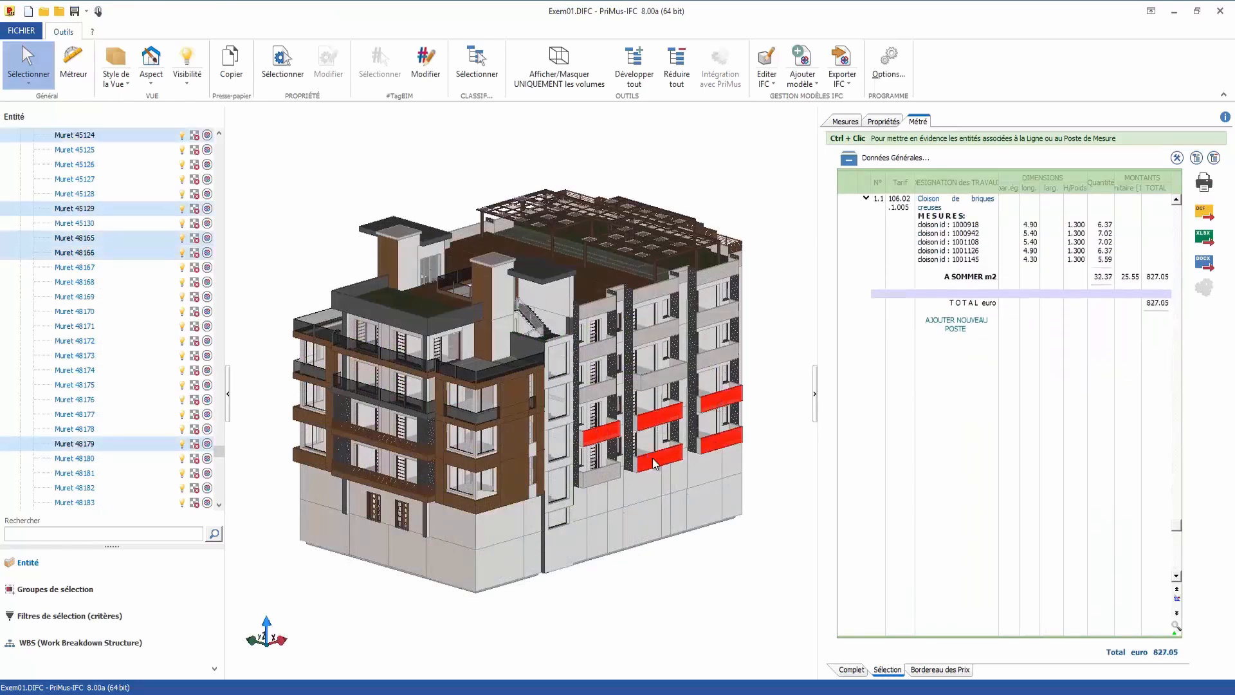
pyautogui.keyDown('ctrl'); pyautogui.click(607, 476); pyautogui.keyUp('ctrl')
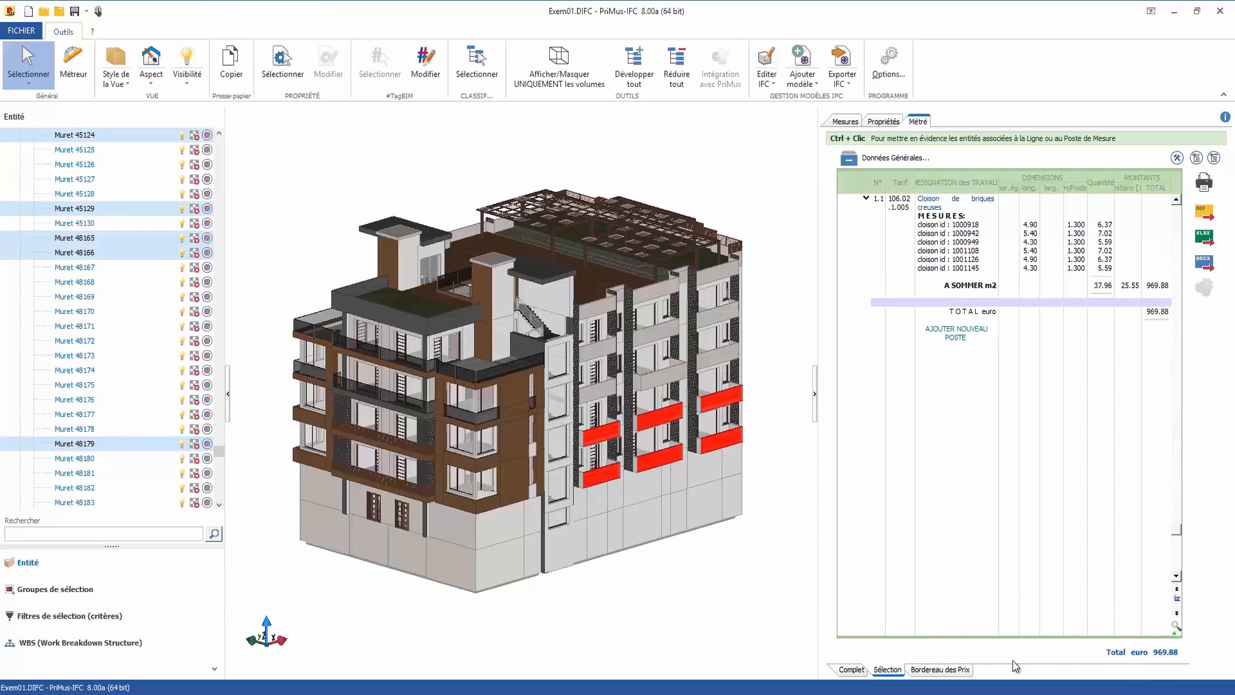
pyautogui.click(850, 668)
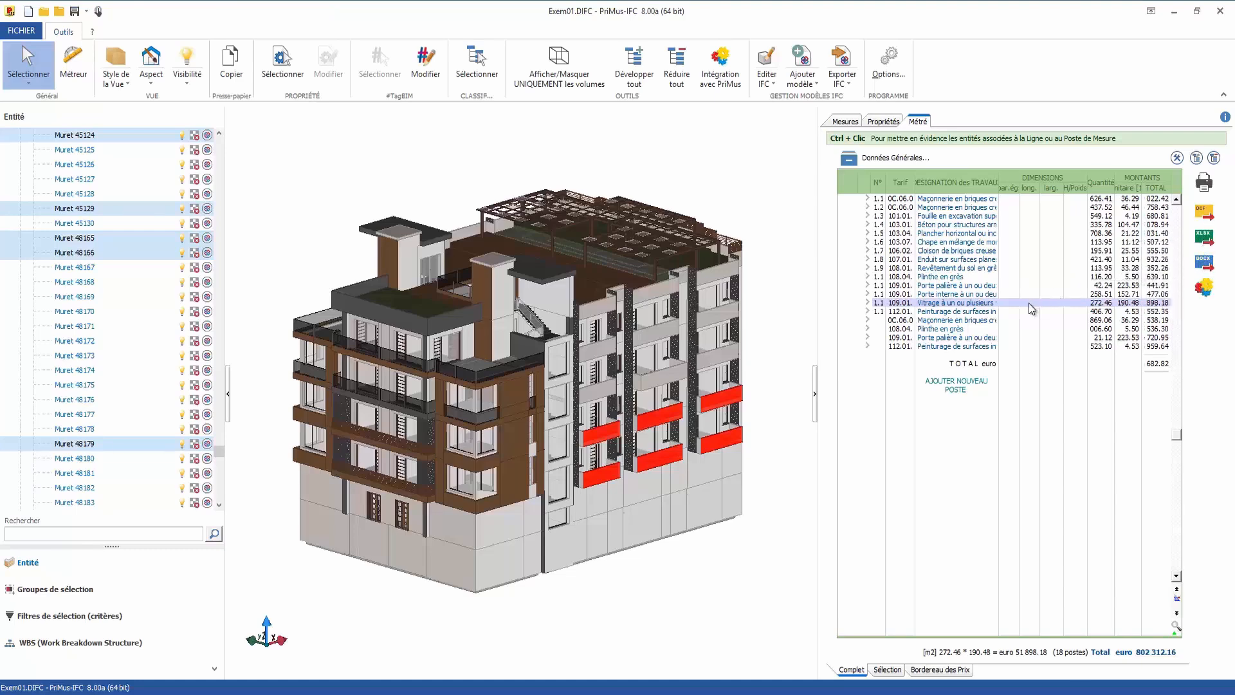
pyautogui.moveTo(720, 523); pyautogui.dragTo(670, 524)
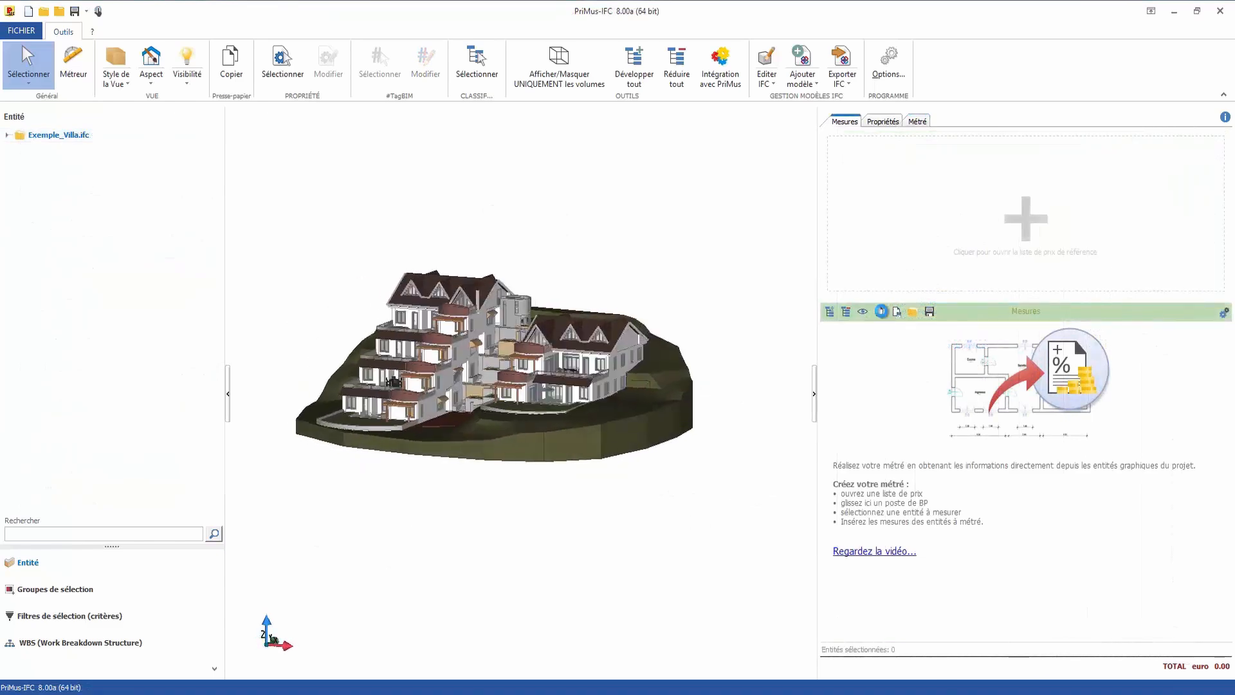
pyautogui.click(880, 311)
pyautogui.click(365, 228)
pyautogui.click(365, 217)
pyautogui.click(785, 546)
pyautogui.click(918, 344)
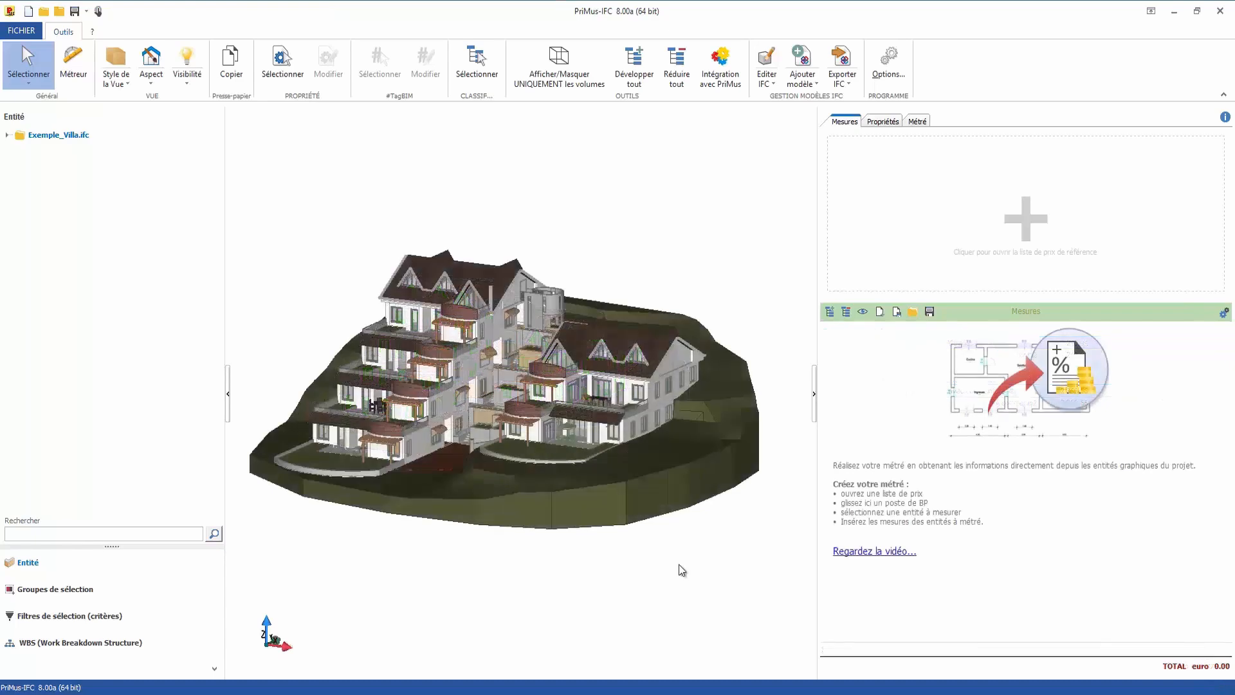
# Step: Import the take-off template "Métré murs- enduits - menuiseries internes et externes" into the Exemple_Villa.ifc project and highlight the hollow-brick partition item's entities
pyautogui.click(912, 312)
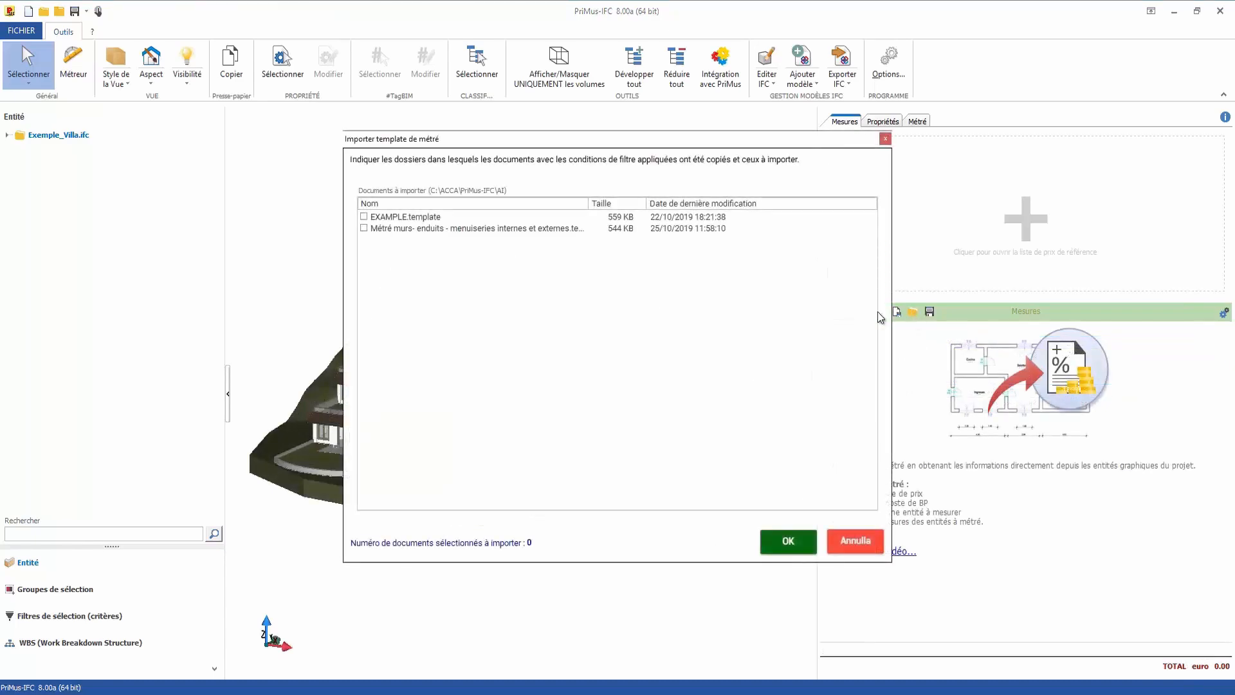
pyautogui.click(373, 229)
pyautogui.click(792, 541)
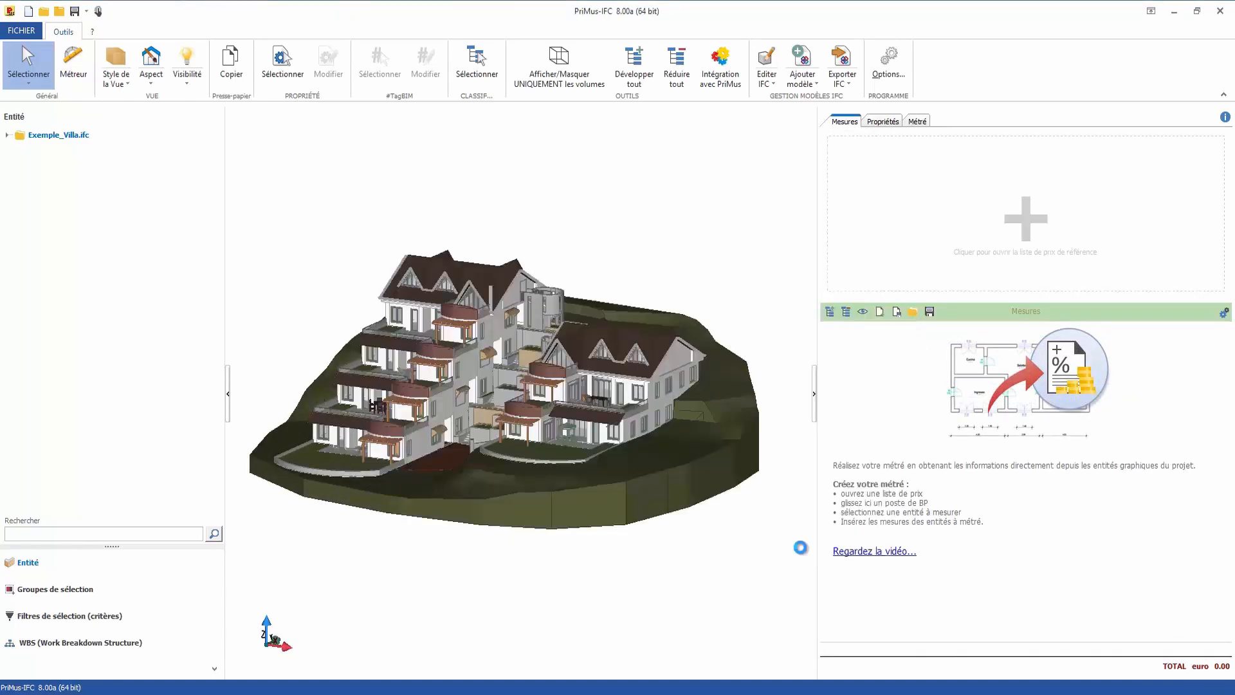
pyautogui.click(967, 391)
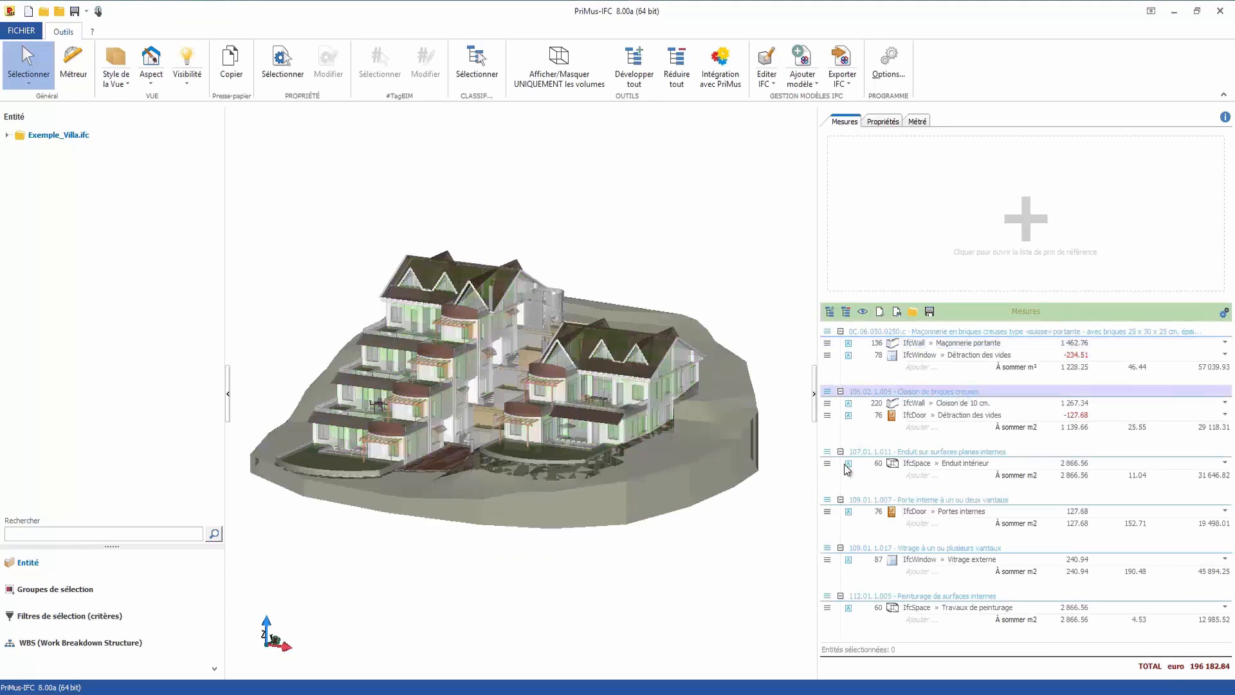
pyautogui.moveTo(779, 502)
pyautogui.mouseDown()
pyautogui.moveTo(771, 484)
pyautogui.moveTo(745, 493)
pyautogui.moveTo(767, 494)
pyautogui.moveTo(769, 507)
pyautogui.mouseUp()
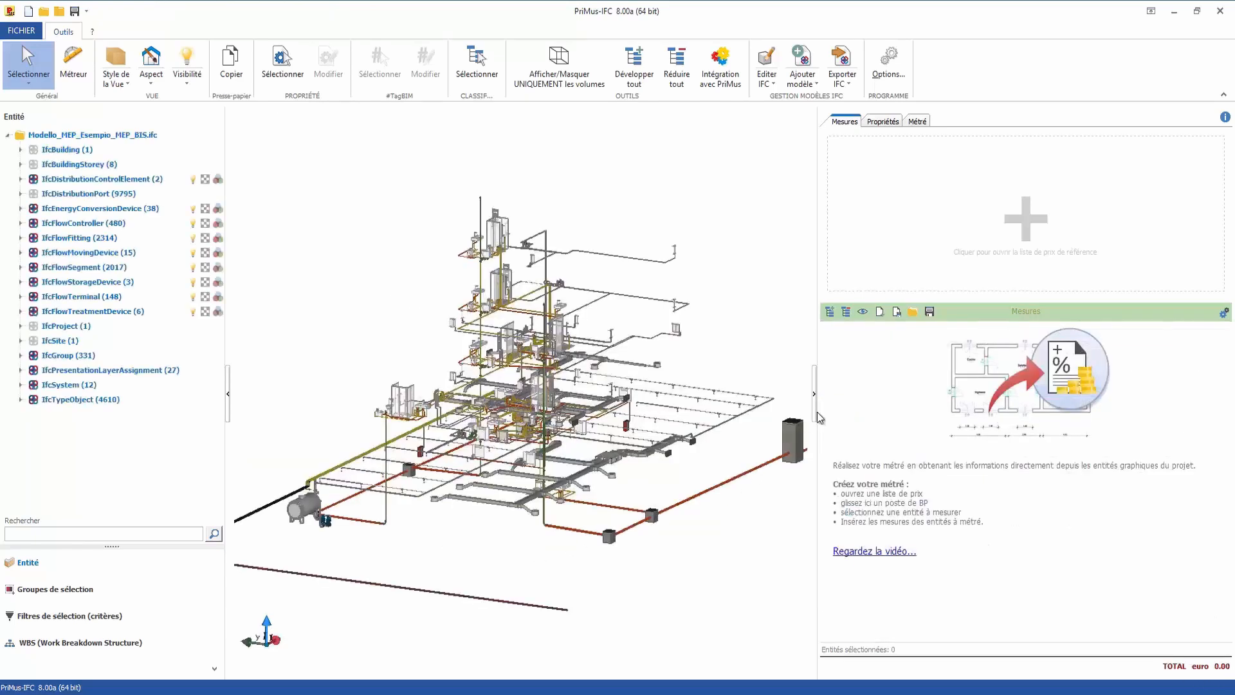
# Step: Import the take-off template "Métré installation CVC plomberie et électricité" into the MEP model and highlight the washbasin and shower tray items' entities
pyautogui.click(913, 312)
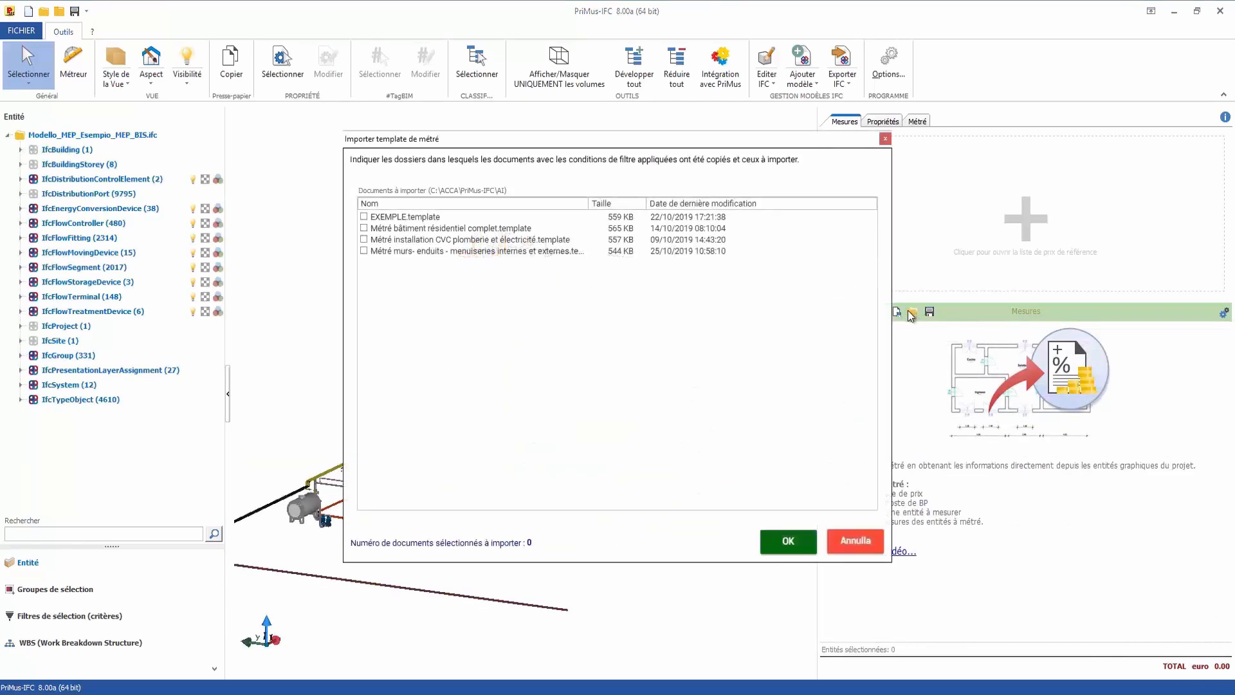
pyautogui.click(364, 240)
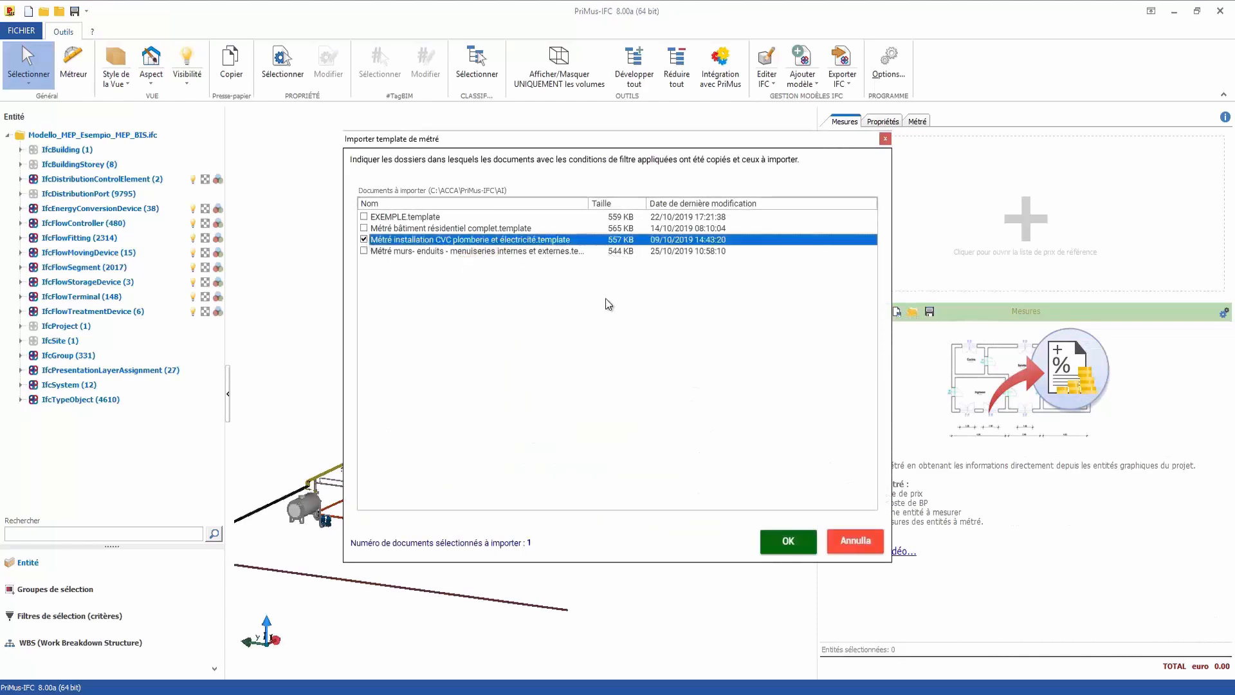
pyautogui.click(790, 542)
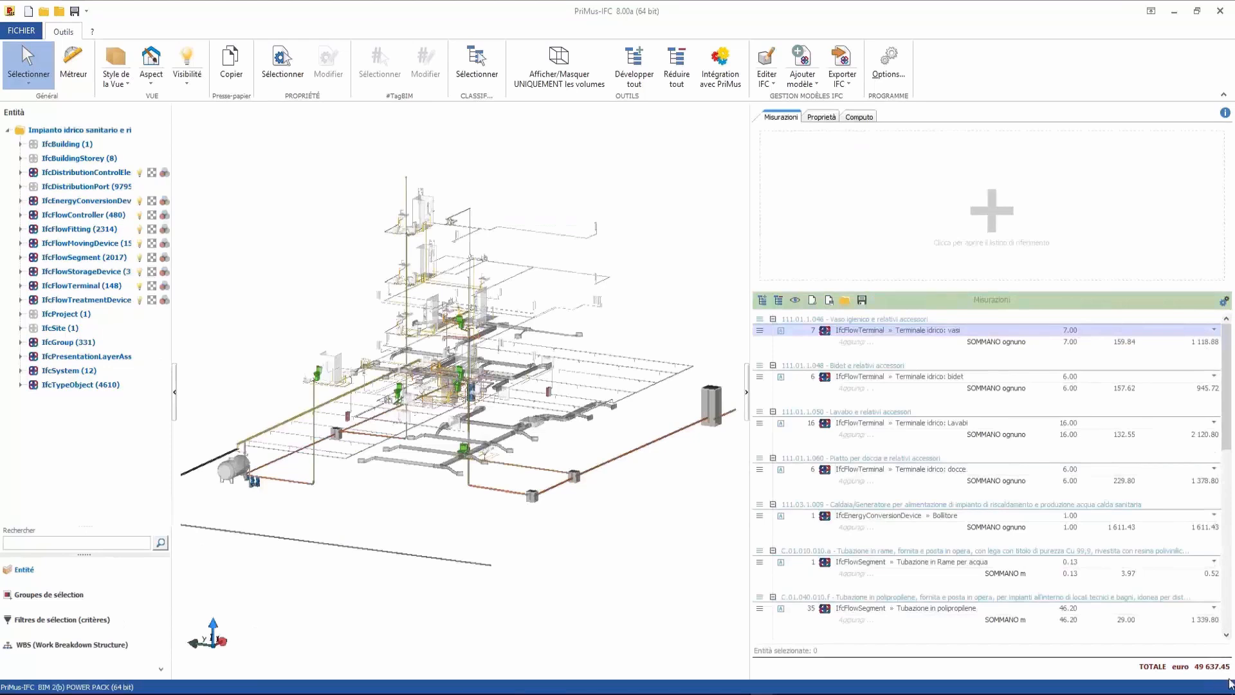
pyautogui.click(881, 416)
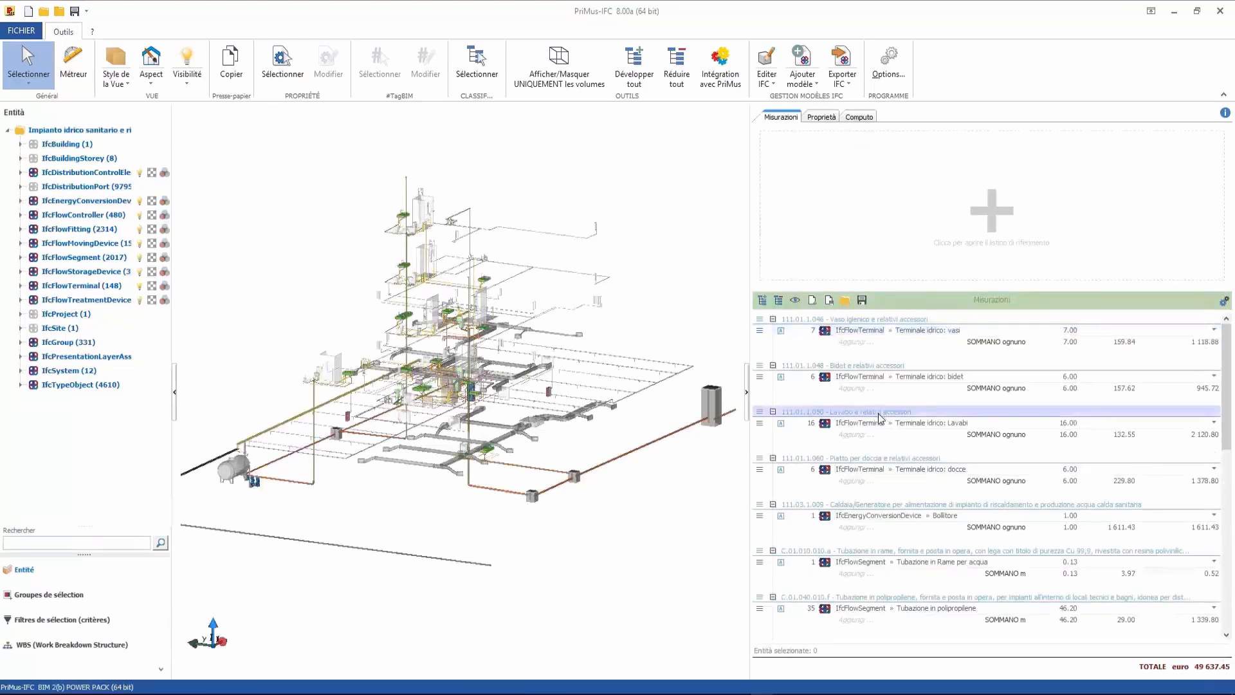
pyautogui.click(879, 461)
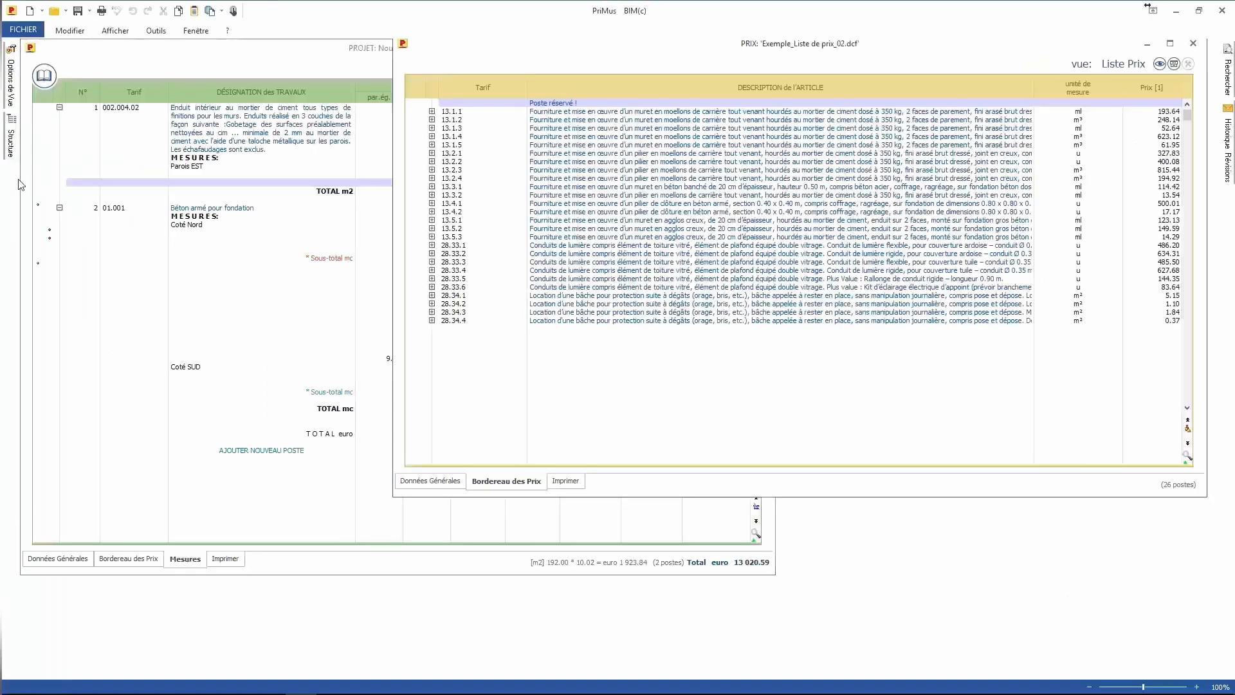
# Step: Turn on the abbreviated description in the price list's view options and toggle the extended description
pyautogui.click(717, 187)
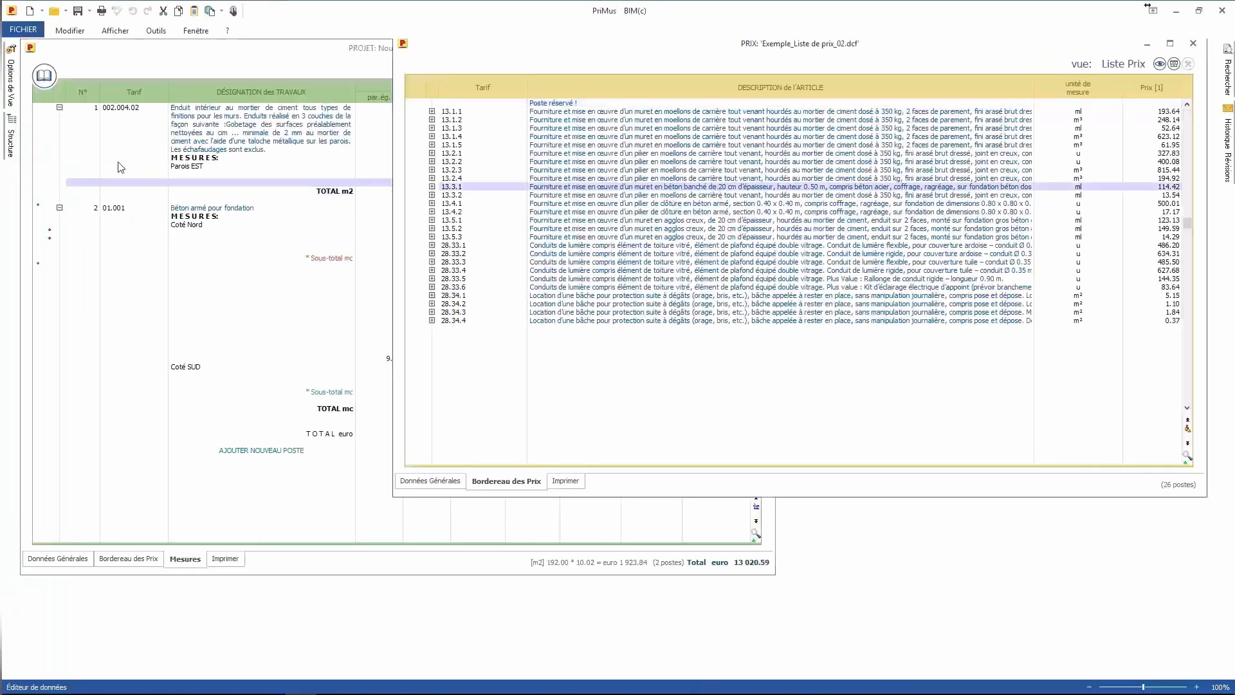
pyautogui.click(12, 92)
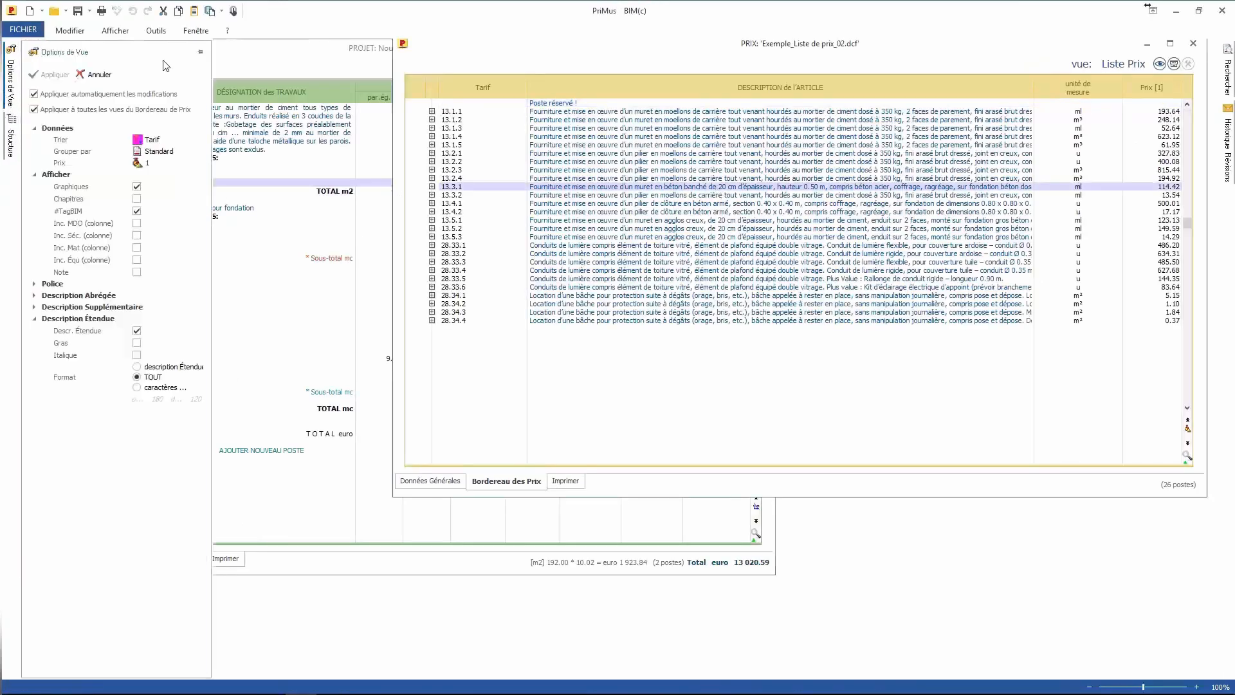
pyautogui.click(35, 308)
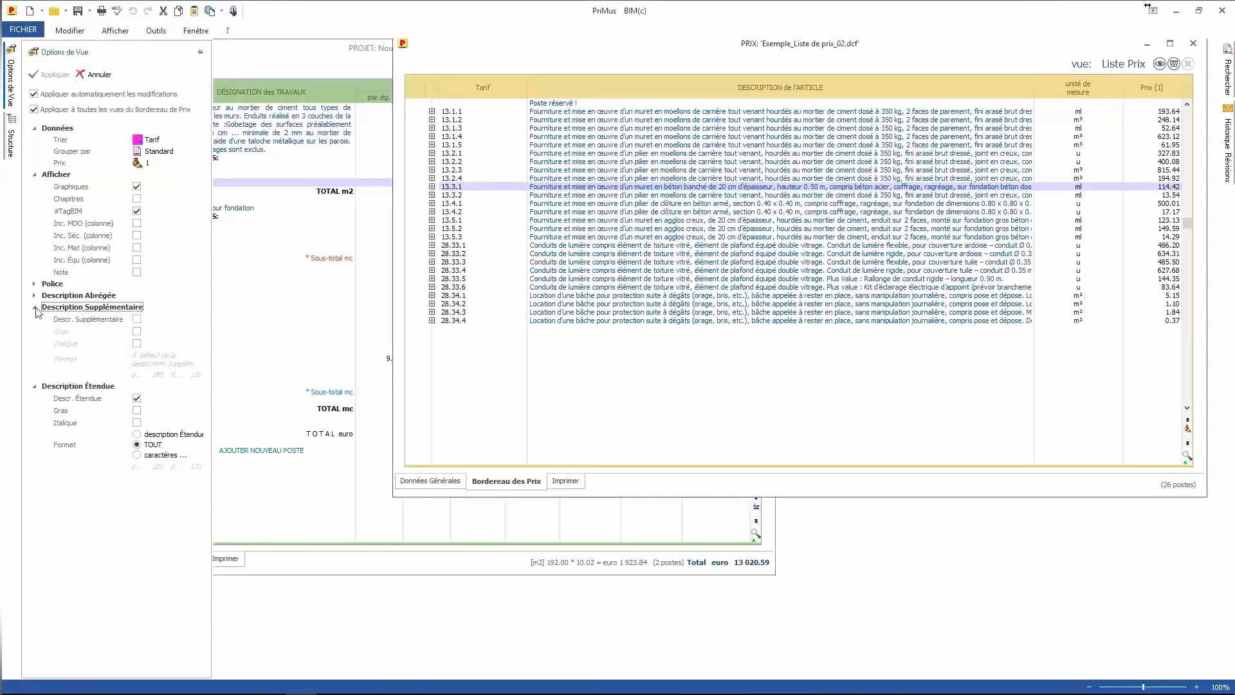
pyautogui.click(35, 296)
pyautogui.click(137, 308)
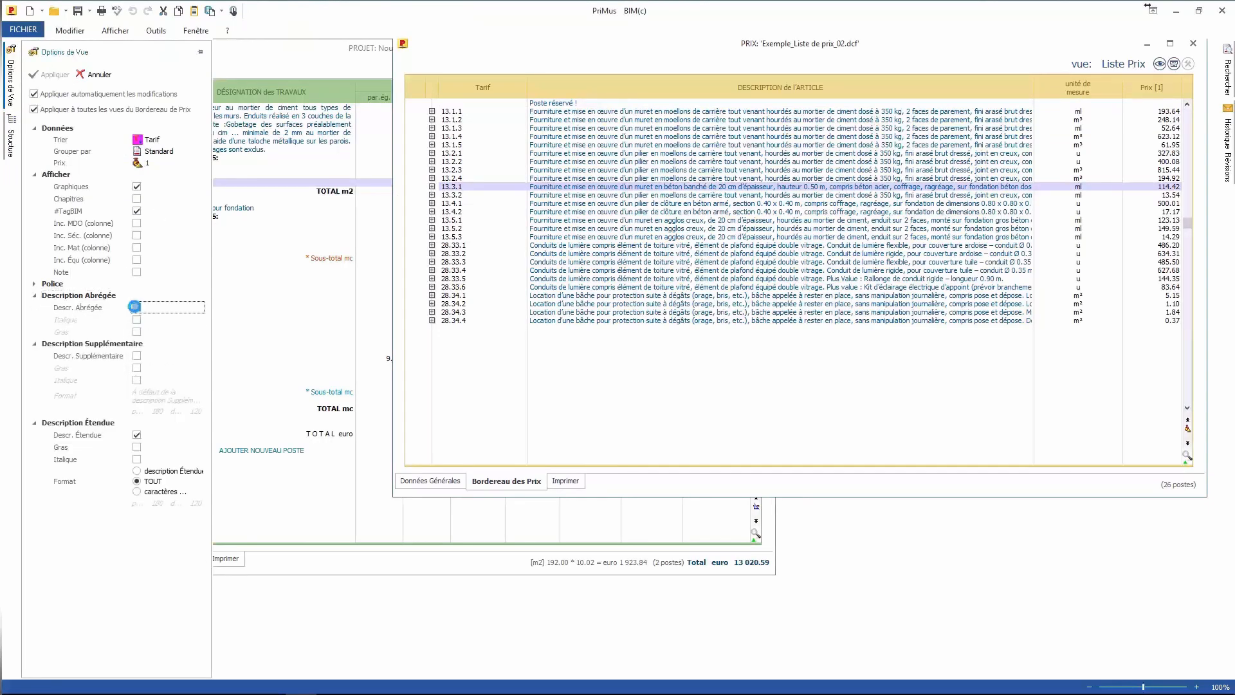
pyautogui.click(136, 307)
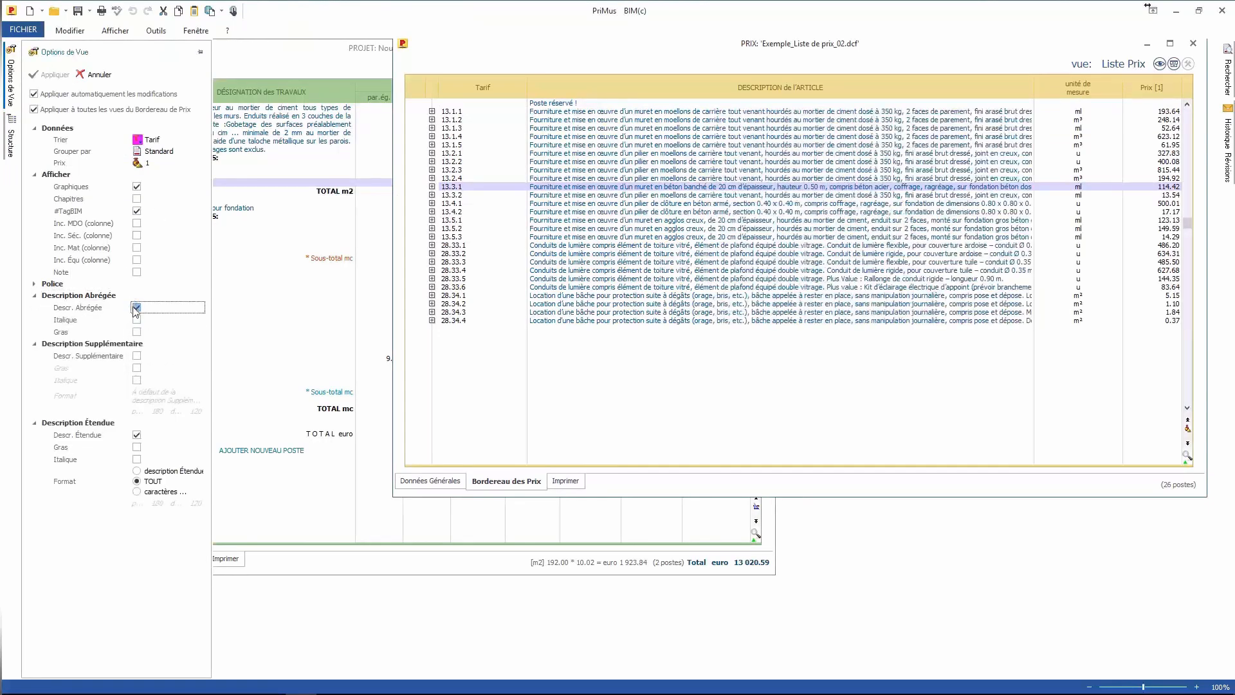
pyautogui.click(137, 436)
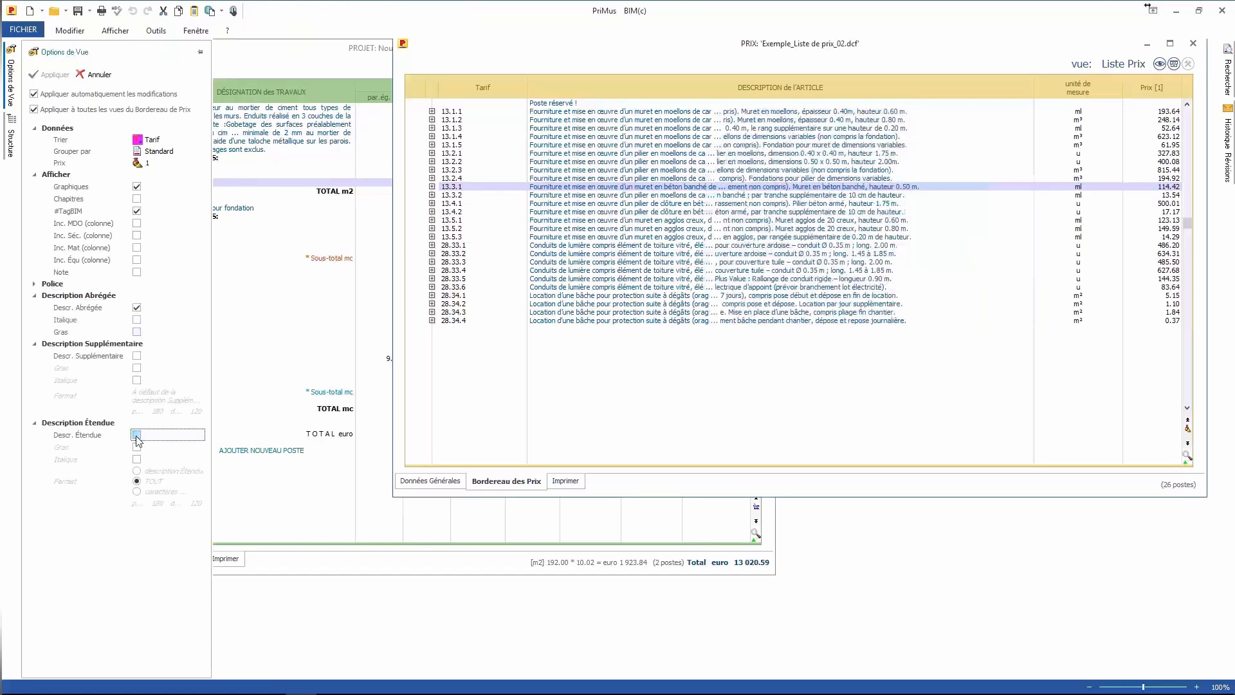
# Step: Expand all items of the price list to show their full descriptions
pyautogui.click(667, 256)
pyautogui.click(69, 31)
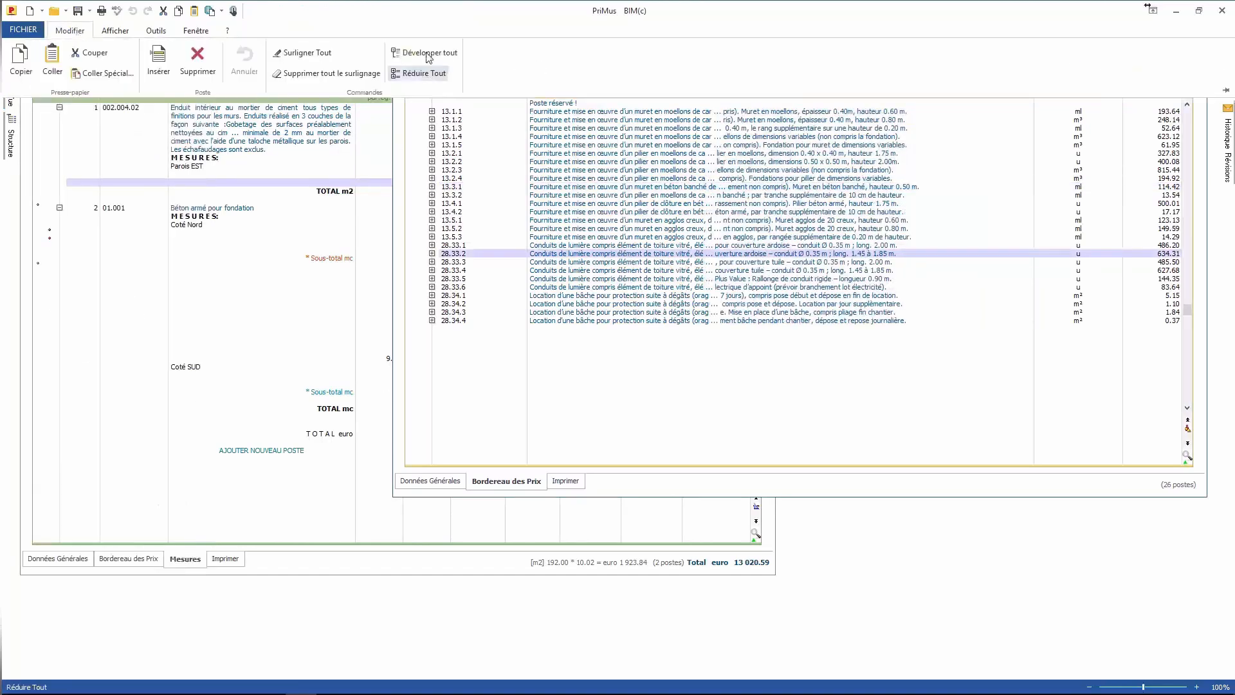
pyautogui.click(428, 54)
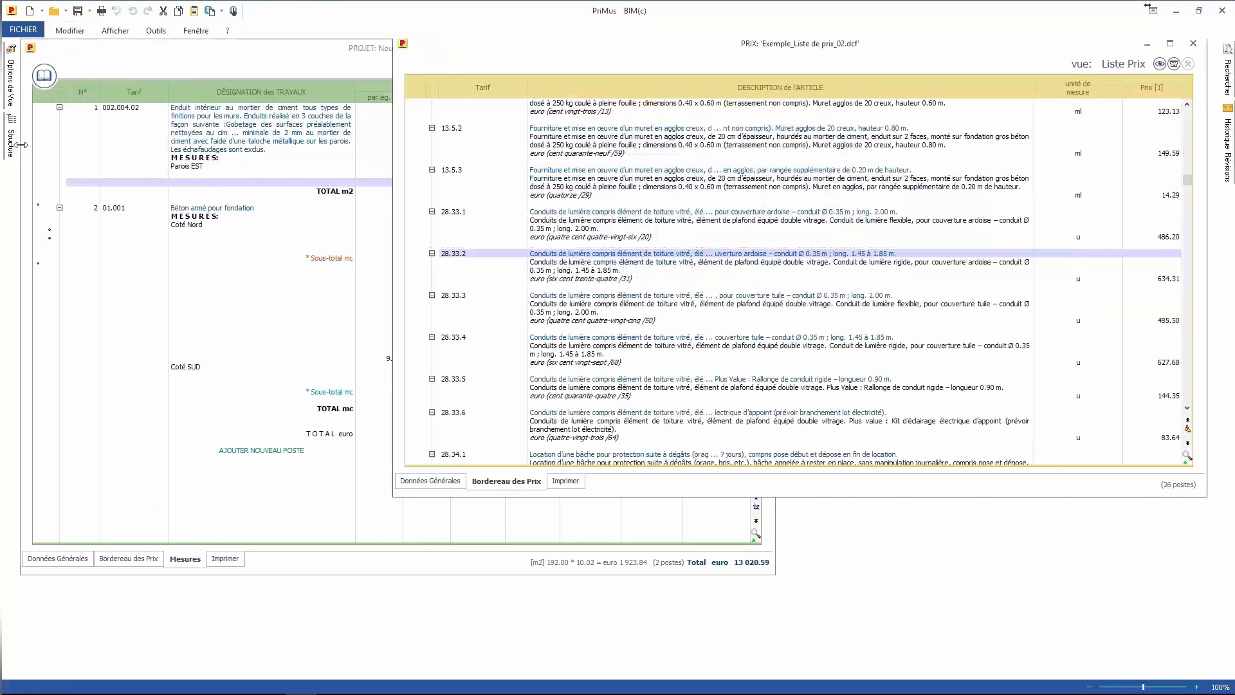
pyautogui.moveTo(1189, 179); pyautogui.dragTo(1198, 303)
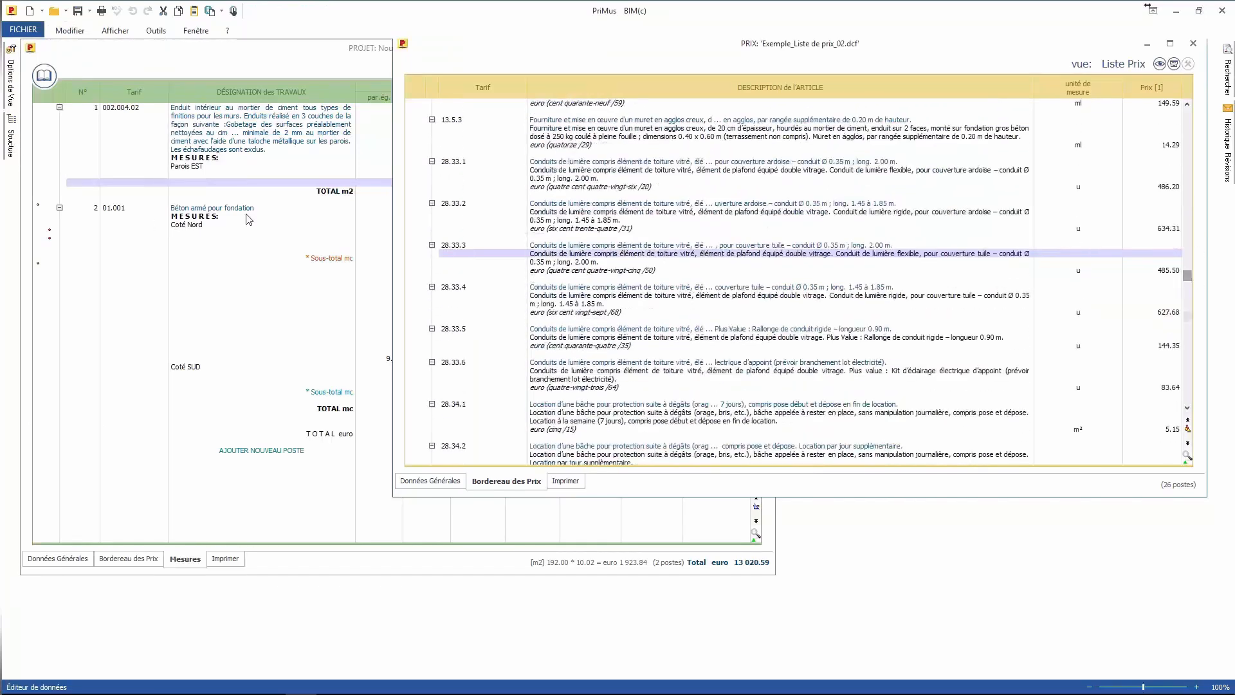
# Step: Hide the abbreviated description in the price list's view options
pyautogui.click(8, 80)
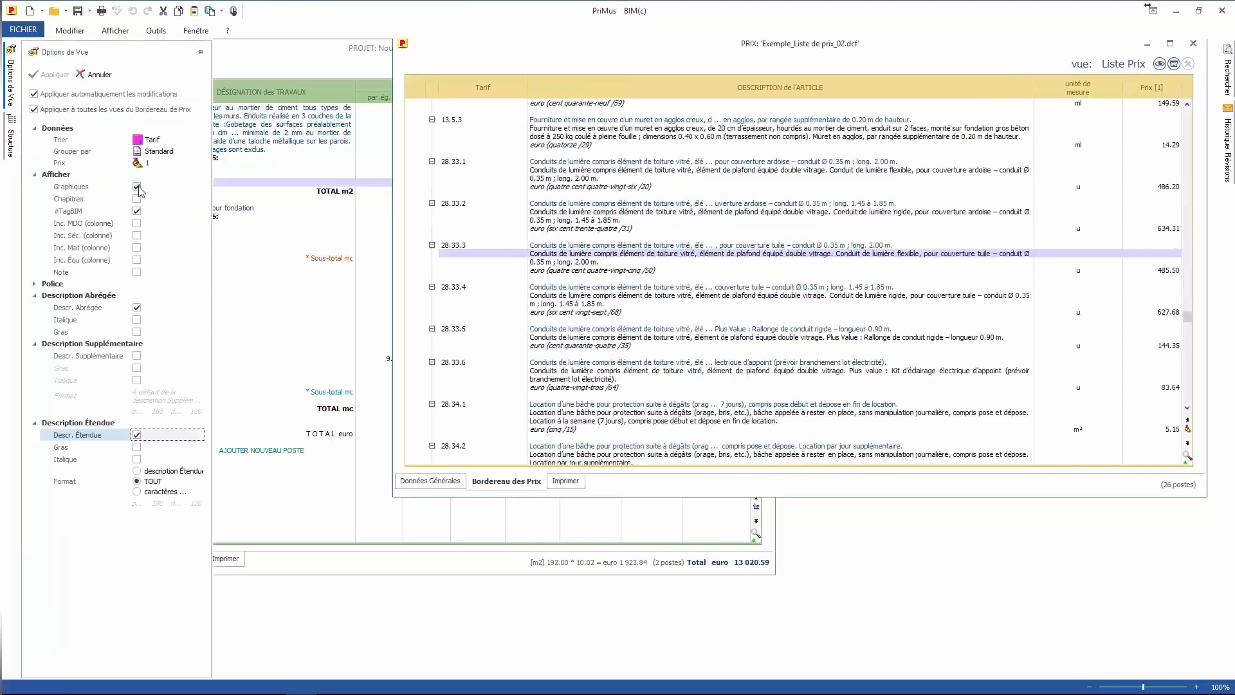
pyautogui.click(137, 308)
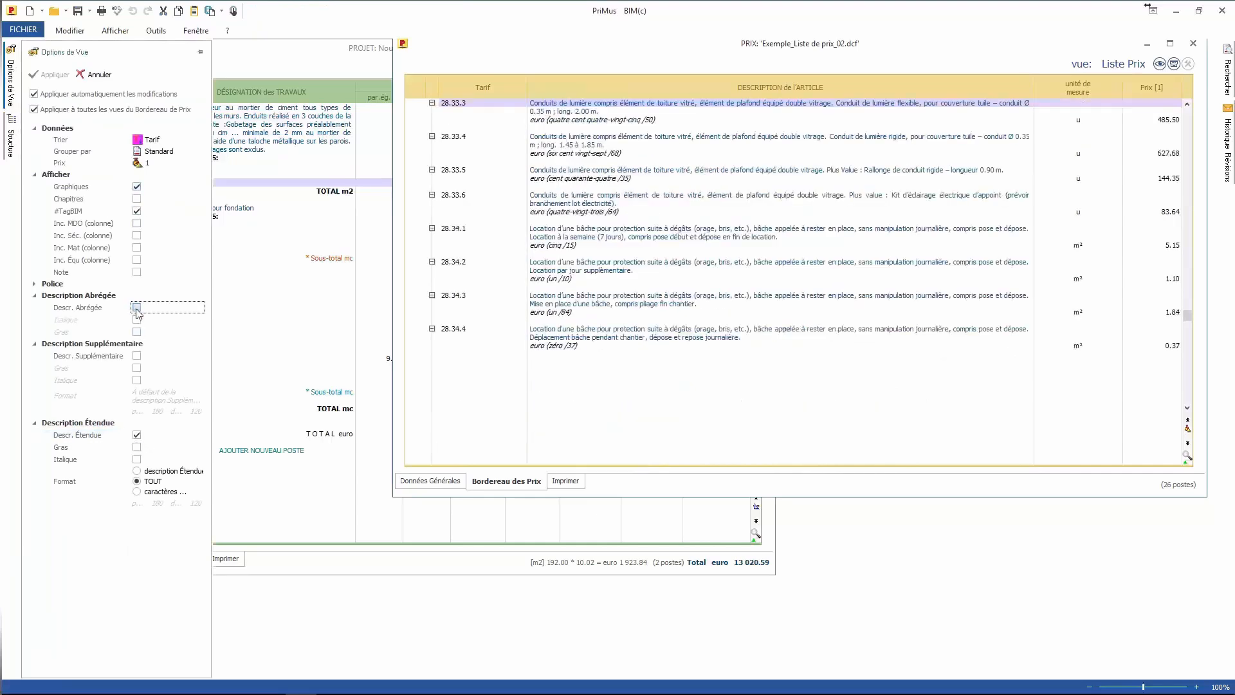
pyautogui.click(642, 429)
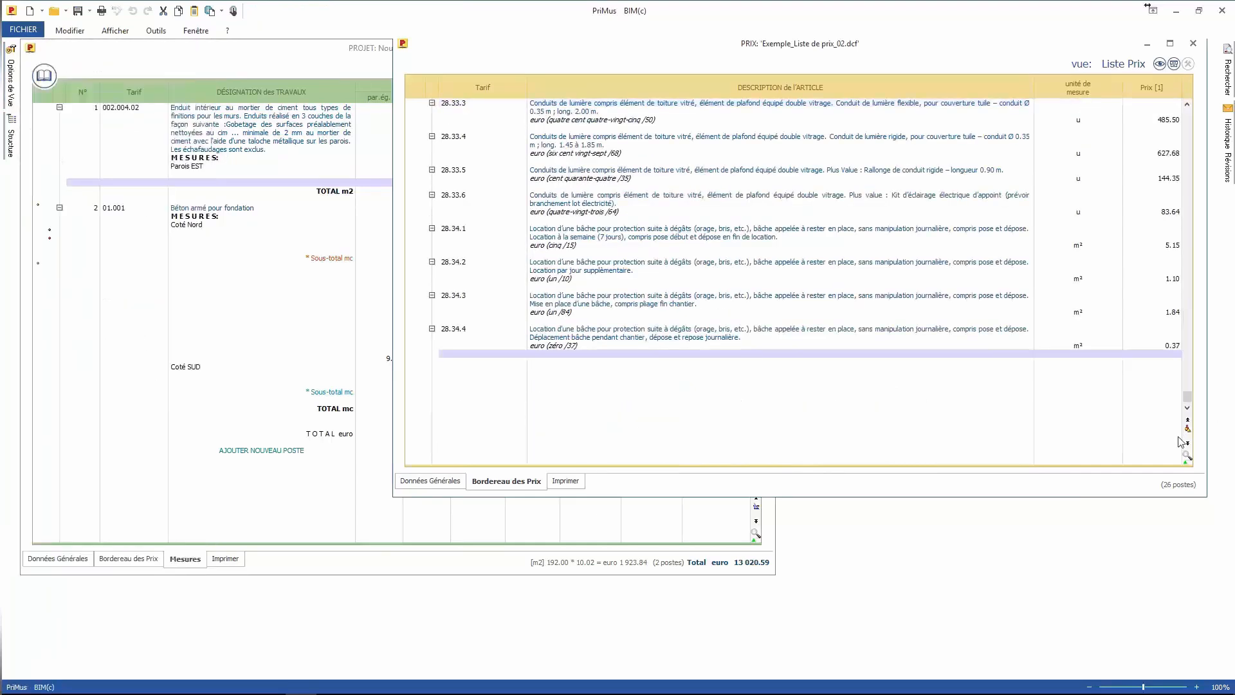
# Step: Search the price list descriptions for "agglos" and step through the successive matches
pyautogui.click(1187, 456)
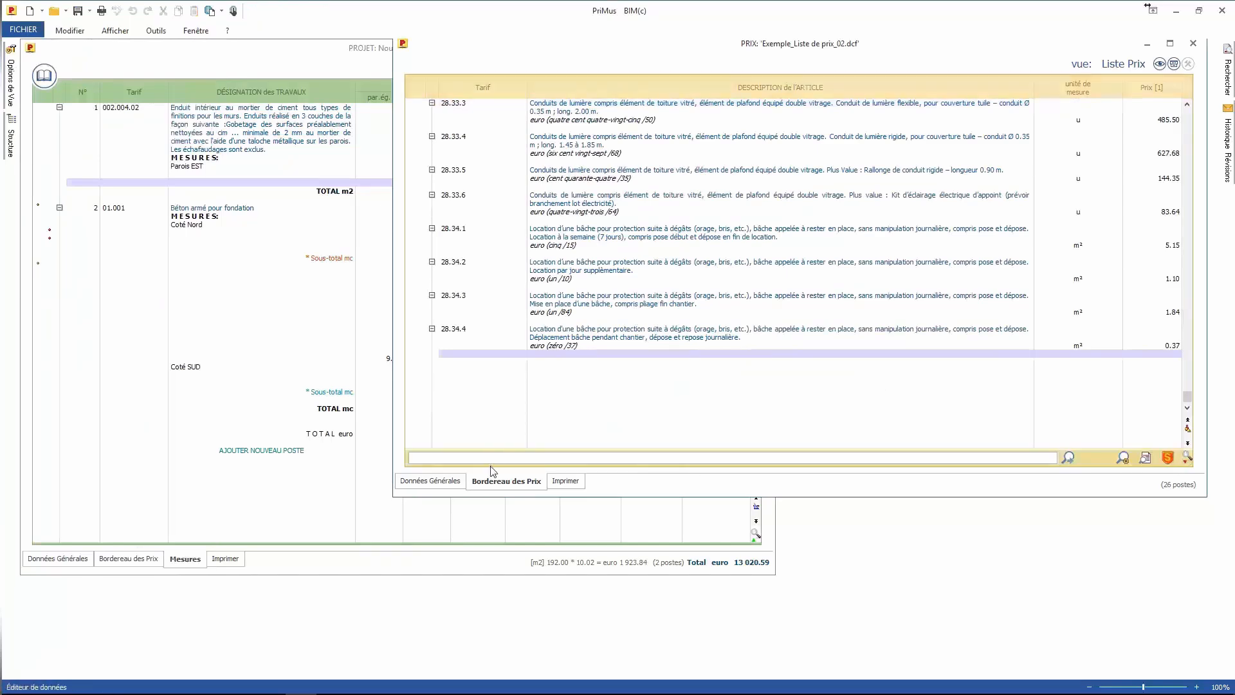
pyautogui.write('agglo')
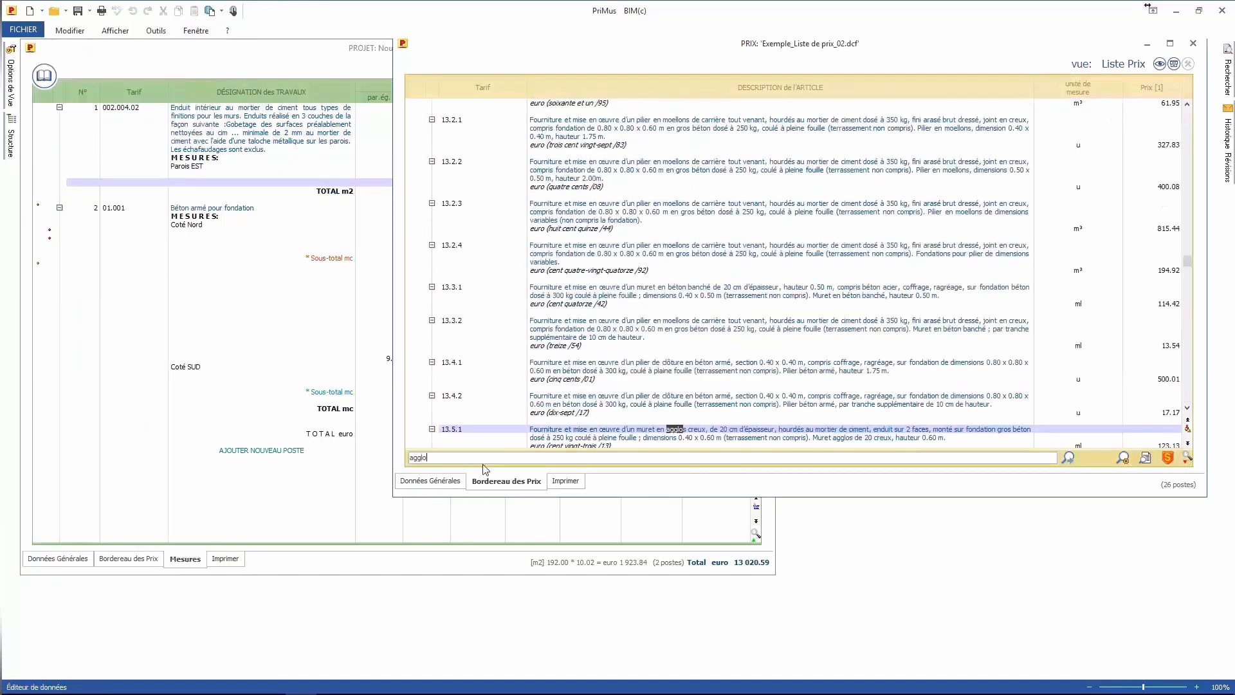
pyautogui.click(1070, 458)
pyautogui.click(1069, 458)
pyautogui.click(1070, 458)
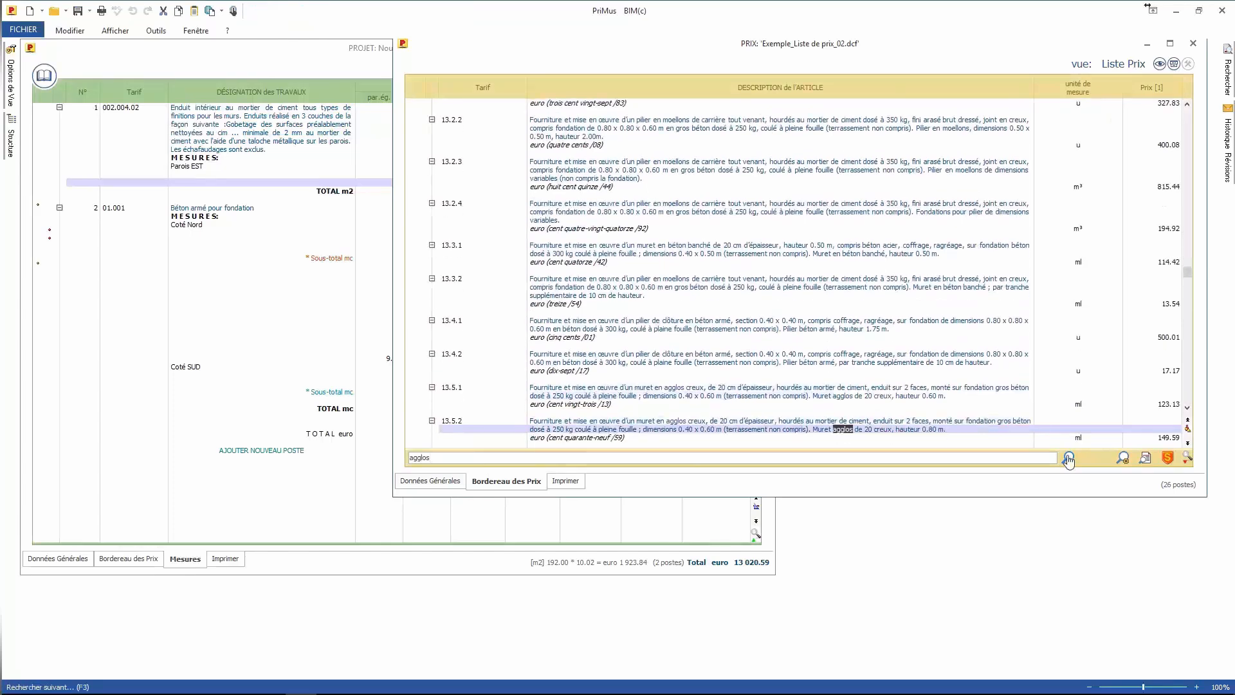
# Step: Search the price list descriptions for "muret" and step through the successive matches
pyautogui.moveTo(431, 457); pyautogui.dragTo(390, 451)
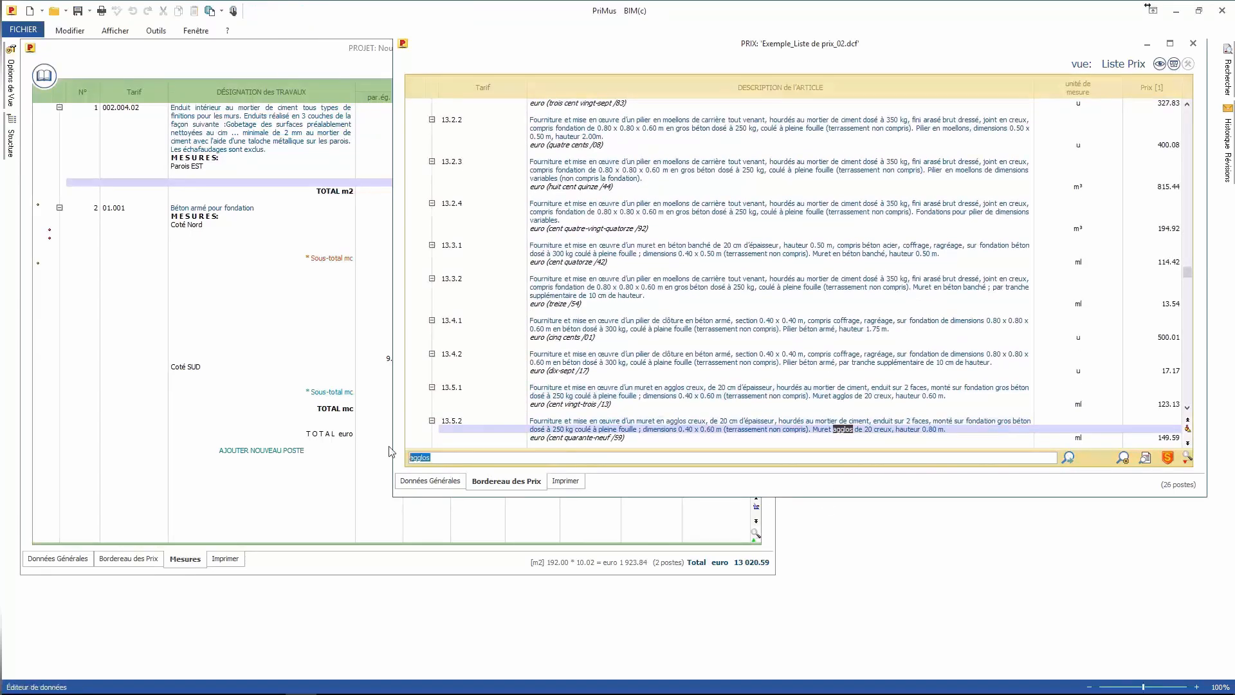
pyautogui.write('muret')
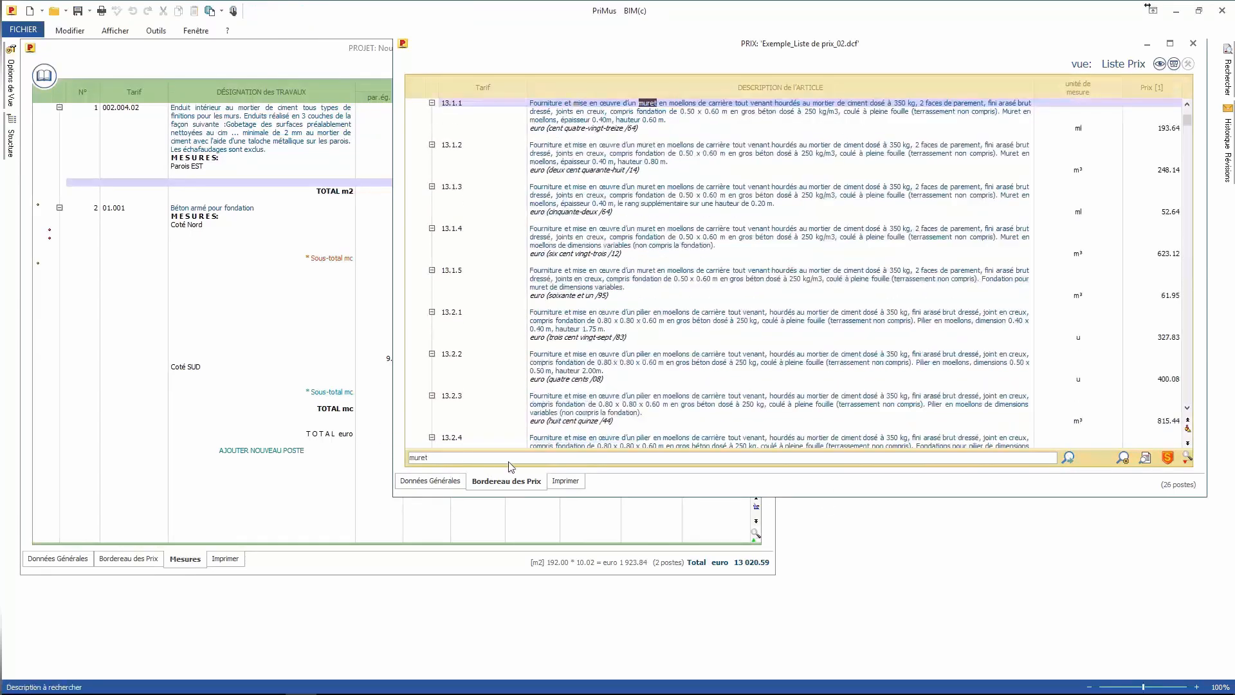
pyautogui.click(1068, 458)
pyautogui.click(1069, 458)
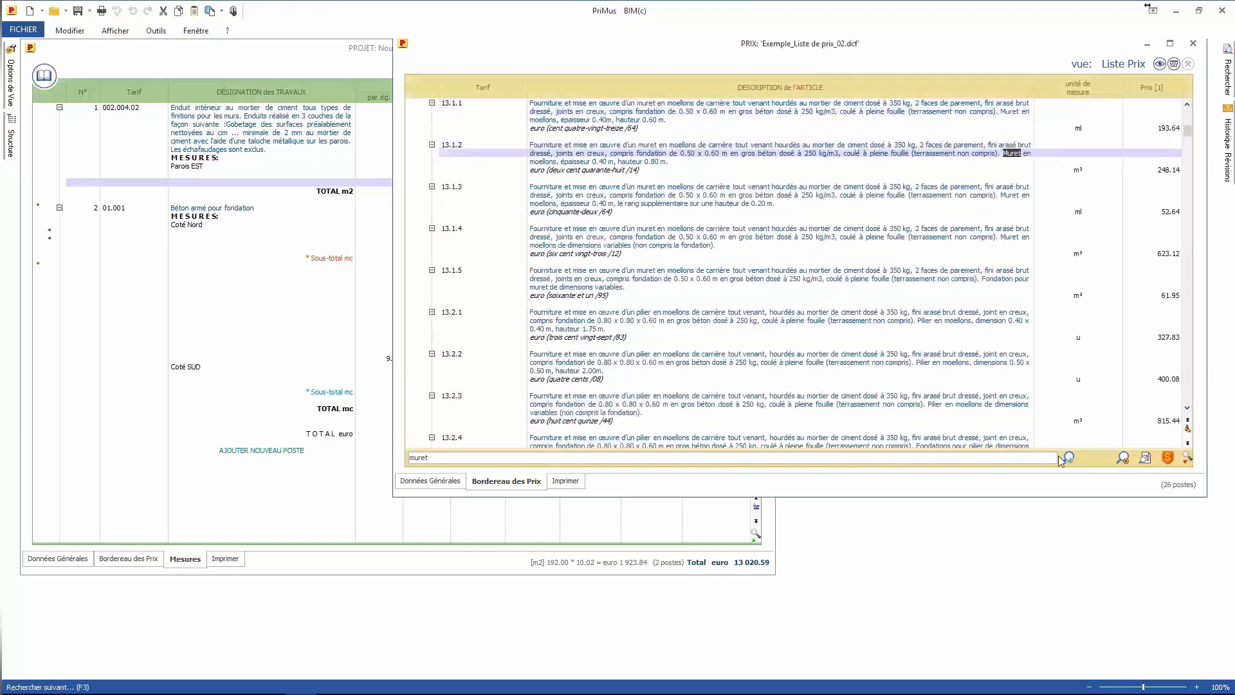
# Step: Add price item 13.1.3 to the new document's take-off and assign it WBS 5.5.1.1 "Panneaux de parement"
pyautogui.moveTo(678, 201); pyautogui.dragTo(278, 161)
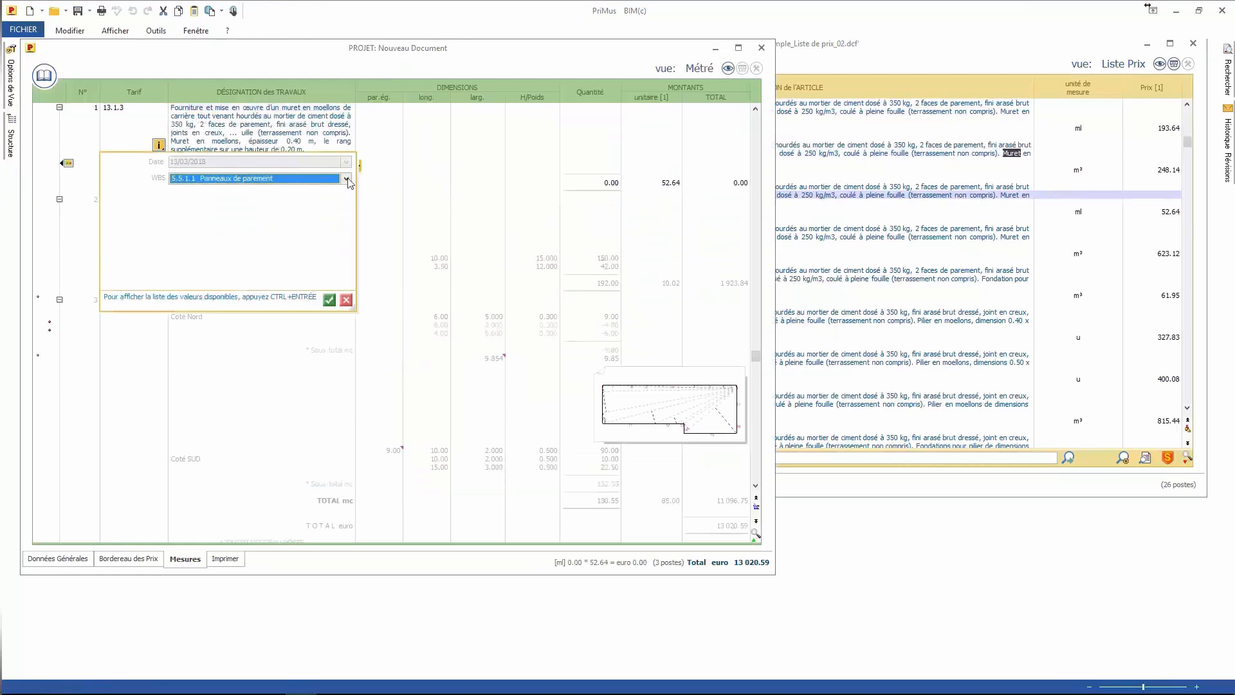
pyautogui.click(347, 180)
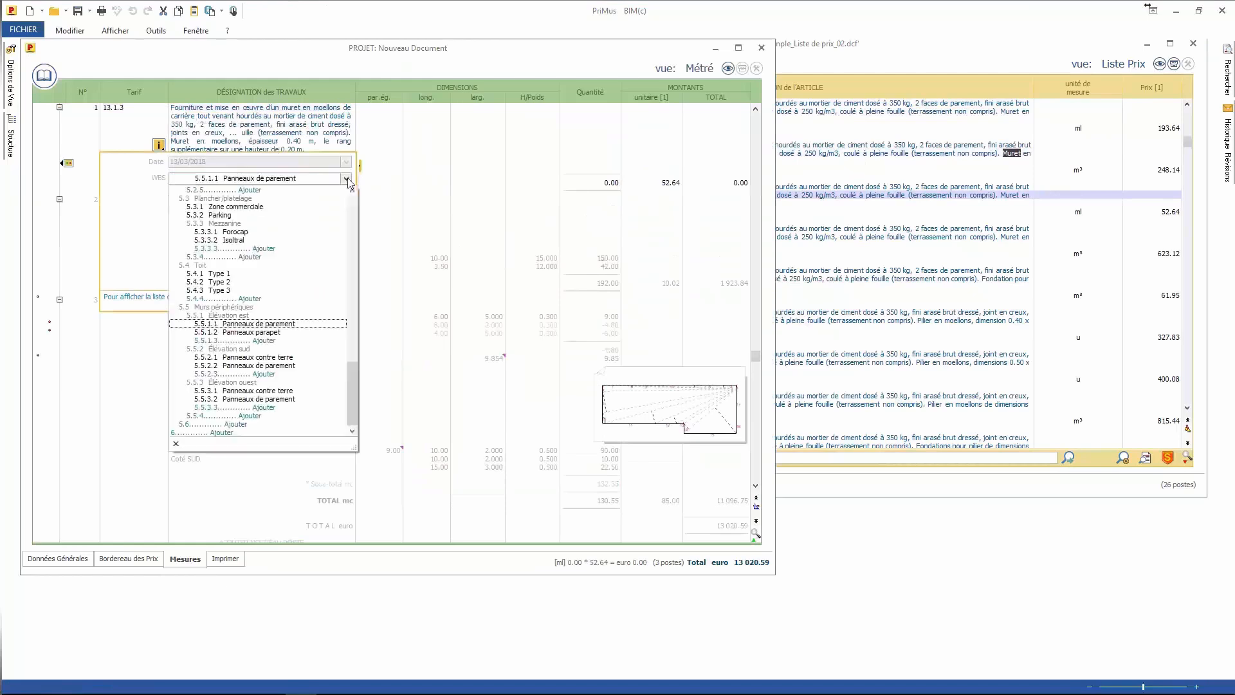
pyautogui.click(254, 324)
pyautogui.click(328, 297)
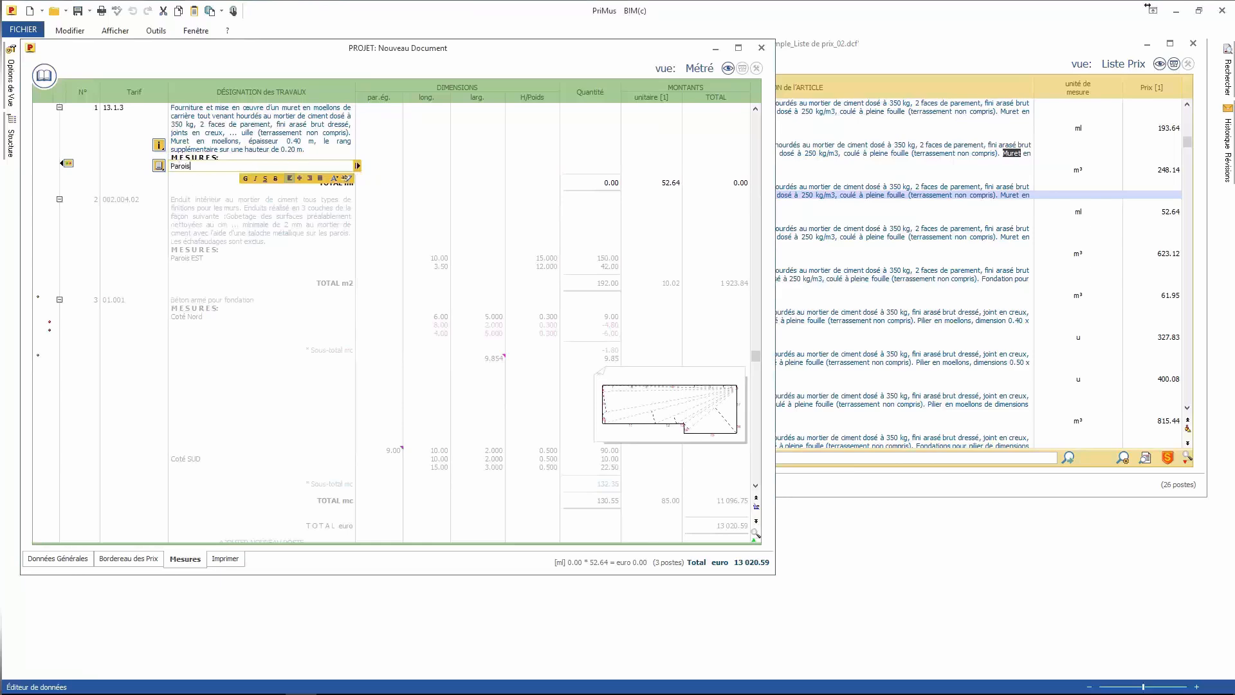
# Step: Enter the "Parois Nord" measurement of item 13.1.3 with length 10 and height 2
pyautogui.press('Return')
pyautogui.press('Return')
pyautogui.write('10')
pyautogui.press('Return')
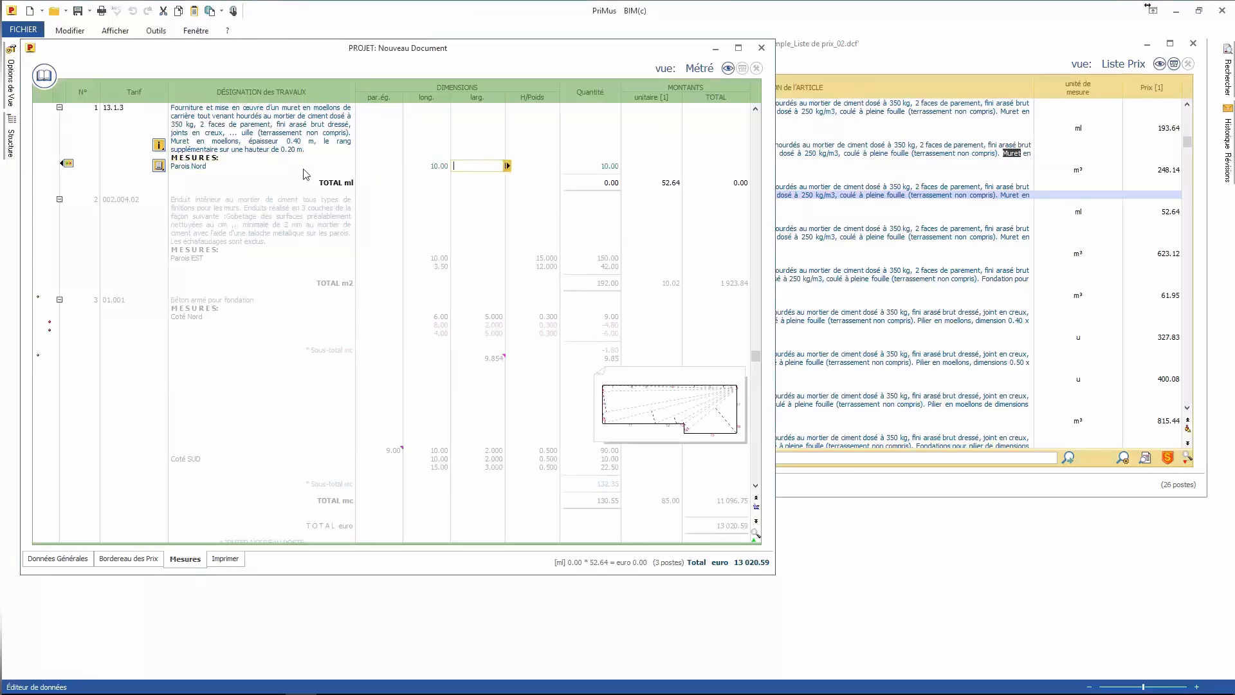
pyautogui.press('Return')
pyautogui.write('2')
pyautogui.press('Return')
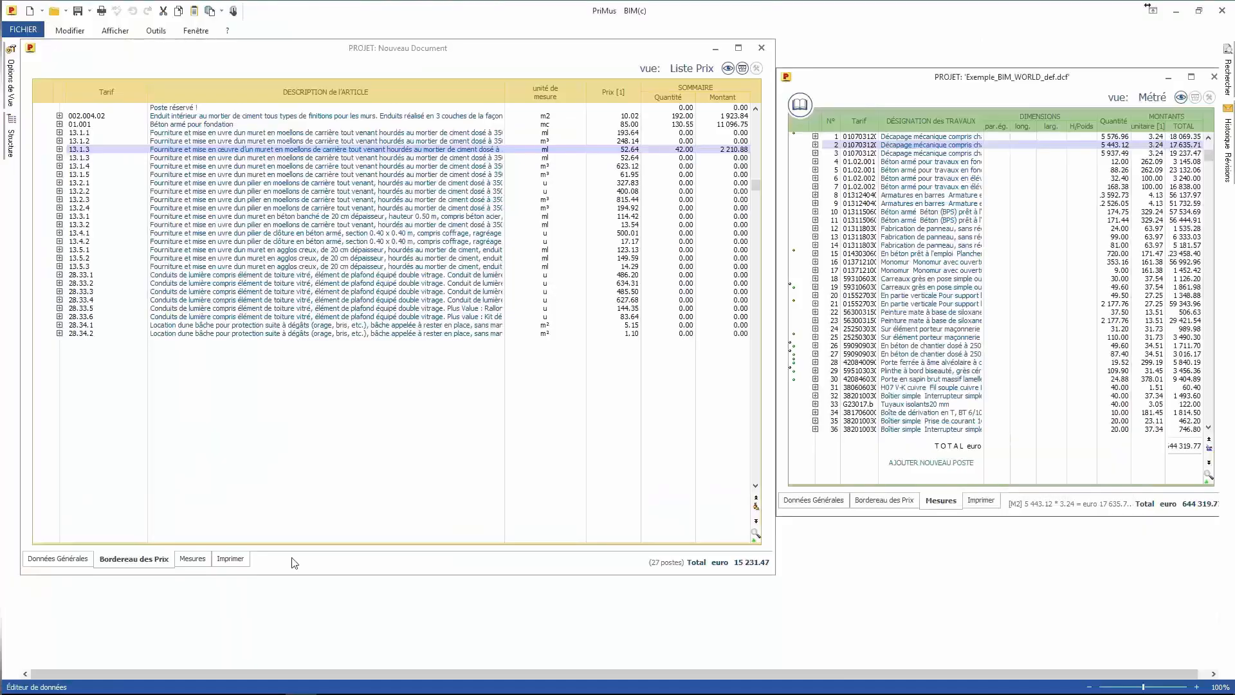
# Step: Copy all take-off items from the Exemple_BIM_WORLD_def.dcf project into the new document's take-off
pyautogui.click(193, 560)
pyautogui.click(924, 203)
pyautogui.hotkey('ctrl', 'a')
pyautogui.moveTo(924, 187); pyautogui.dragTo(319, 507)
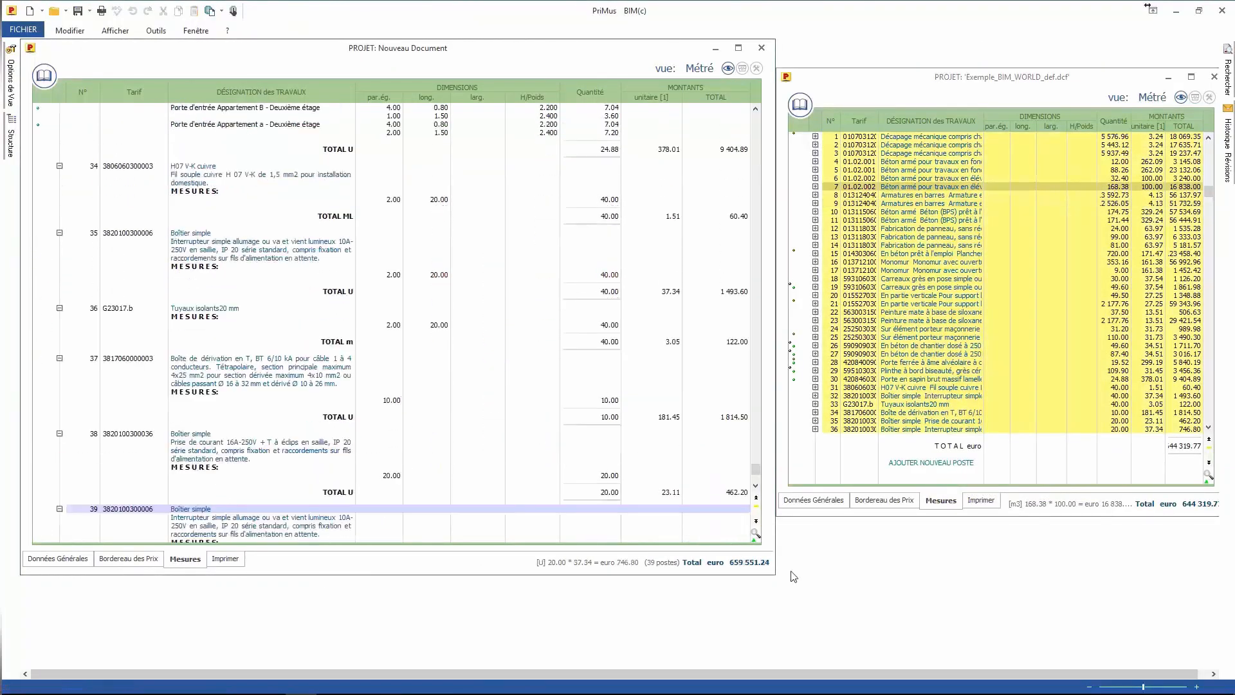
# Step: Set the number of equal parts to 2 in the measurement line of formwork item 15
pyautogui.moveTo(756, 469); pyautogui.dragTo(755, 277)
pyautogui.click(273, 436)
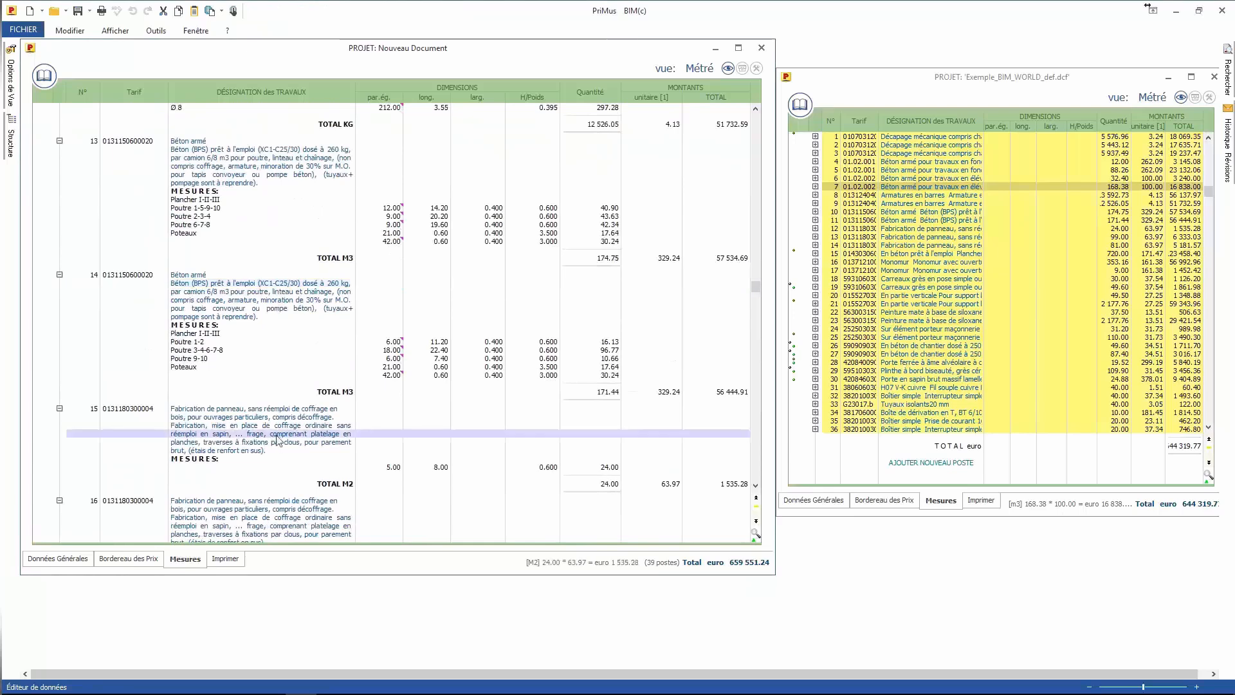
pyautogui.click(295, 463)
pyautogui.click(390, 474)
pyautogui.click(388, 470)
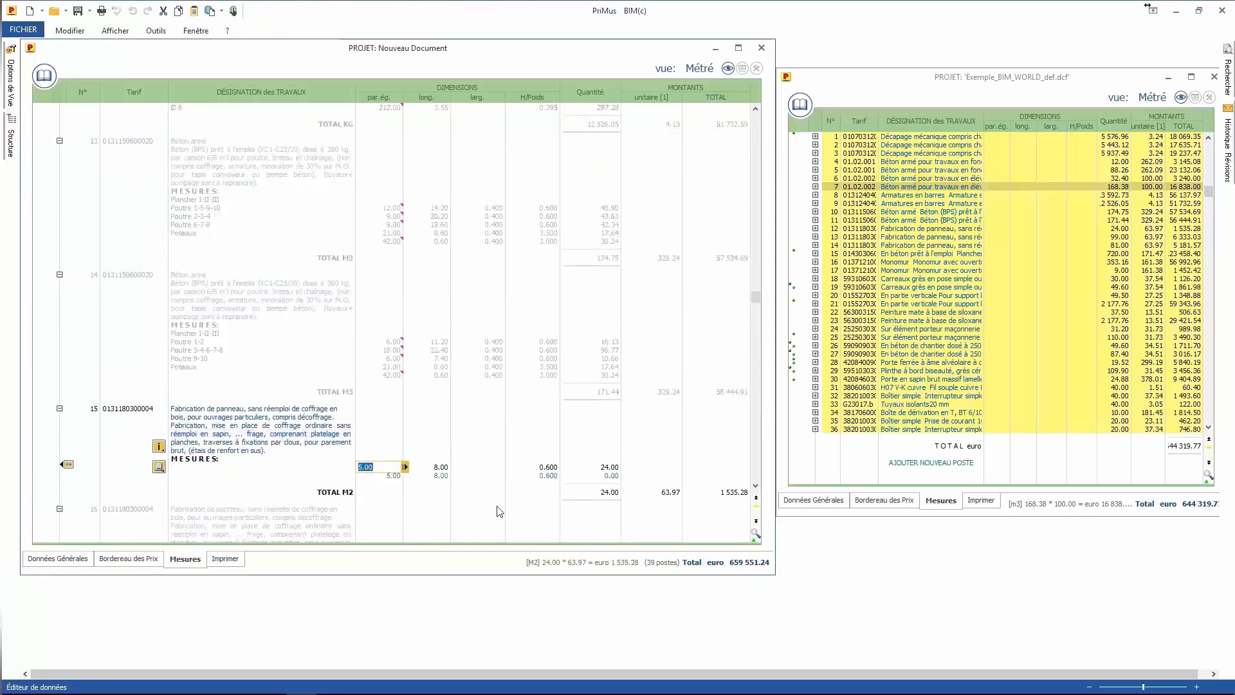
pyautogui.press('Return')
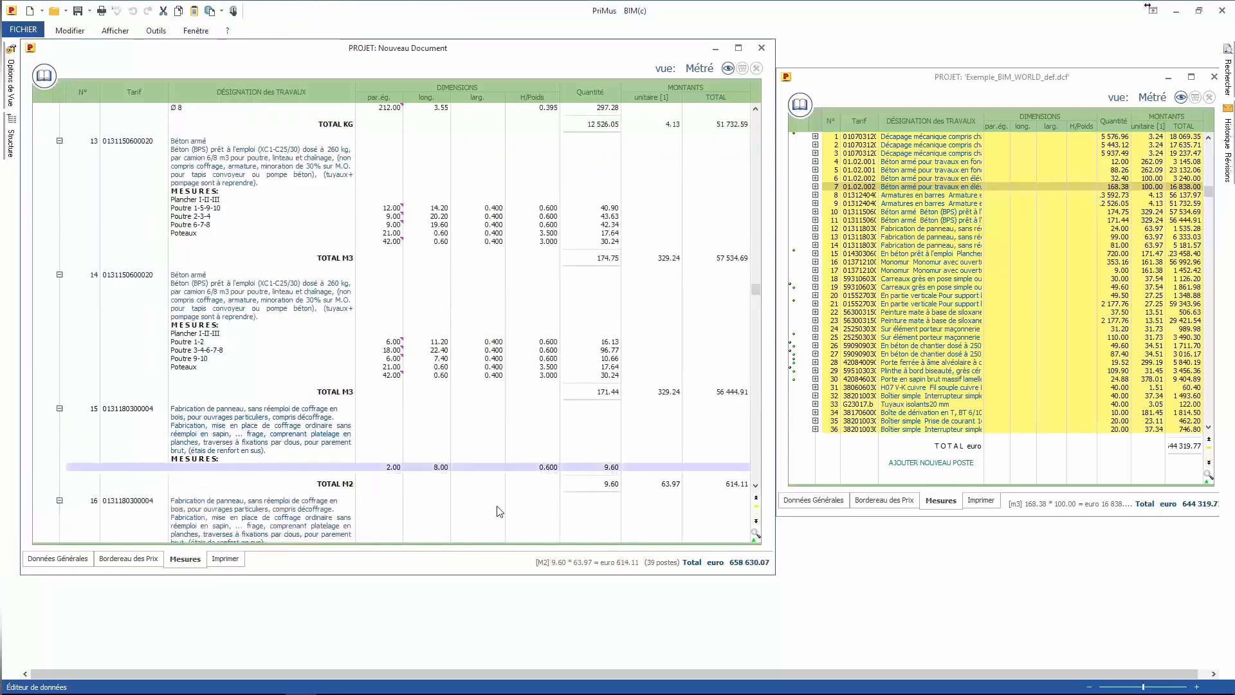
# Step: Shorten item 15's price list description to "Fabrication de panneau, sans réemploi de coffrage en bois" and check the linked formwork items below
pyautogui.rightClick(267, 436)
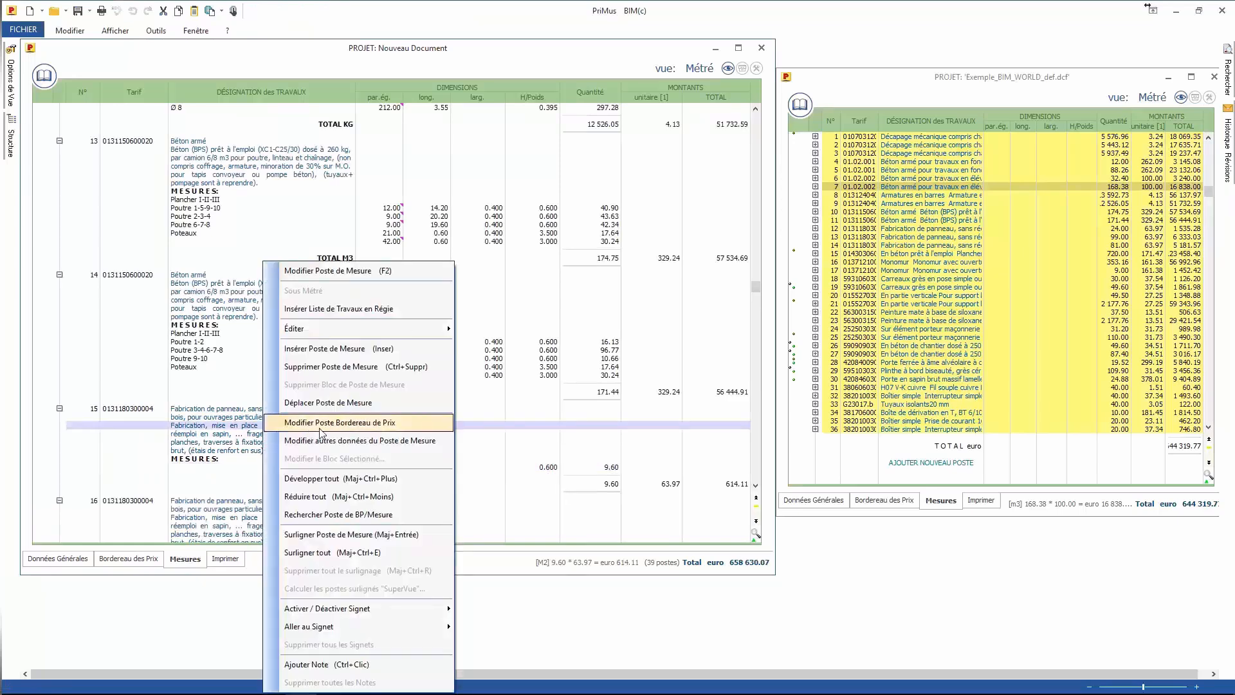
pyautogui.click(320, 429)
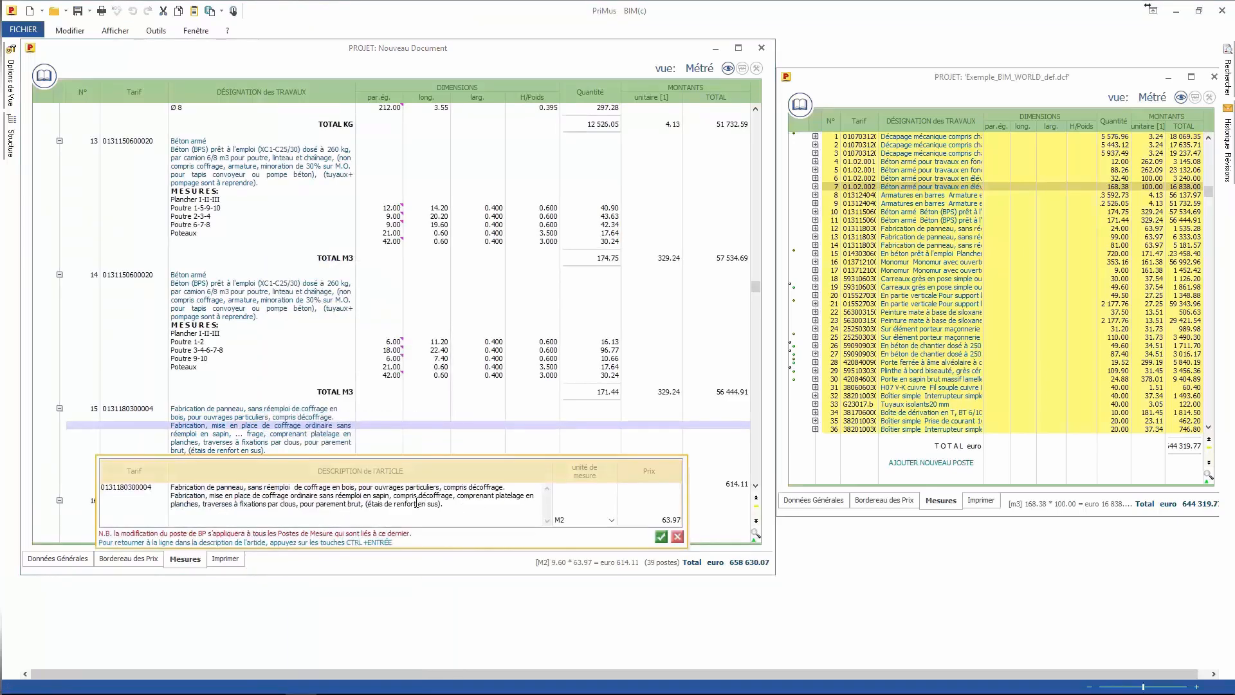
pyautogui.moveTo(446, 505); pyautogui.dragTo(360, 488)
pyautogui.press('Delete')
pyautogui.click(638, 515)
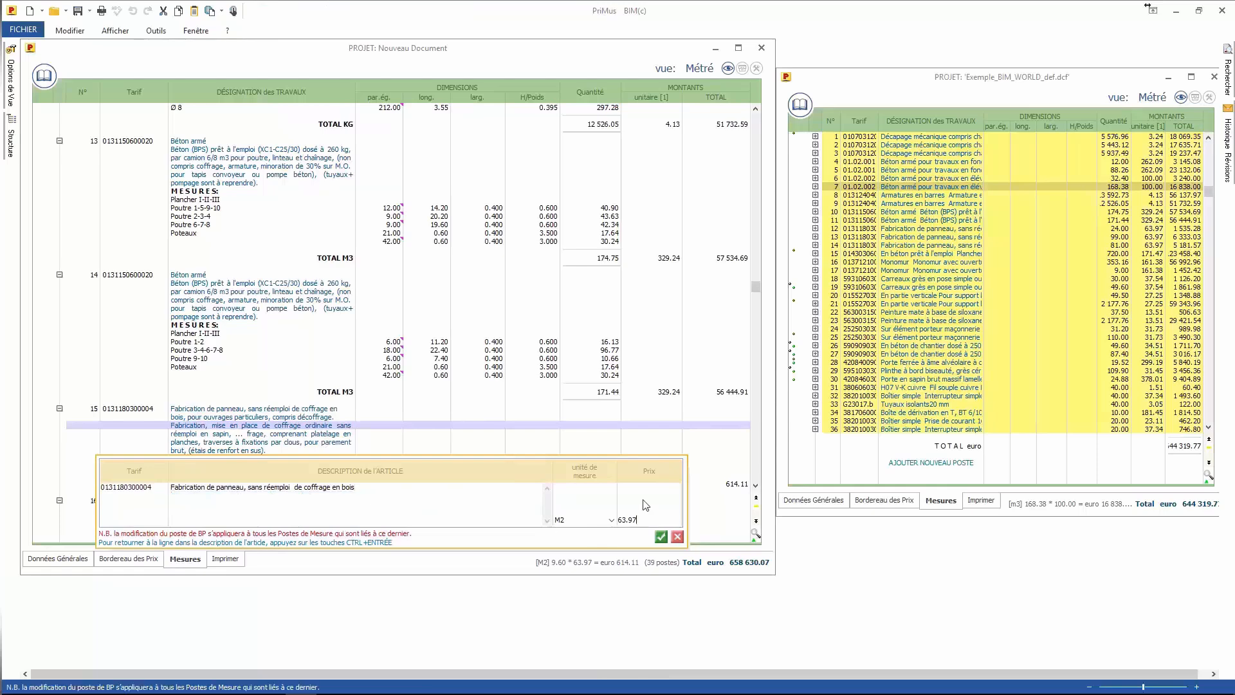
pyautogui.click(661, 537)
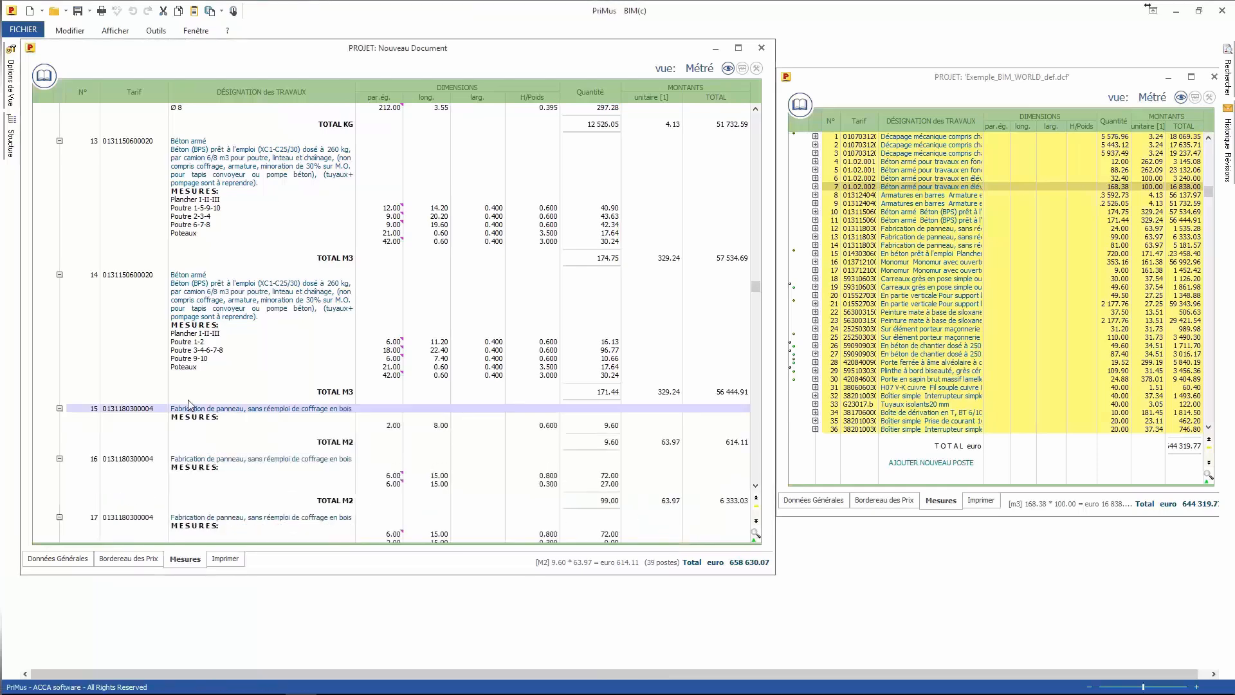
pyautogui.press('Down')
pyautogui.press('Down')
pyautogui.press('Down')
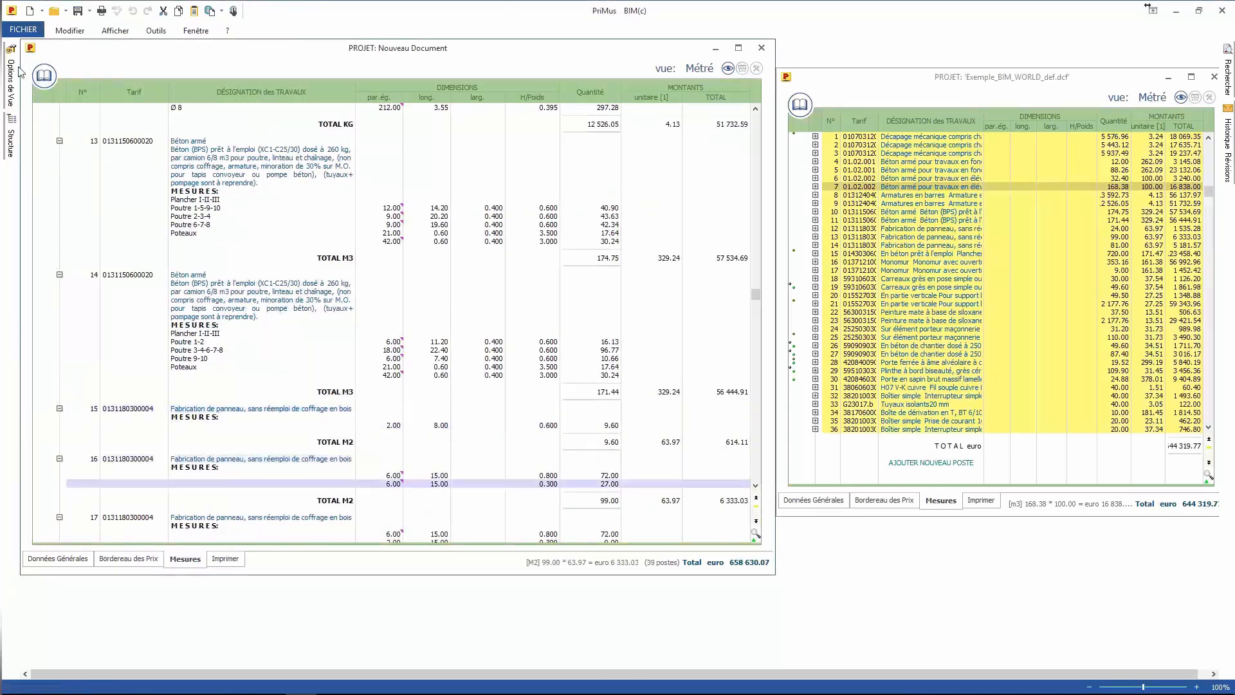
# Step: Replace item 13 "Béton armé" with a "Béton armé pour travaux" item from the price list, keeping its measurement lines
pyautogui.click(44, 75)
pyautogui.moveTo(136, 124)
pyautogui.mouseDown()
pyautogui.moveTo(204, 316)
pyautogui.moveTo(49, 248)
pyautogui.mouseUp()
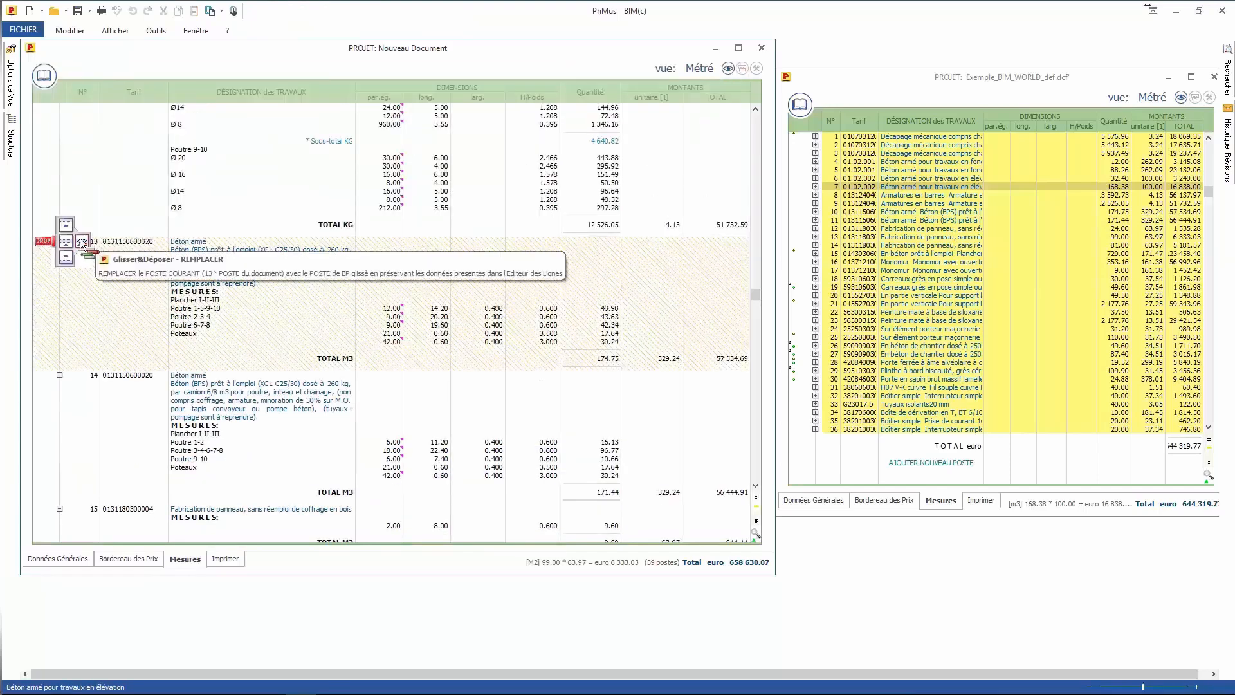
pyautogui.click(209, 260)
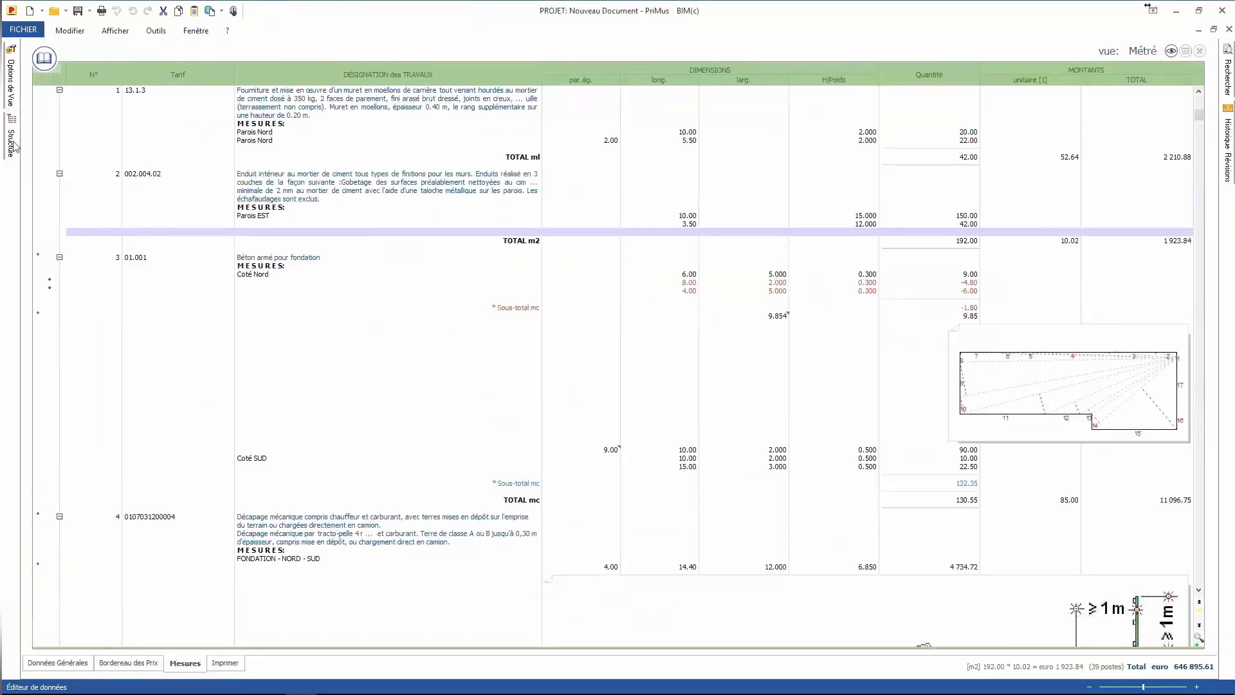
# Step: Open the project structure, filter the take-off by chapter within "Travaux à prix unitaire" and expand the WBS tree
pyautogui.click(10, 141)
pyautogui.click(95, 109)
pyautogui.click(33, 586)
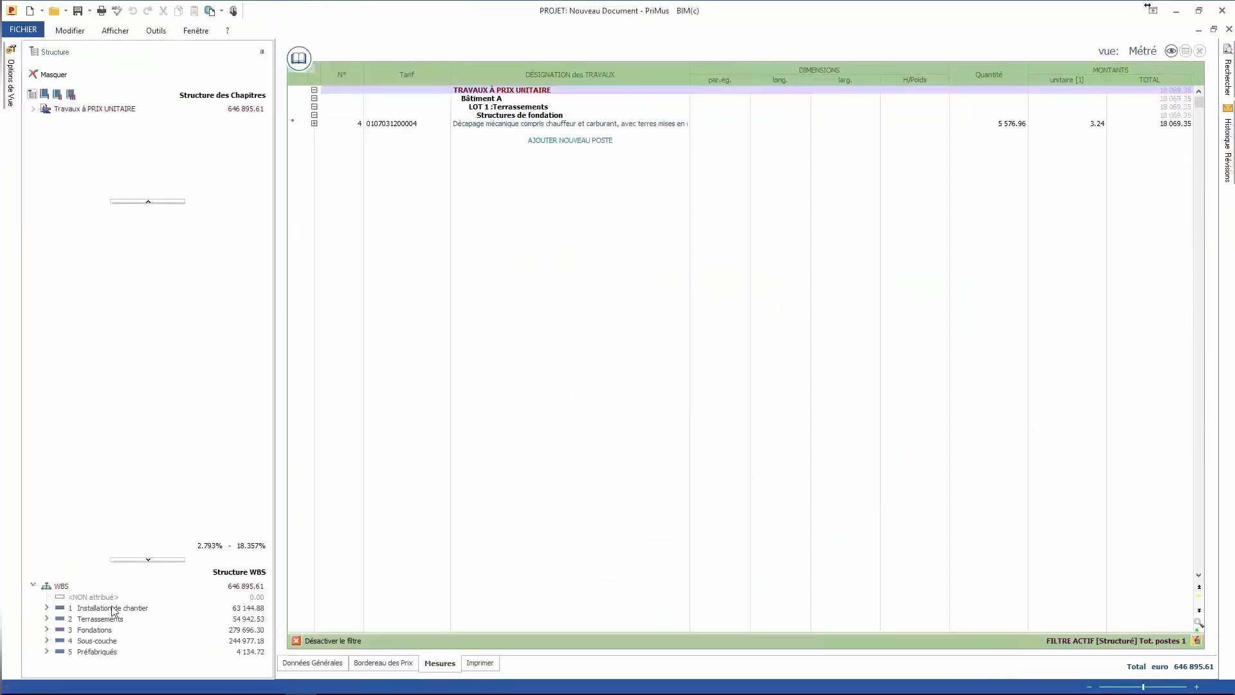
# Step: Filter the take-off by the WBS nodes "Installation de chantier" and "Sous-couche", clear the filter and collapse the project structure
pyautogui.click(119, 609)
pyautogui.click(104, 641)
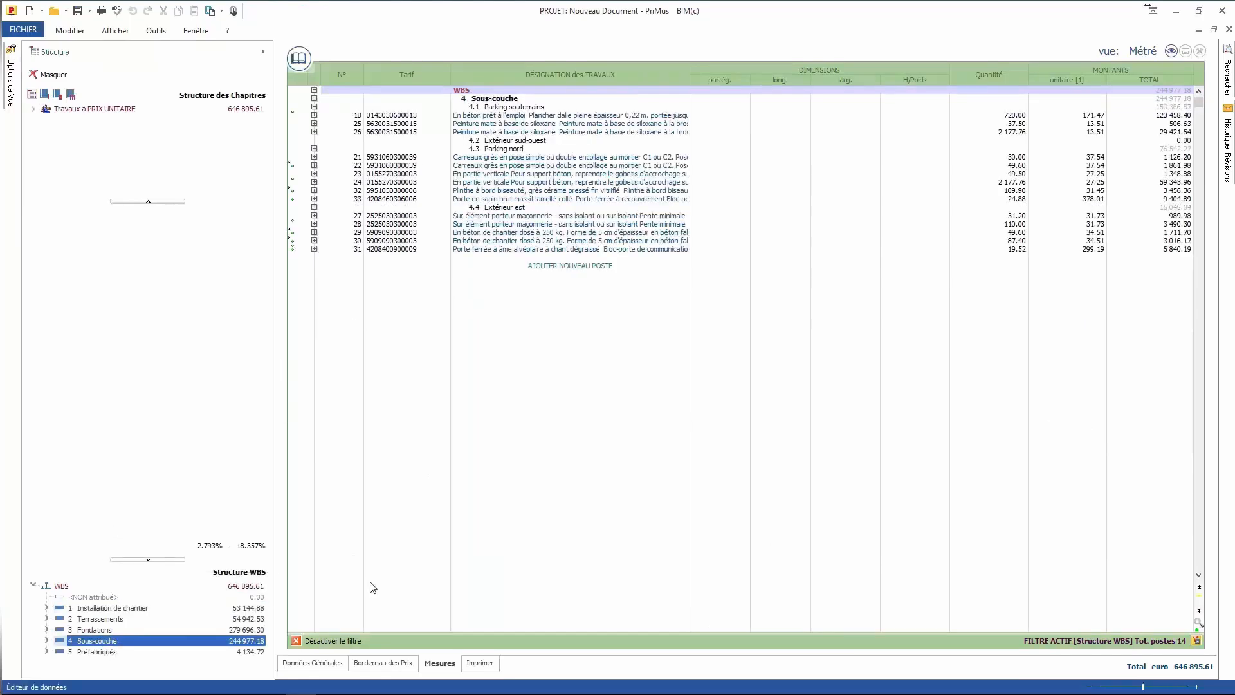
pyautogui.click(297, 641)
pyautogui.click(262, 51)
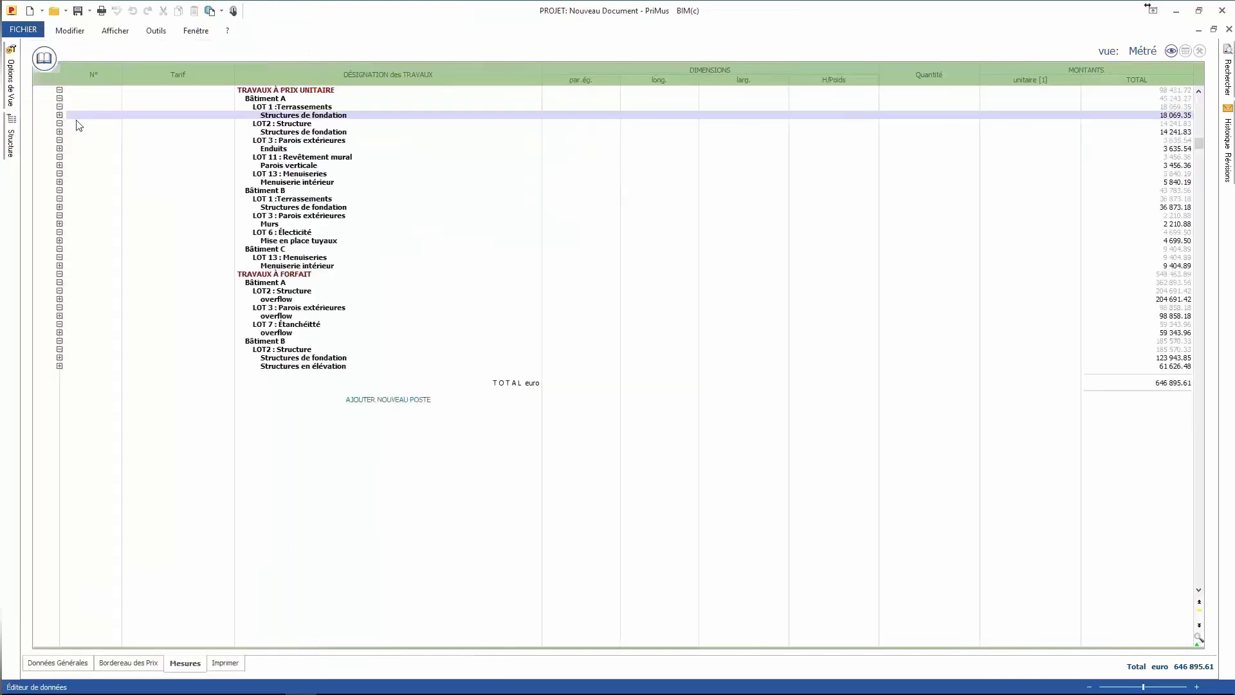
# Step: Expand the "Structures de fondation" items of LOT 1 and LOT2 in Bâtiment A to review their measurements
pyautogui.click(59, 115)
pyautogui.click(59, 133)
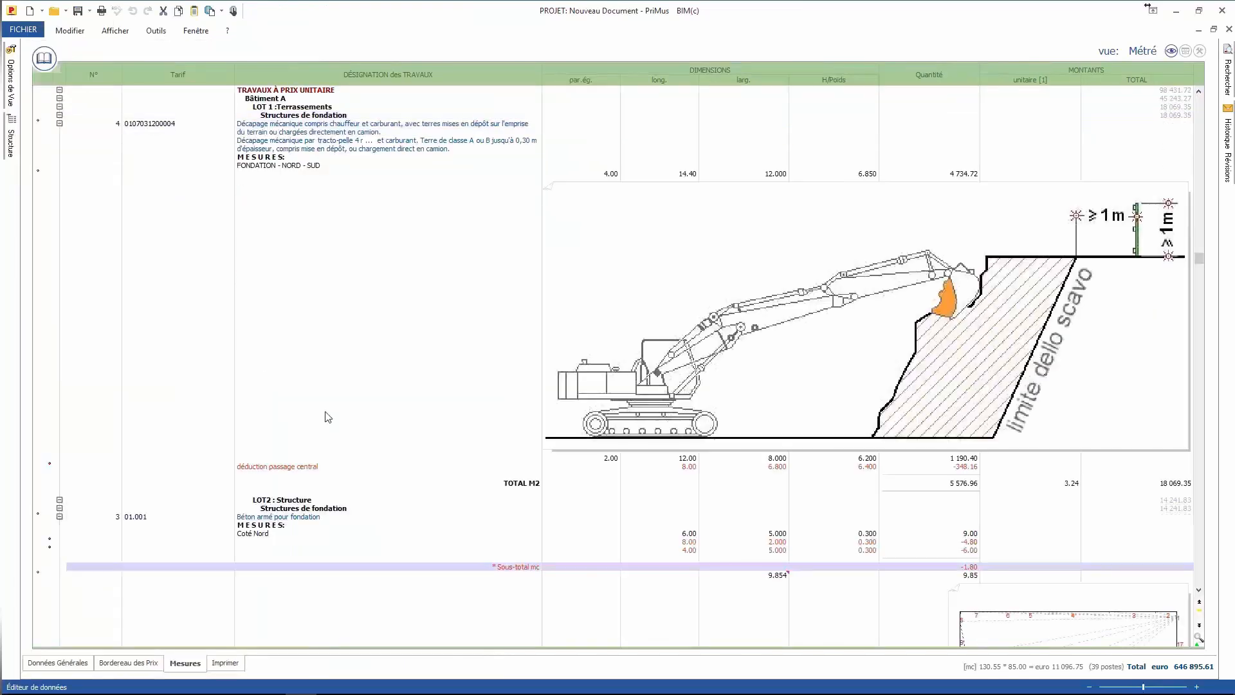
pyautogui.scroll(-1, 326, 417)
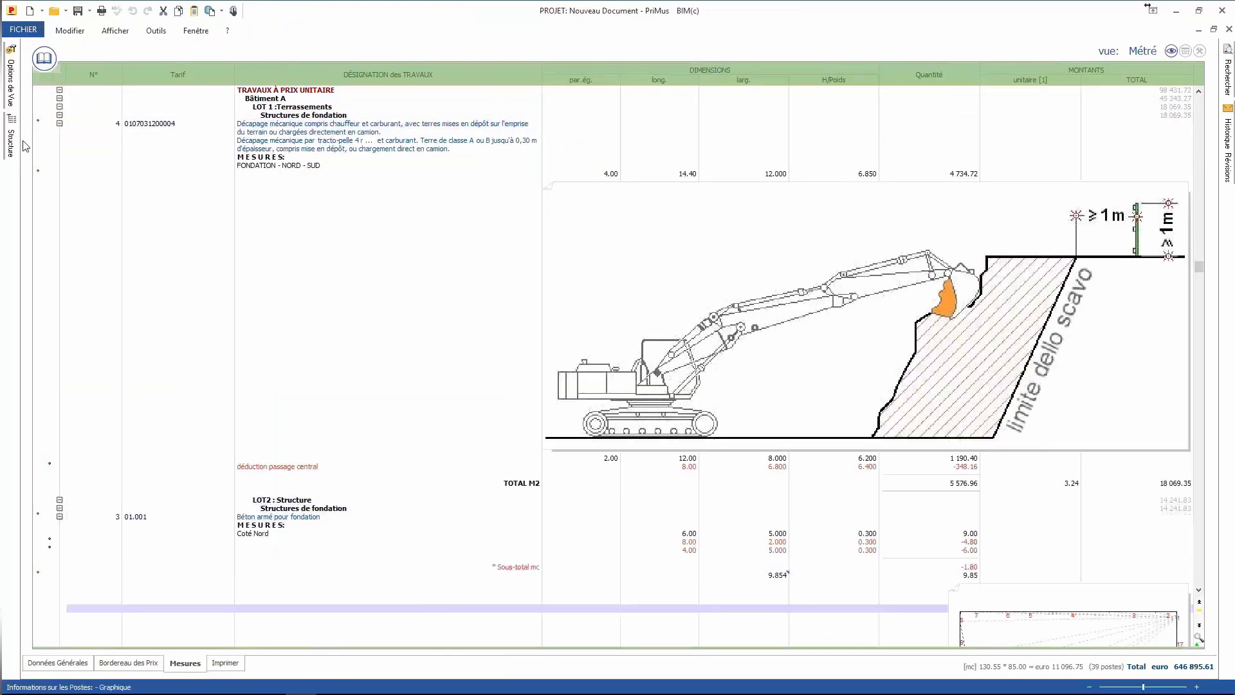
# Step: Hide the graphics and the equal parts, length, width and height/weight columns in the take-off through the view options
pyautogui.click(11, 77)
pyautogui.click(200, 52)
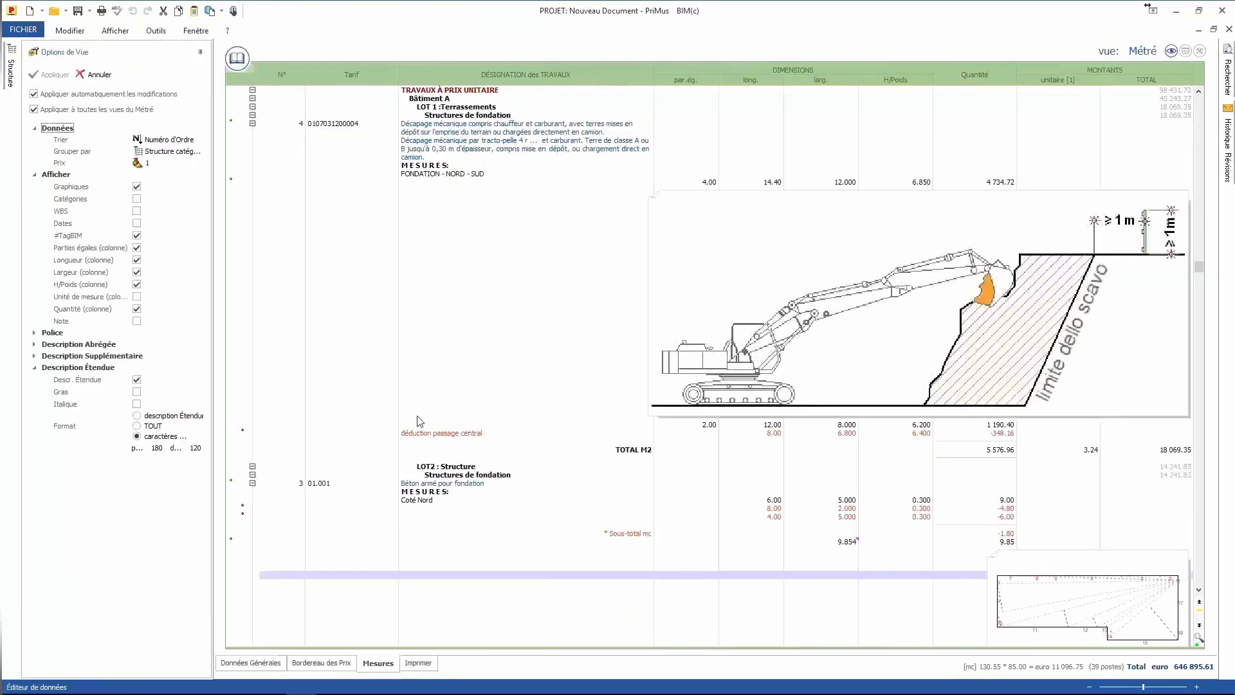
pyautogui.click(137, 186)
pyautogui.click(136, 248)
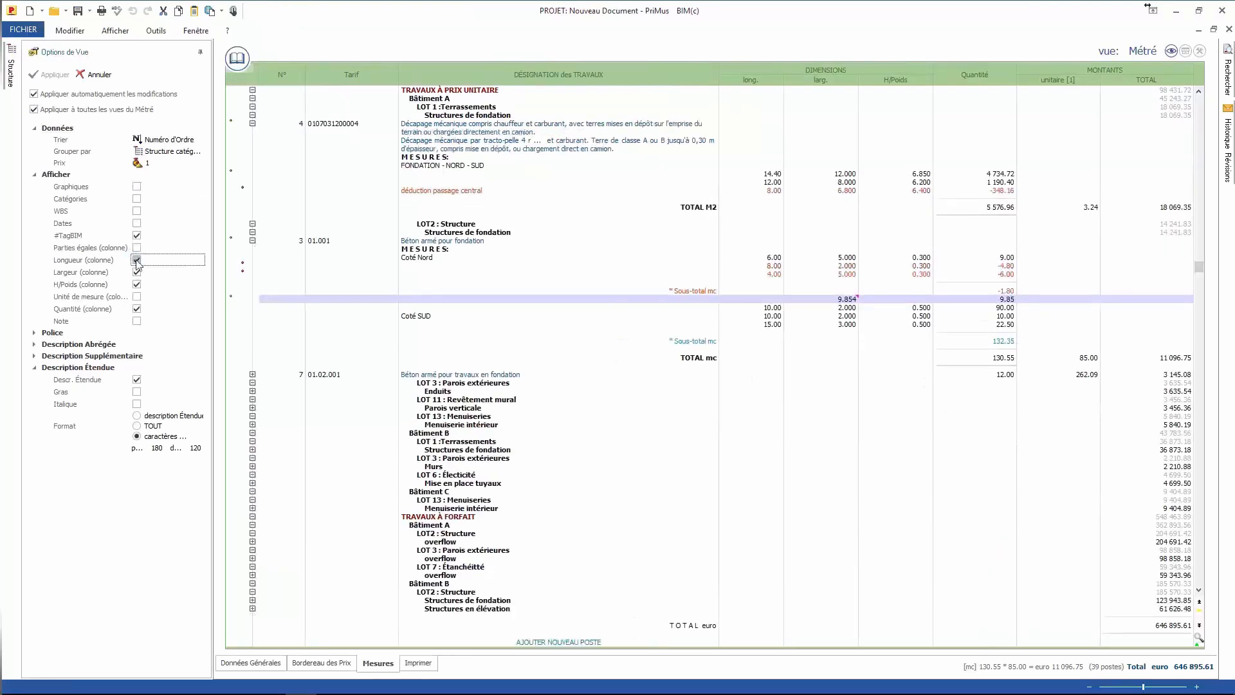
pyautogui.click(137, 260)
pyautogui.click(136, 272)
pyautogui.click(137, 284)
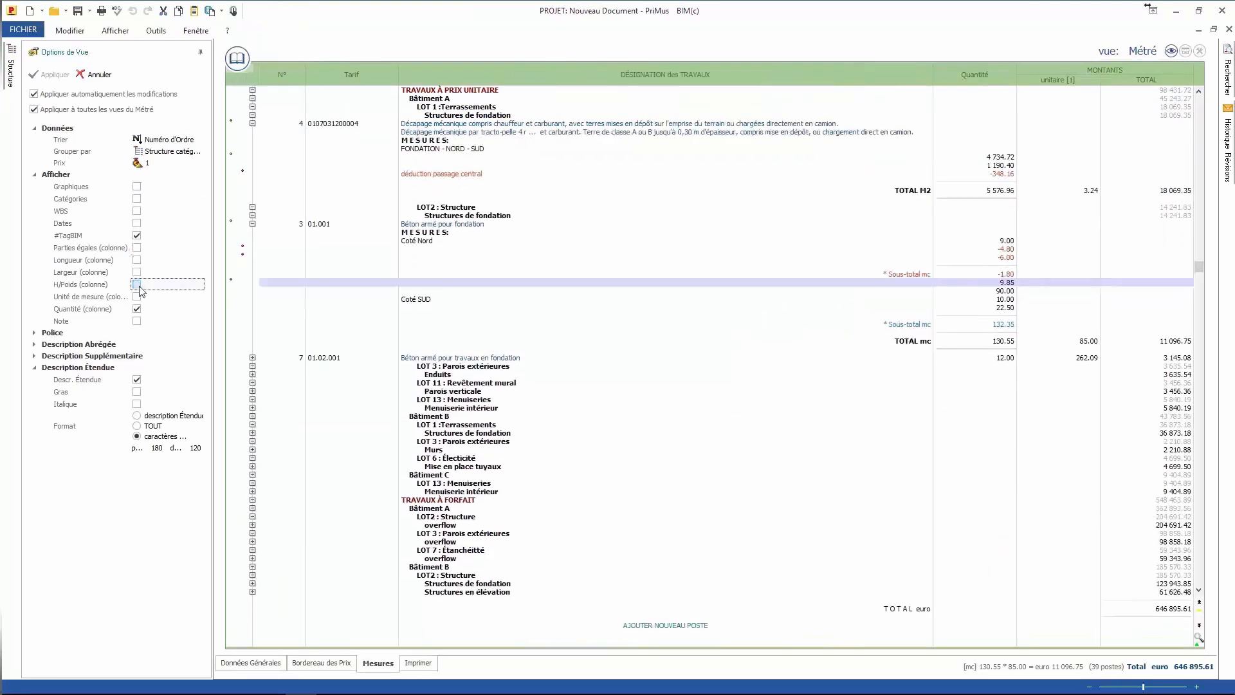
pyautogui.click(621, 351)
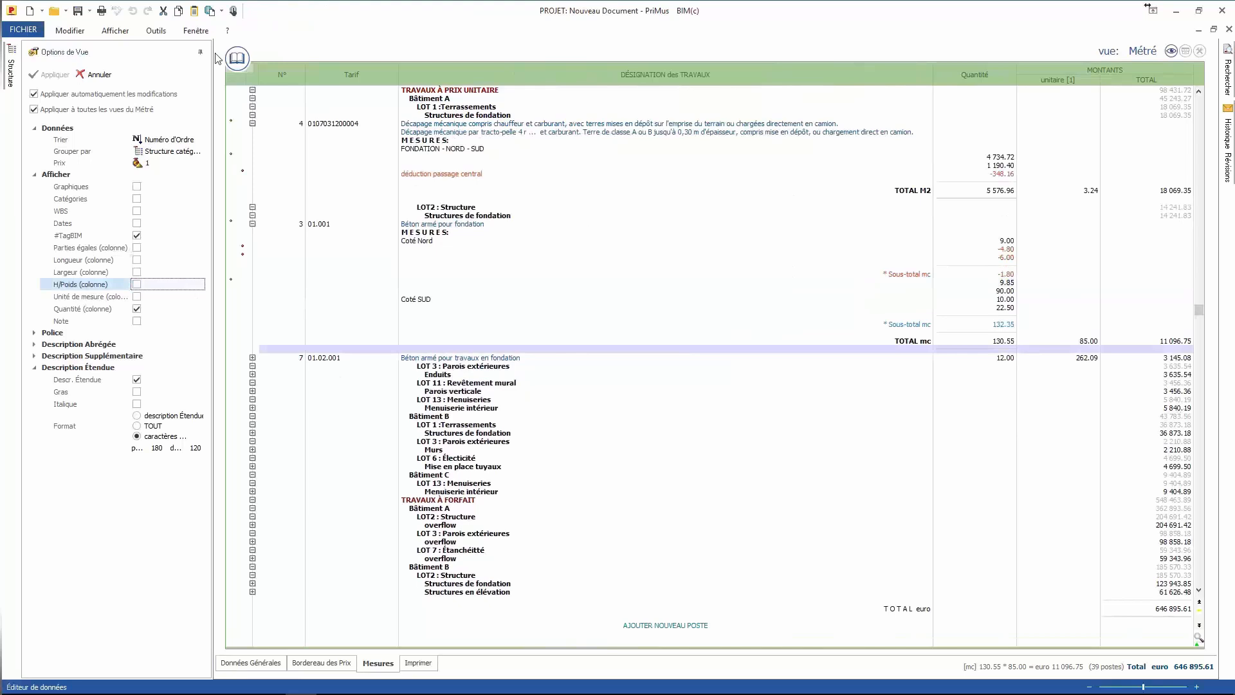
# Step: Preview the Devis printout based on the current view, browse to page 3 and leave the preview
pyautogui.click(101, 11)
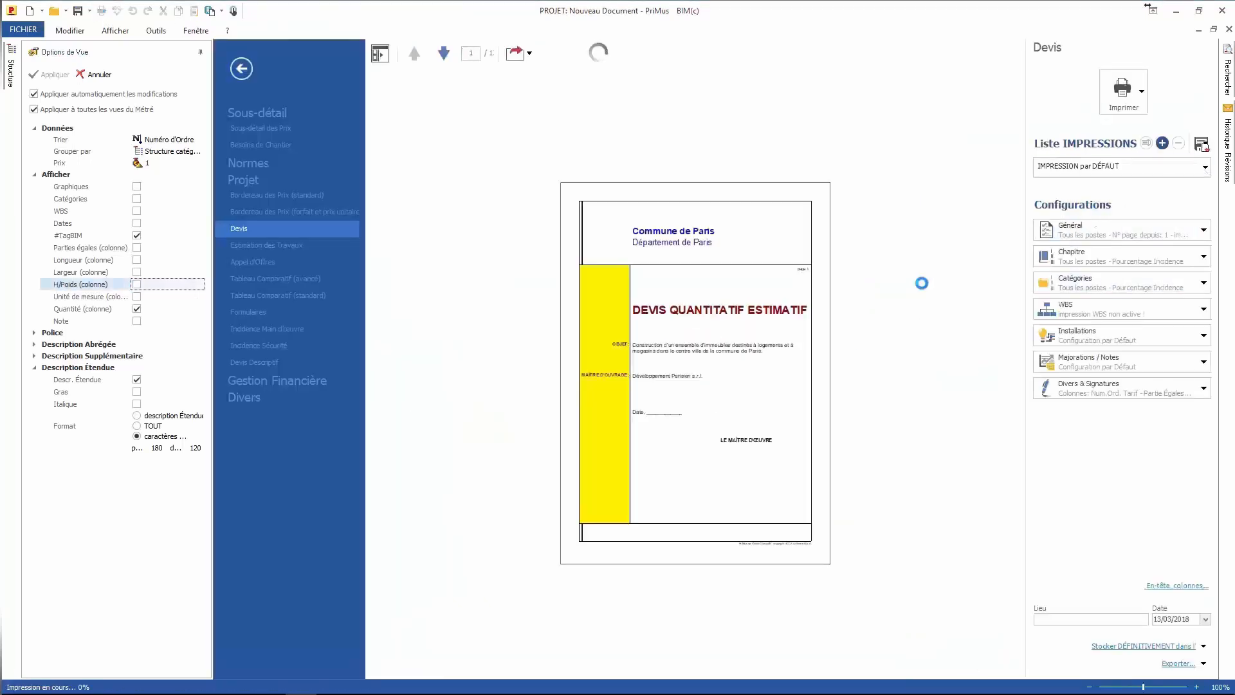
pyautogui.click(444, 54)
pyautogui.click(444, 53)
pyautogui.click(723, 348)
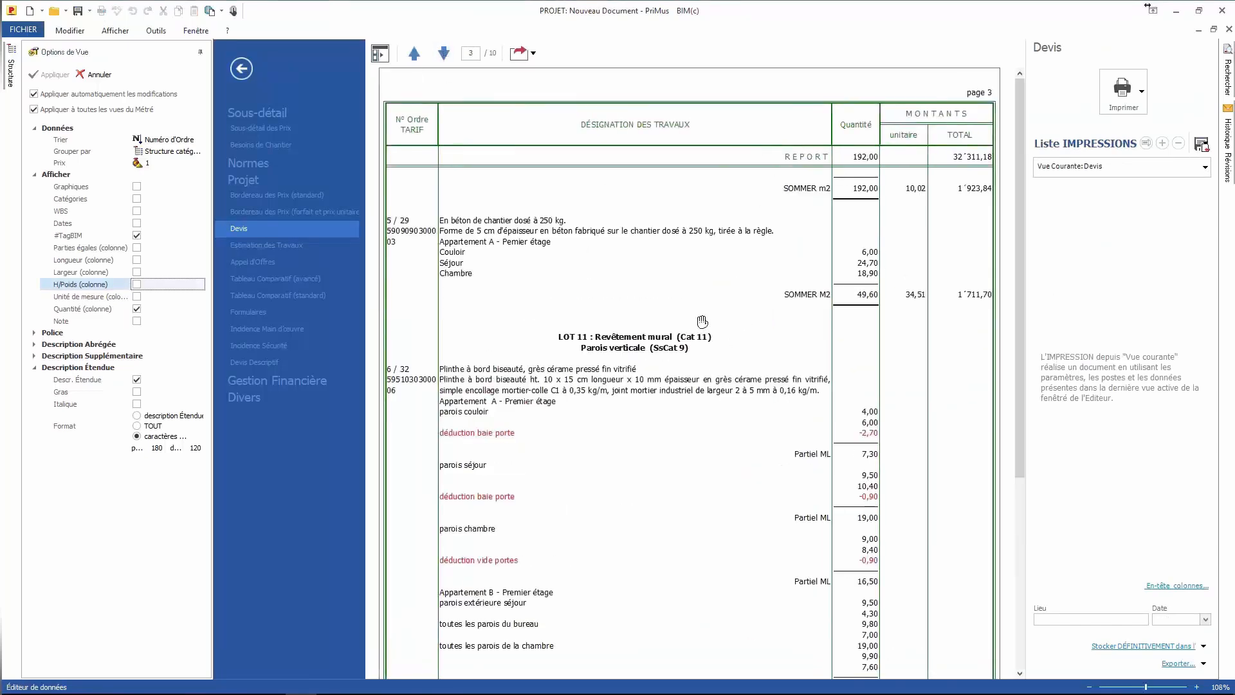
pyautogui.press('Escape')
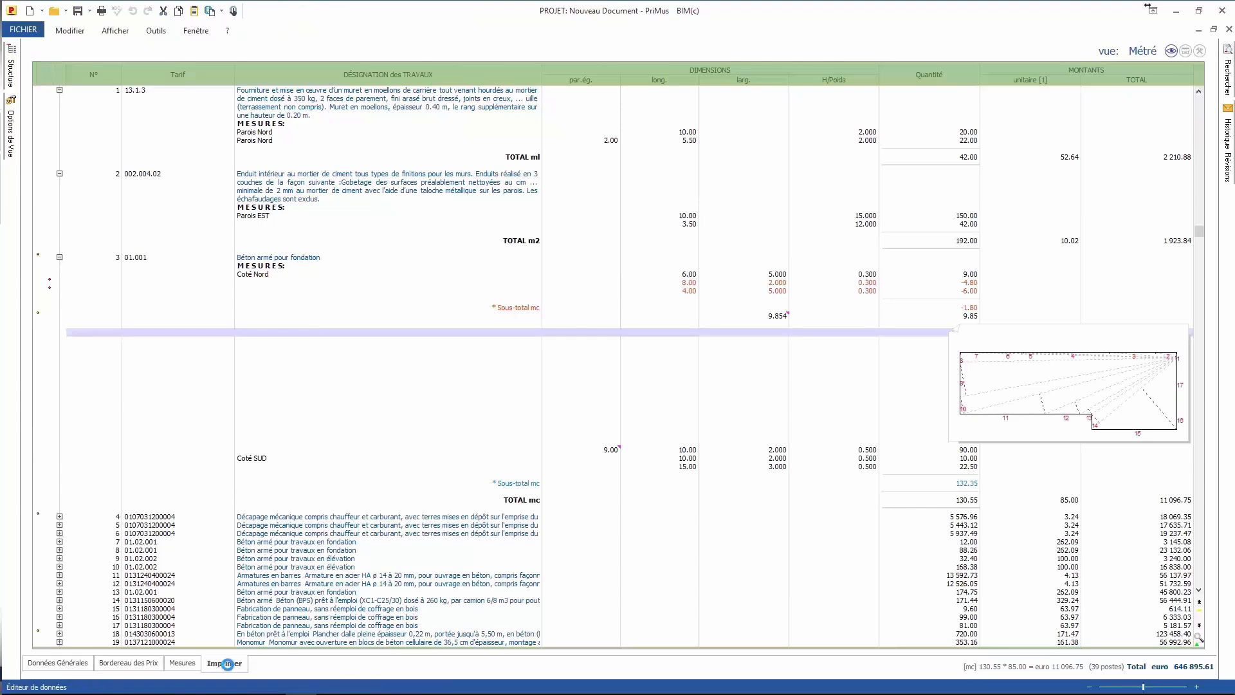
# Step: Preview the "Bordereau des Prix (standard)" and Devis printouts of fichier_video.dcf and look through their pages
pyautogui.click(224, 663)
pyautogui.click(117, 198)
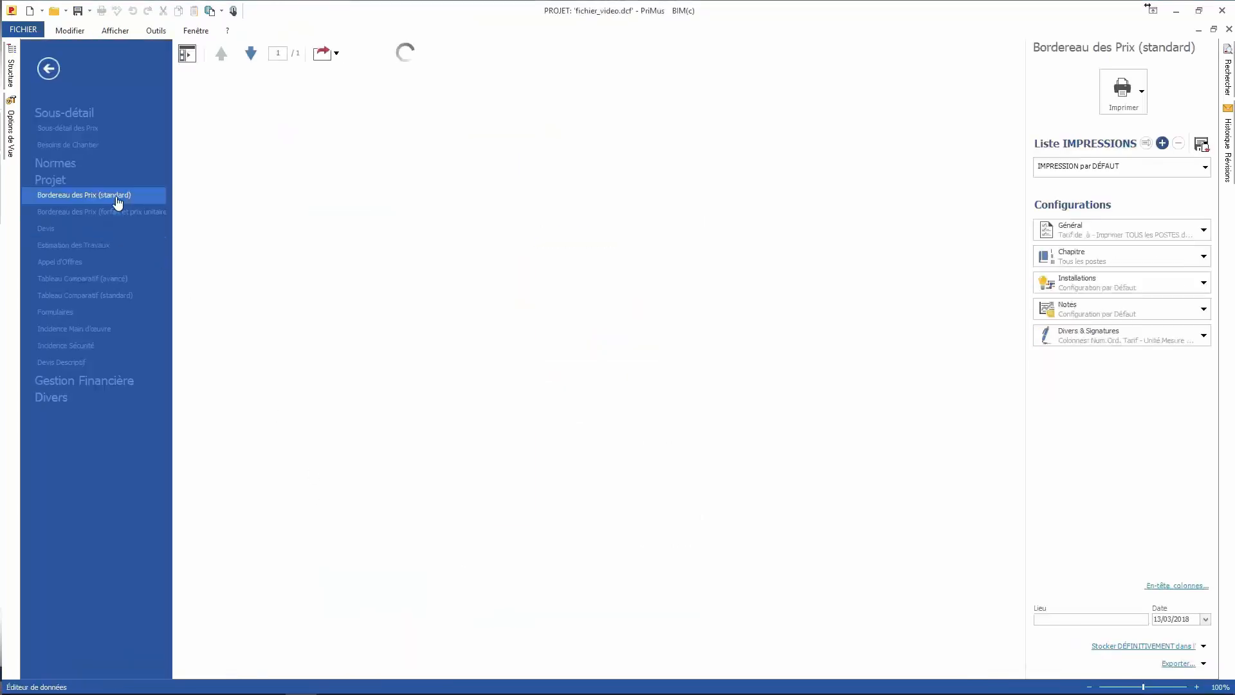
pyautogui.scroll(-3, 971, 341)
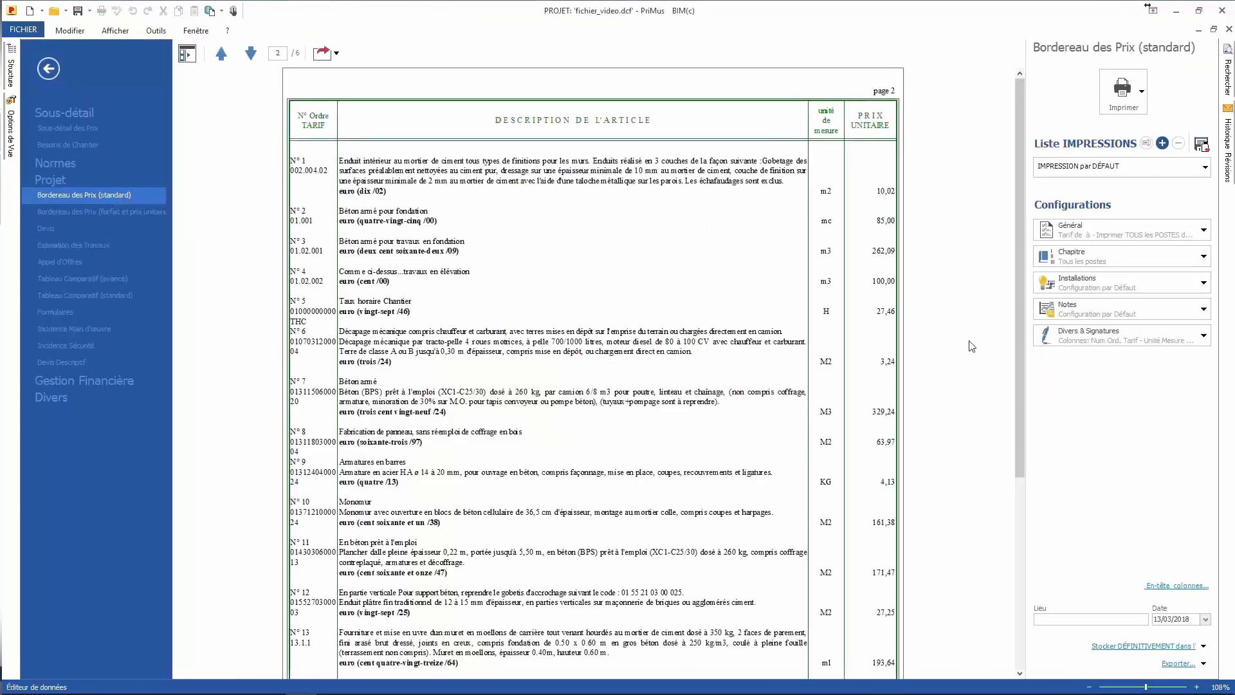
pyautogui.click(52, 229)
pyautogui.scroll(-1, 534, 321)
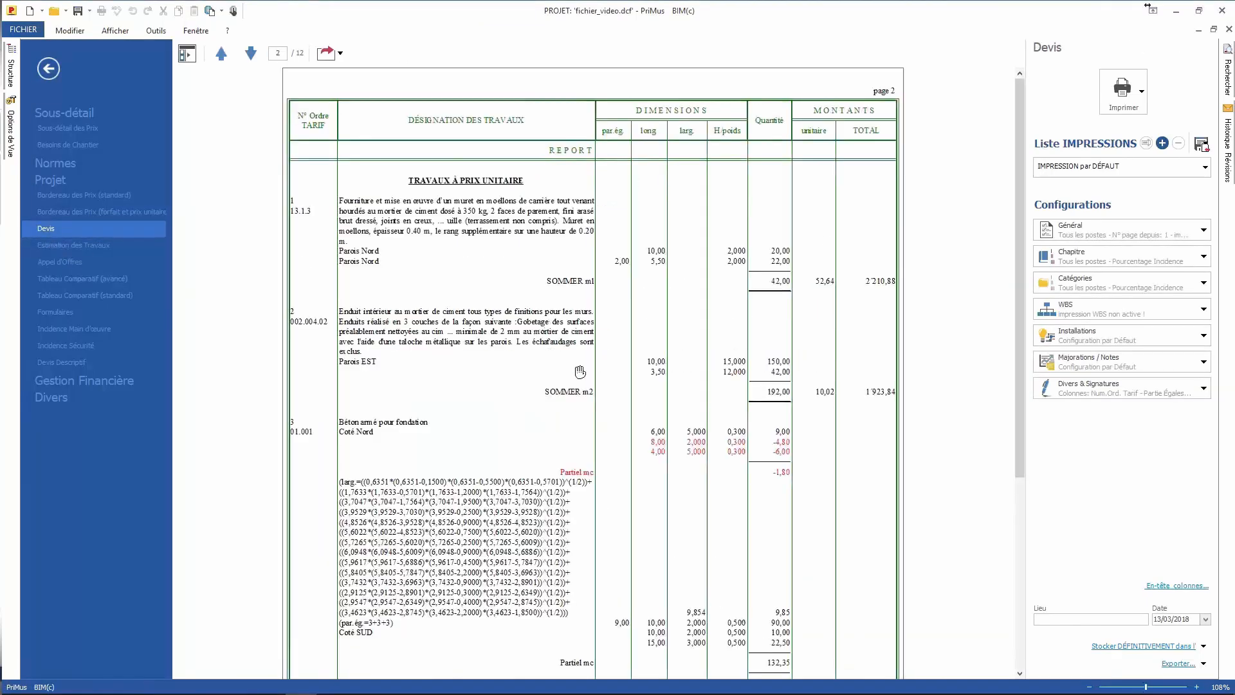
pyautogui.scroll(-2, 581, 373)
# Step: Configure the Devis printout to "imprimer les Totaux seulement" and leave its unit prices and amounts blank
pyautogui.click(1204, 231)
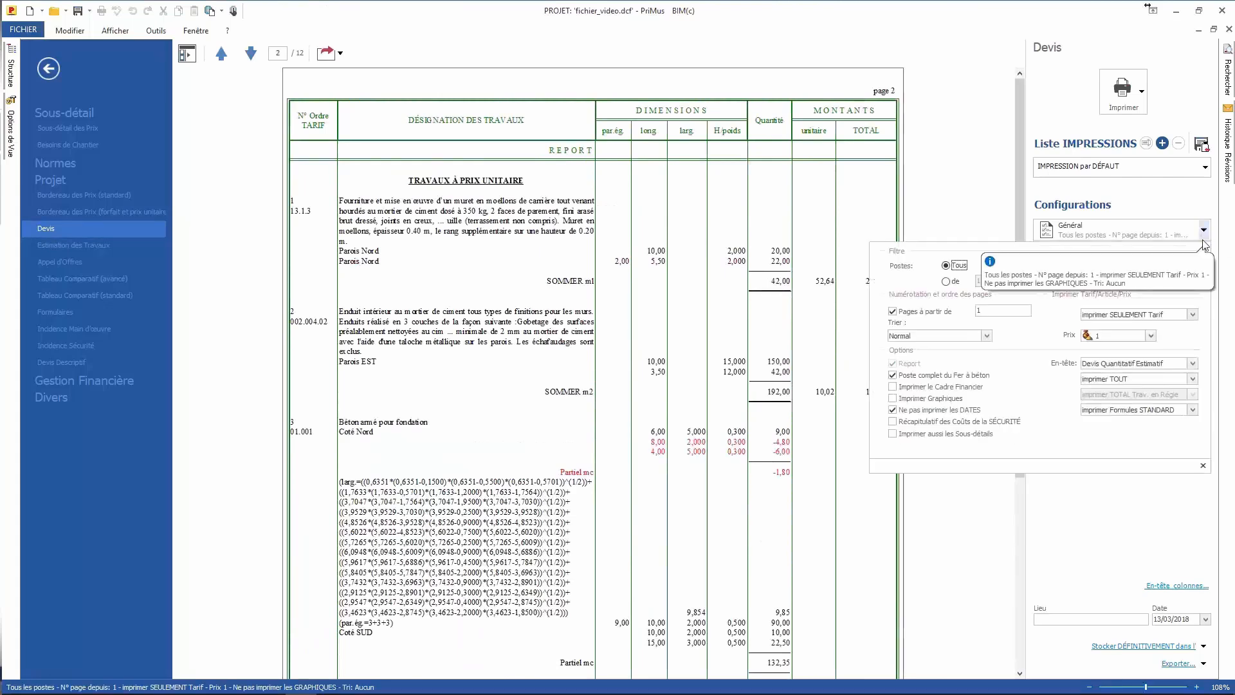
pyautogui.click(1193, 379)
pyautogui.click(1179, 400)
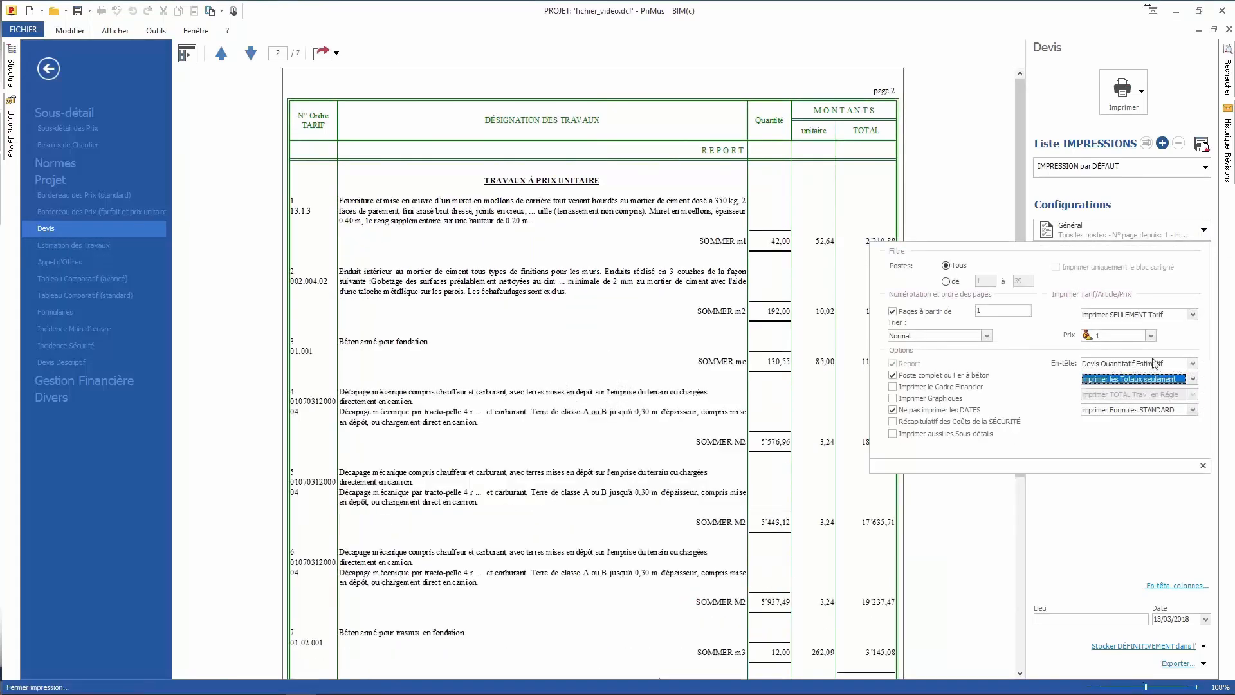
pyautogui.click(1150, 335)
pyautogui.click(1128, 350)
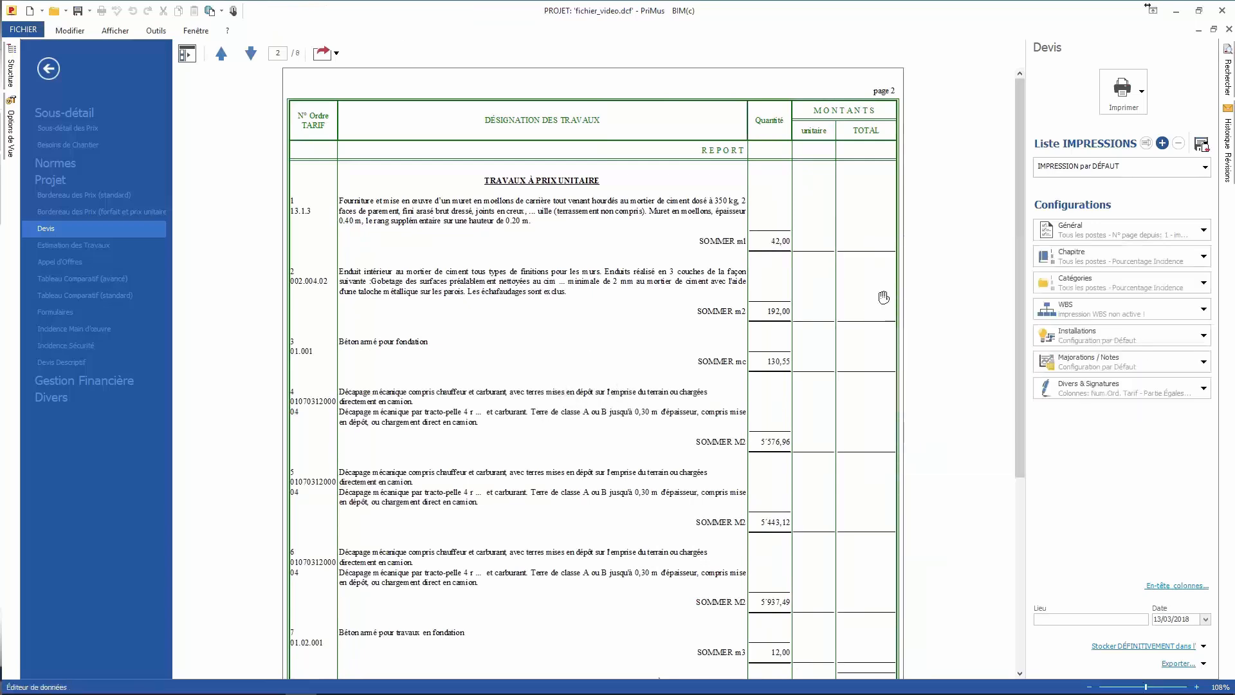
# Step: Set the Devis printout back to price 1 and "imprimer TOUT", and close its general settings
pyautogui.click(1203, 230)
pyautogui.click(1151, 336)
pyautogui.click(1117, 364)
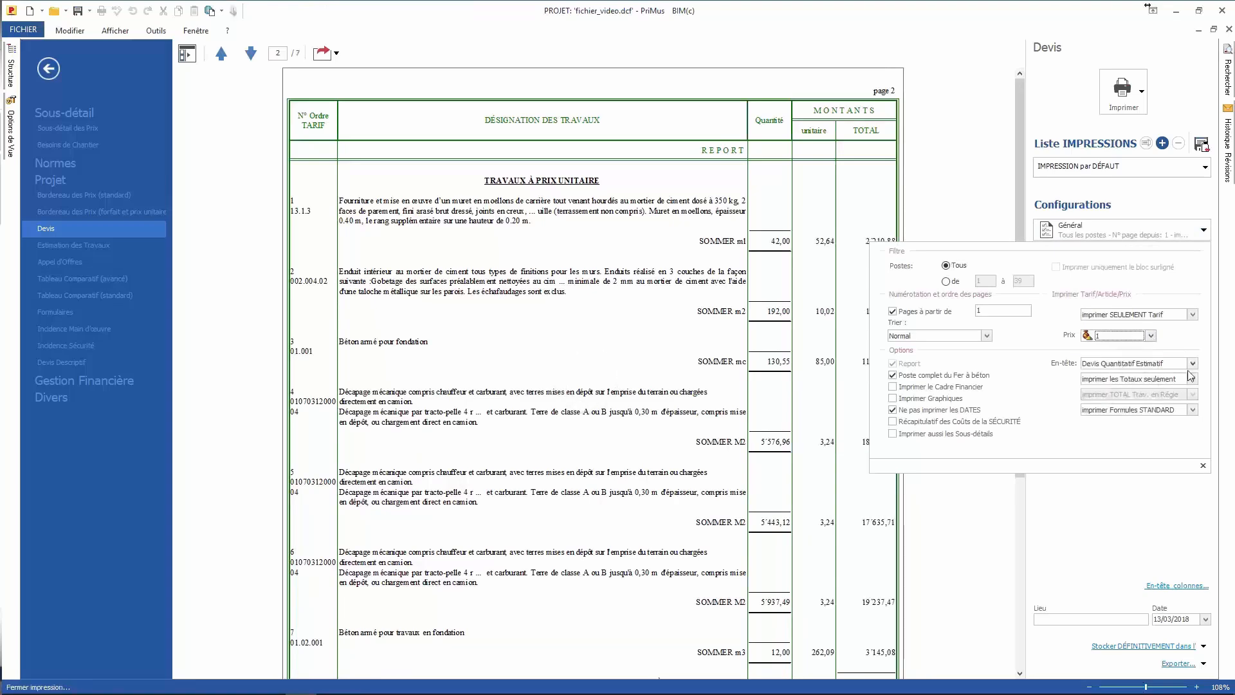
pyautogui.click(1193, 379)
pyautogui.click(1123, 422)
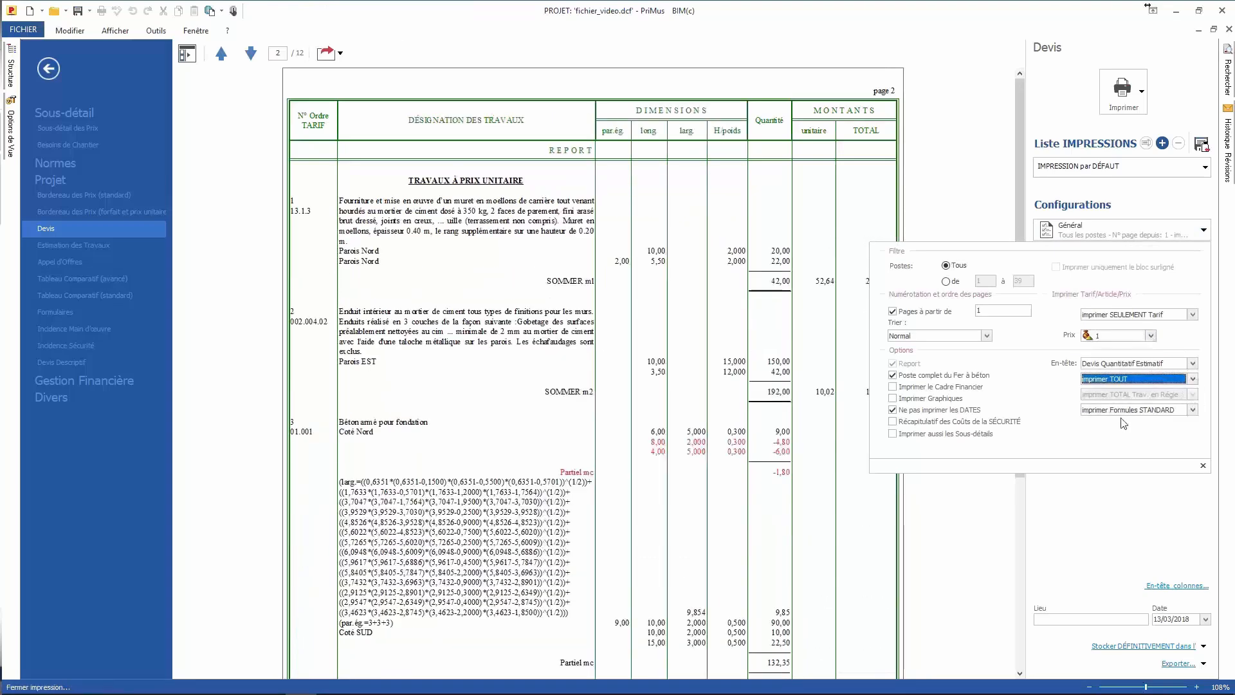
pyautogui.click(935, 191)
# Step: Activate WBS printing for the Devis, include titles and the "Récapitulatif WBS", and check the resulting summary page
pyautogui.click(1203, 308)
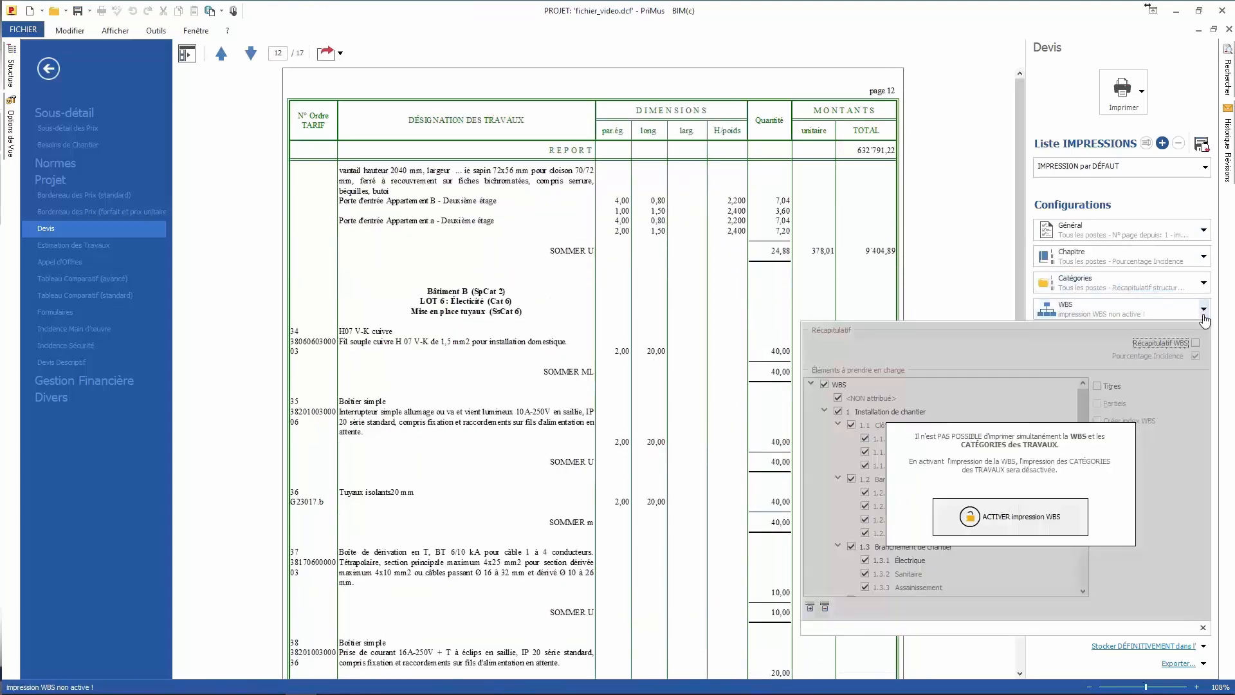
pyautogui.click(997, 522)
pyautogui.click(1098, 386)
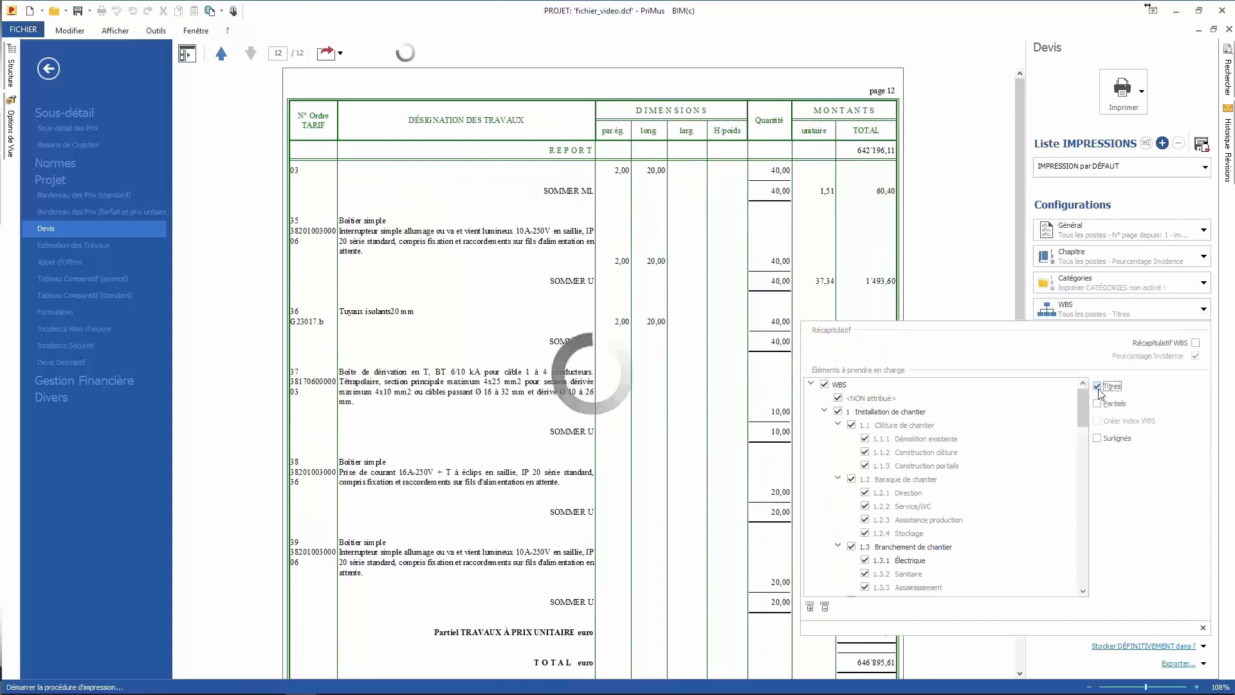
pyautogui.click(1195, 343)
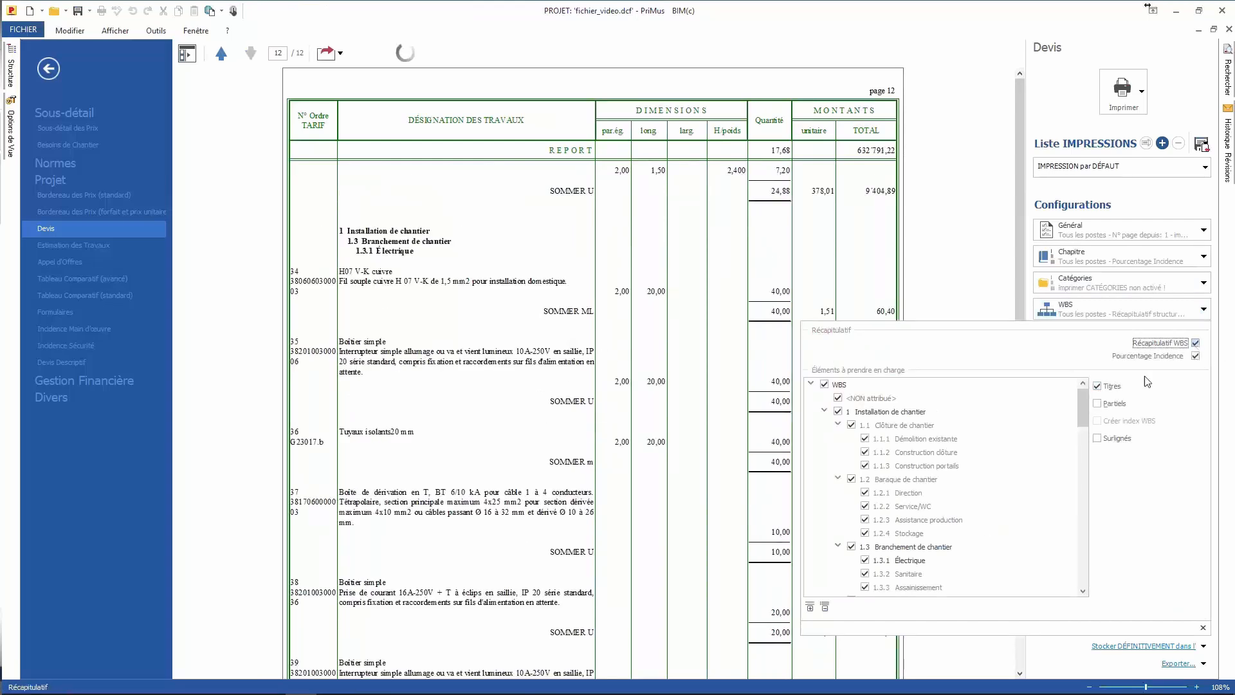
pyautogui.scroll(-3, 612, 505)
pyautogui.scroll(-1, 612, 505)
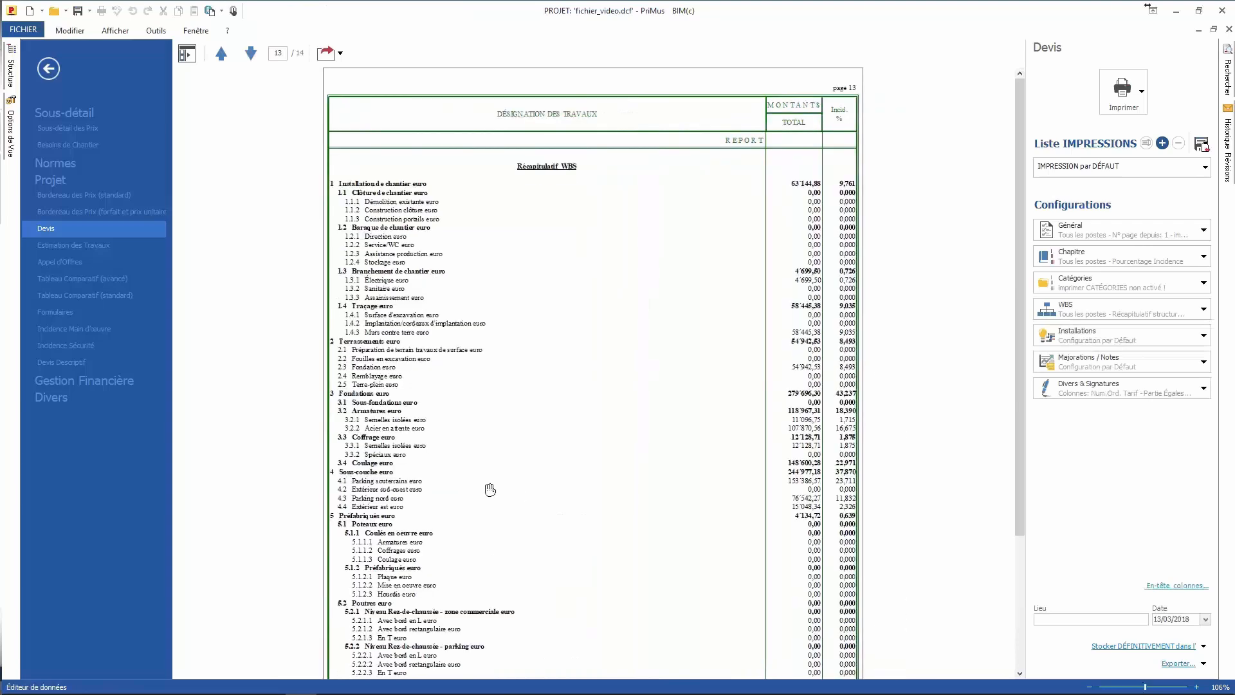
# Step: Preview the "Appel d'Offres" printout, look through its pages and leave the print view
pyautogui.click(77, 264)
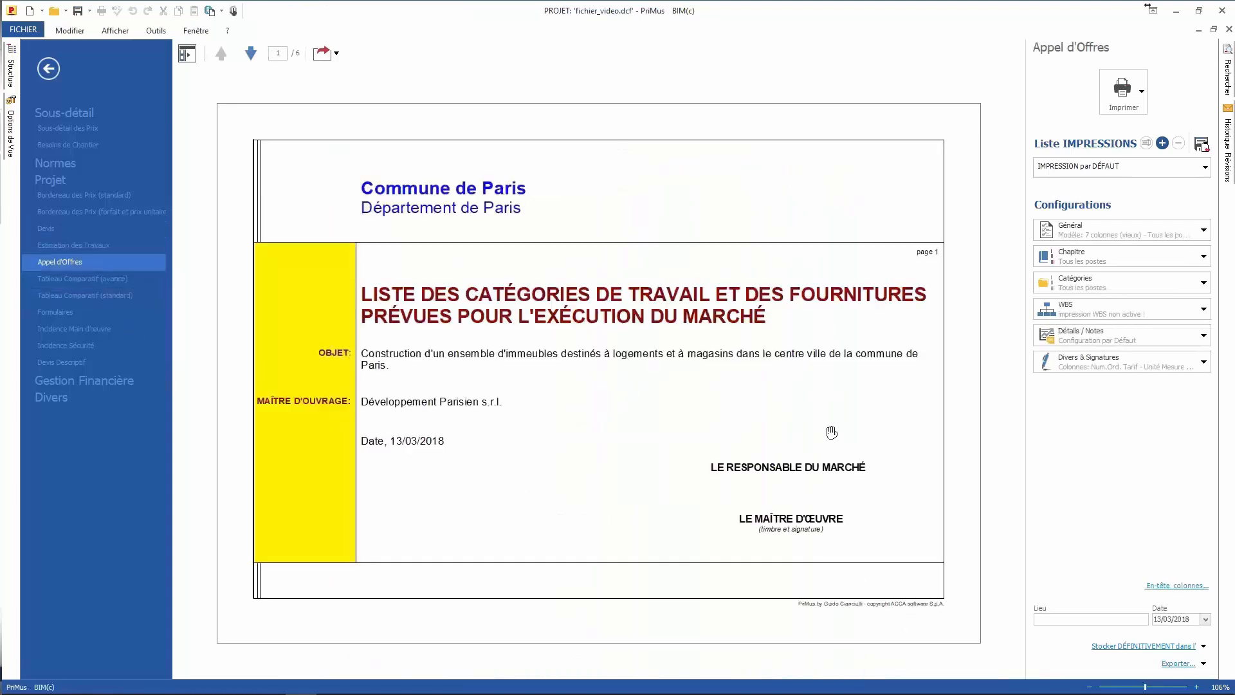
pyautogui.scroll(-2, 826, 427)
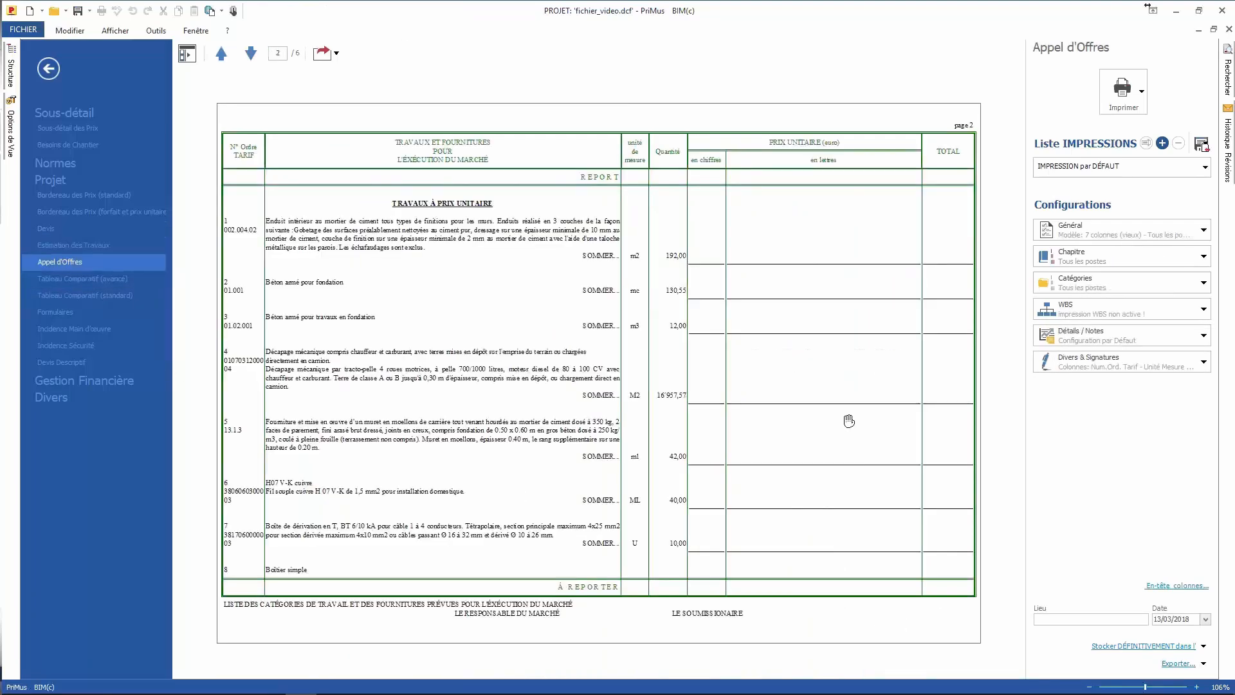
pyautogui.scroll(-4, 945, 450)
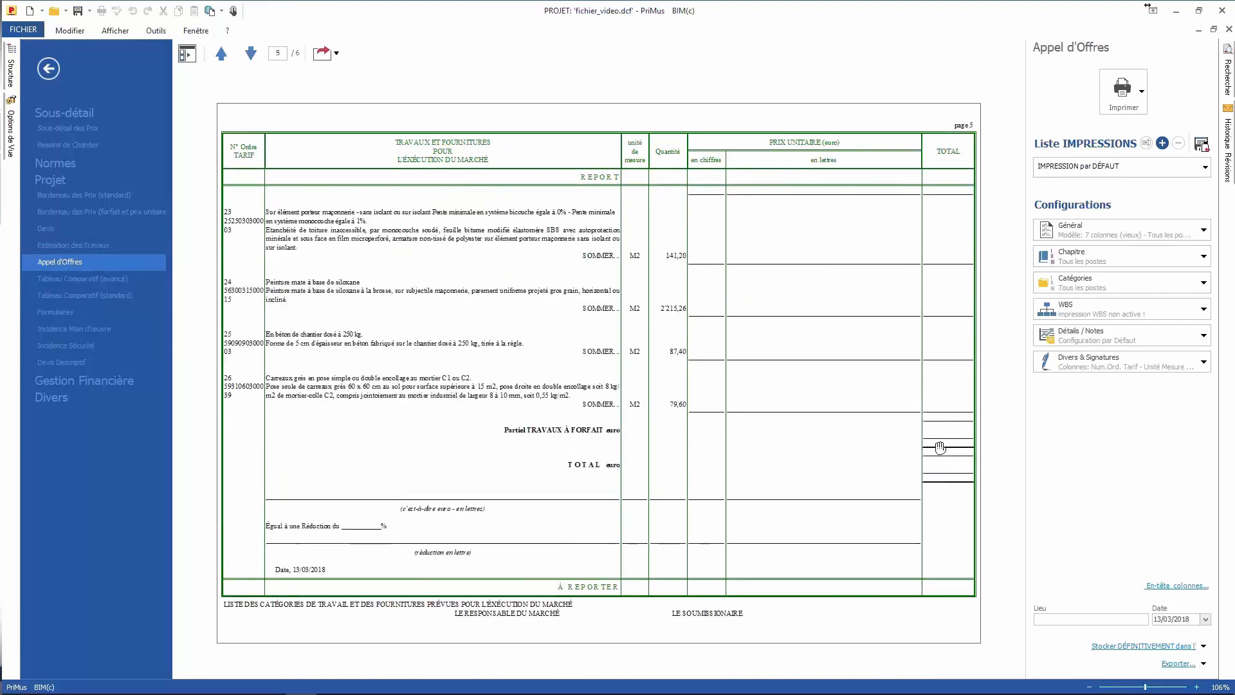
pyautogui.scroll(-2, 934, 449)
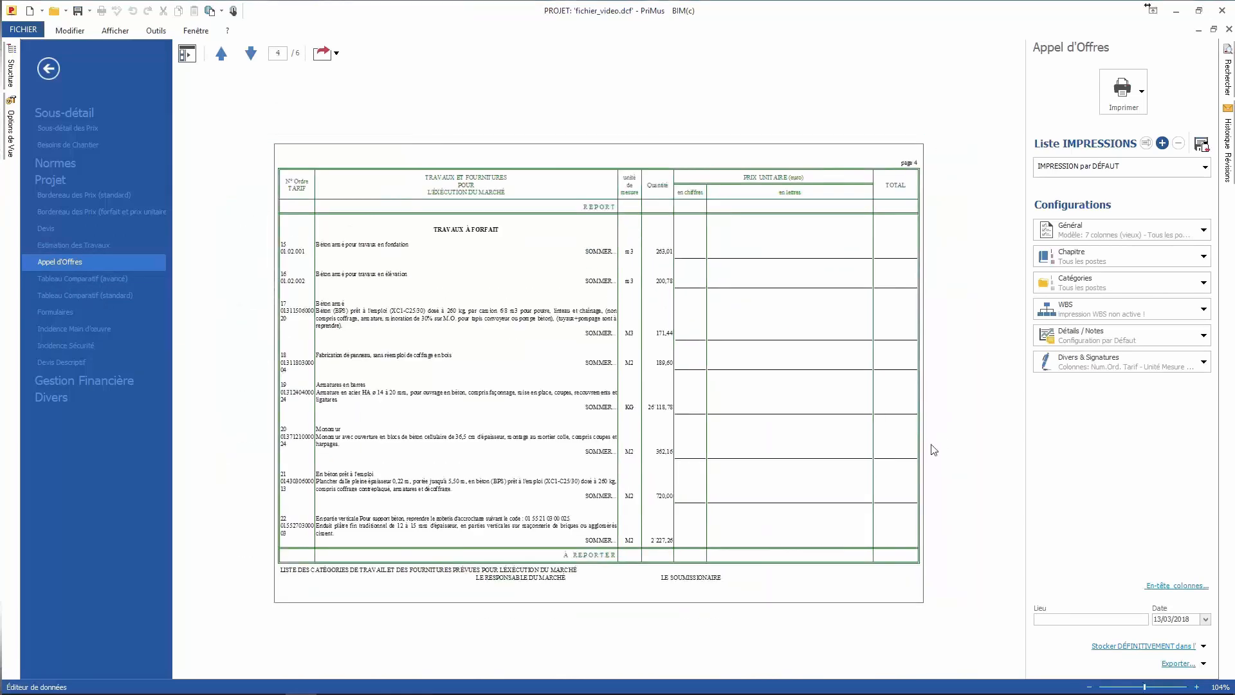
pyautogui.click(47, 70)
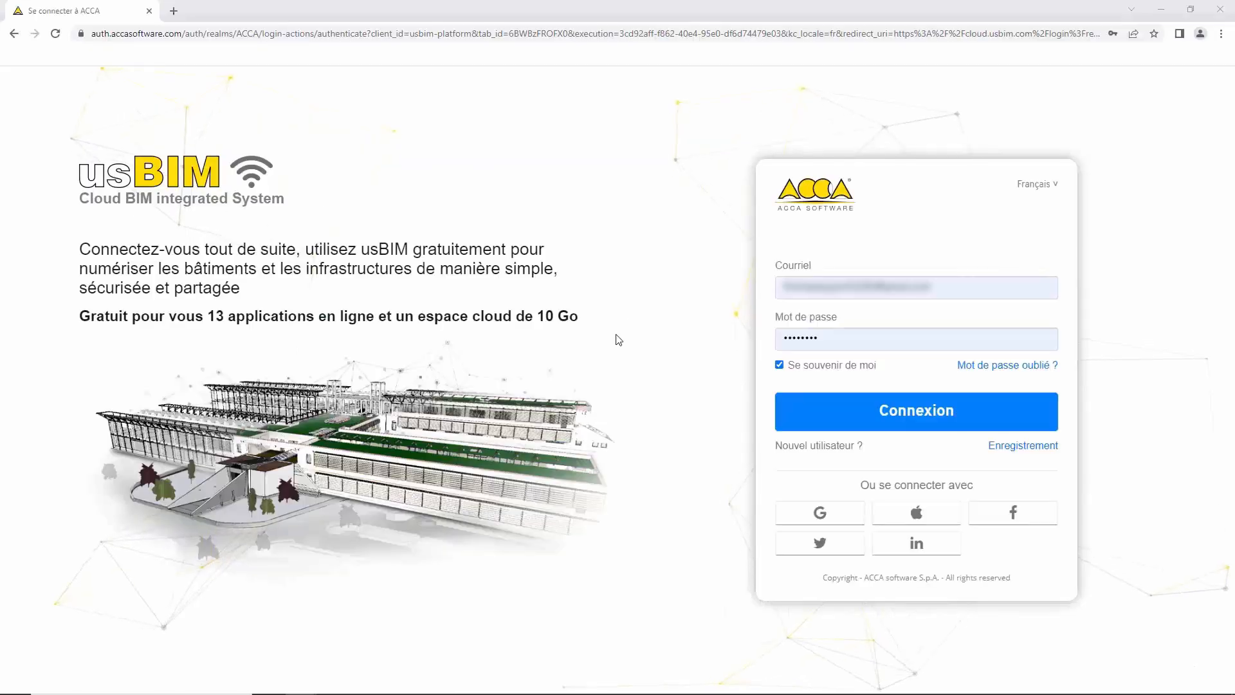
# Step: Sign in to the usBIM cloud platform in the browser and open the Métré folder of "Projet Maison Dubois"
pyautogui.click(881, 425)
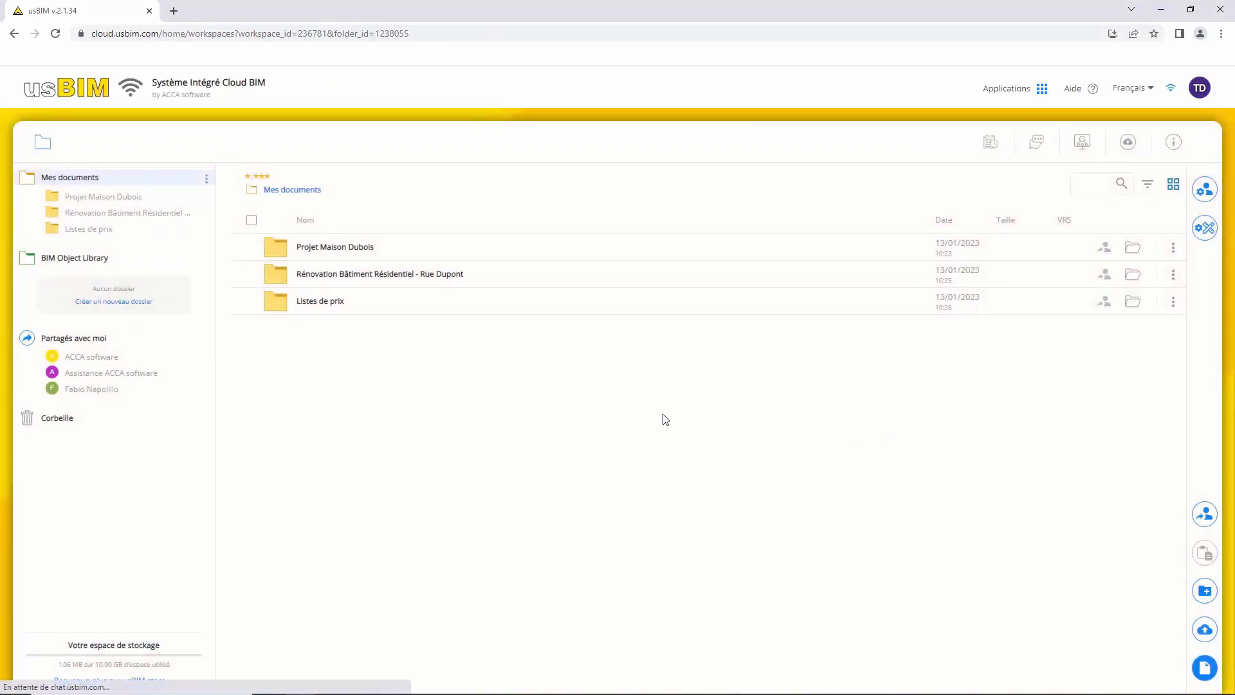
pyautogui.doubleClick(350, 251)
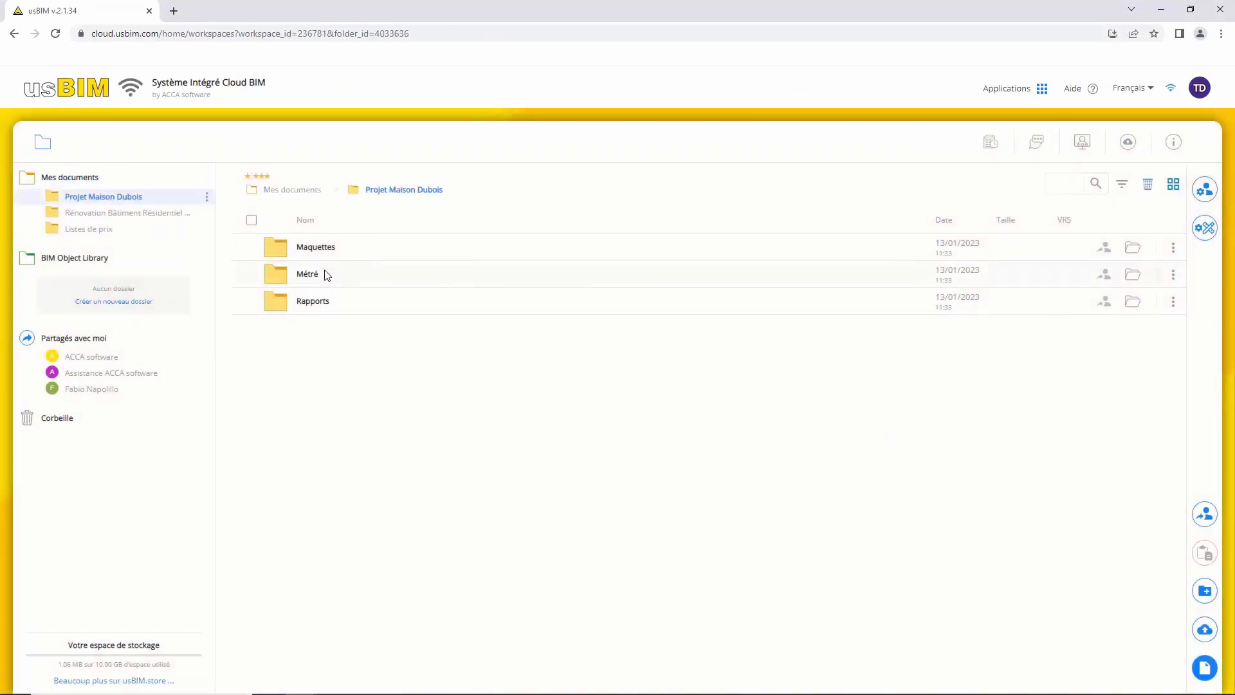
pyautogui.doubleClick(327, 275)
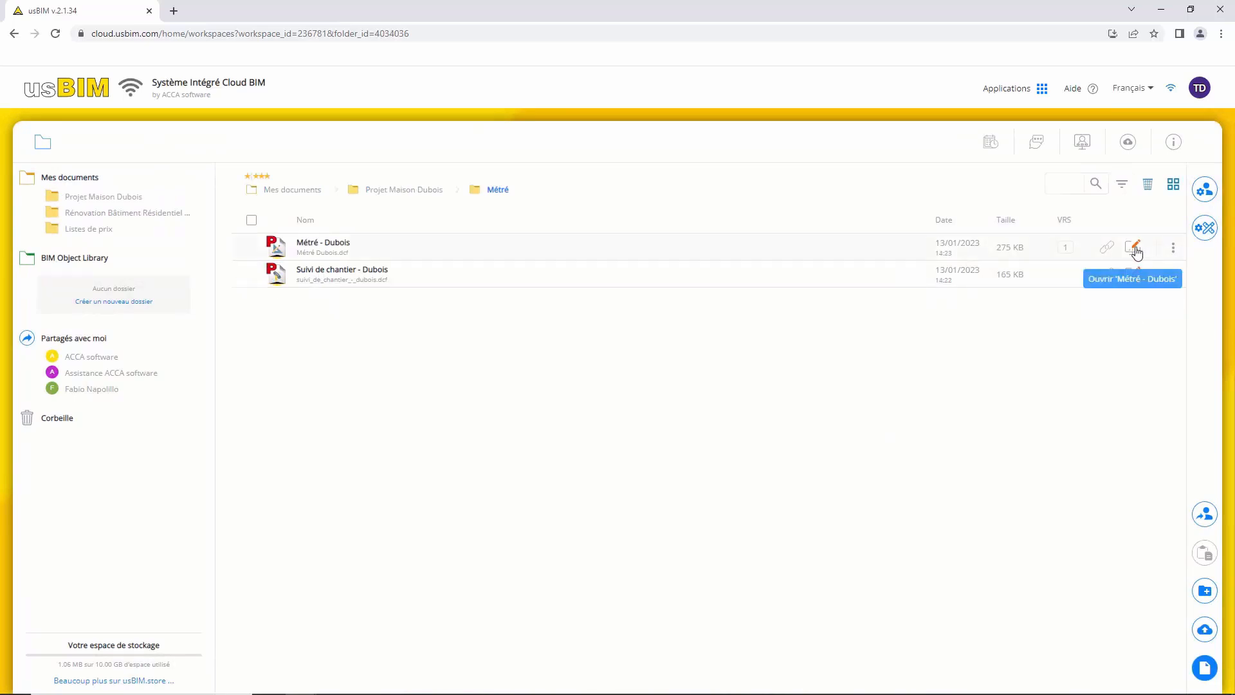
# Step: Open "Métré - Dubois" for editing in PriMus (online) and display its price list
pyautogui.click(1174, 247)
pyautogui.moveTo(1173, 315)
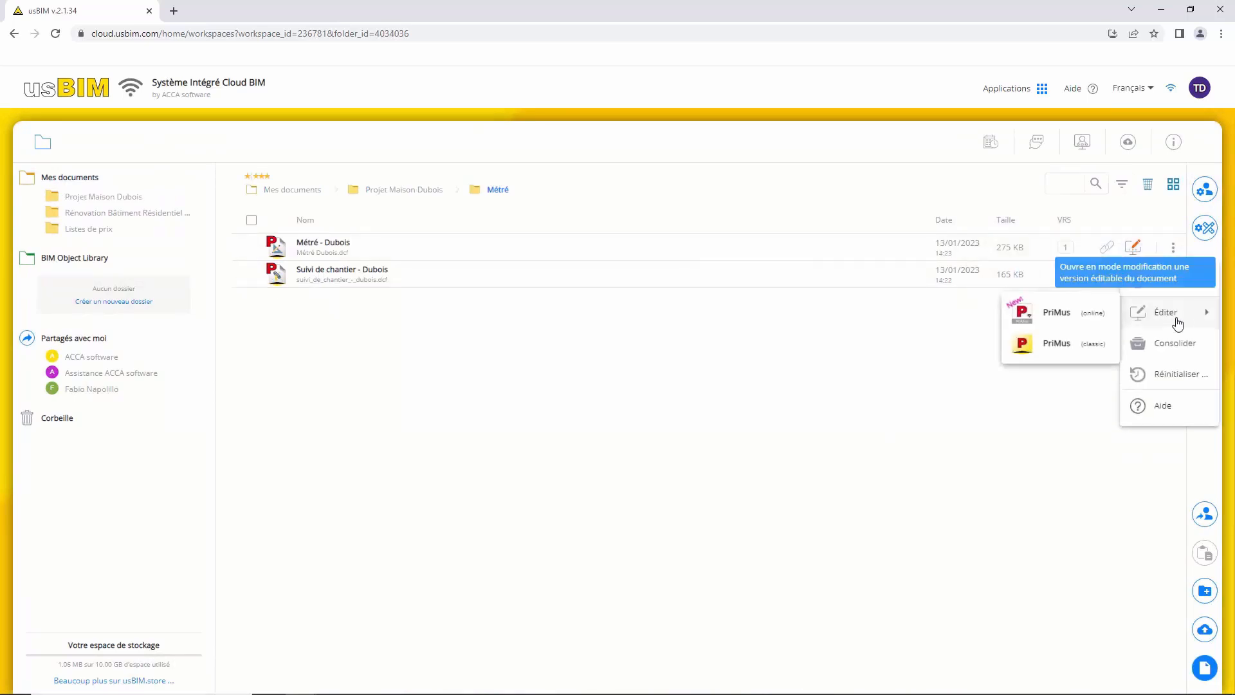
pyautogui.click(1044, 317)
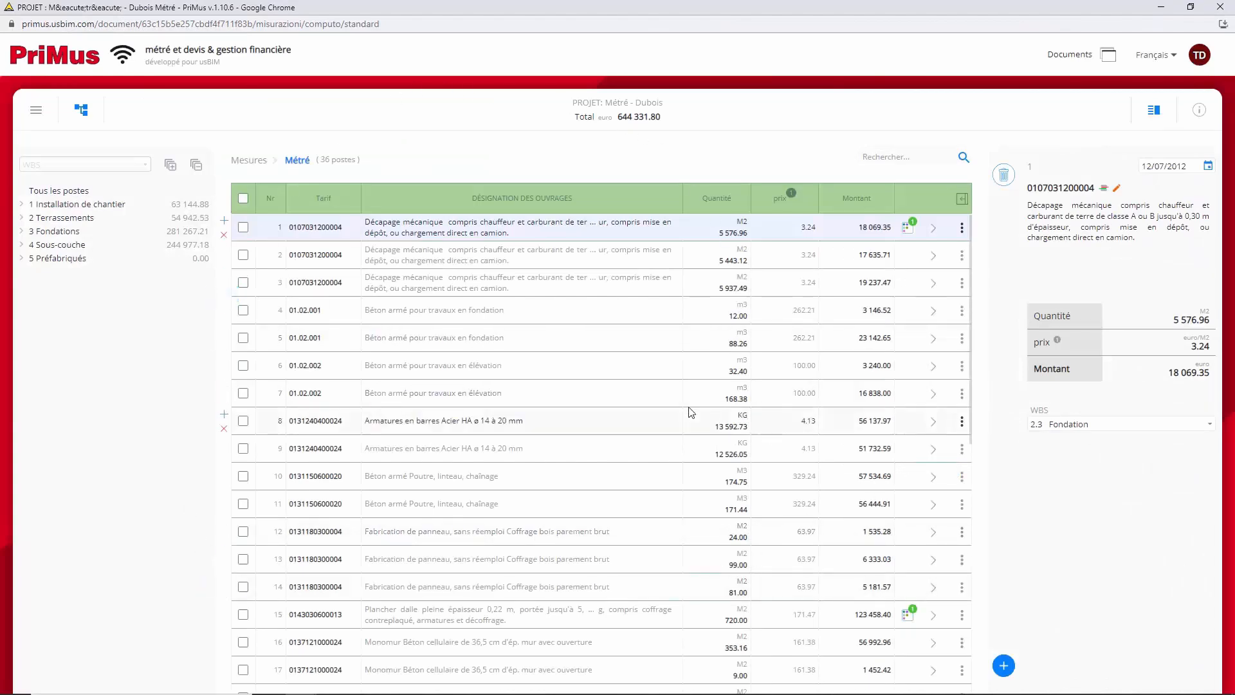
pyautogui.click(36, 111)
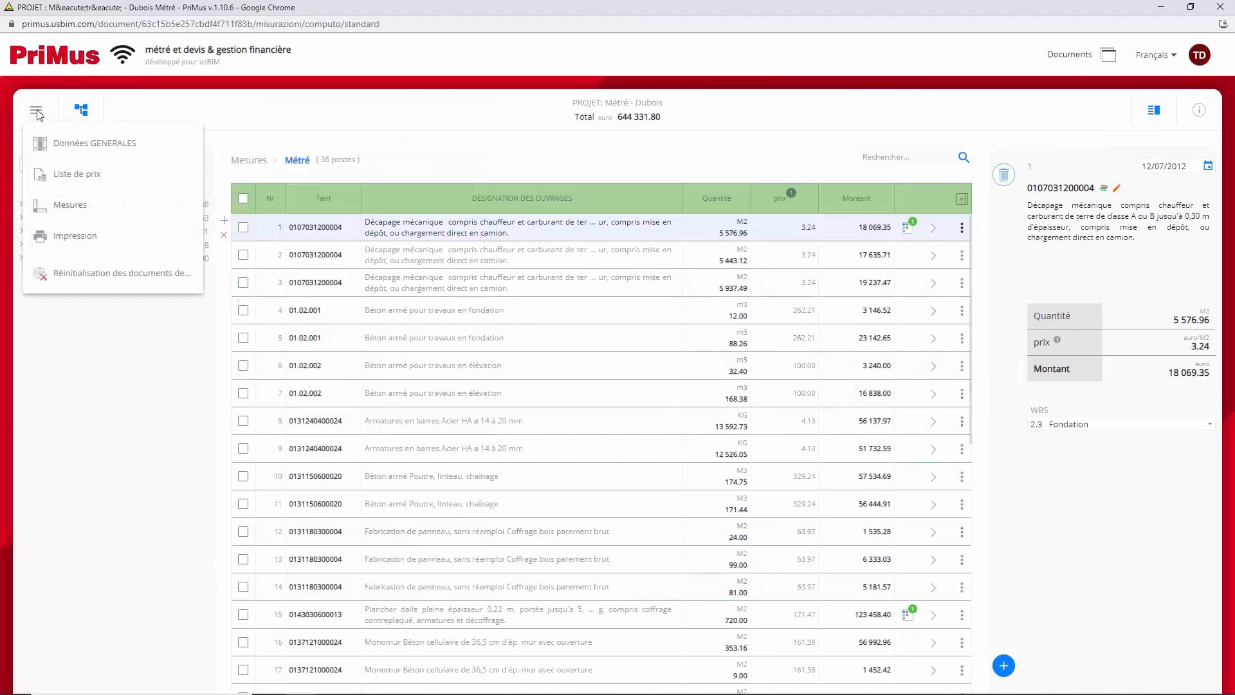
pyautogui.click(109, 182)
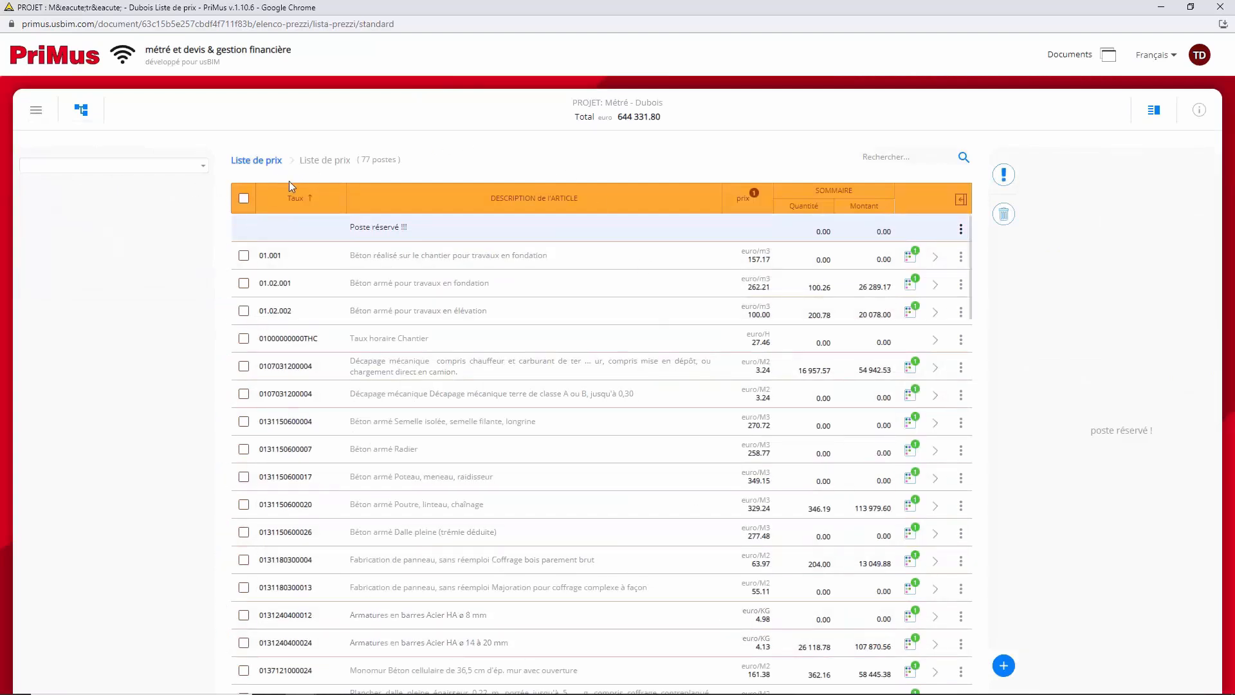
# Step: Open the project's general data and examine its WBS structure down the whole tree
pyautogui.click(38, 112)
pyautogui.click(117, 149)
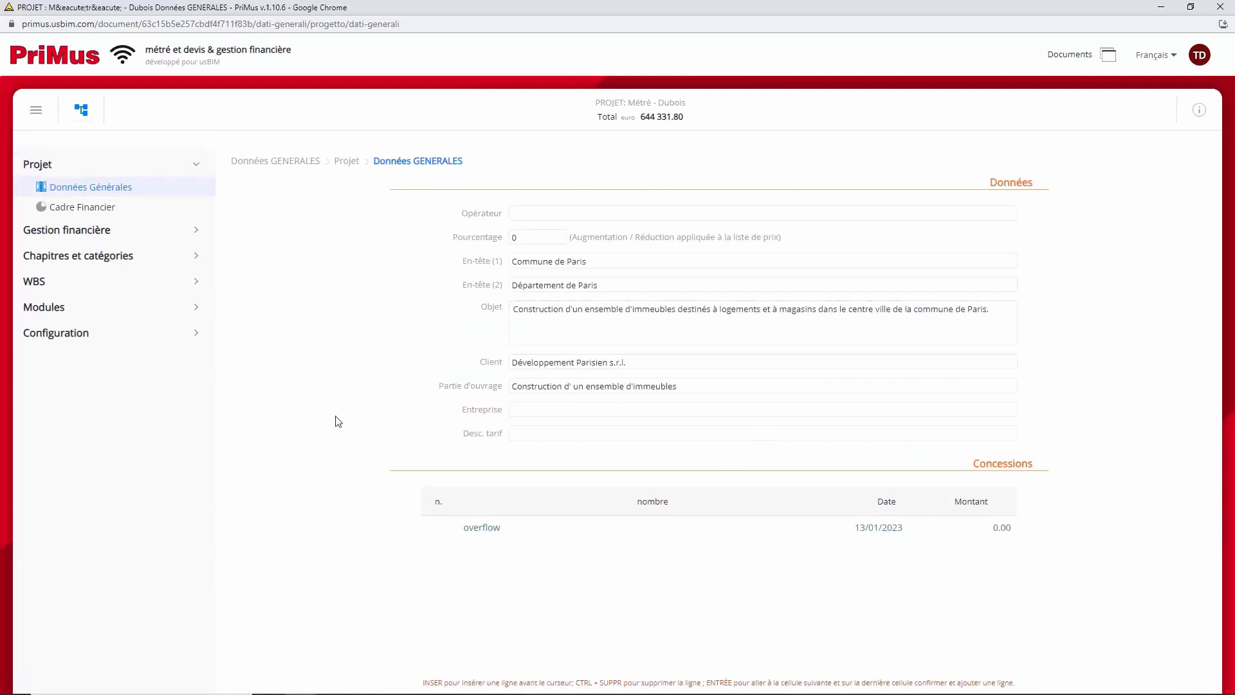
pyautogui.click(192, 282)
pyautogui.click(147, 270)
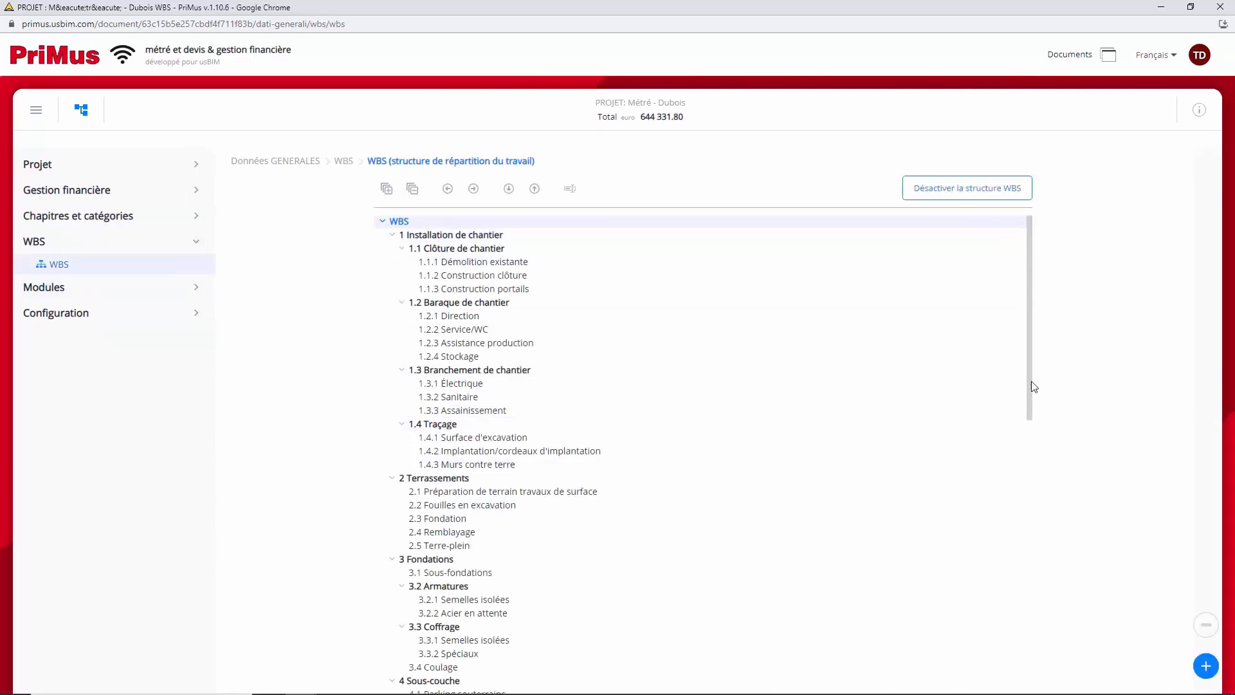
pyautogui.moveTo(1032, 385); pyautogui.dragTo(1023, 538)
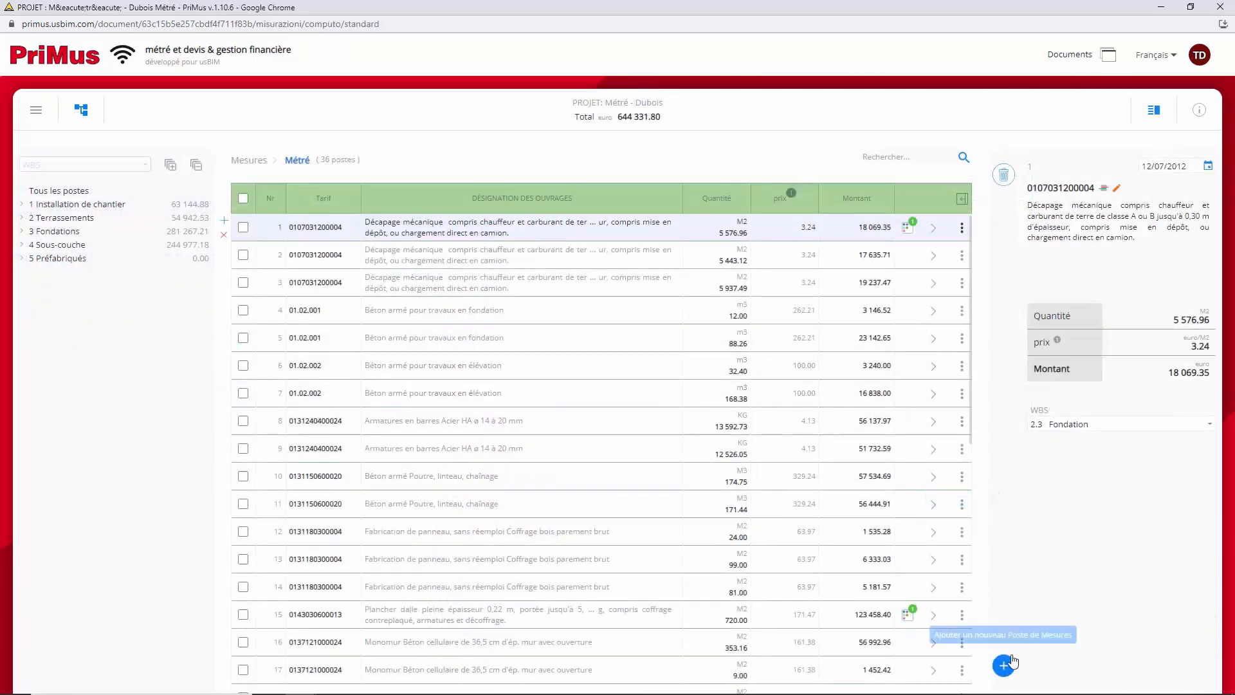
# Step: Add item 01.02.001 "Béton armé pour travaux en fondation" to the take-off from "Liste de Prix 2023", searching for "Béton armé"
pyautogui.click(1005, 665)
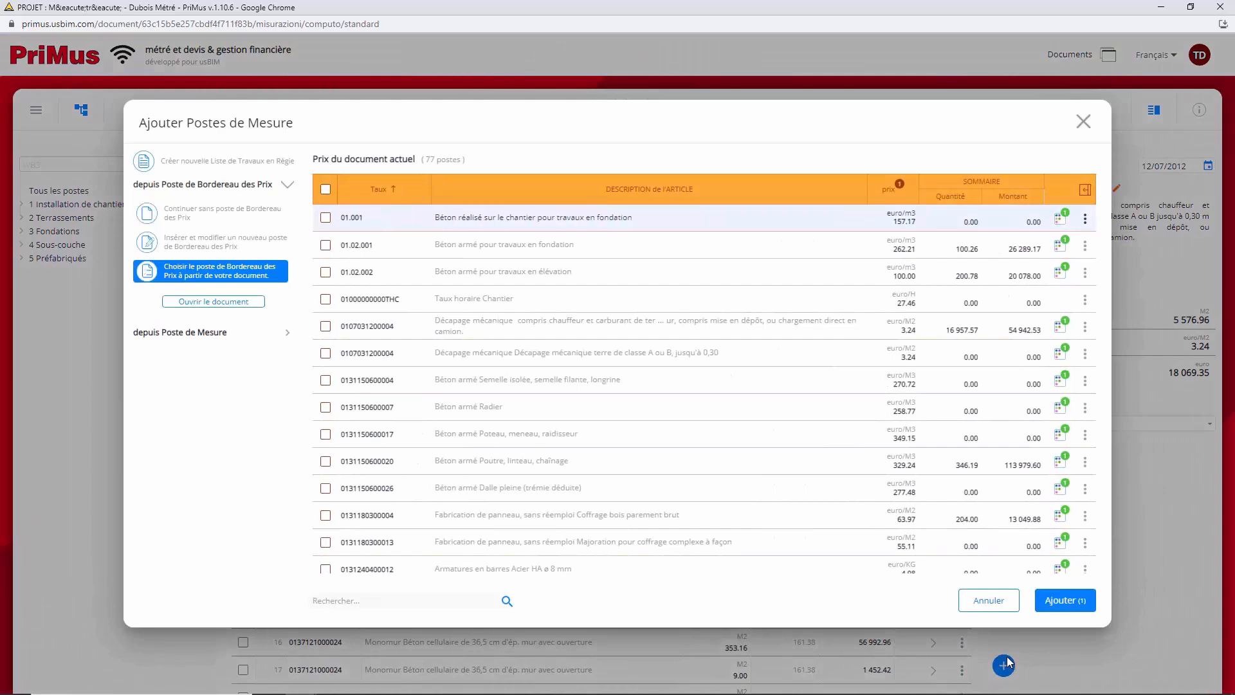
pyautogui.click(219, 302)
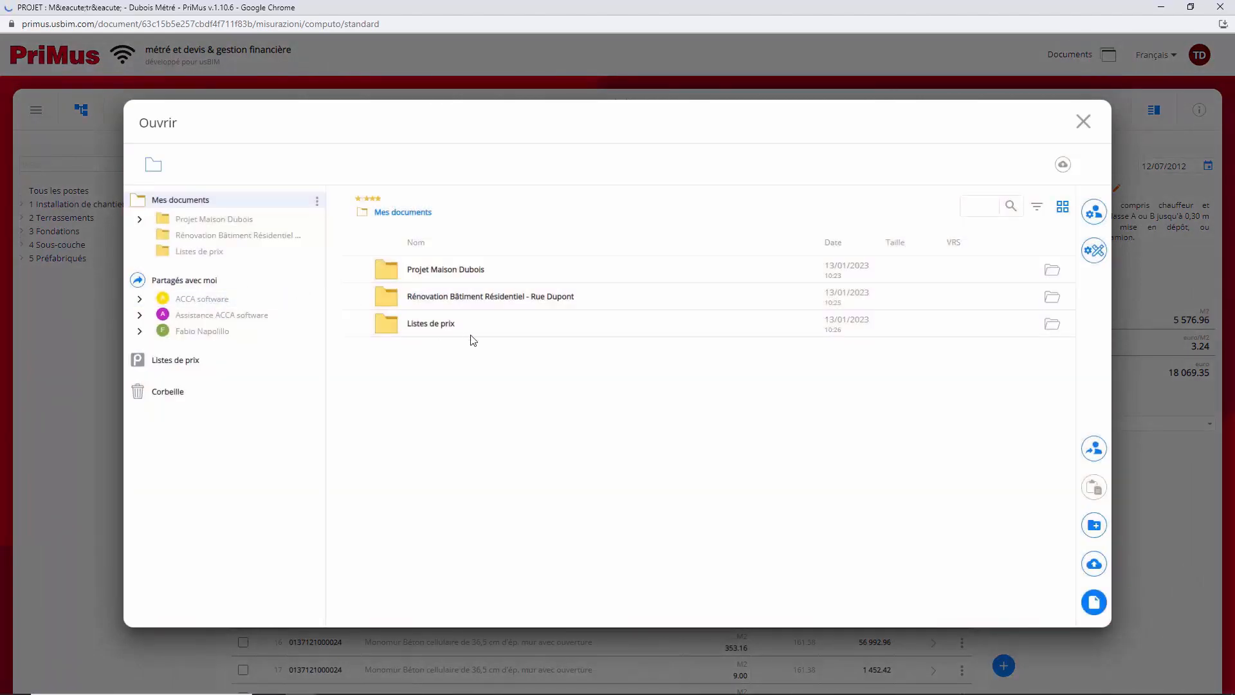
pyautogui.doubleClick(470, 333)
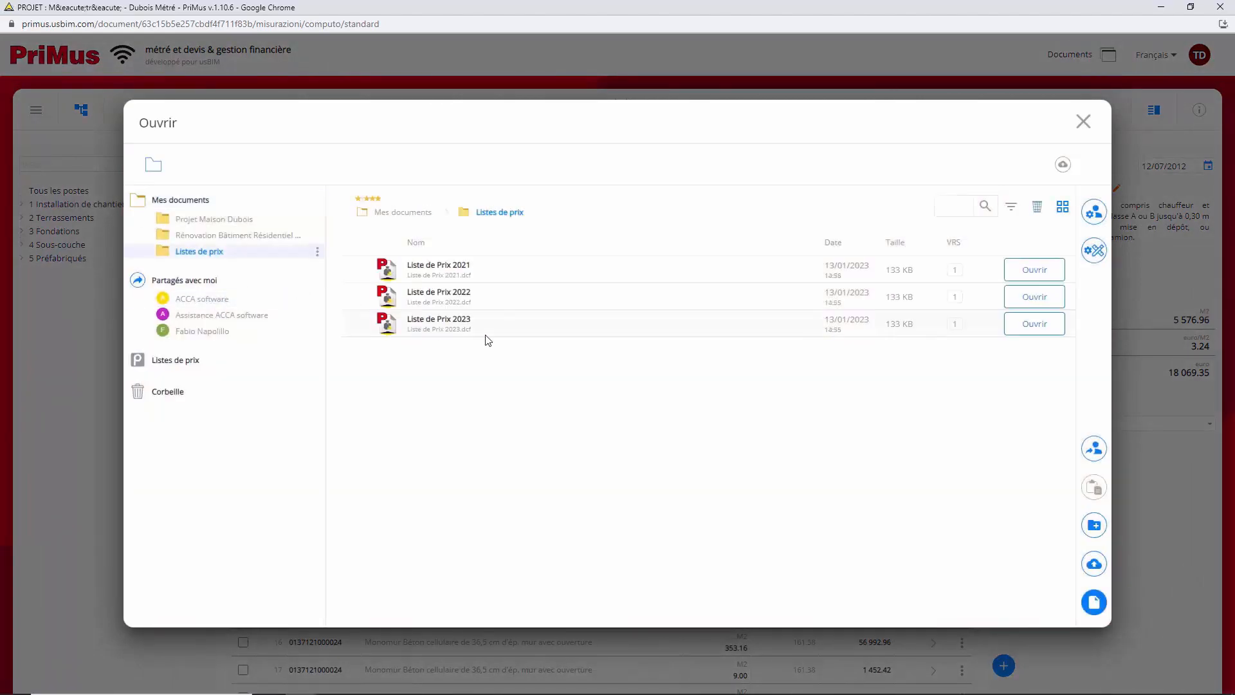
pyautogui.click(1034, 324)
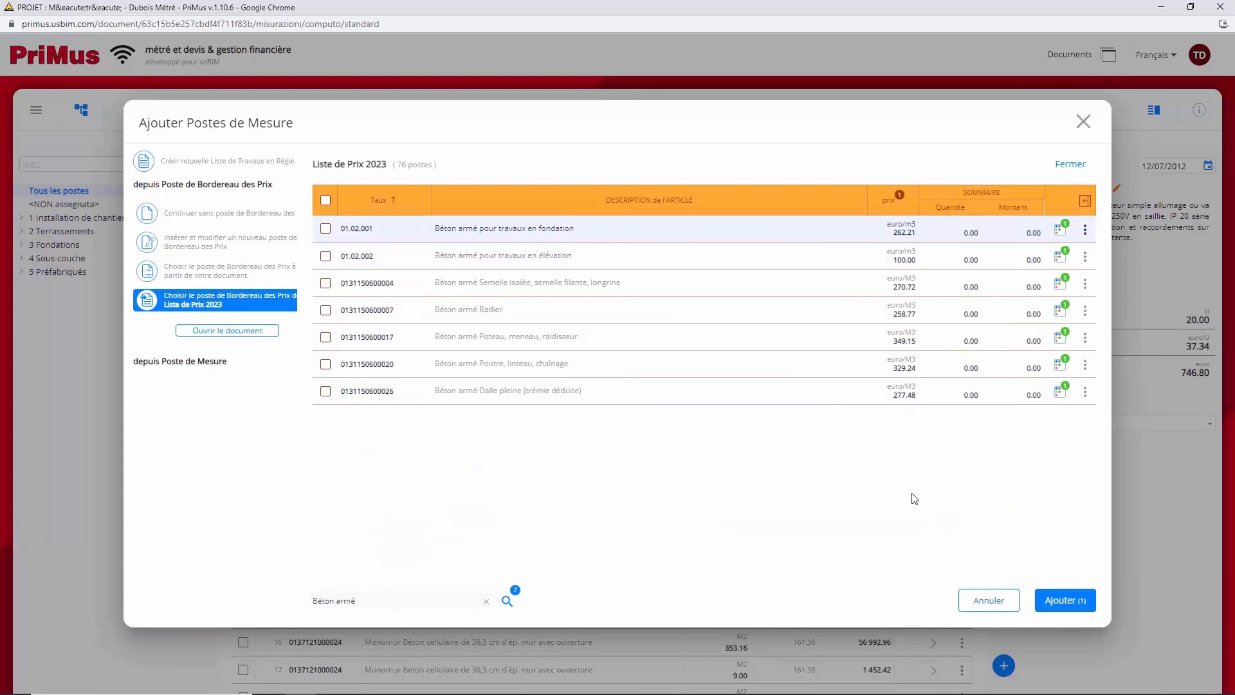
pyautogui.click(1066, 601)
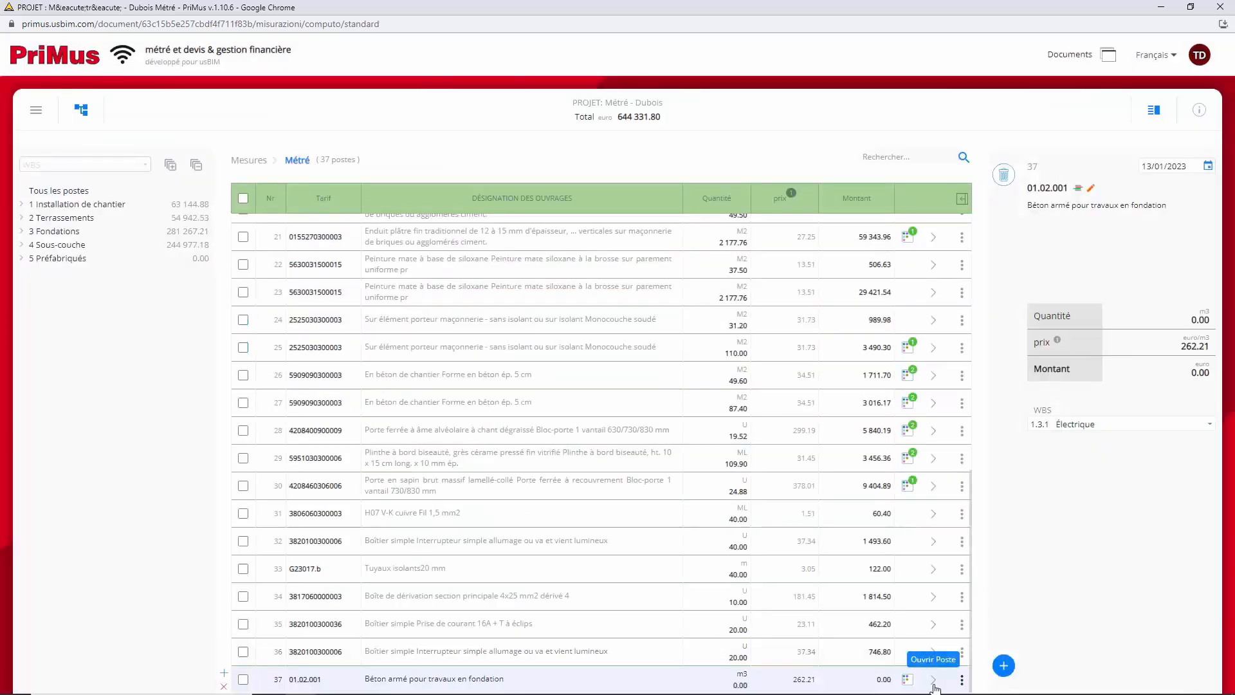
# Step: Open the new reinforced concrete item 37 and assign it to WBS "3.4 Coulage"
pyautogui.click(934, 677)
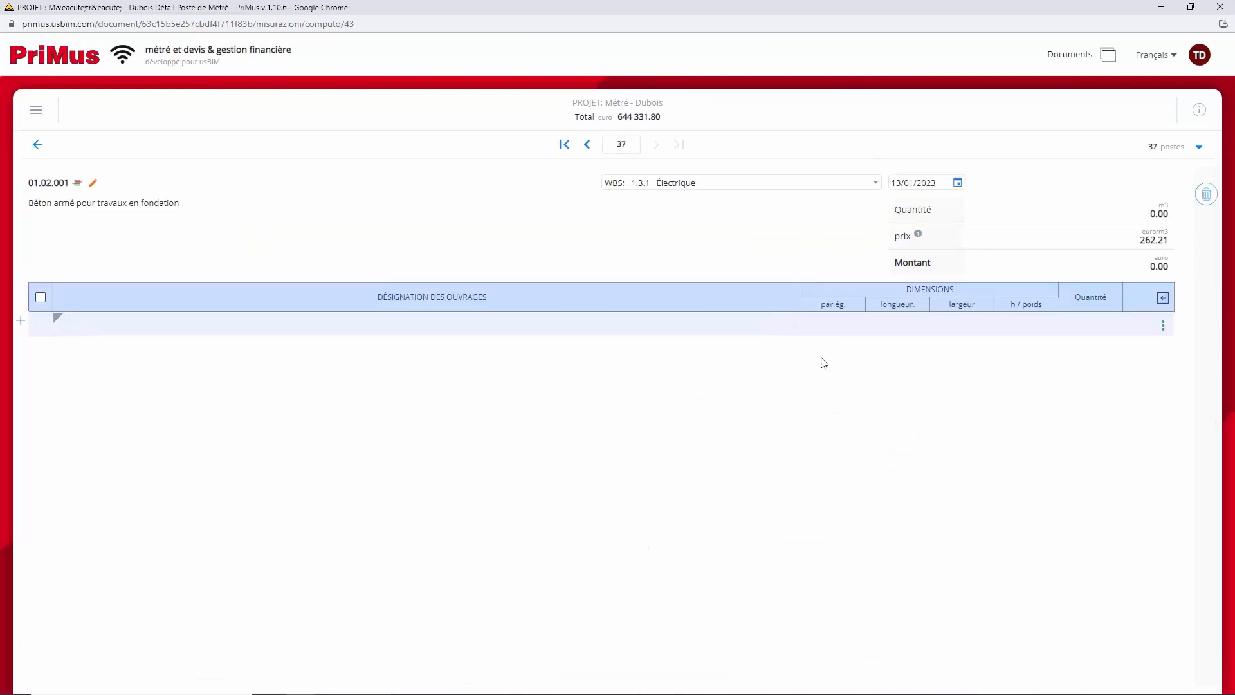
pyautogui.click(831, 184)
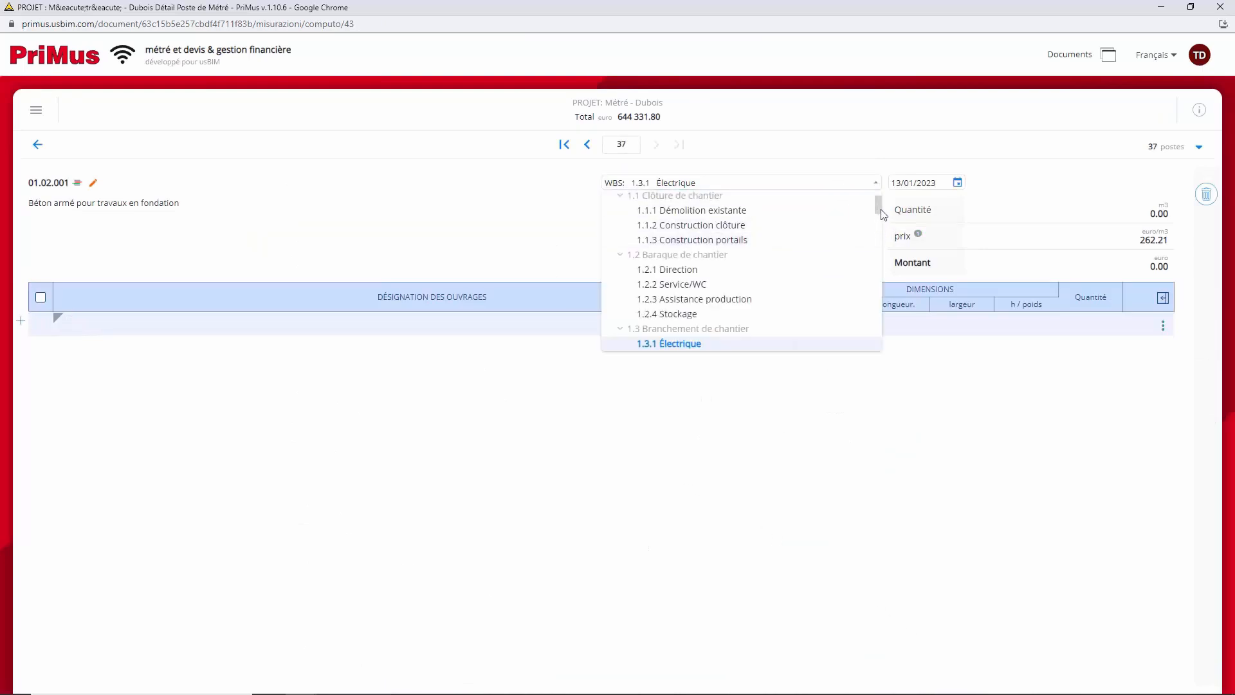
pyautogui.moveTo(881, 217); pyautogui.dragTo(878, 276)
pyautogui.click(672, 207)
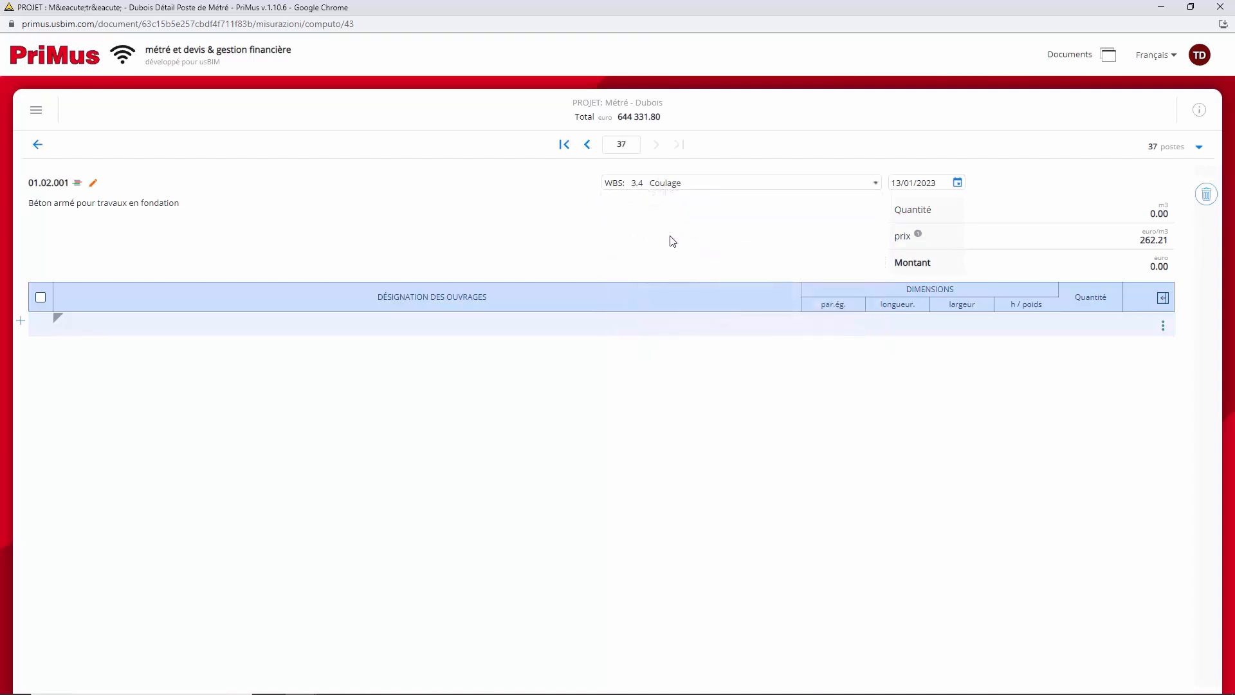
# Step: Enter a "Côté Nord" measurement row with 3 equal parts, length 5.36, width 2.56 and height 1.58
pyautogui.click(280, 333)
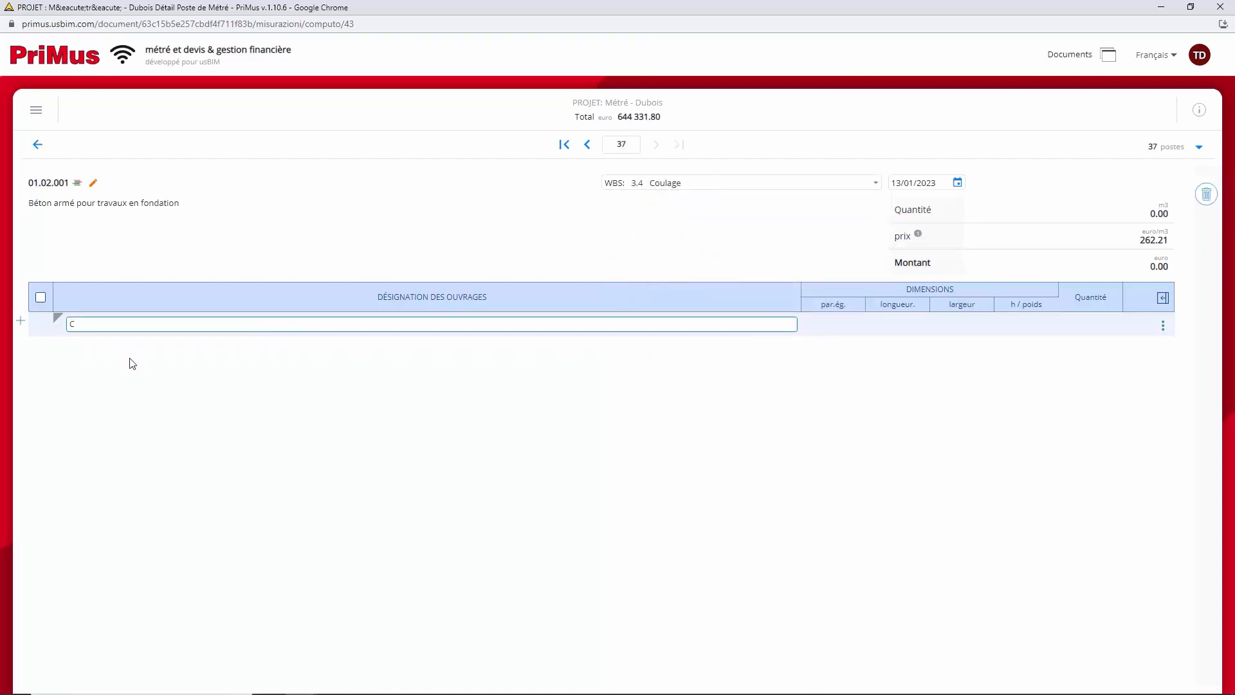
pyautogui.write('Côté Nord')
pyautogui.press('Tab')
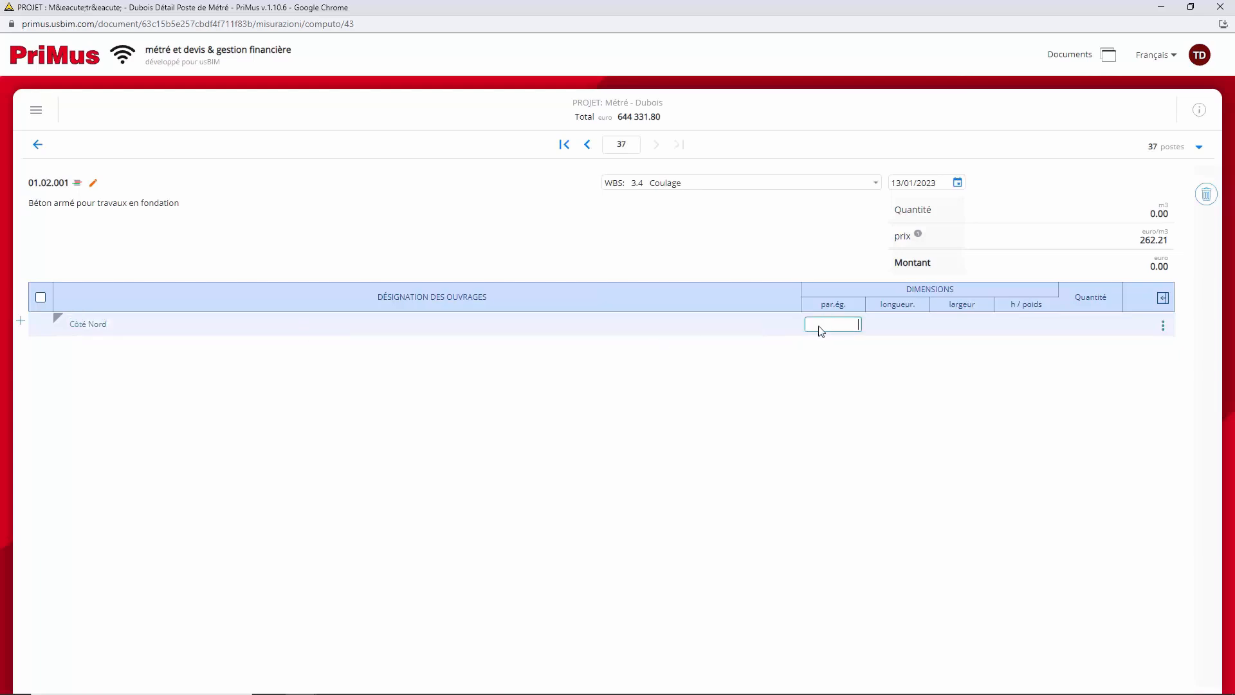
pyautogui.write('3')
pyautogui.press('Tab')
pyautogui.write('5')
pyautogui.press('Tab')
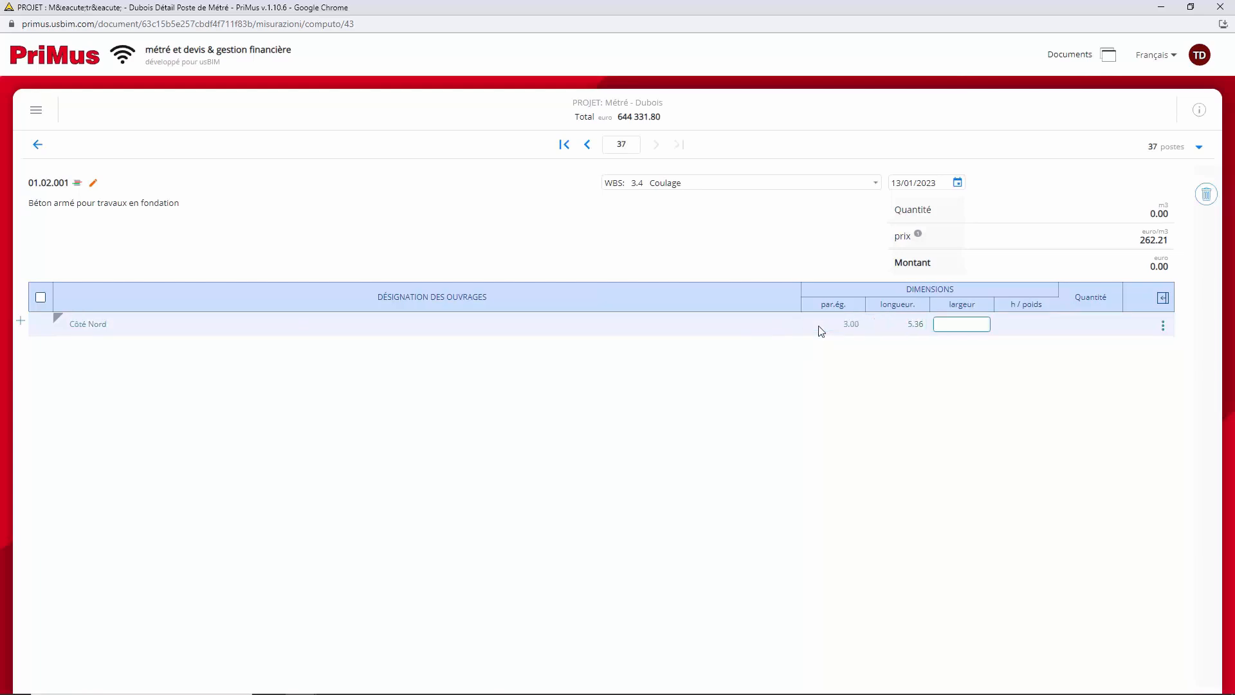
pyautogui.press('Tab')
pyautogui.write('1.5')
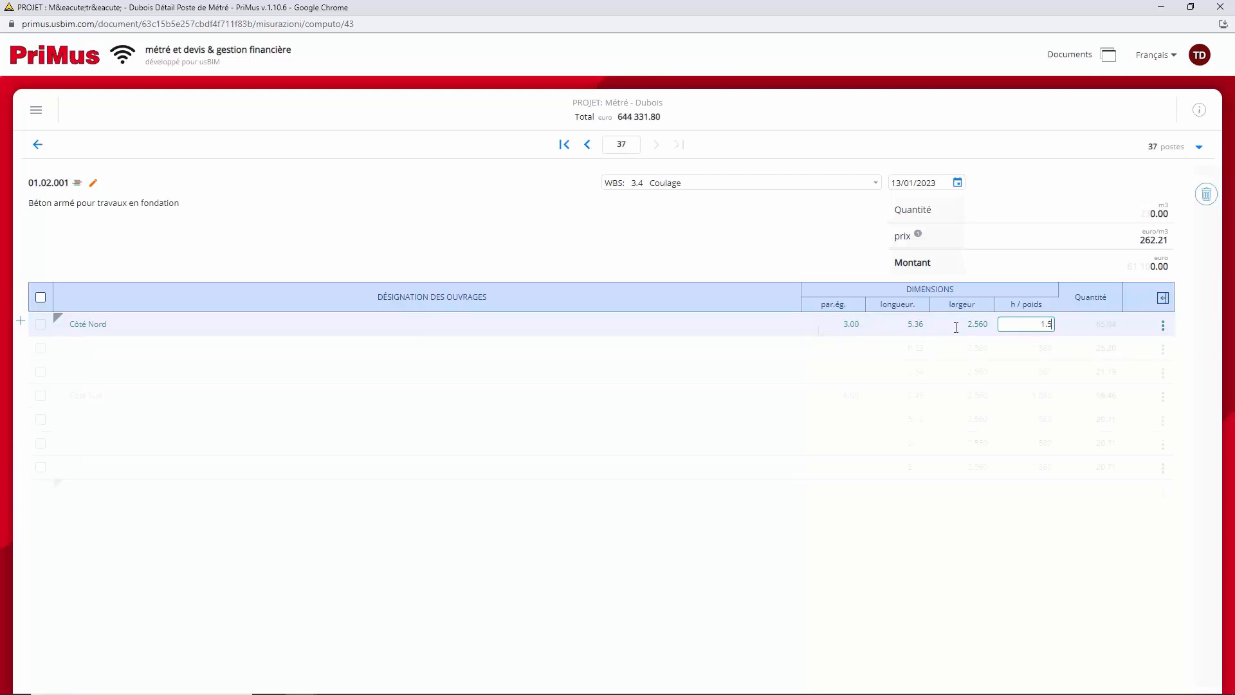
pyautogui.write('8')
pyautogui.press('Tab')
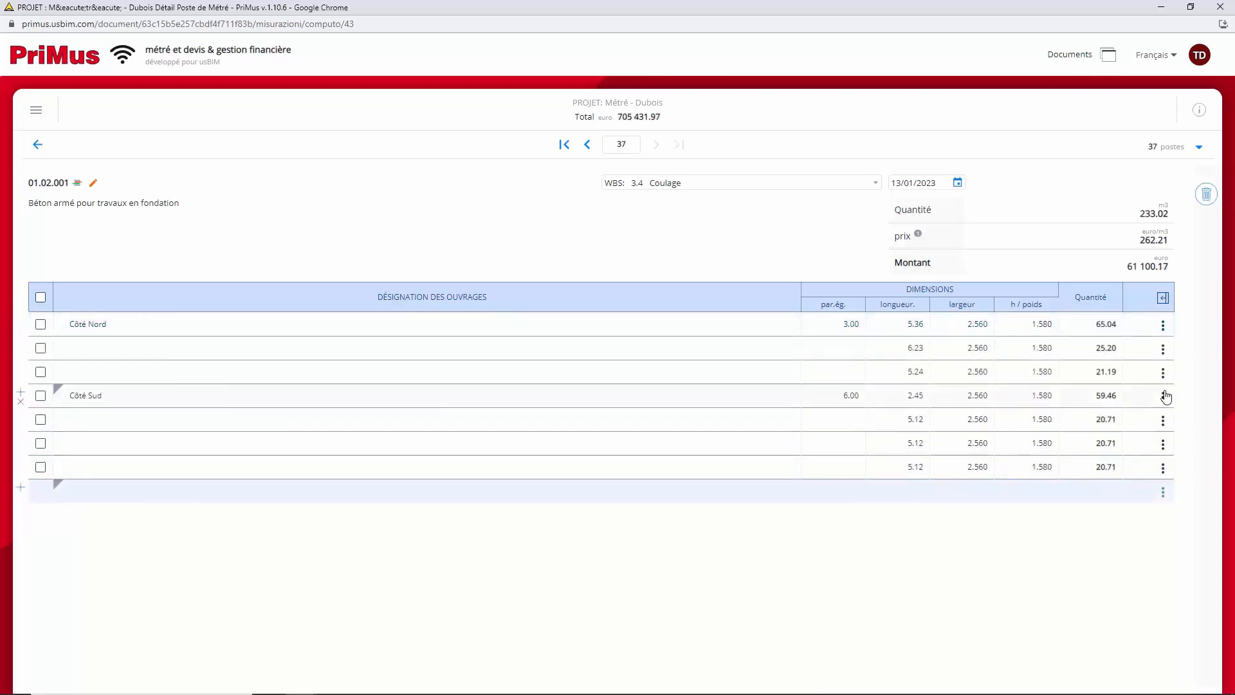
# Step: Insert partial totals below the "Côté Nord" row and above the last row, make the 6.23-long row negative, and return to the take-off
pyautogui.click(1163, 348)
pyautogui.click(1094, 381)
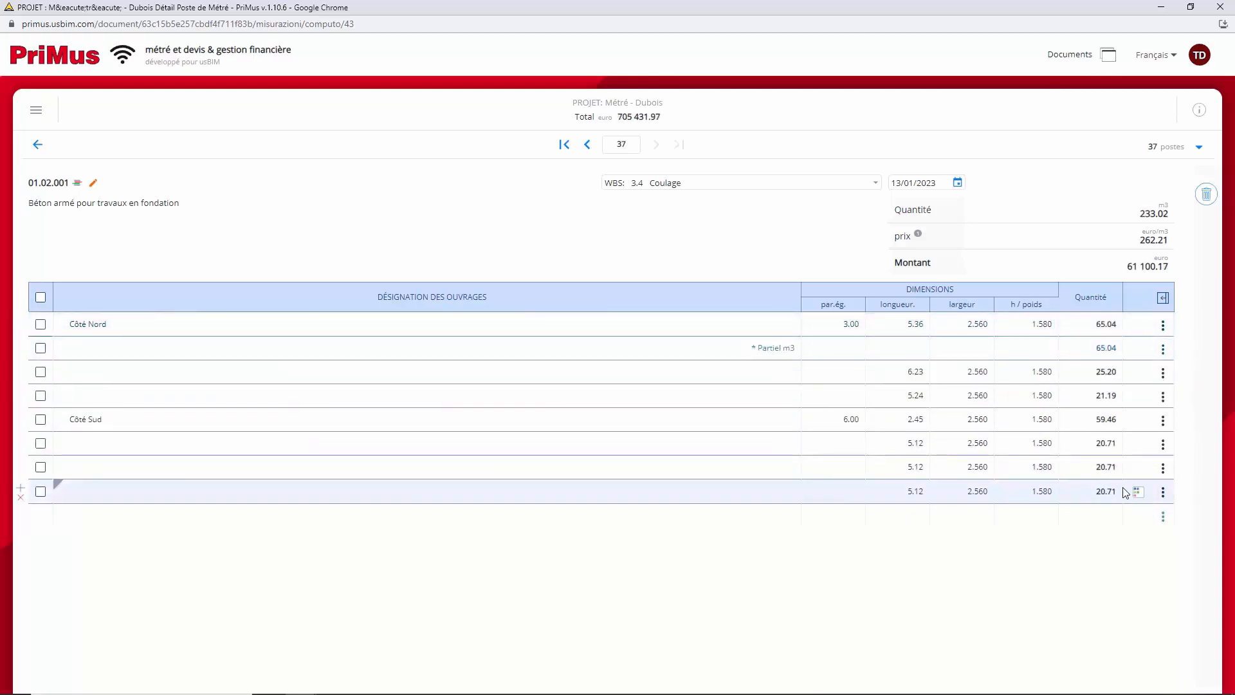
pyautogui.click(1163, 492)
pyautogui.click(1076, 517)
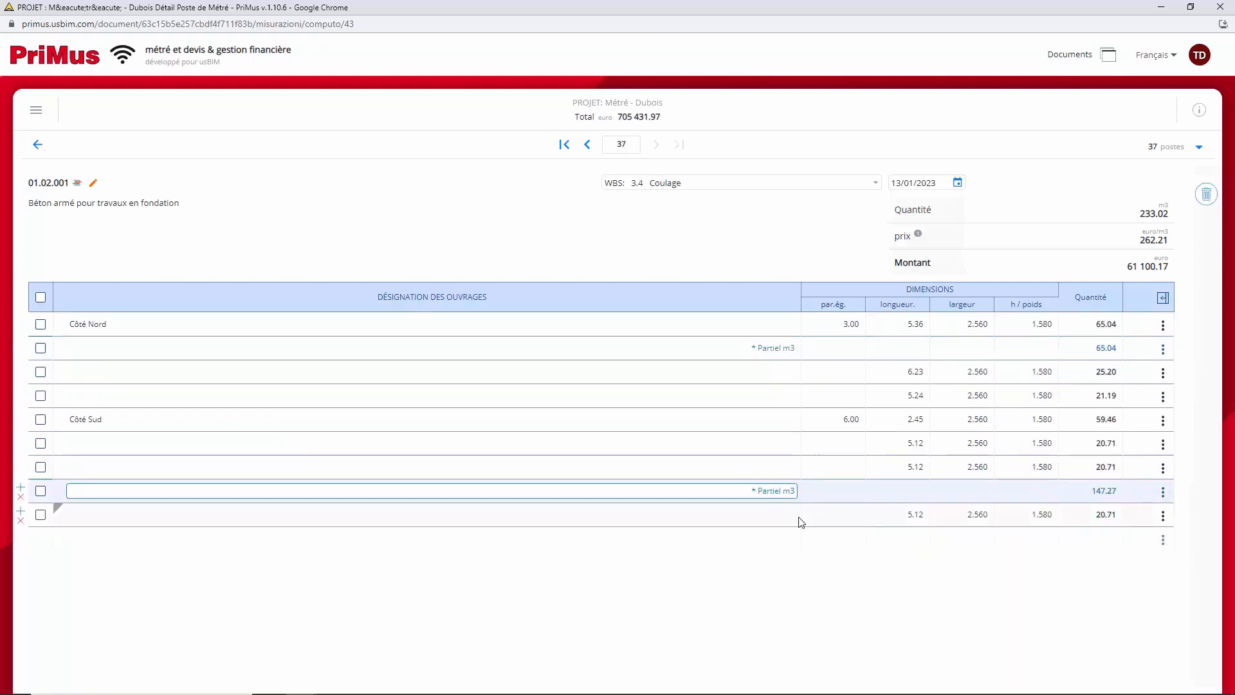
pyautogui.click(57, 365)
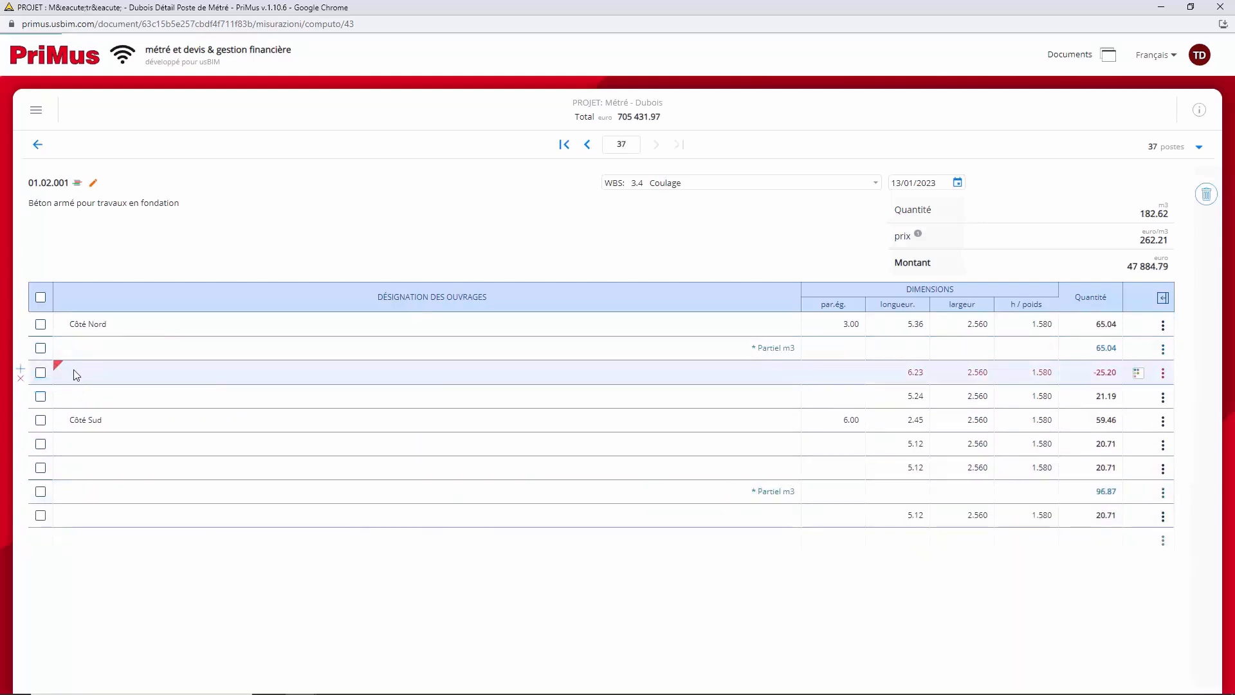
pyautogui.click(37, 145)
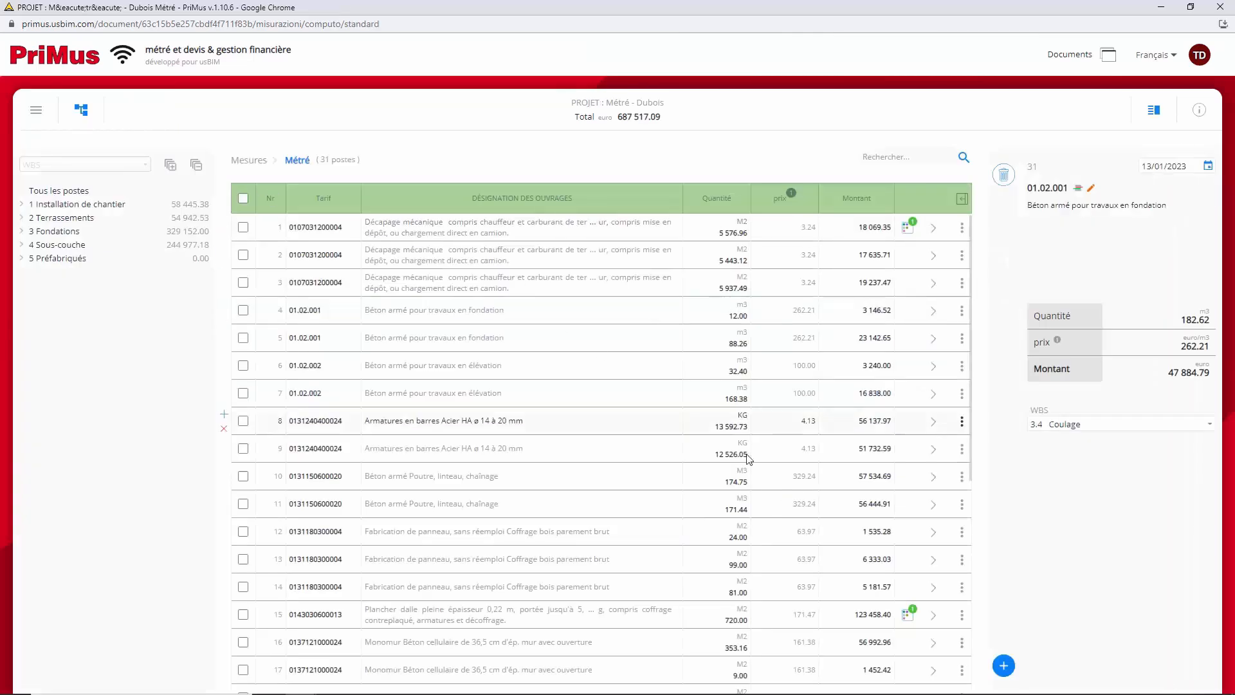
# Step: Copy all measurement items from the shared "Métré installation électrique - Dubois" document into the take-off
pyautogui.click(1003, 664)
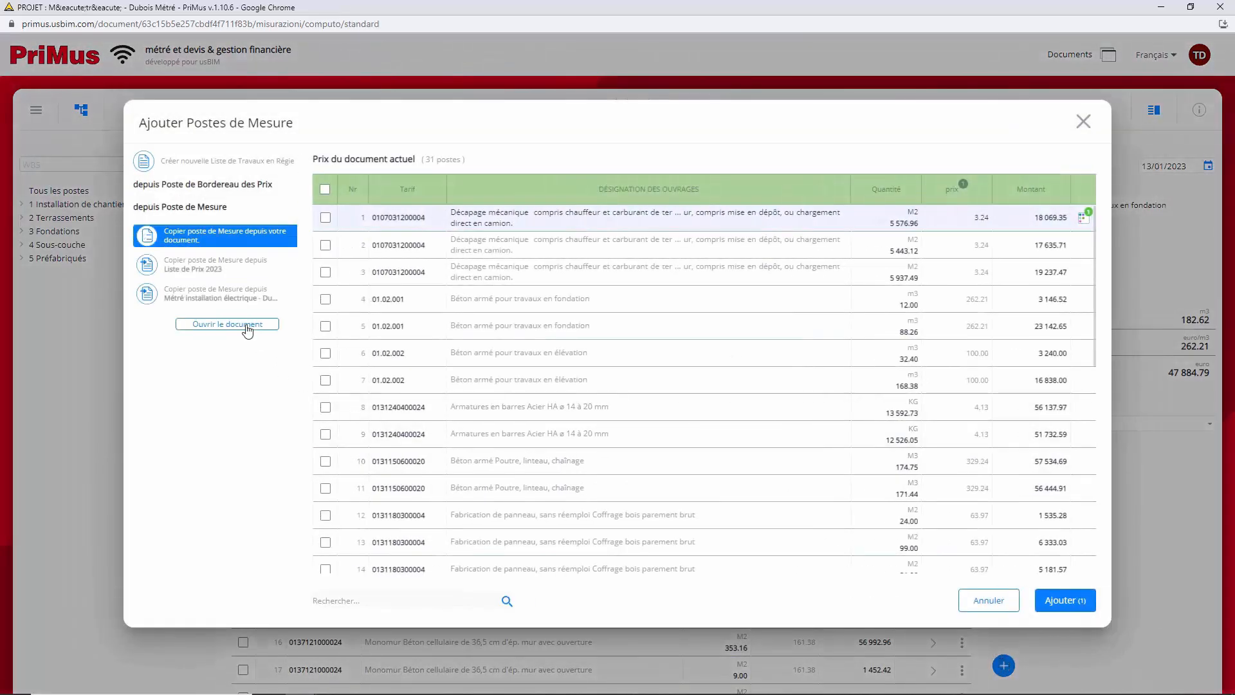
pyautogui.click(248, 330)
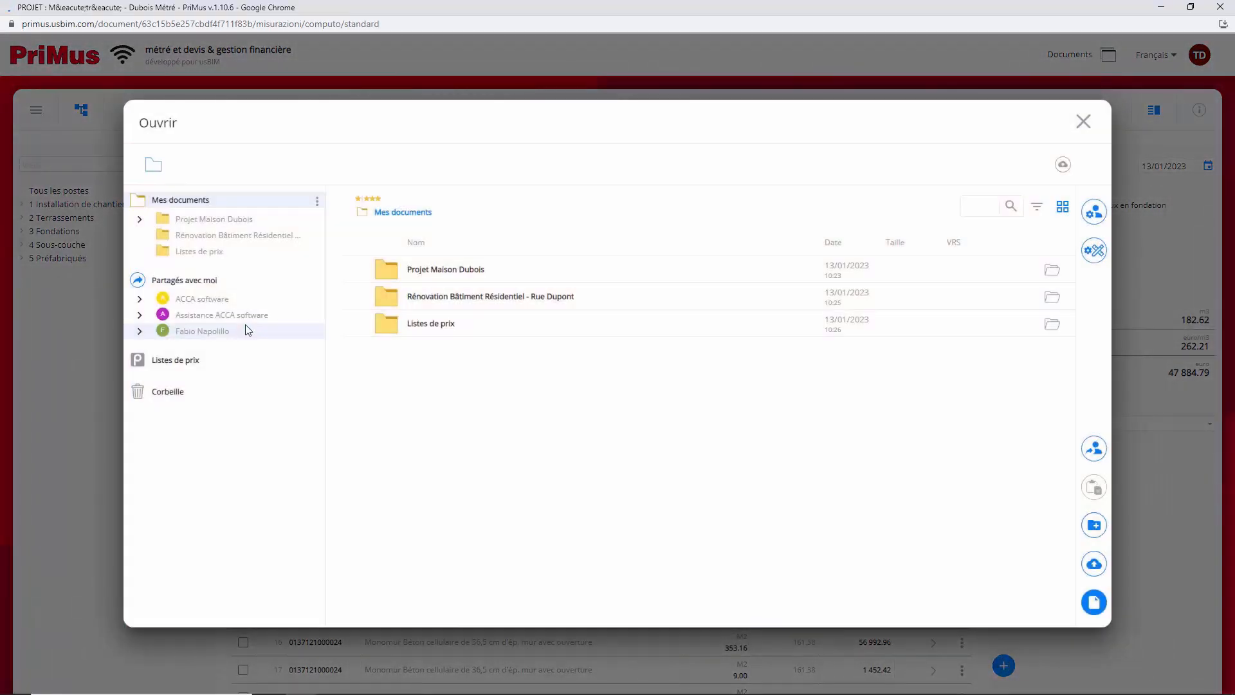
pyautogui.click(140, 330)
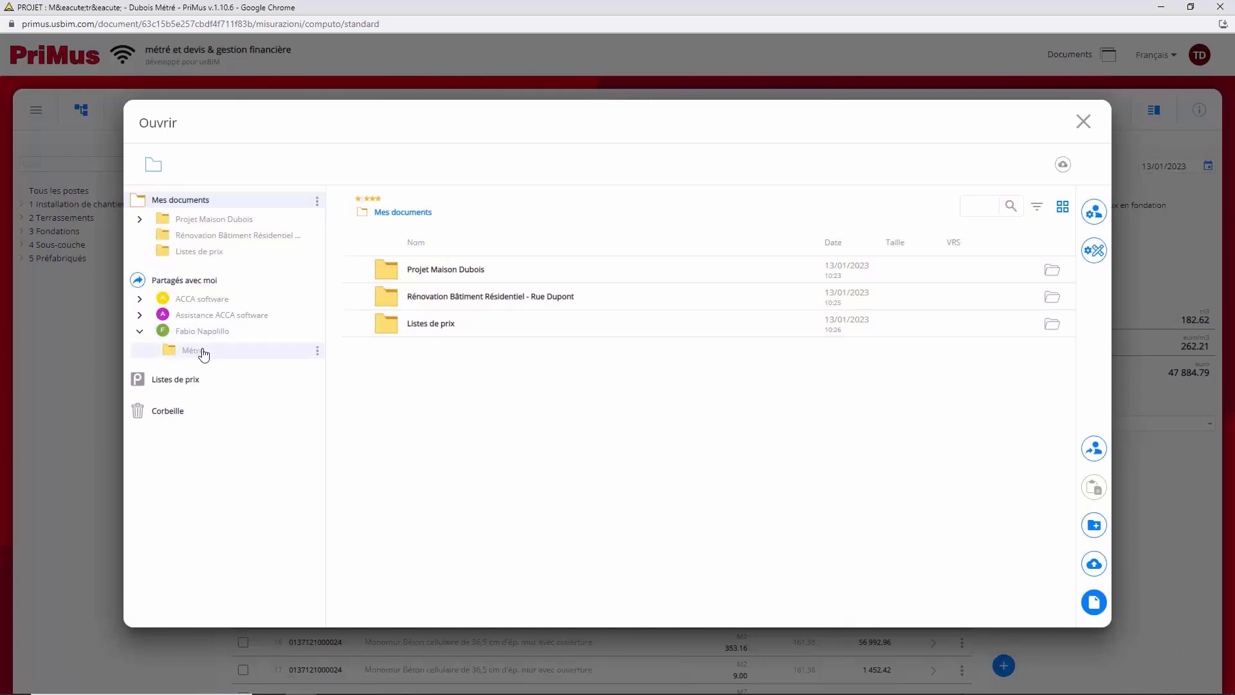
pyautogui.click(193, 351)
pyautogui.click(1032, 278)
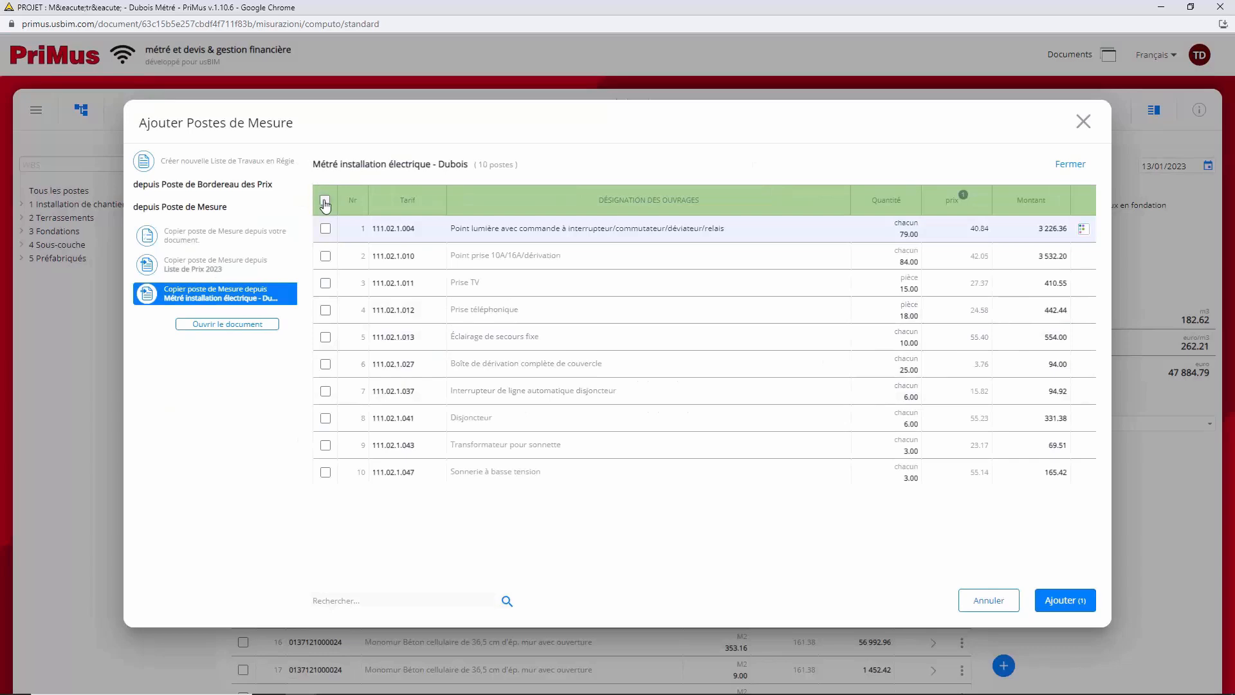
pyautogui.click(325, 202)
pyautogui.click(1065, 601)
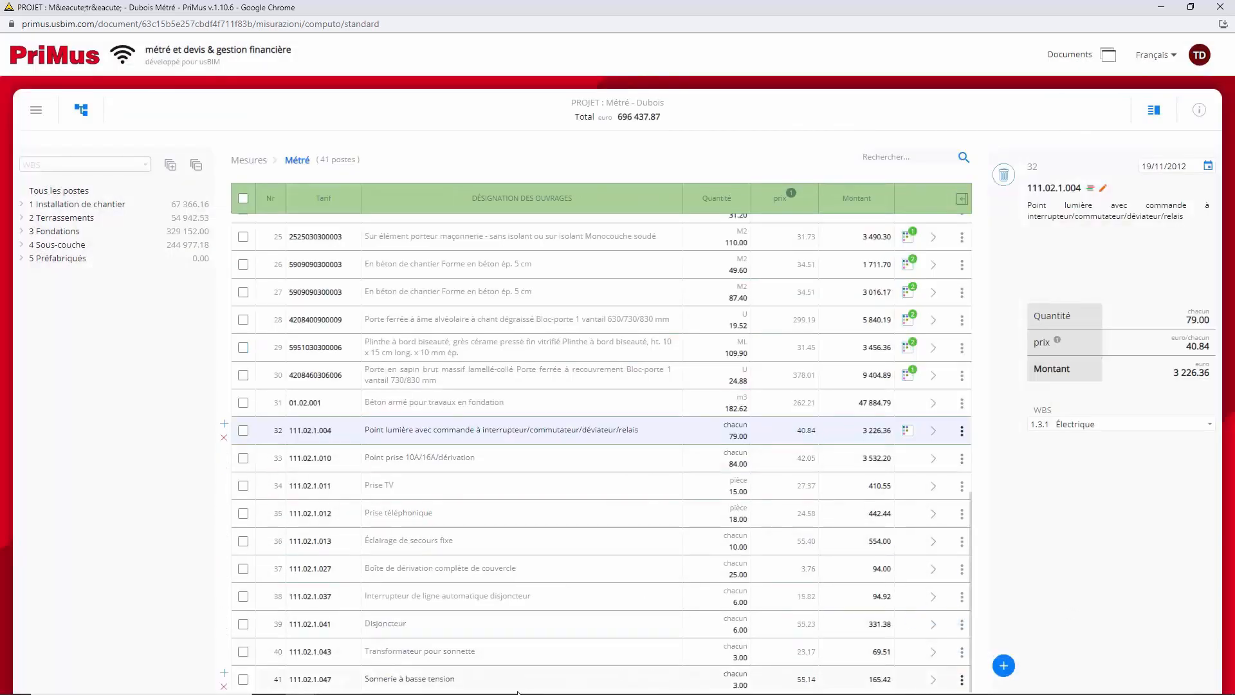
# Step: Expand the full WBS tree and filter the take-off to "3.4 Coulage"
pyautogui.click(170, 165)
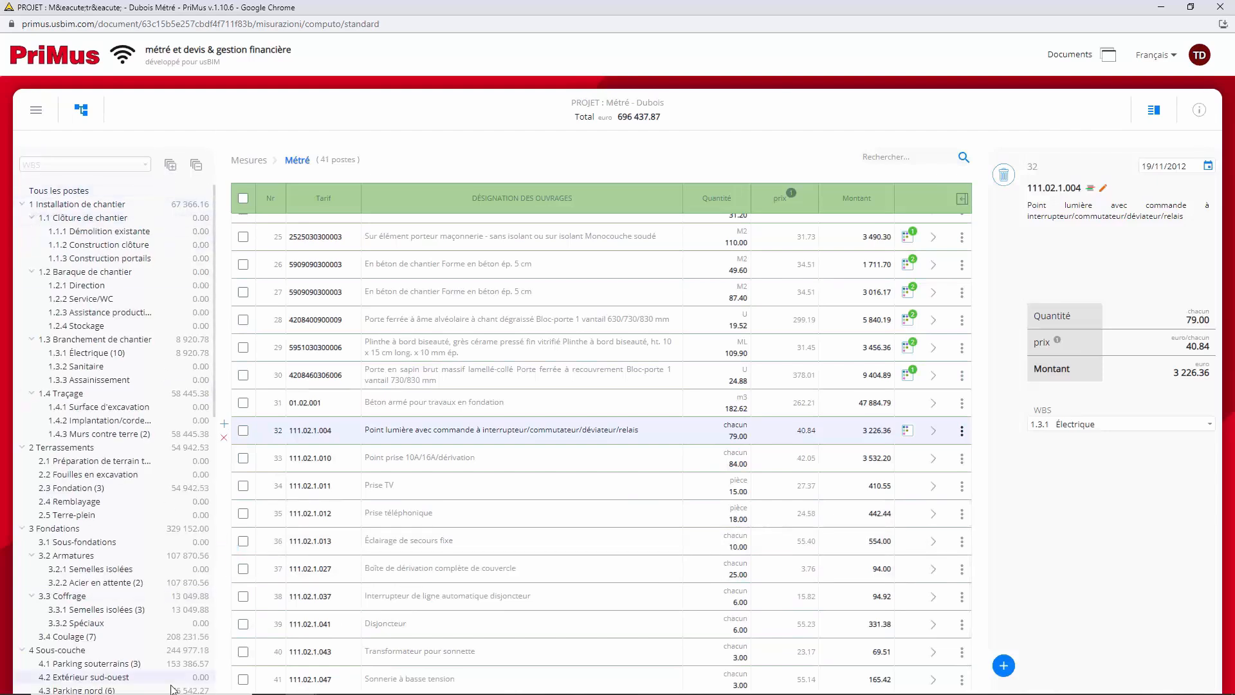
pyautogui.click(66, 636)
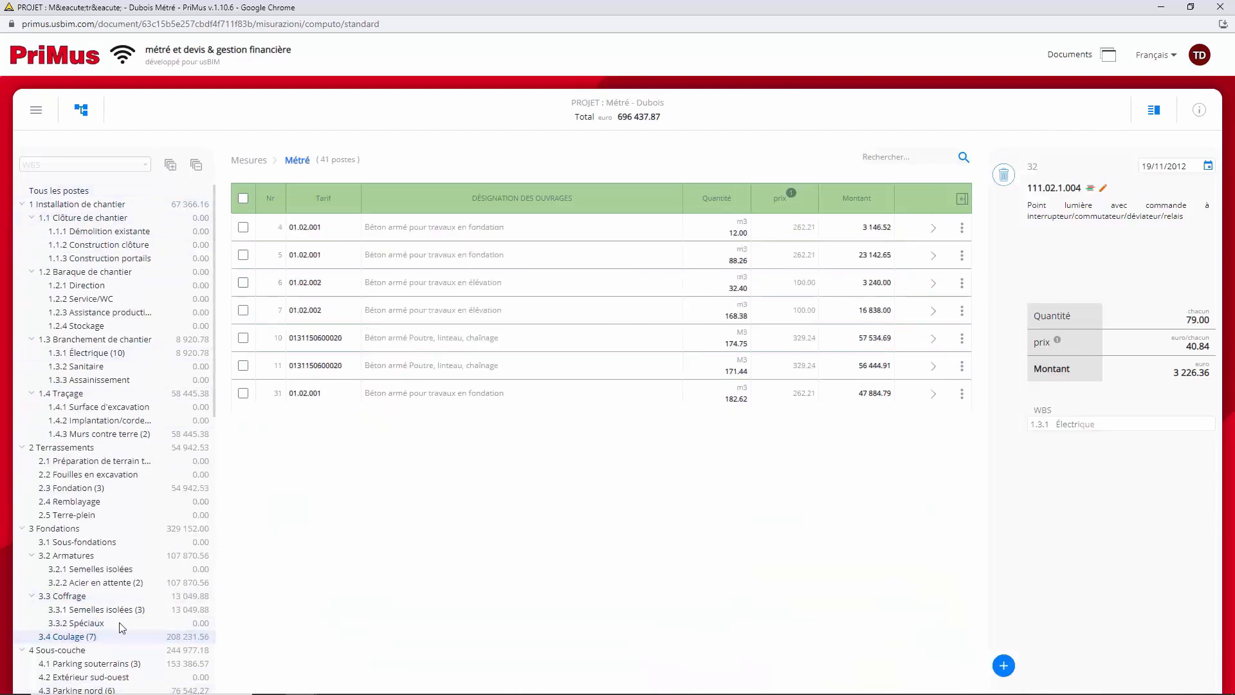
# Step: Preview the "Bordereau des prix (standard)" printout, look through its pages, and preview the "Appel d'Offre" printout
pyautogui.click(37, 112)
pyautogui.click(82, 237)
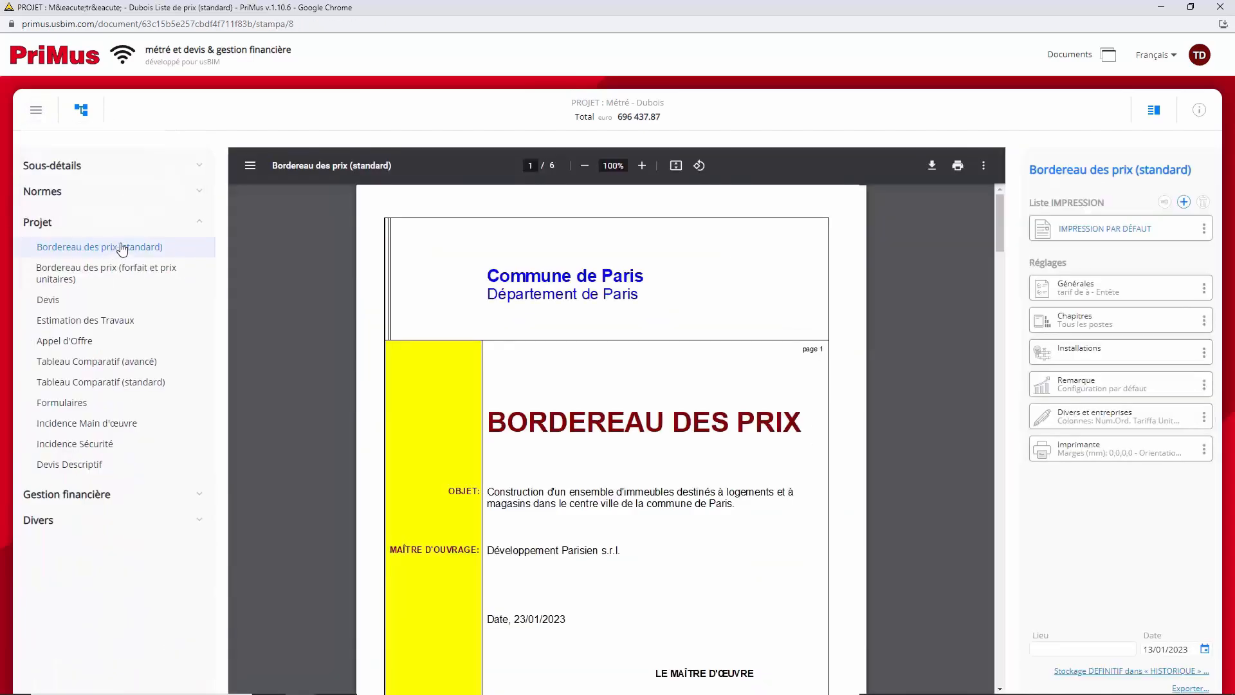
pyautogui.scroll(-10, 611, 438)
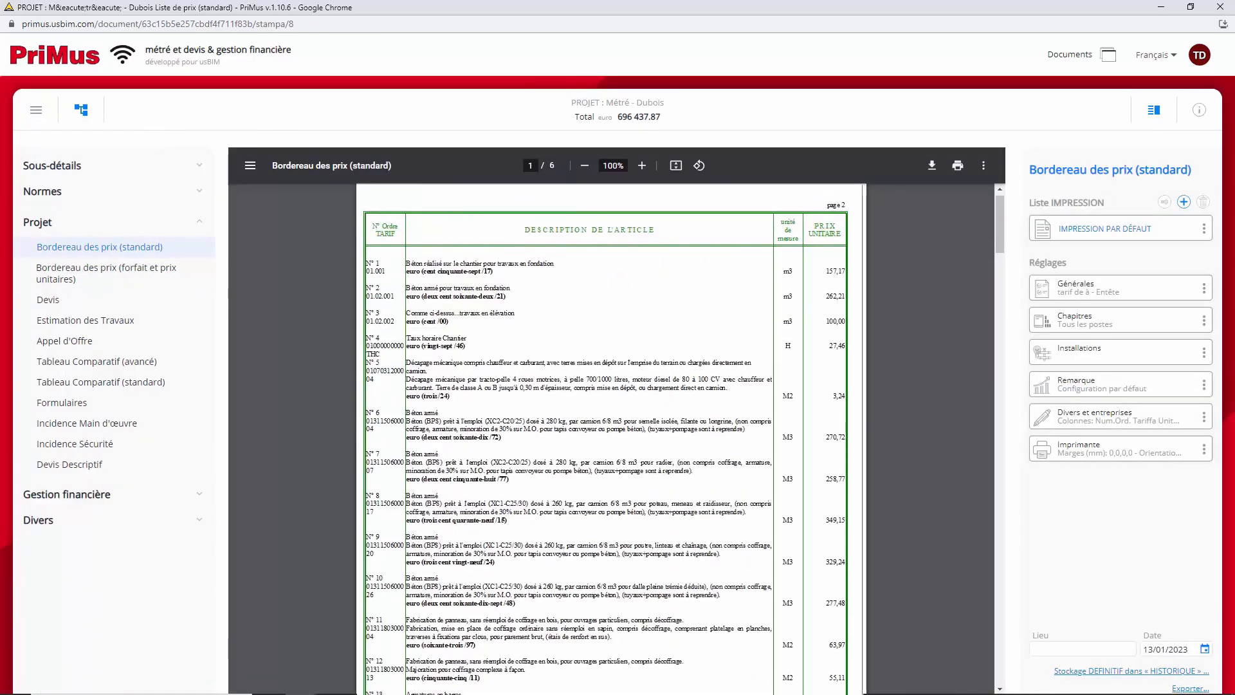
pyautogui.scroll(-3, 611, 438)
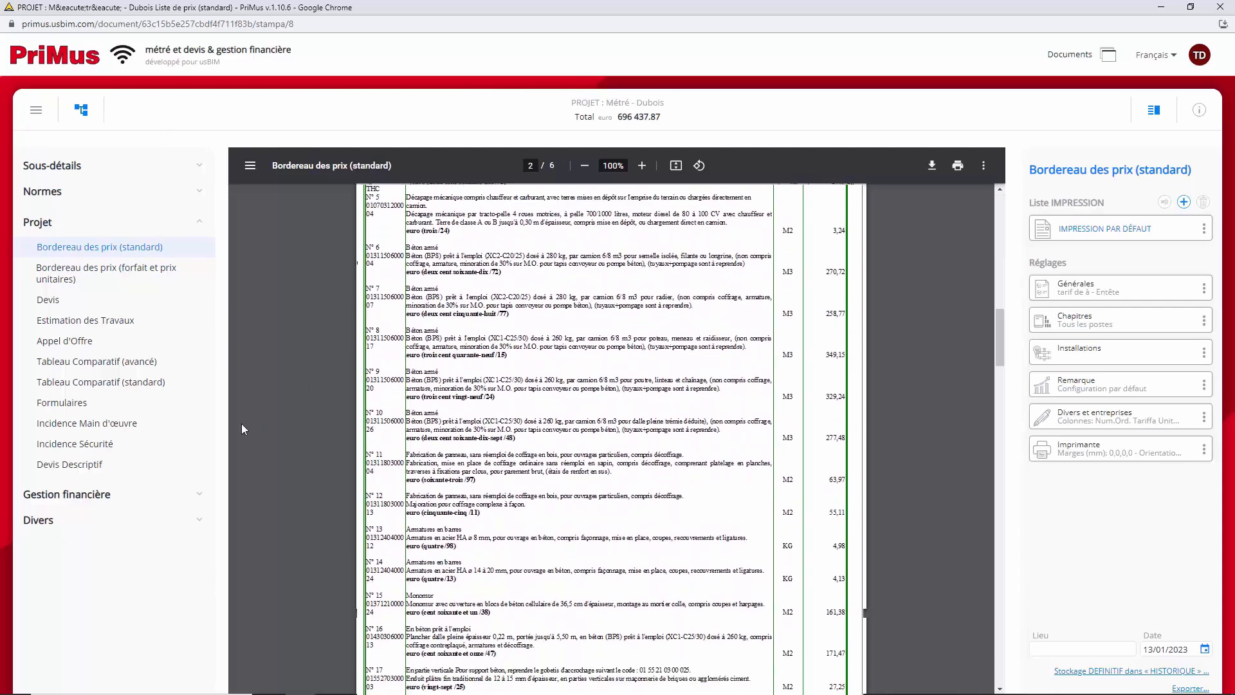
pyautogui.click(98, 342)
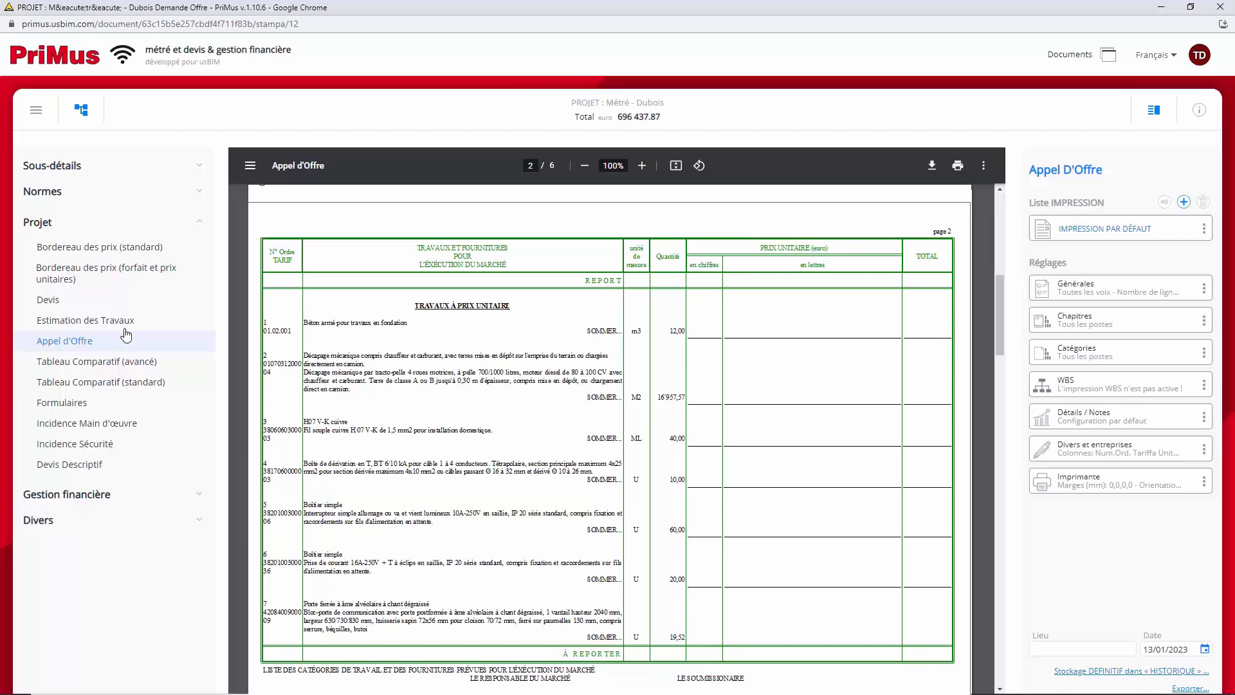
# Step: Activate WBS printing for the Devis with titles and the "Récapitulatif WBS", and look through the resulting pages
pyautogui.click(85, 301)
pyautogui.click(1117, 383)
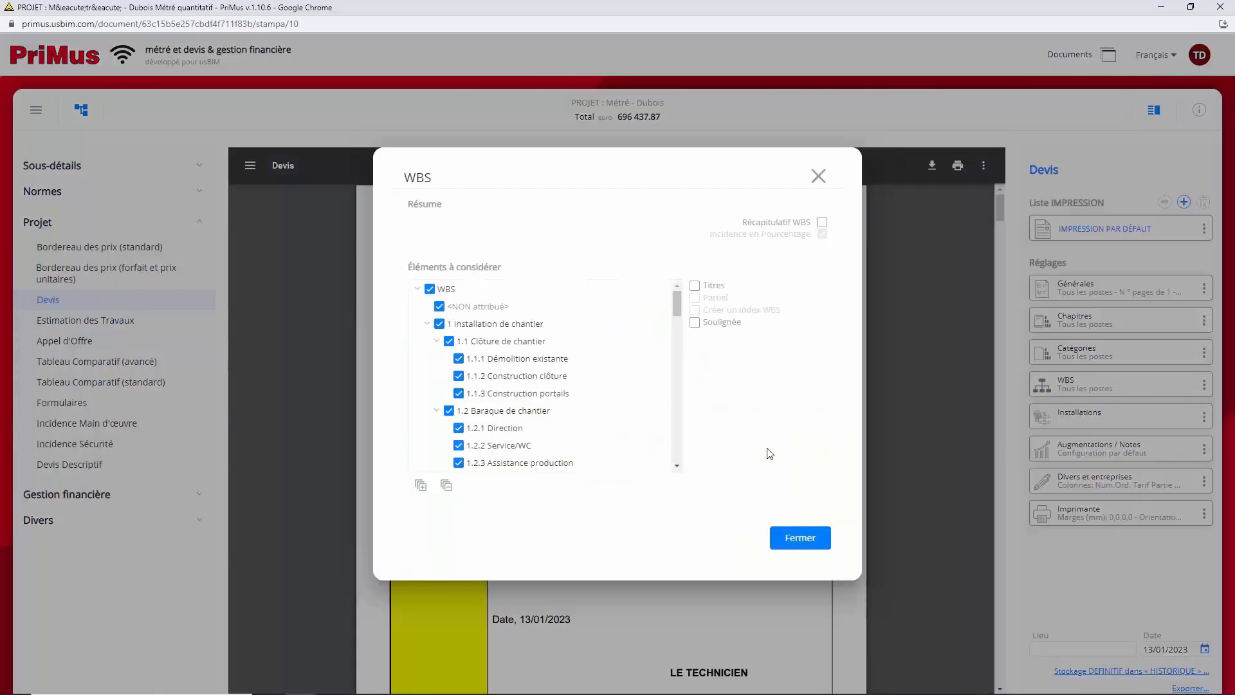
pyautogui.scroll(-10, 677, 307)
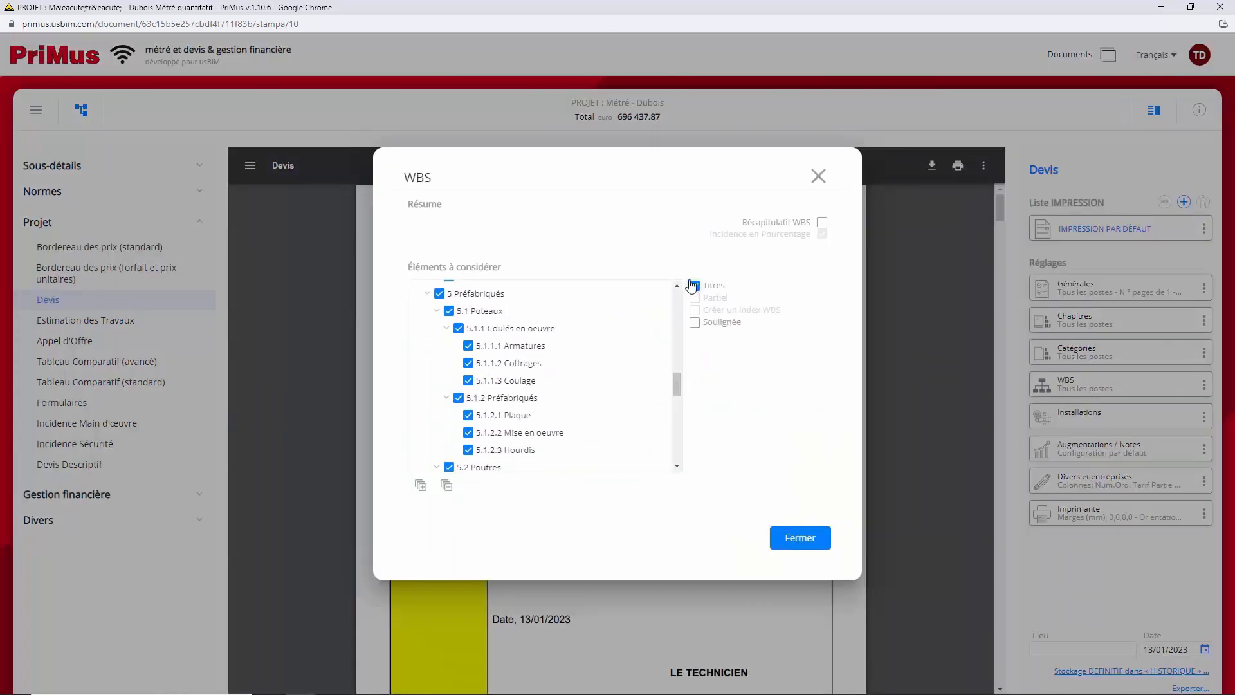
pyautogui.click(822, 222)
pyautogui.click(807, 536)
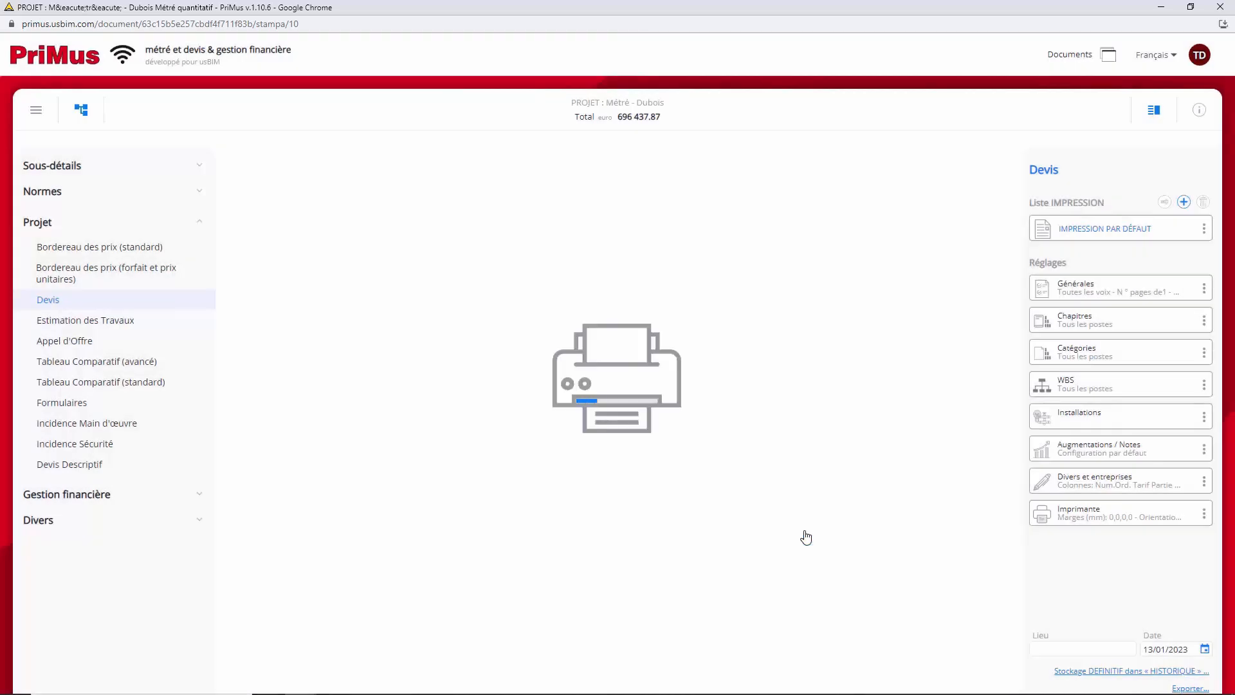
pyautogui.scroll(-10, 805, 538)
pyautogui.scroll(-3, 611, 438)
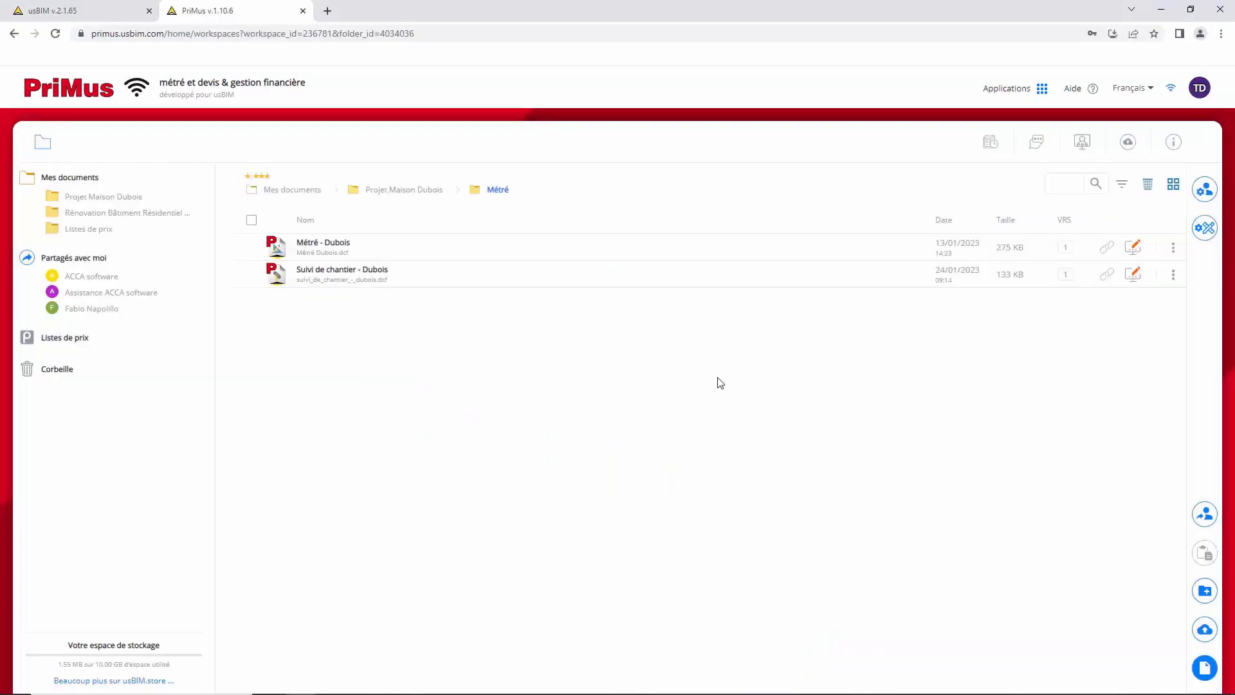
# Step: Open "Suivi de chantier - Dubois" for online editing and add item 01.02.001 "Béton armé pour travaux en fondation" from the "Métré - Dubois" price list
pyautogui.click(1133, 274)
pyautogui.moveTo(1134, 336)
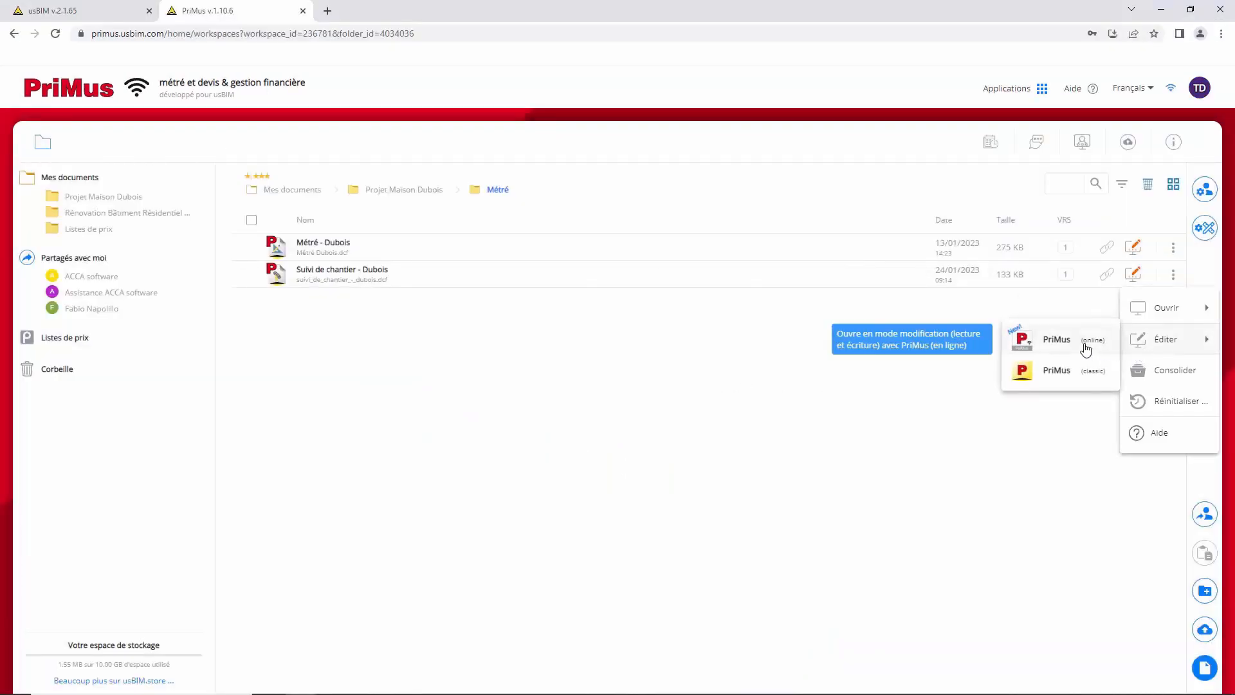
pyautogui.click(1083, 348)
pyautogui.click(1205, 666)
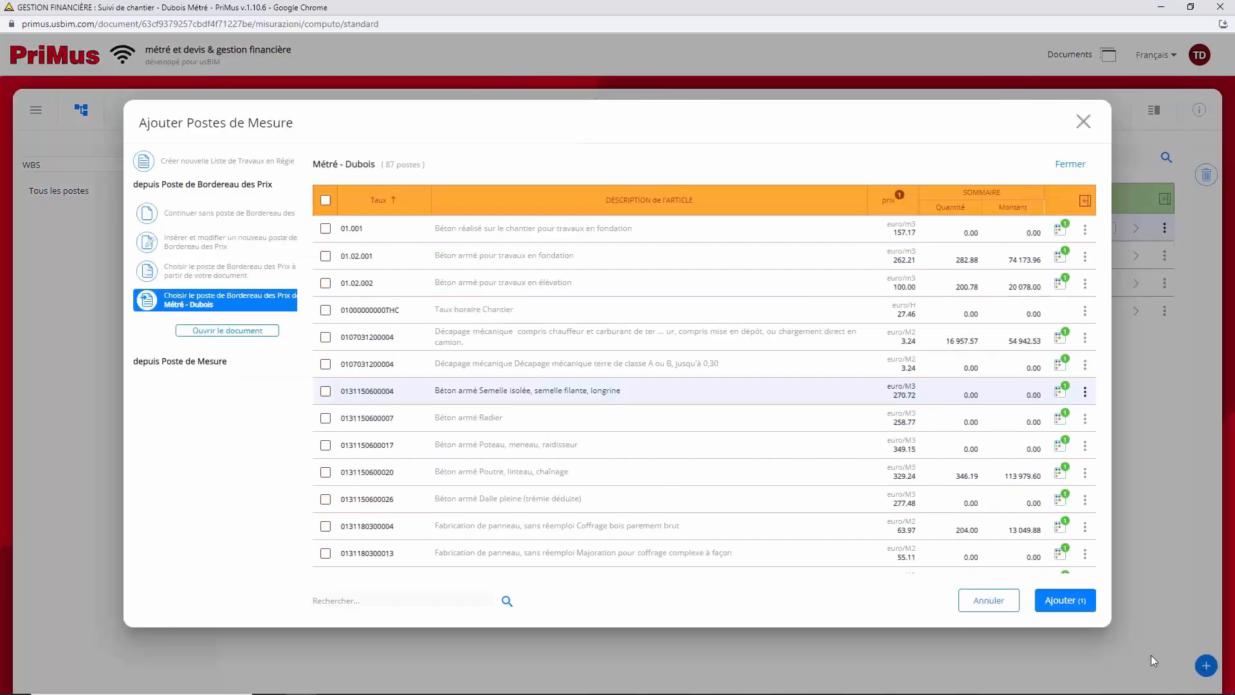
pyautogui.click(325, 256)
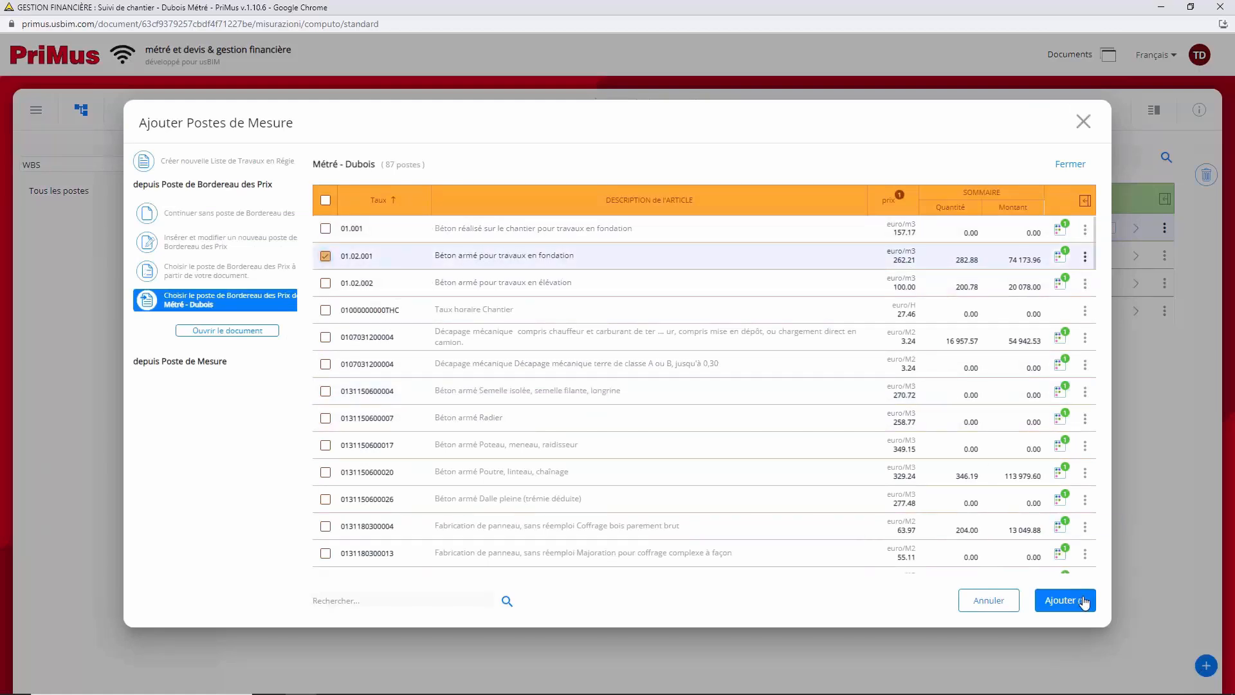
pyautogui.click(1067, 599)
# Step: Add a "Côté Nord" measurement row of 3.00 equal parts, 5.36 × 2.560 × 1.580, to item 01.02.001 and return to the item list
pyautogui.click(1136, 337)
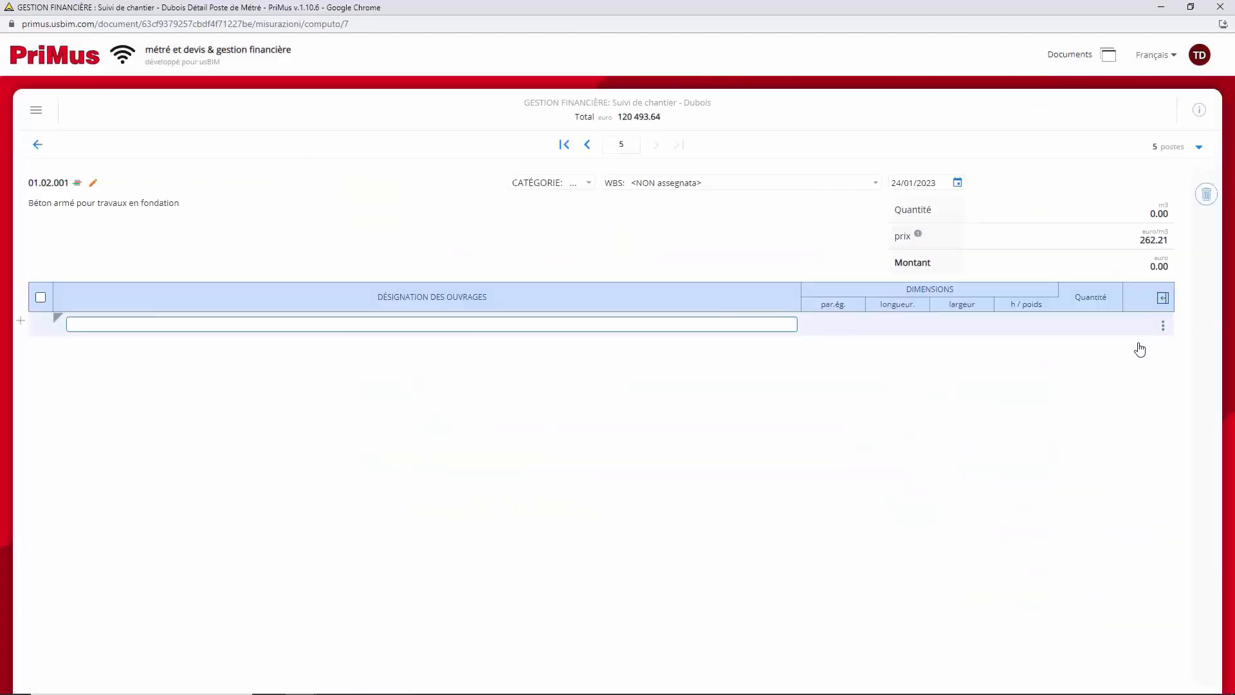
pyautogui.write('Côté Nord')
pyautogui.press('Tab')
pyautogui.press('Tab')
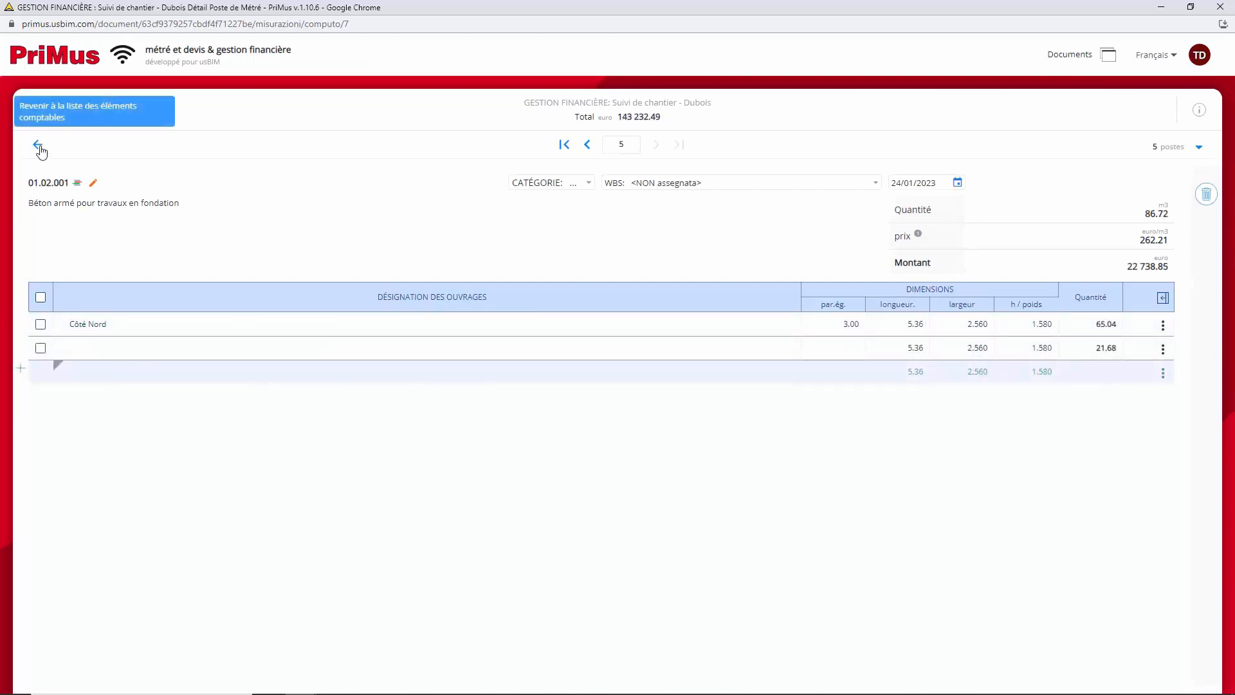
pyautogui.click(37, 144)
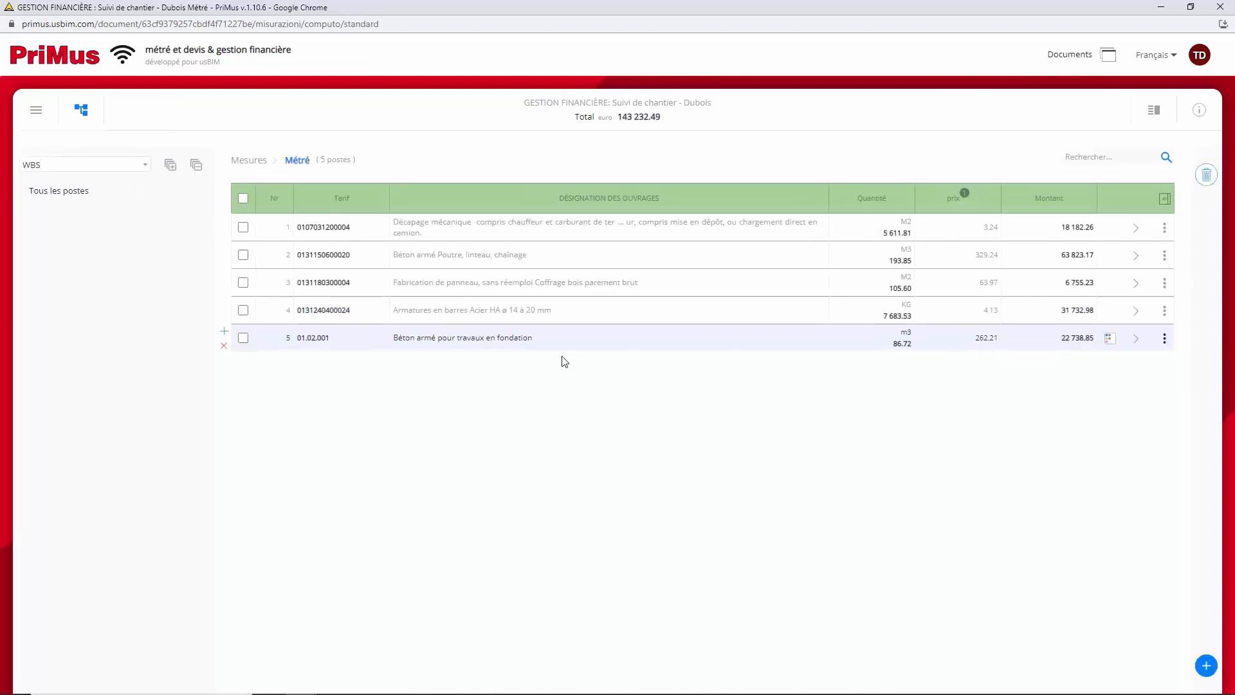
# Step: Preview the "État d'avancement des travaux" printout, look through its pages, and store it definitively in the "HISTORIQUE"
pyautogui.click(40, 125)
pyautogui.click(76, 237)
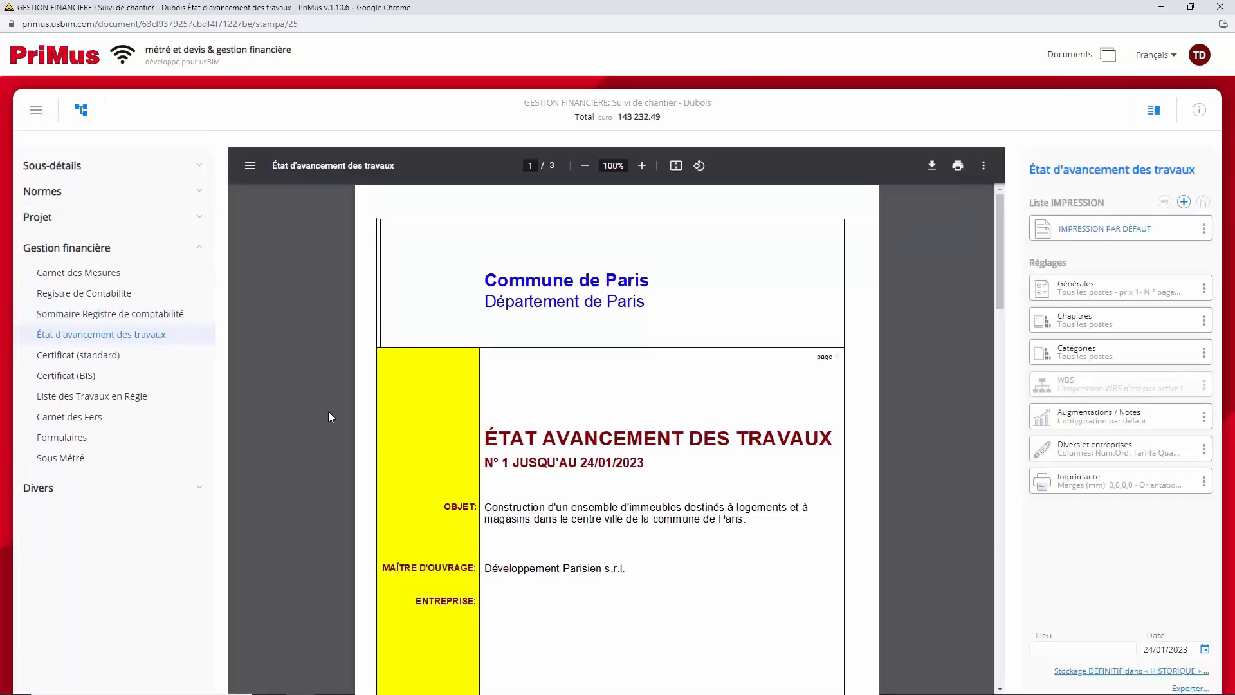
pyautogui.scroll(-10, 331, 519)
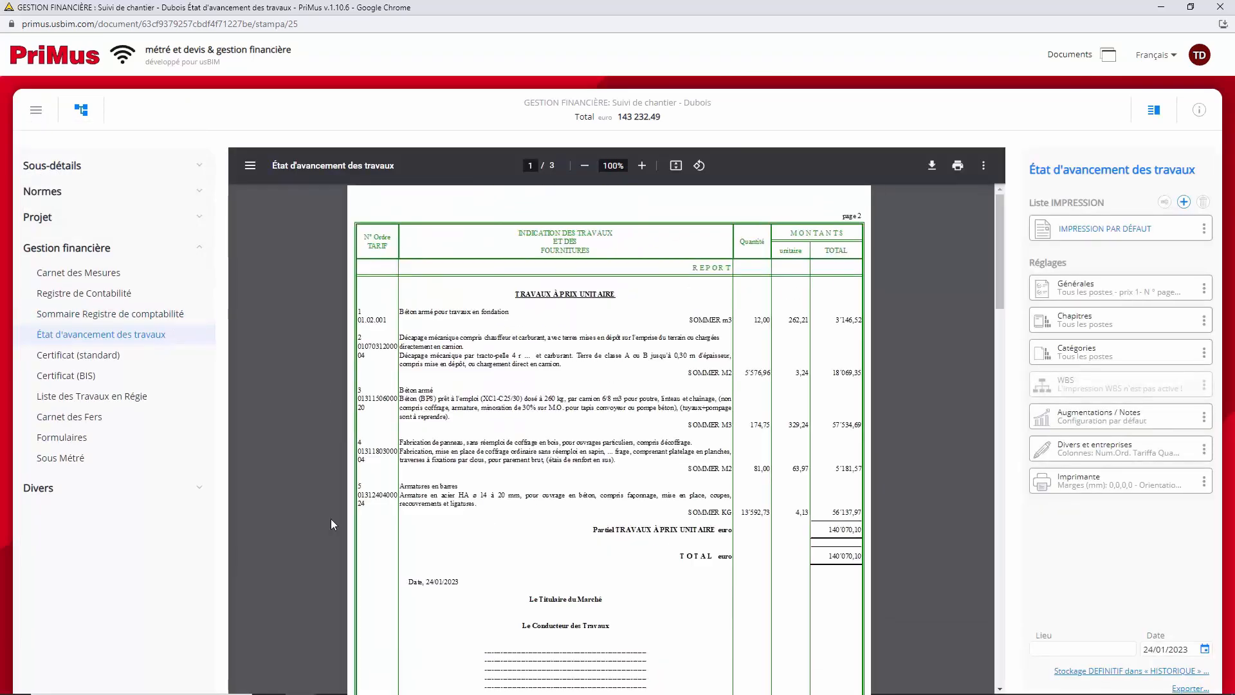
pyautogui.click(1131, 671)
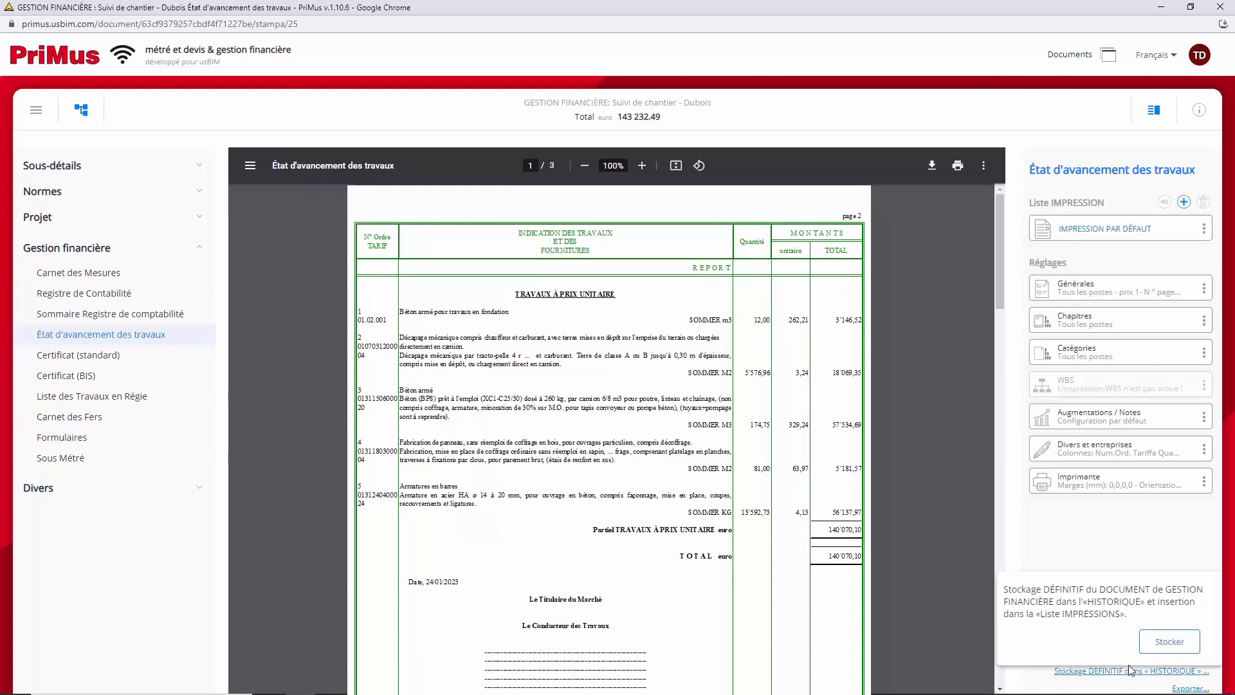
pyautogui.click(1170, 641)
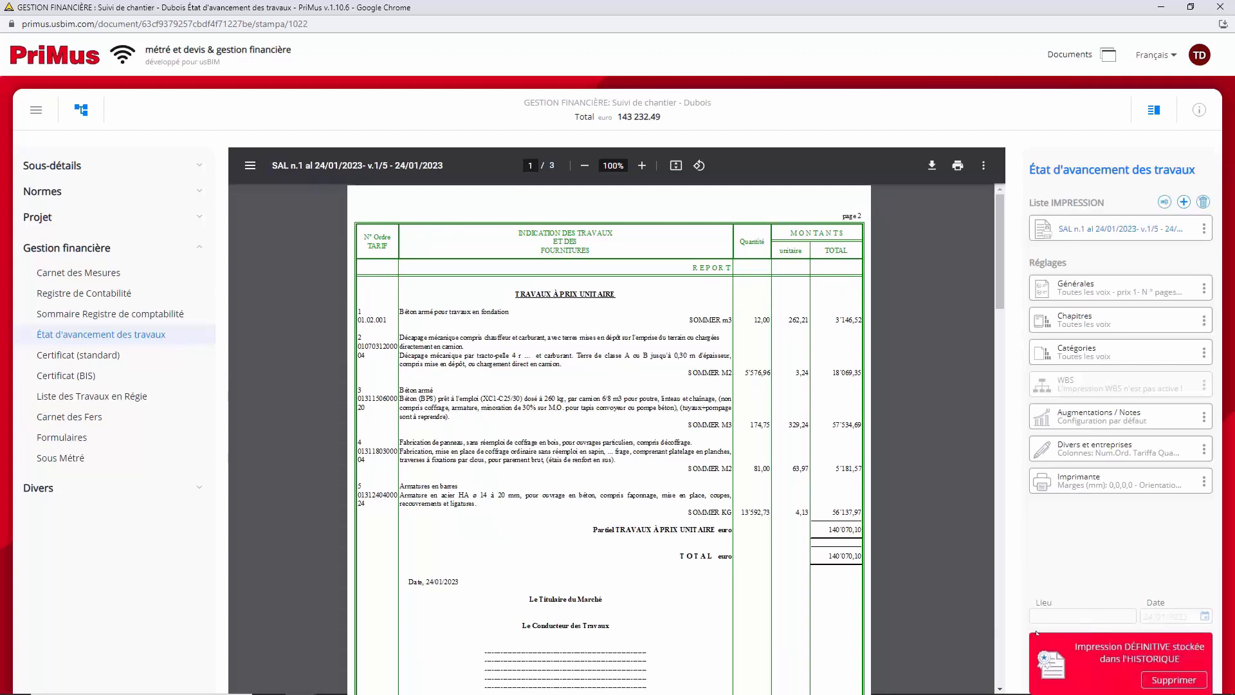
# Step: Create a "Certificat (standard)" based on the stored progress statement SAL n.1 of 24/01/2023
pyautogui.click(129, 355)
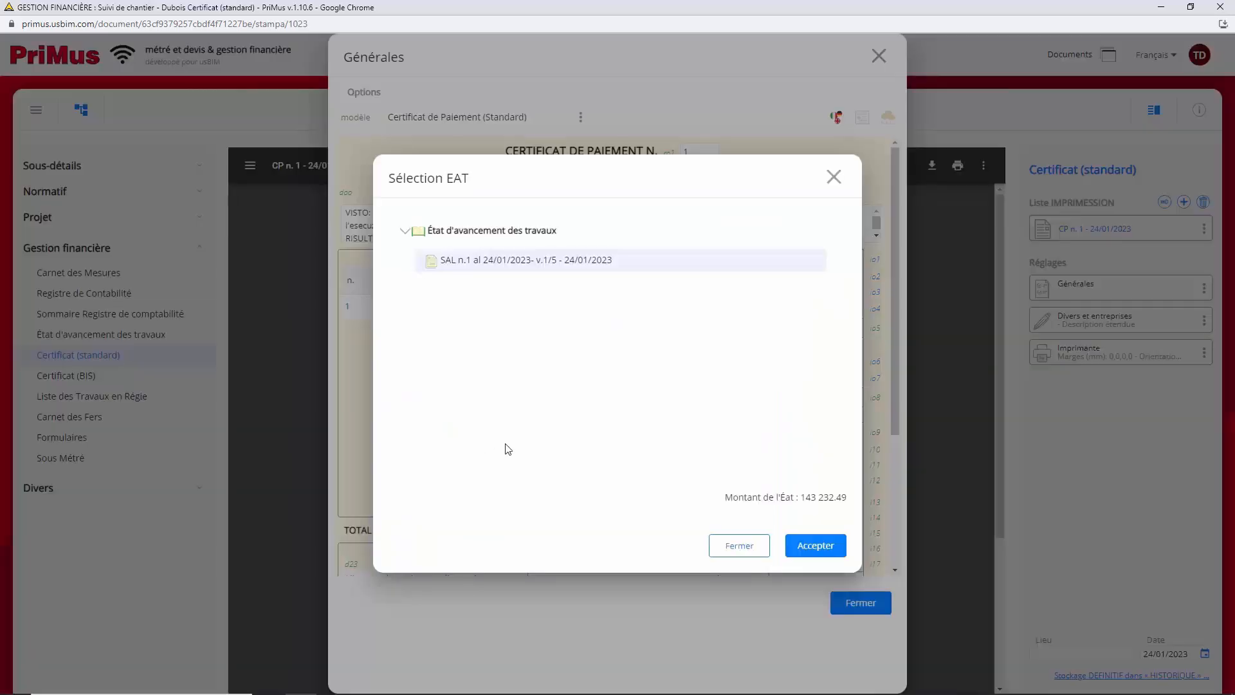
pyautogui.click(816, 546)
pyautogui.scroll(-3, 612, 448)
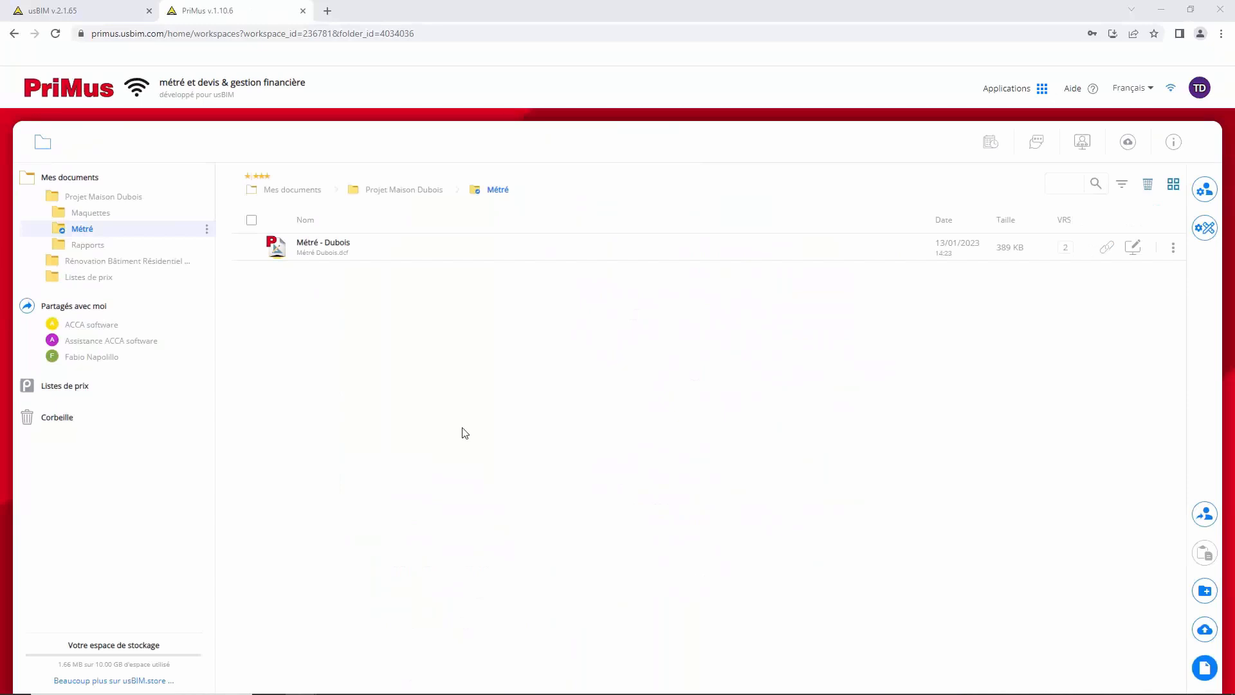
# Step: Share the "Métré" folder with the colleague's e-mail address, granting viewing, download and modification permission
pyautogui.click(207, 231)
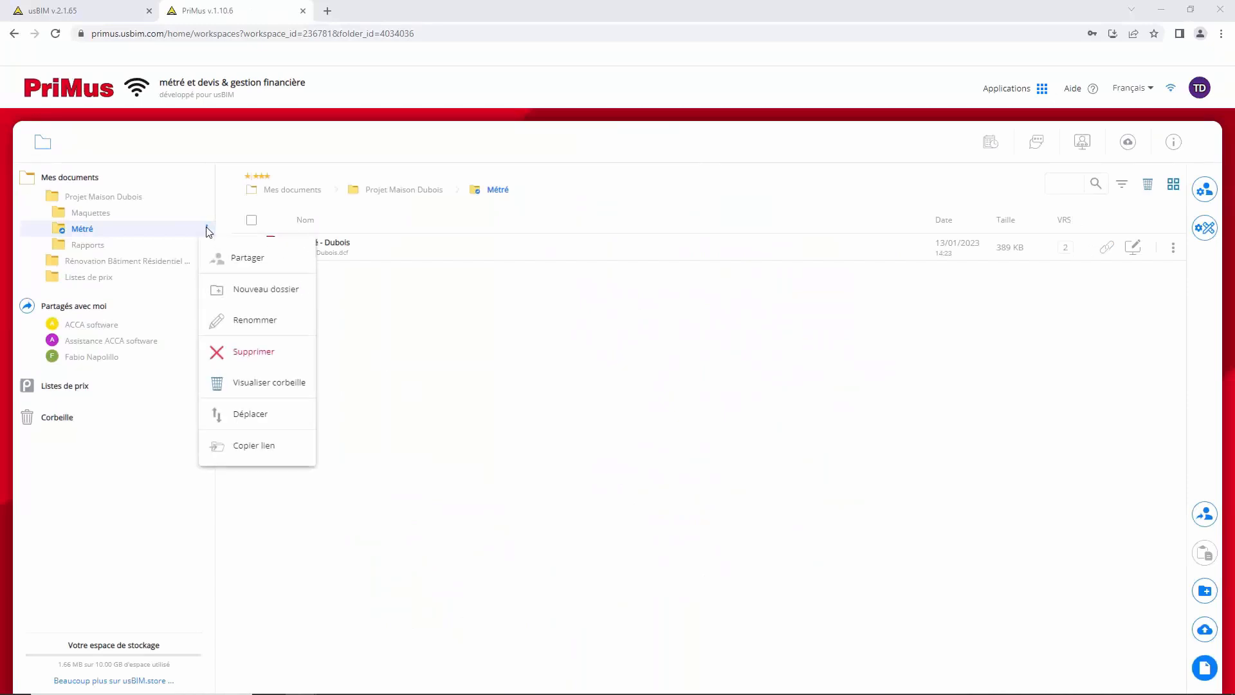
pyautogui.click(223, 260)
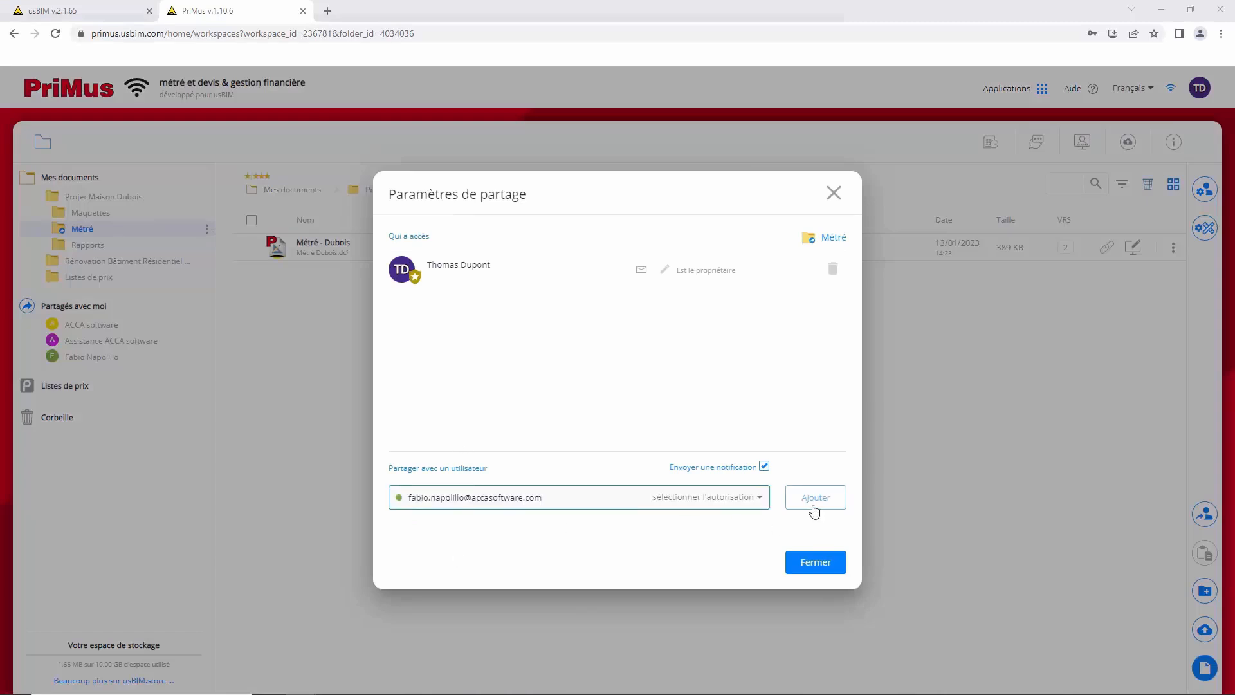
pyautogui.click(742, 499)
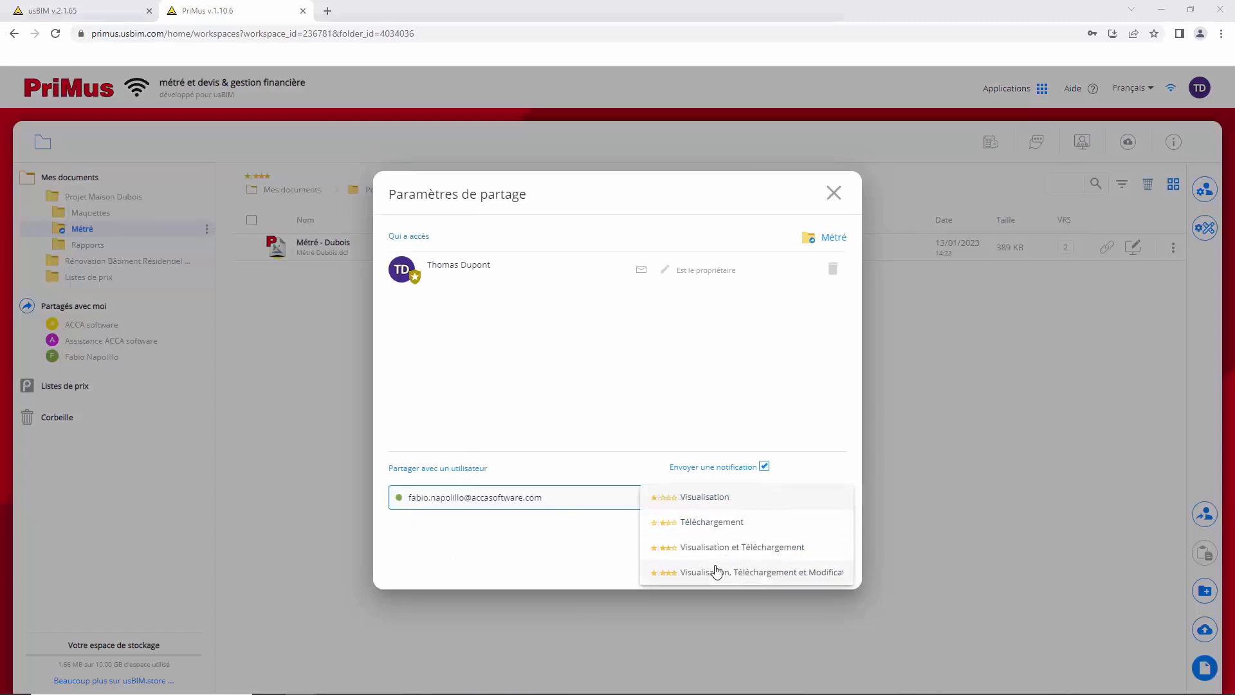
pyautogui.click(714, 571)
pyautogui.click(821, 497)
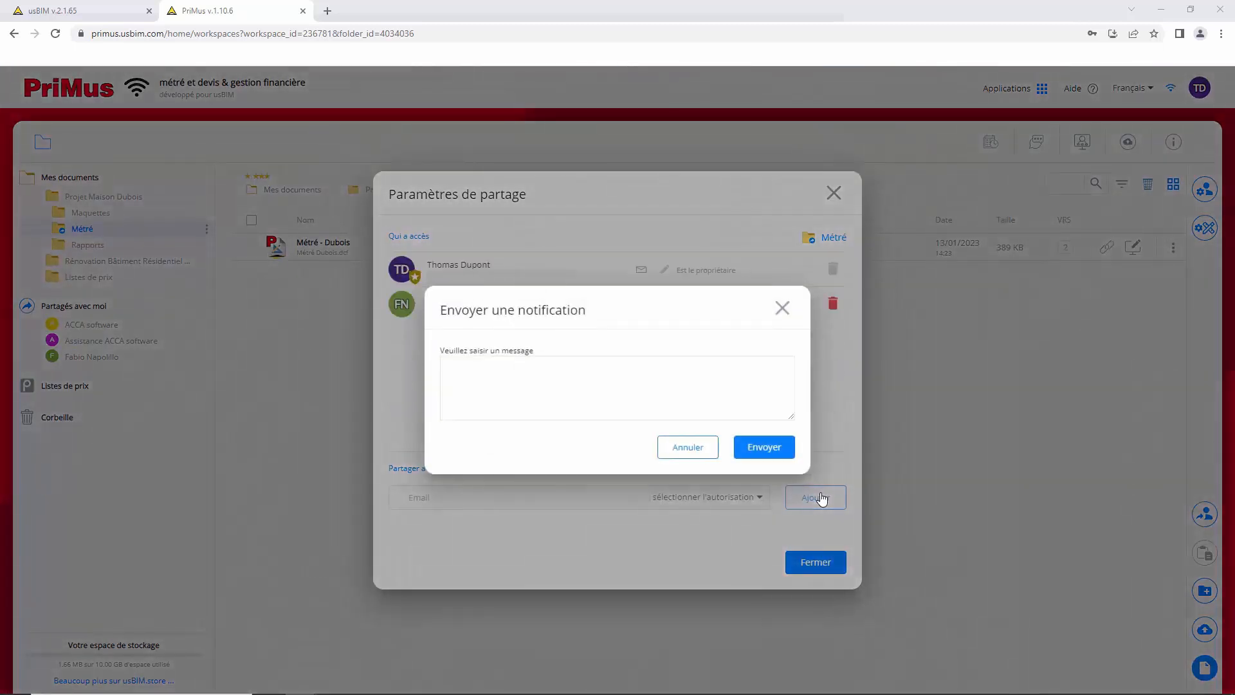
# Step: Send the sharing notification with the message "Je te partage le métré complet pour faire des vérifications ensembles"
pyautogui.click(628, 396)
pyautogui.hotkey('ctrl', 'v')
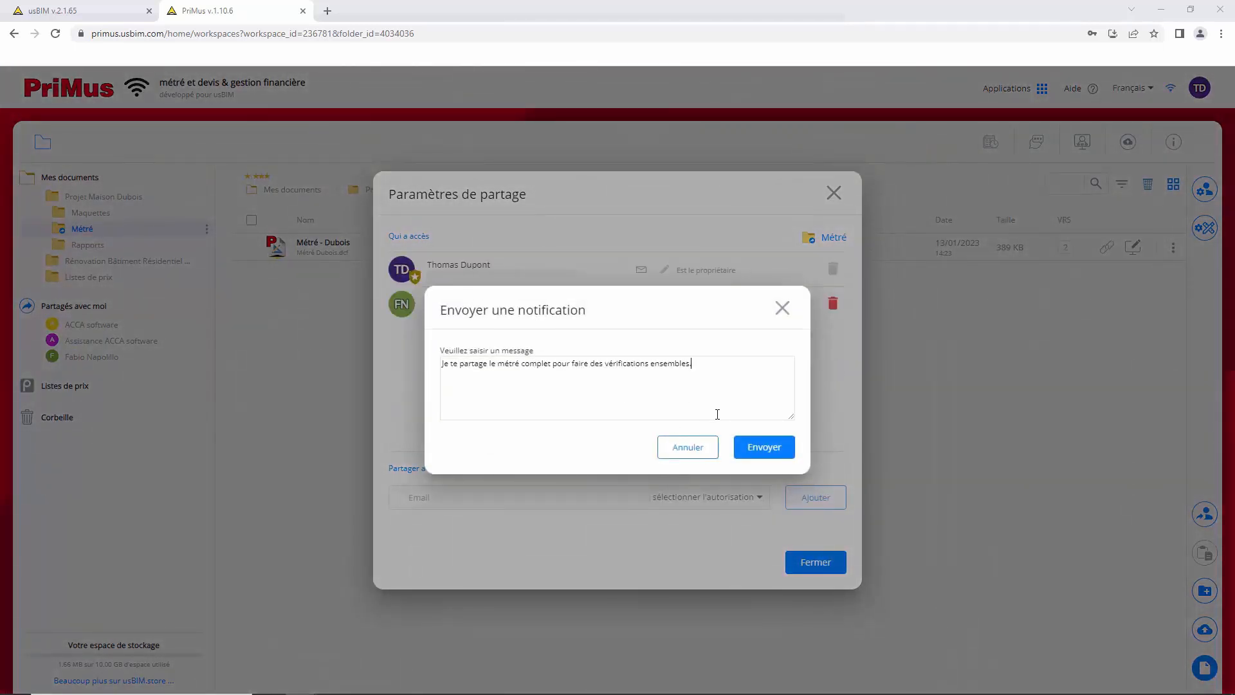
pyautogui.click(754, 447)
# Step: Open "Métré - Dubois" for editing in PriMus online, and open the shared "Métré" folder in the colleague's usBIM account
pyautogui.click(1133, 247)
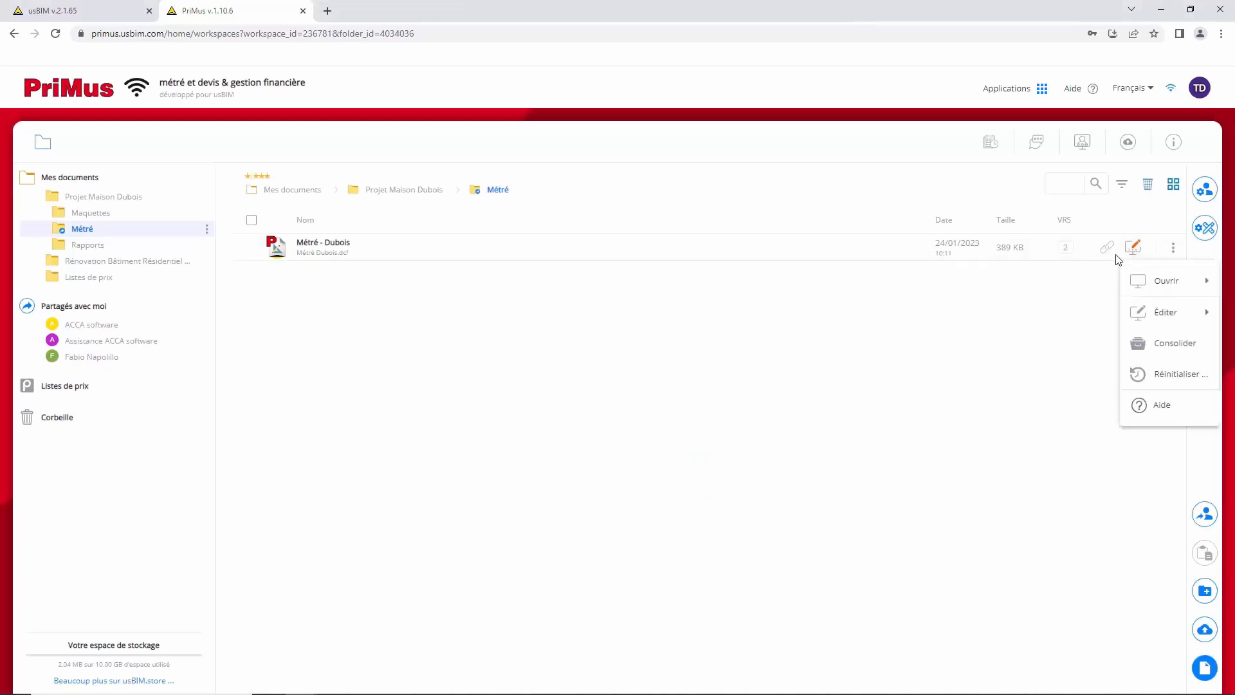
pyautogui.moveTo(1152, 312)
pyautogui.click(1084, 317)
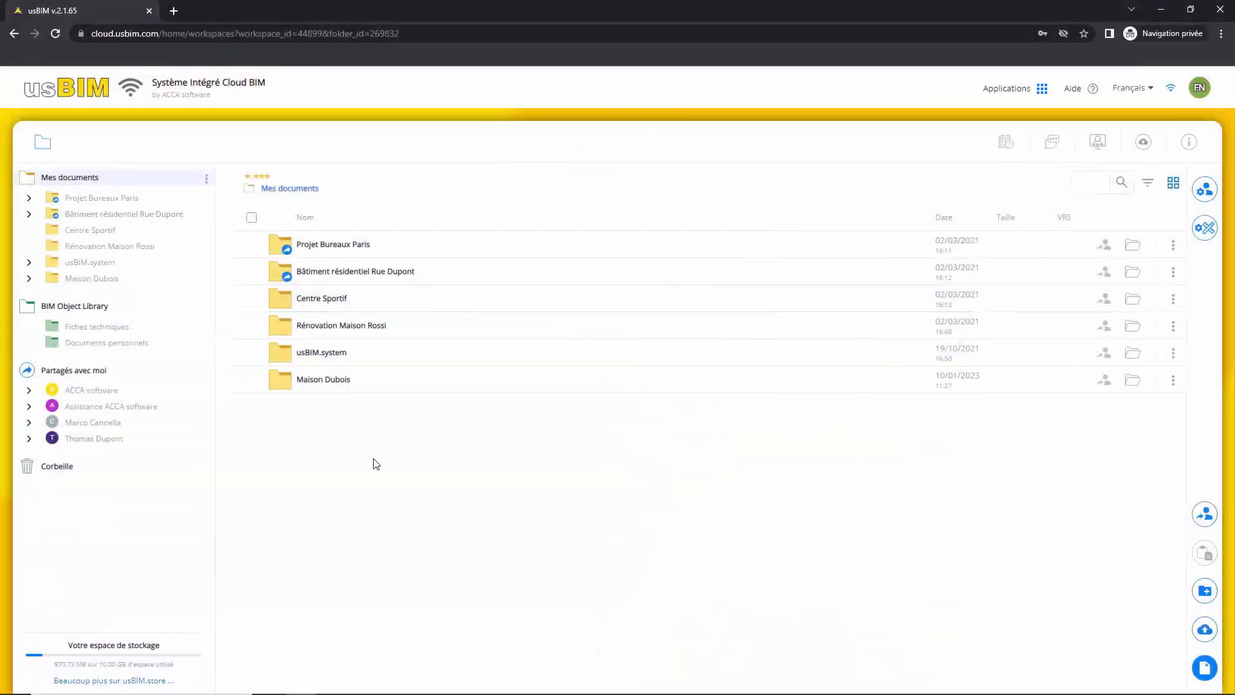
pyautogui.click(30, 439)
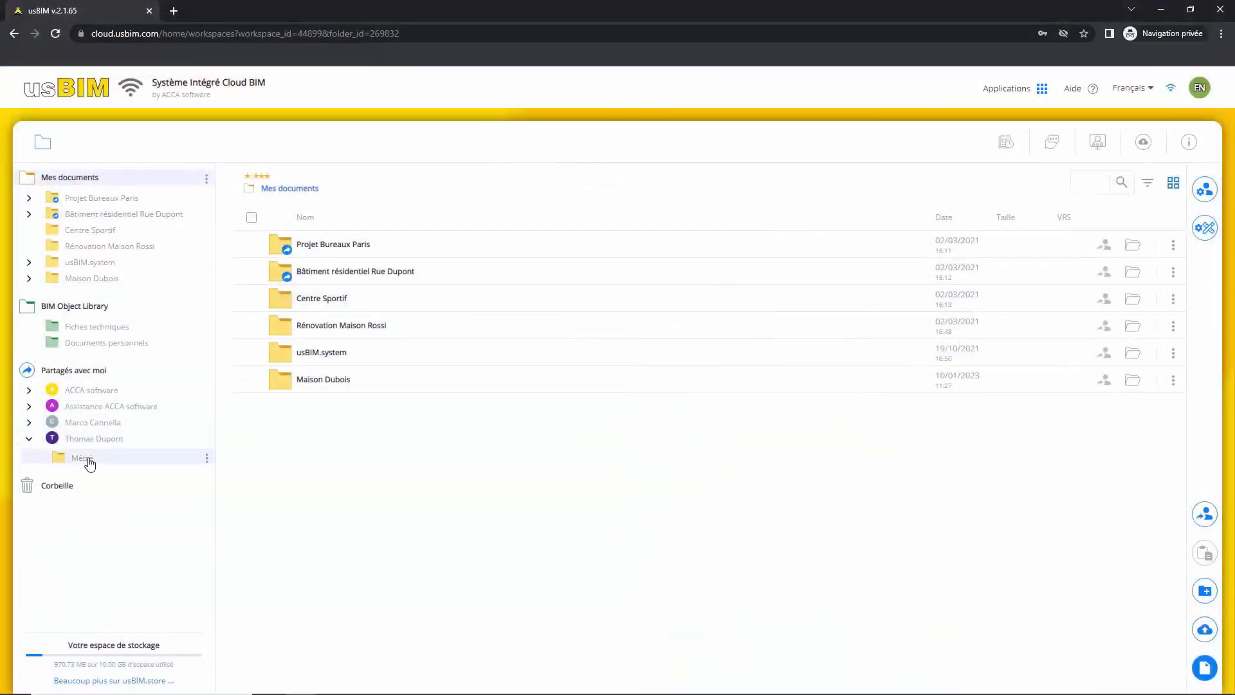
pyautogui.click(83, 458)
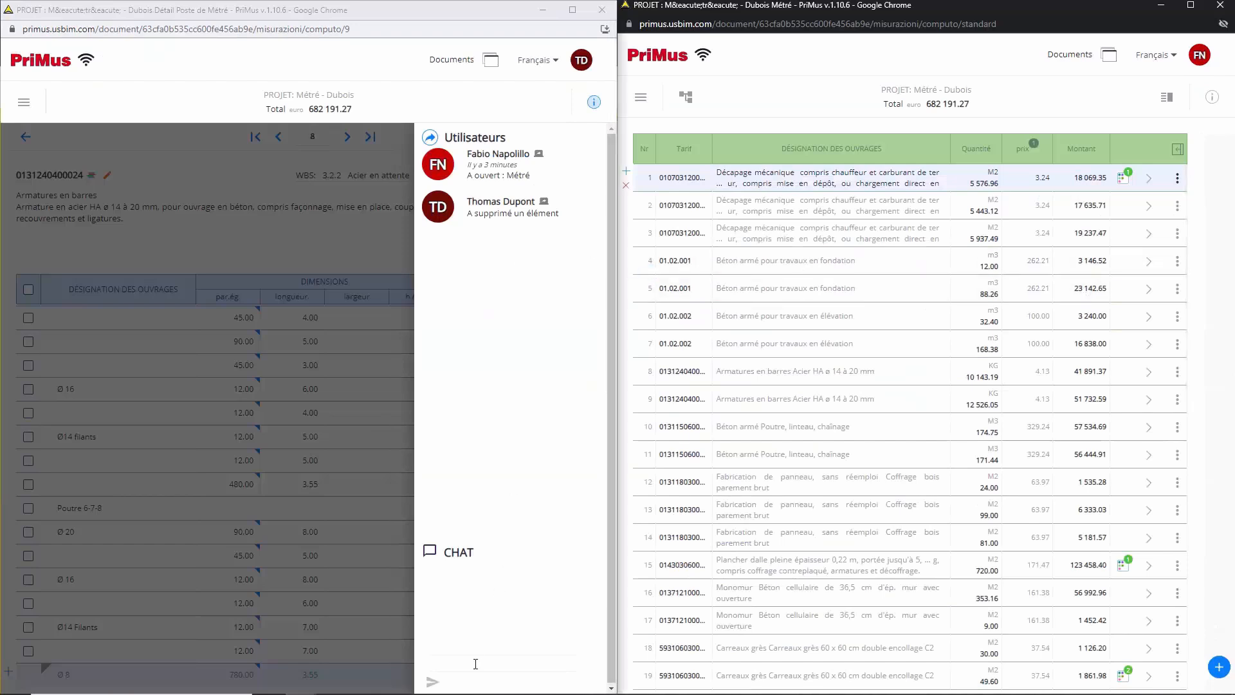
# Step: Send a chat message in the take-off asking the colleague to join on the "poste des armatures" being worked on
pyautogui.click(475, 663)
pyautogui.write('Bonjour Fabio, rejoins-moi sur le poste')
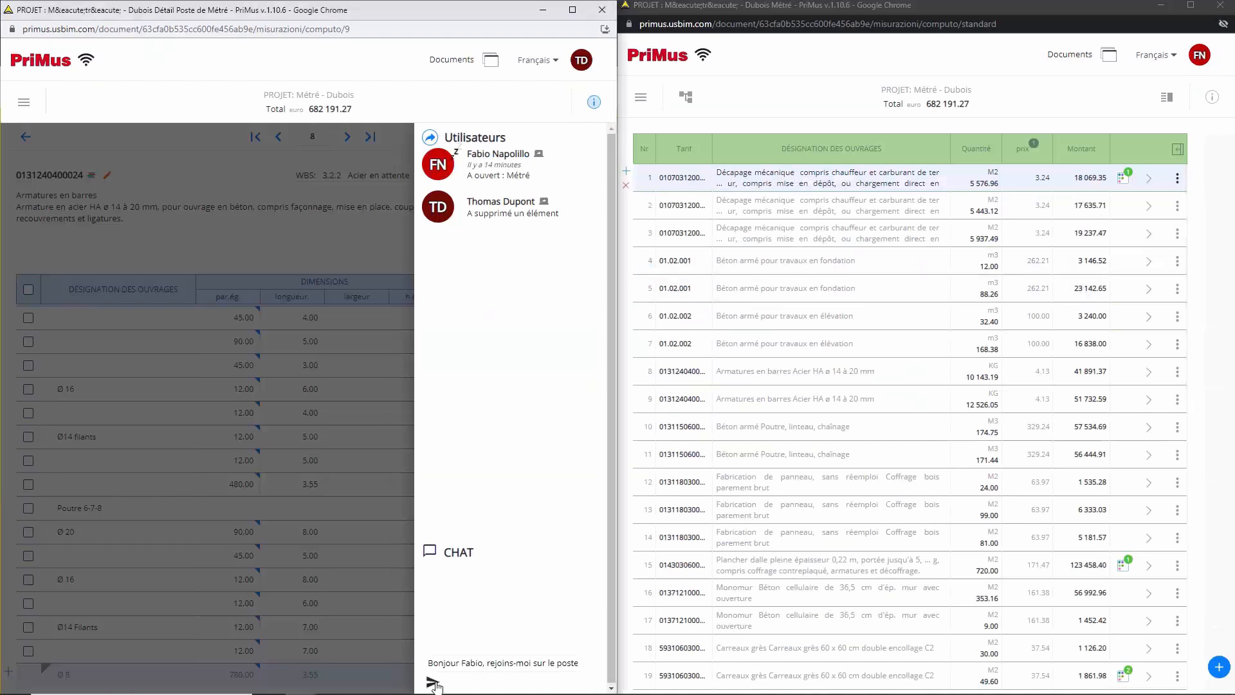
pyautogui.click(433, 683)
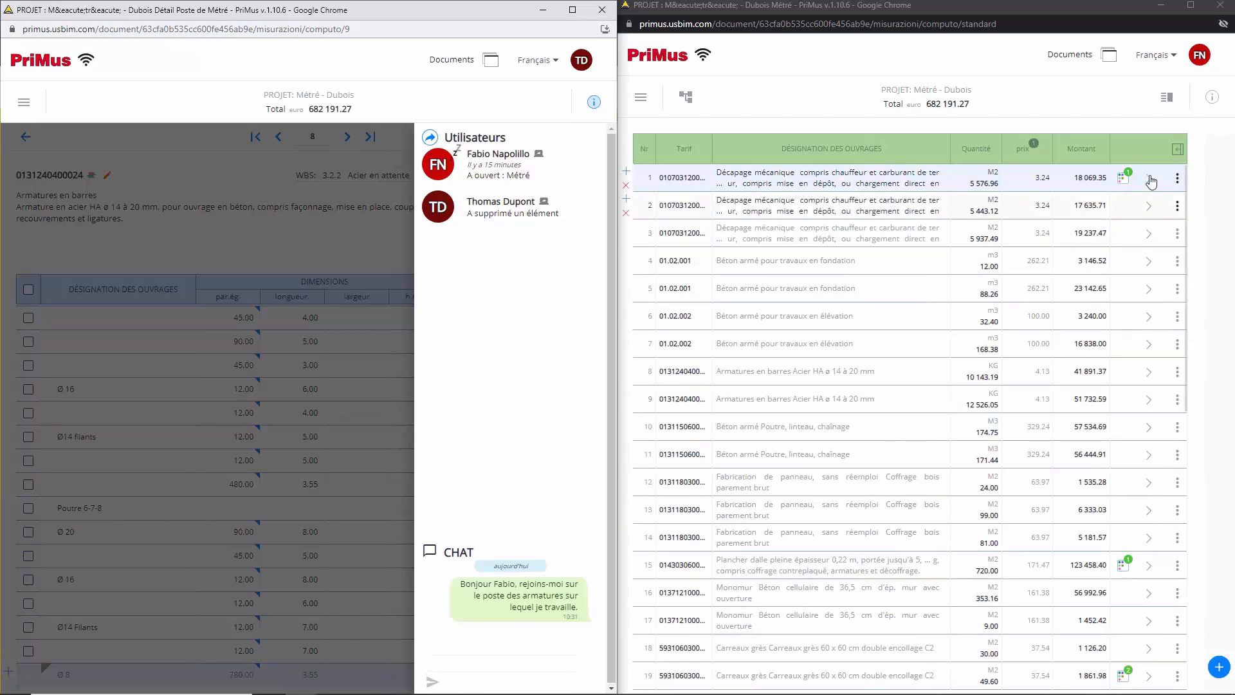
# Step: In the colleague's session, reach the other user's position in the take-off from the user list and close the user information
pyautogui.click(1210, 101)
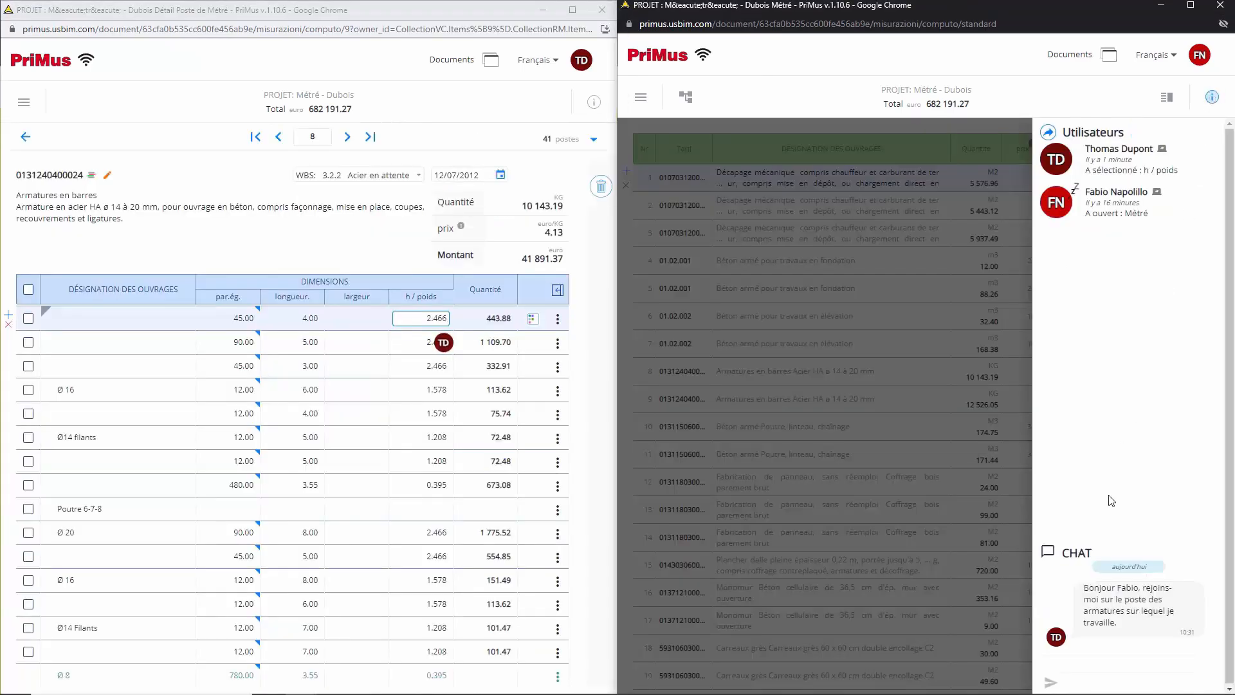
pyautogui.click(1162, 149)
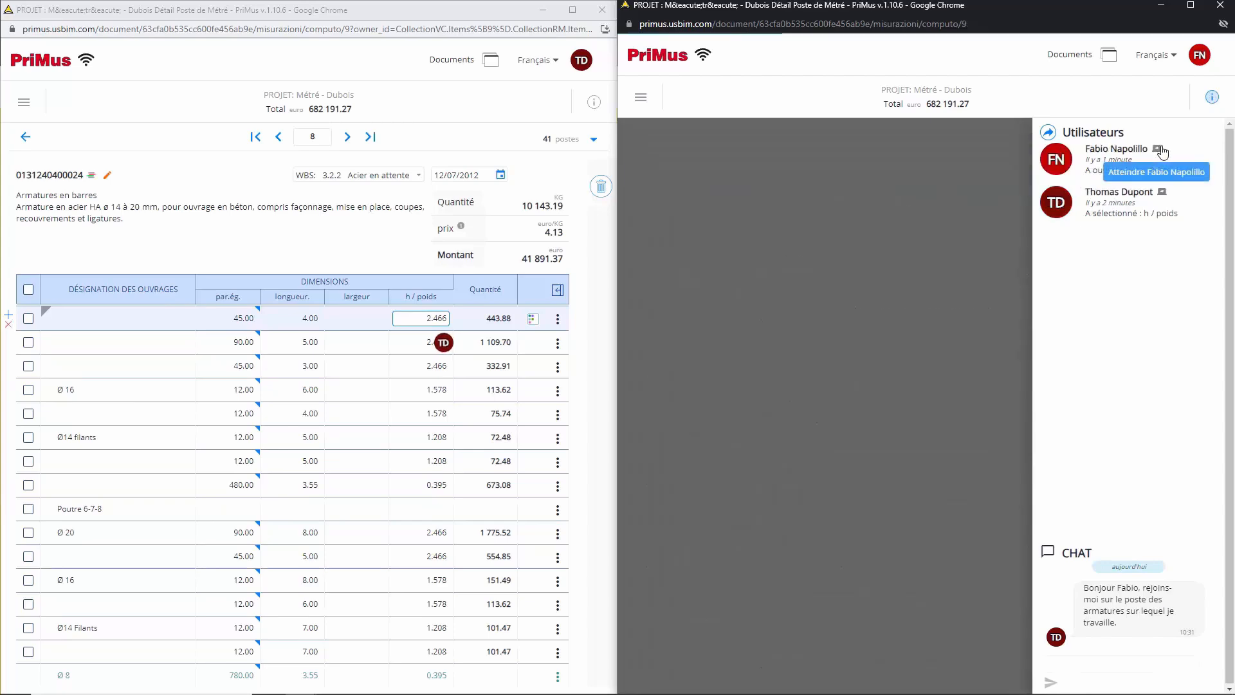
pyautogui.click(1212, 100)
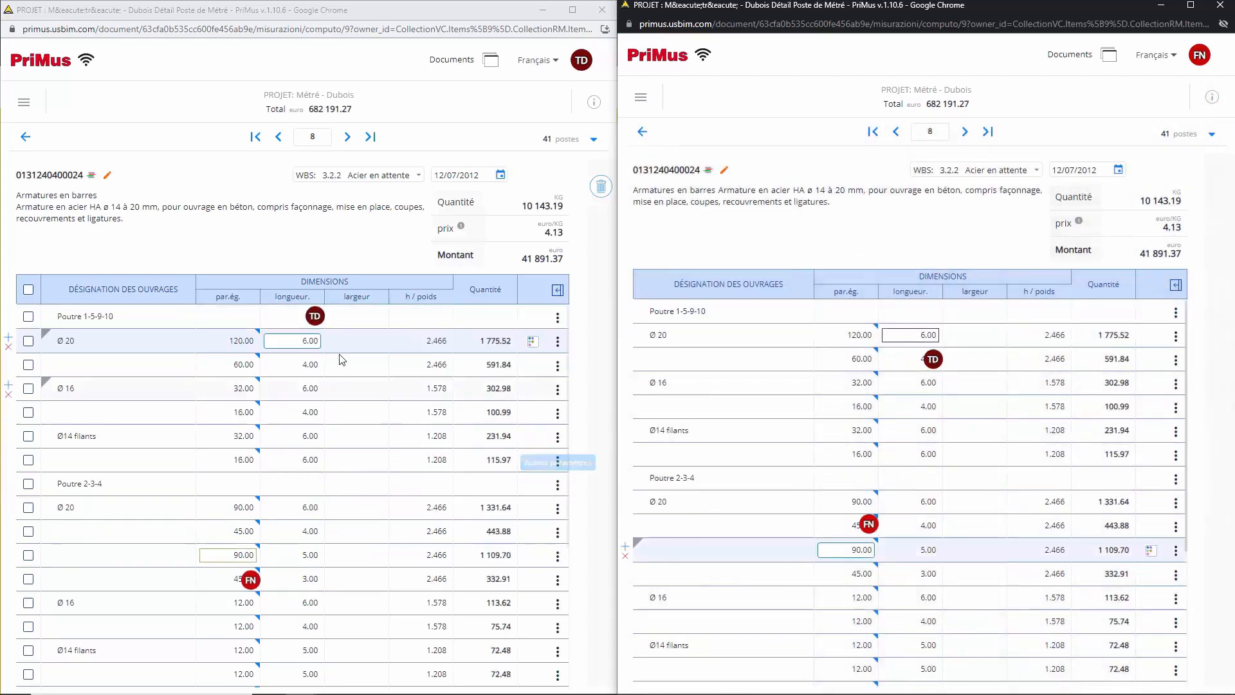
# Step: In the owner's session, set the length of the first Ø 20 row under "Poutre 1-5-9-10" to 6.5
pyautogui.doubleClick(311, 342)
pyautogui.write('6.5')
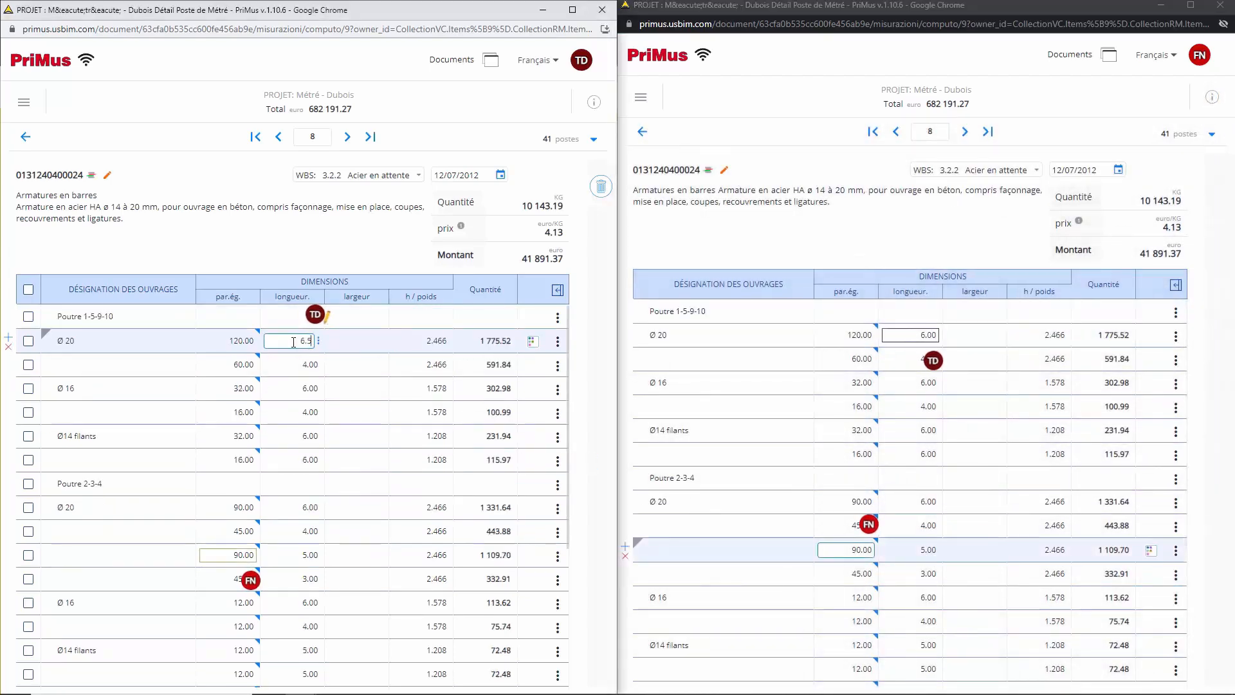
pyautogui.press('Tab')
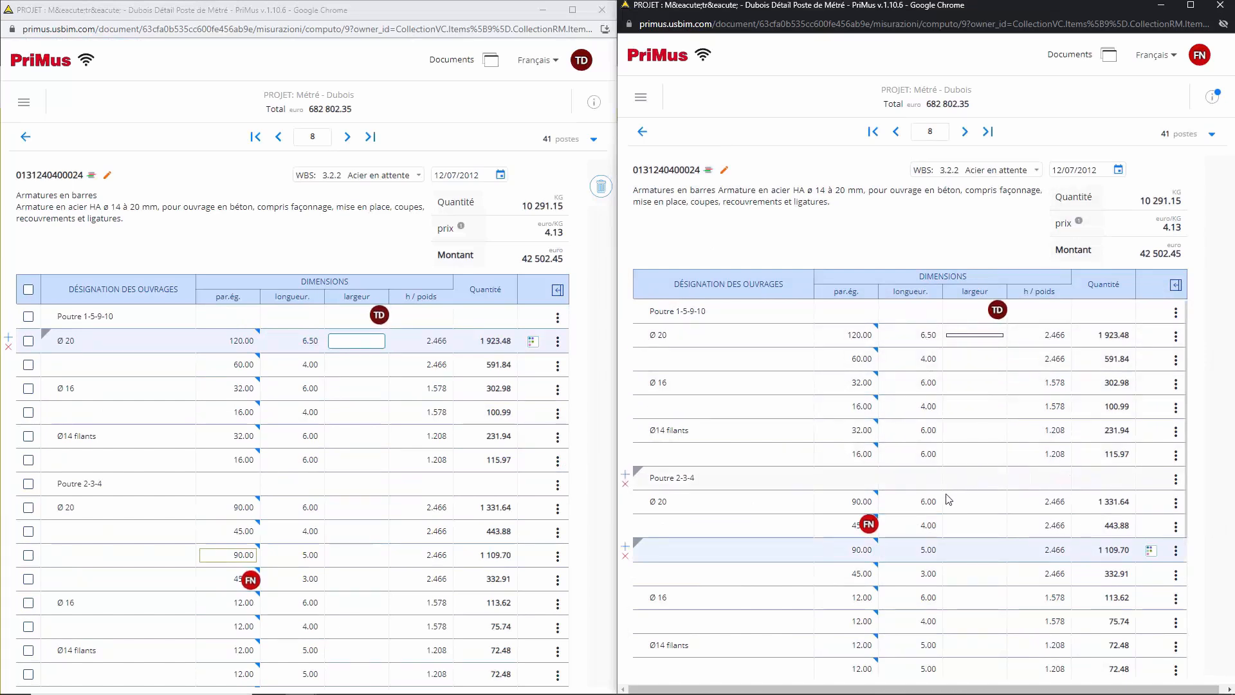
# Step: In the colleague's session, set the "h / poids" of the row just above "Poutre 2-3-4" to 1.210
pyautogui.click(1042, 455)
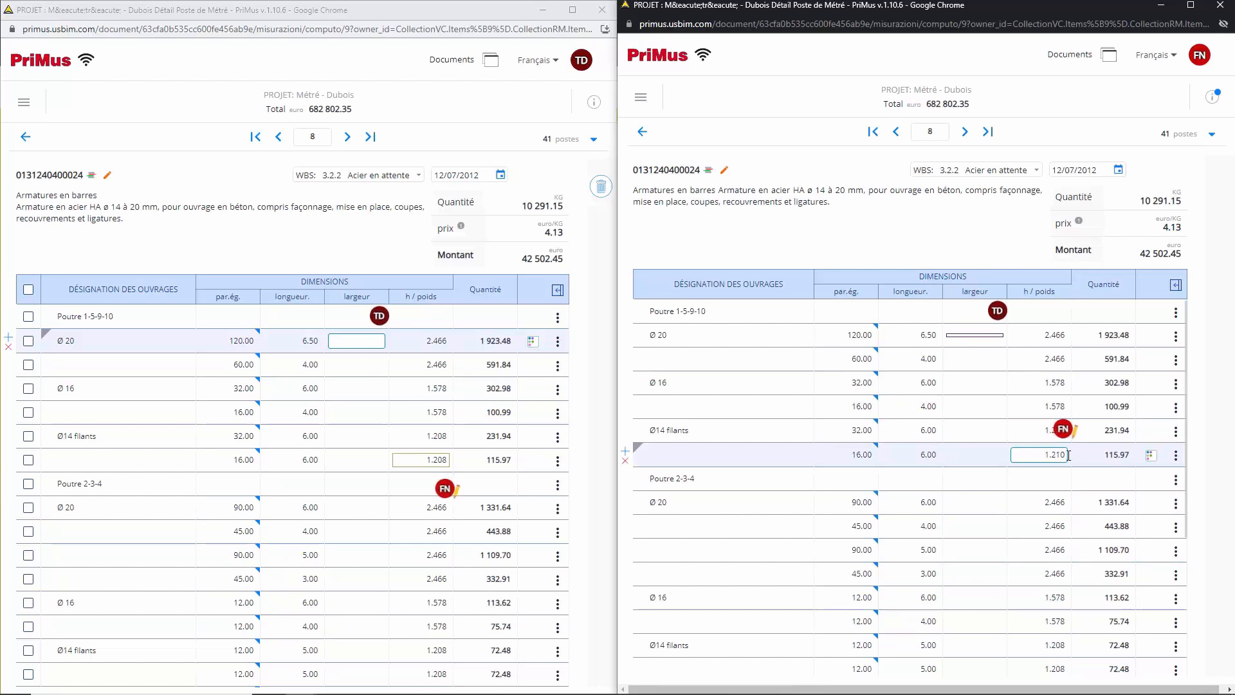
pyautogui.press('BackSpace')
pyautogui.press('BackSpace')
pyautogui.write('10')
pyautogui.press('Return')
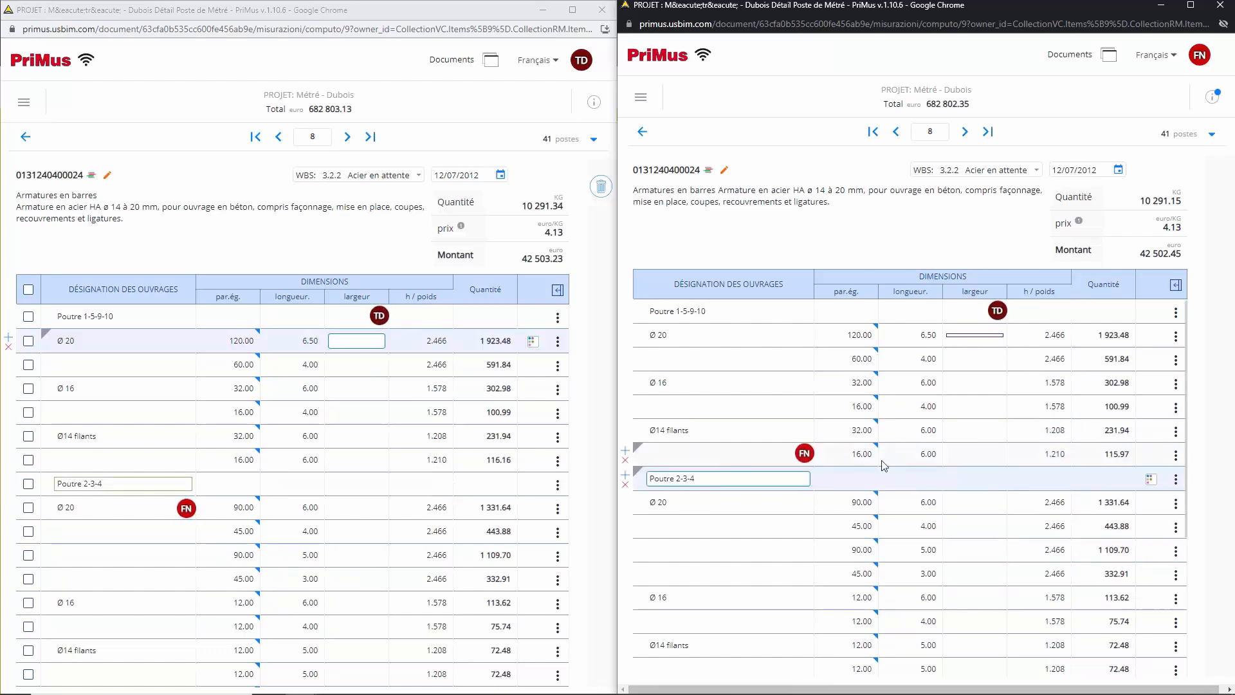
pyautogui.click(421, 483)
pyautogui.click(443, 462)
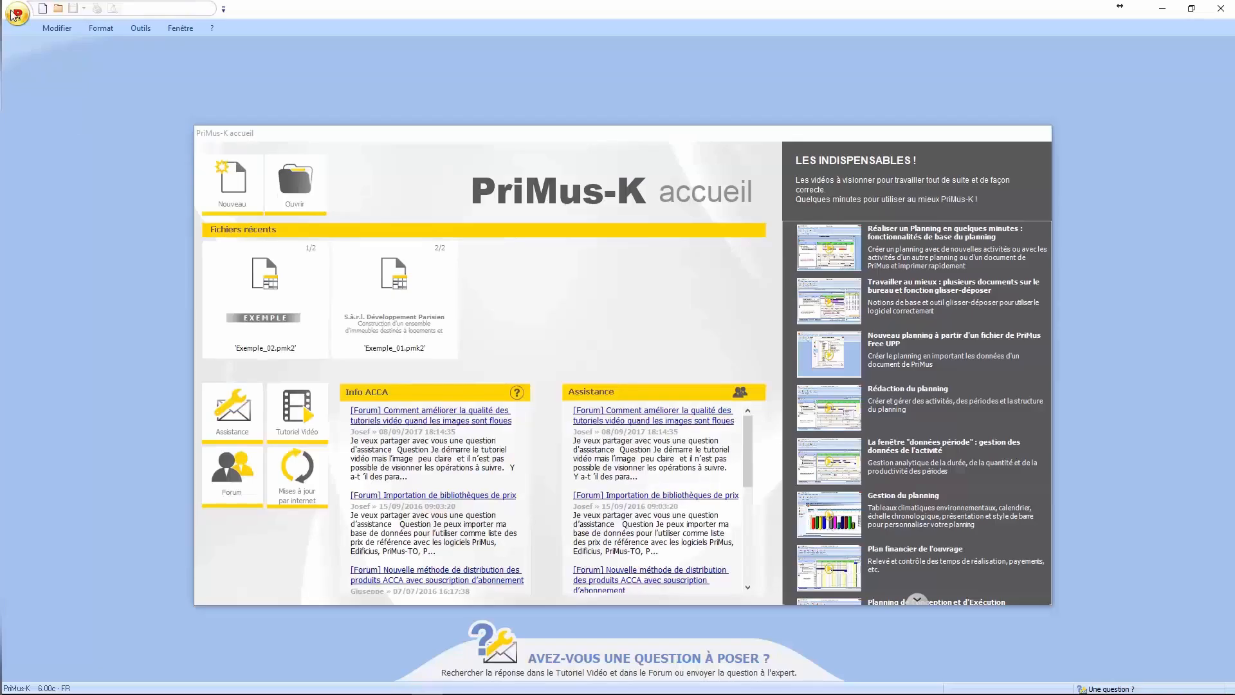
# Step: Switch to PriMus-K and import the PriMus document "Exemple_BIM_WORLD_KRONO.dcf" into a new planning
pyautogui.click(18, 13)
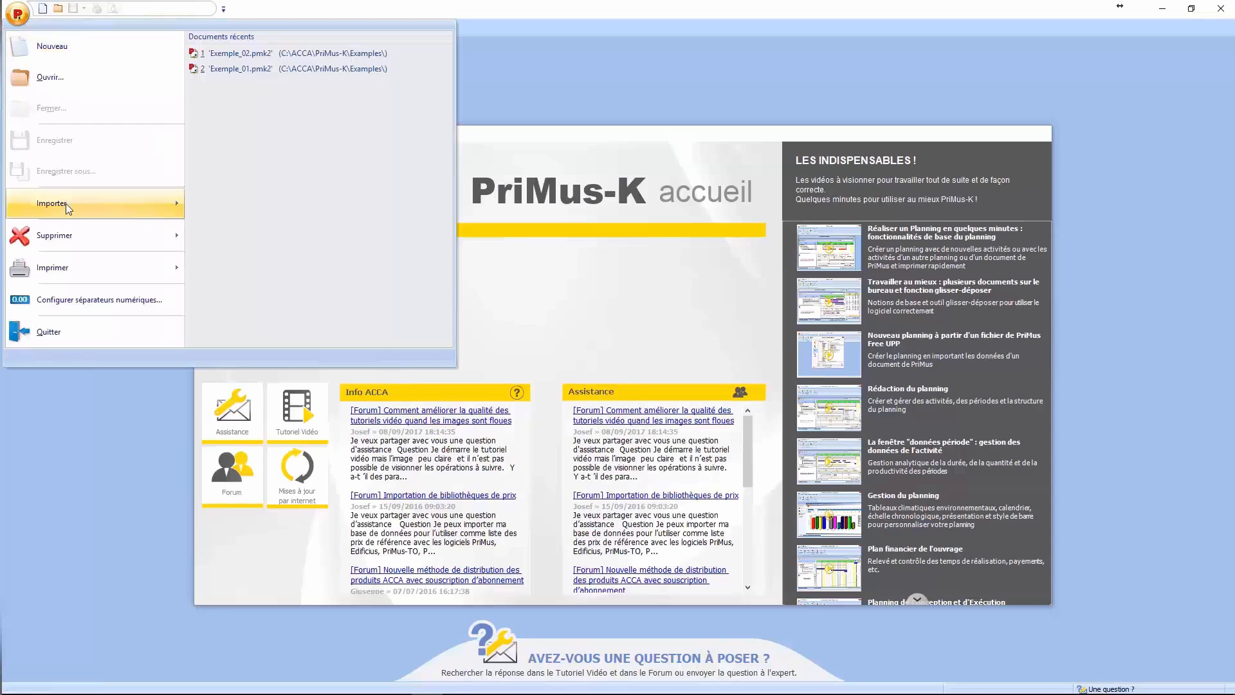
pyautogui.moveTo(66, 203)
pyautogui.click(245, 55)
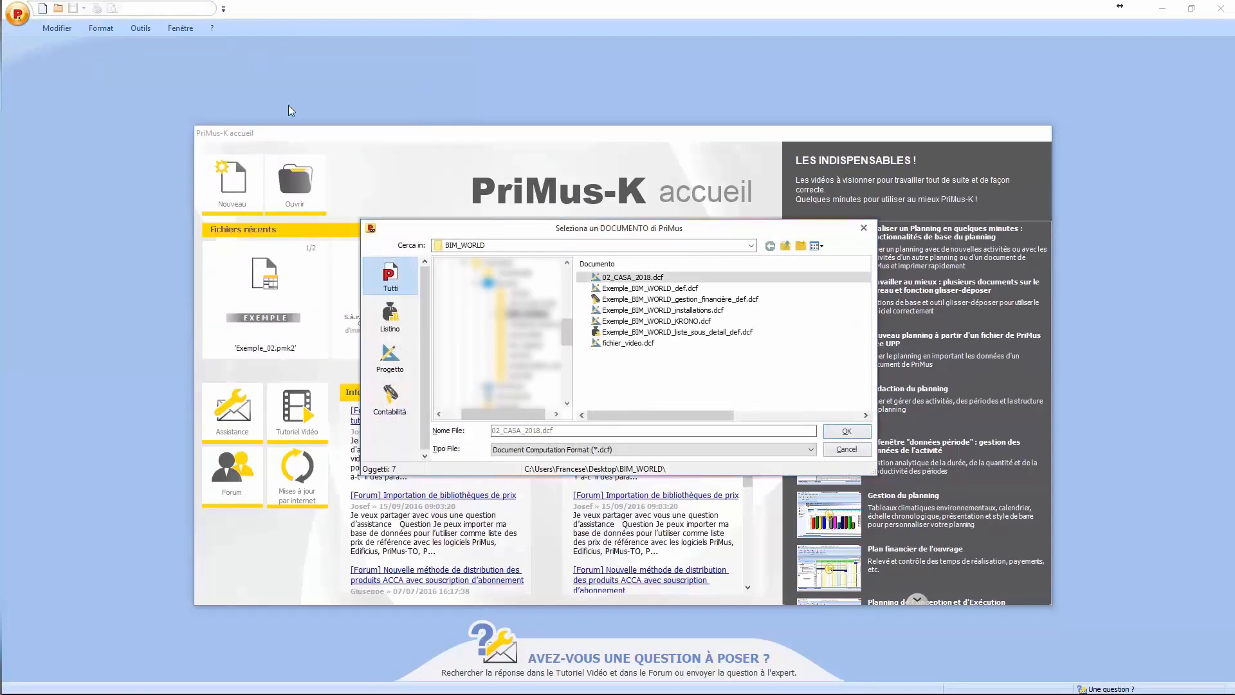
pyautogui.click(697, 321)
pyautogui.click(846, 430)
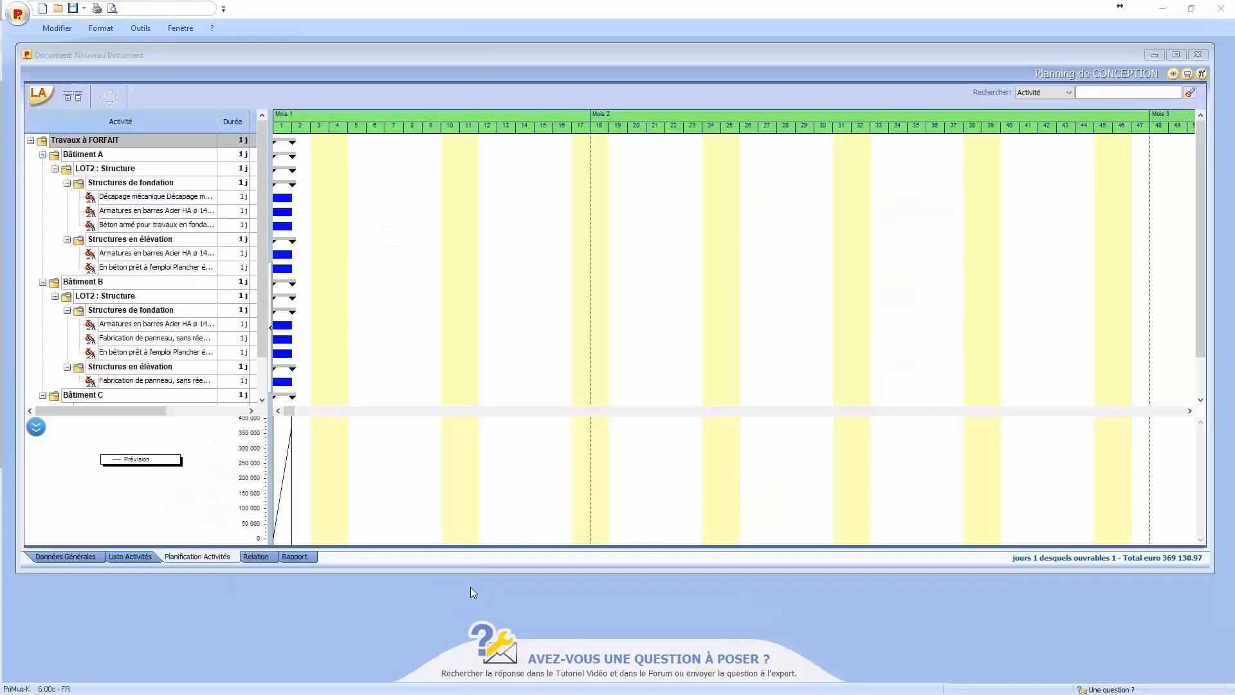
# Step: Schedule "Décapage mécanique" over 13 days and reschedule the "Armatures en barres" bar under Bâtiment A's foundation structures in the Gantt chart
pyautogui.moveTo(261, 310)
pyautogui.mouseDown()
pyautogui.moveTo(260, 365)
pyautogui.moveTo(257, 290)
pyautogui.mouseUp()
pyautogui.moveTo(283, 197); pyautogui.dragTo(926, 199)
pyautogui.click(283, 211)
pyautogui.moveTo(334, 214); pyautogui.dragTo(1041, 212)
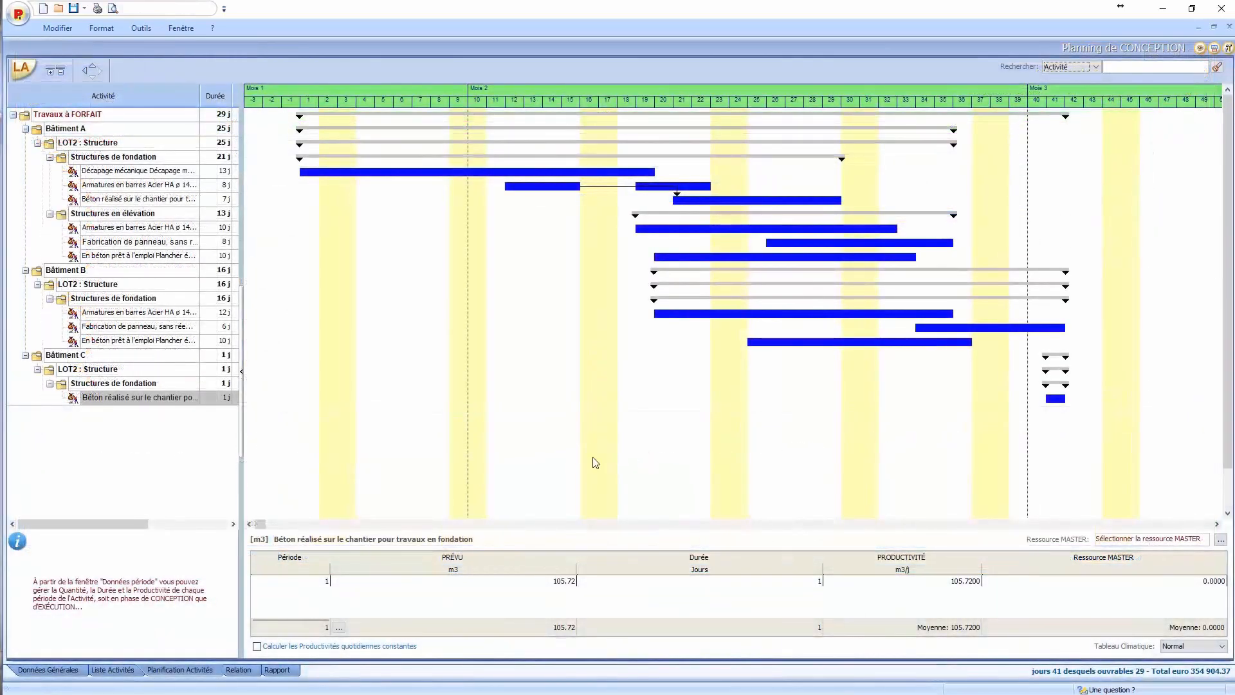
# Step: Assign "[A.02.005] Équipe type B" as the master resource of Bâtiment C's "Béton réalisé sur le chantier pour travaux en fondation" activity
pyautogui.click(128, 672)
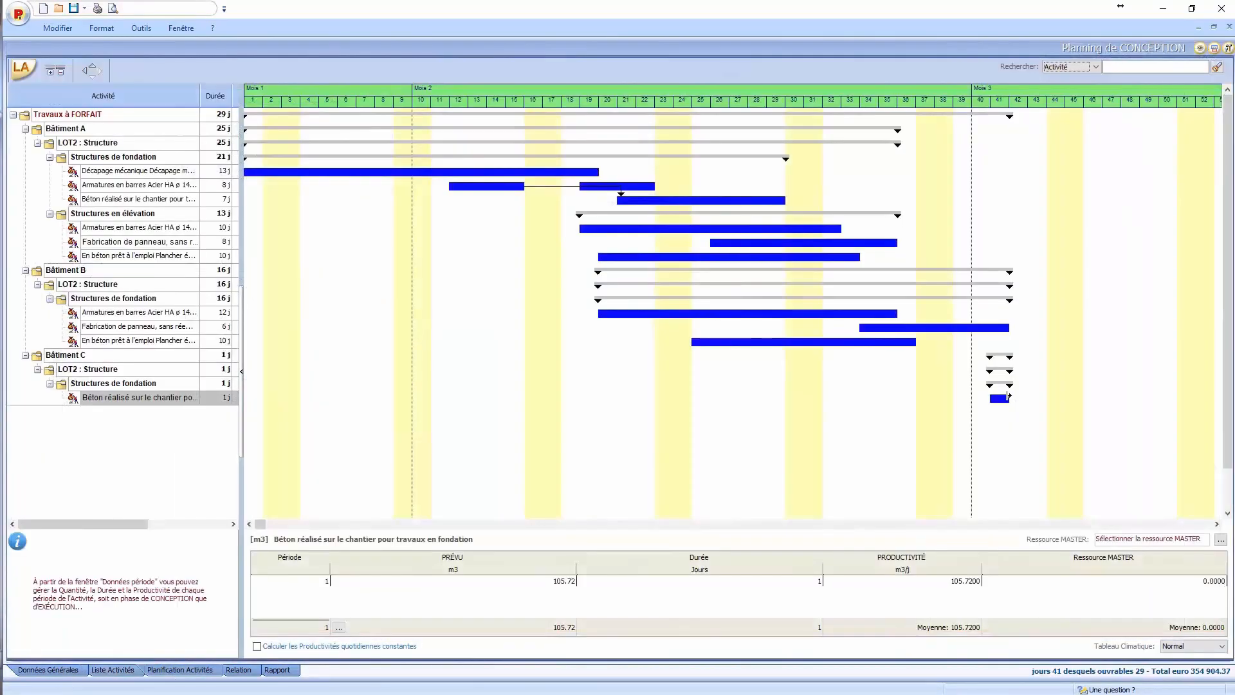
pyautogui.click(998, 399)
pyautogui.click(1221, 539)
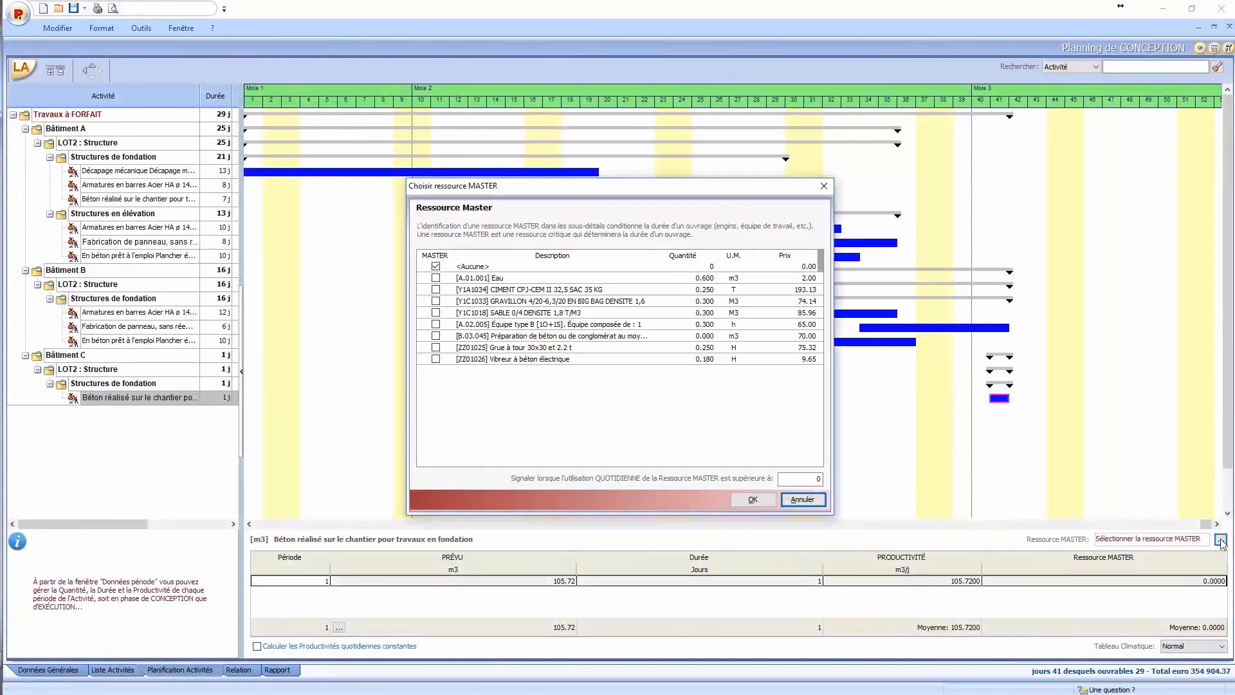
pyautogui.click(436, 325)
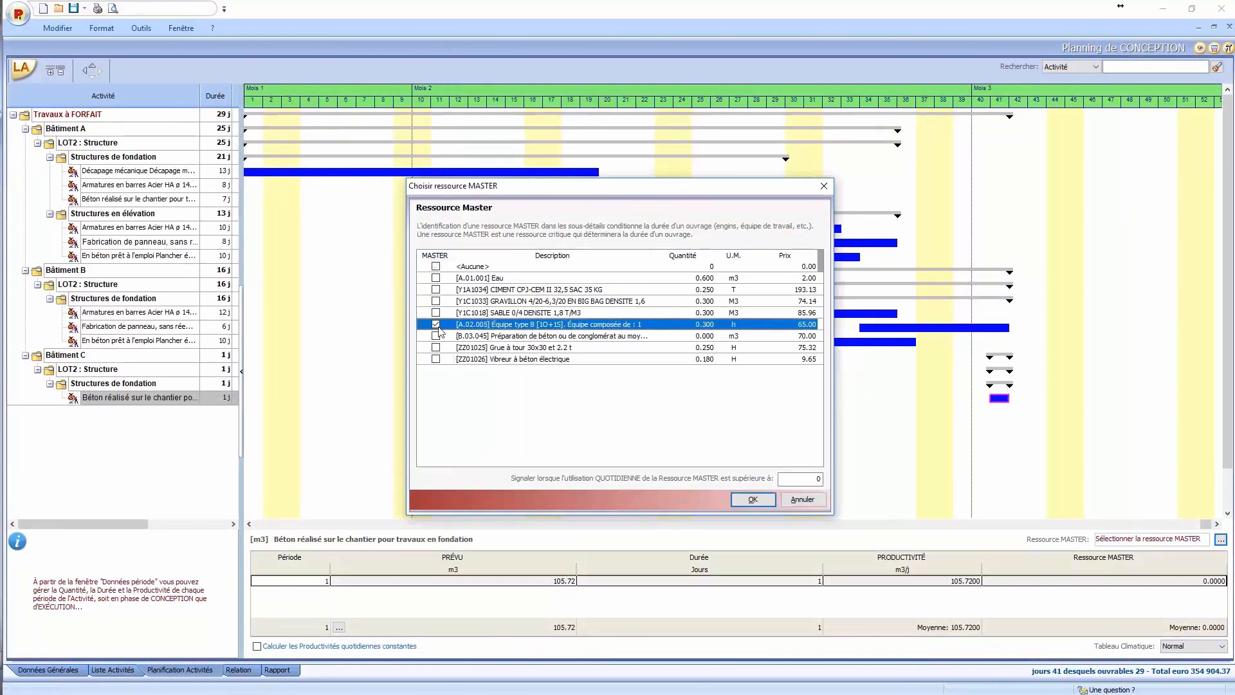
pyautogui.click(753, 499)
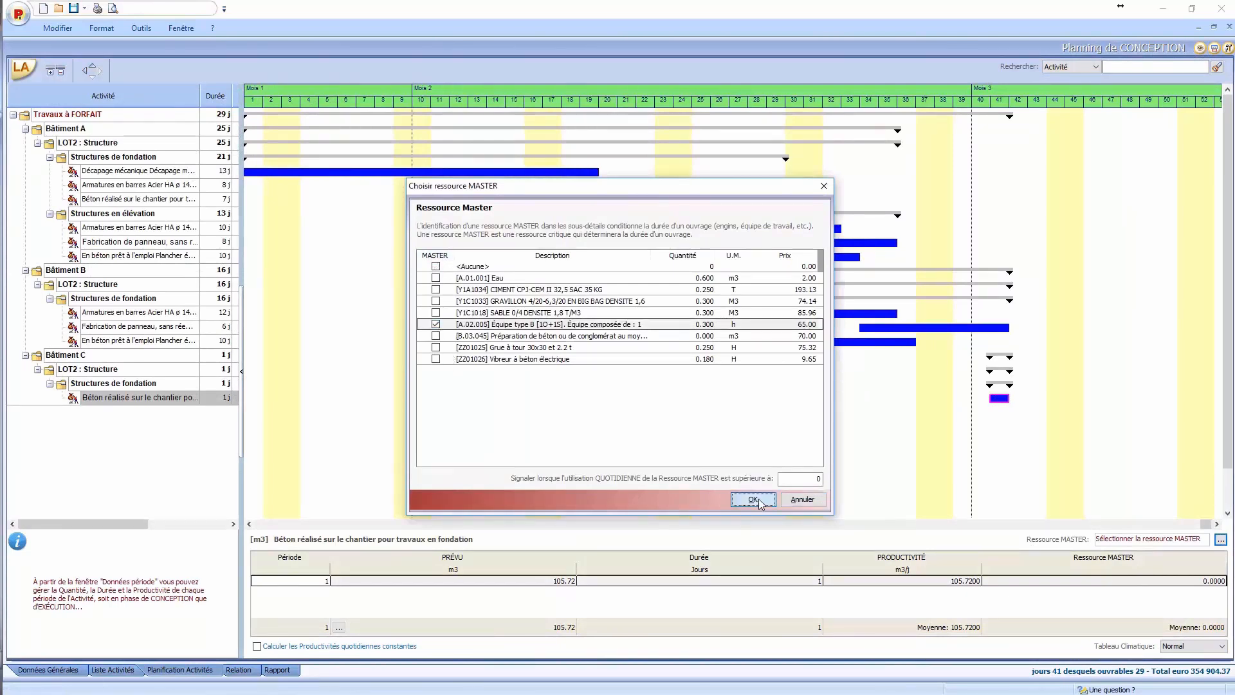
# Step: Calculate the Bâtiment C concrete activity's duration from a daily master resource use of 8 h/j
pyautogui.click(815, 582)
pyautogui.click(814, 582)
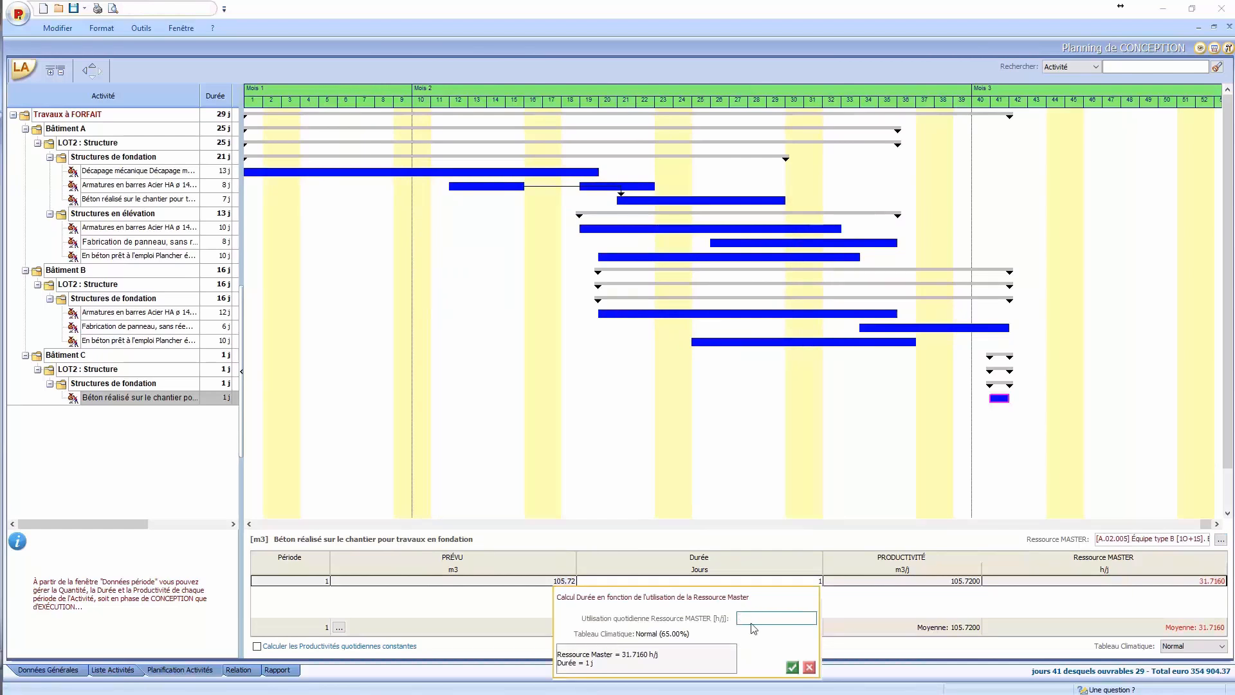
pyautogui.write('8')
pyautogui.click(791, 668)
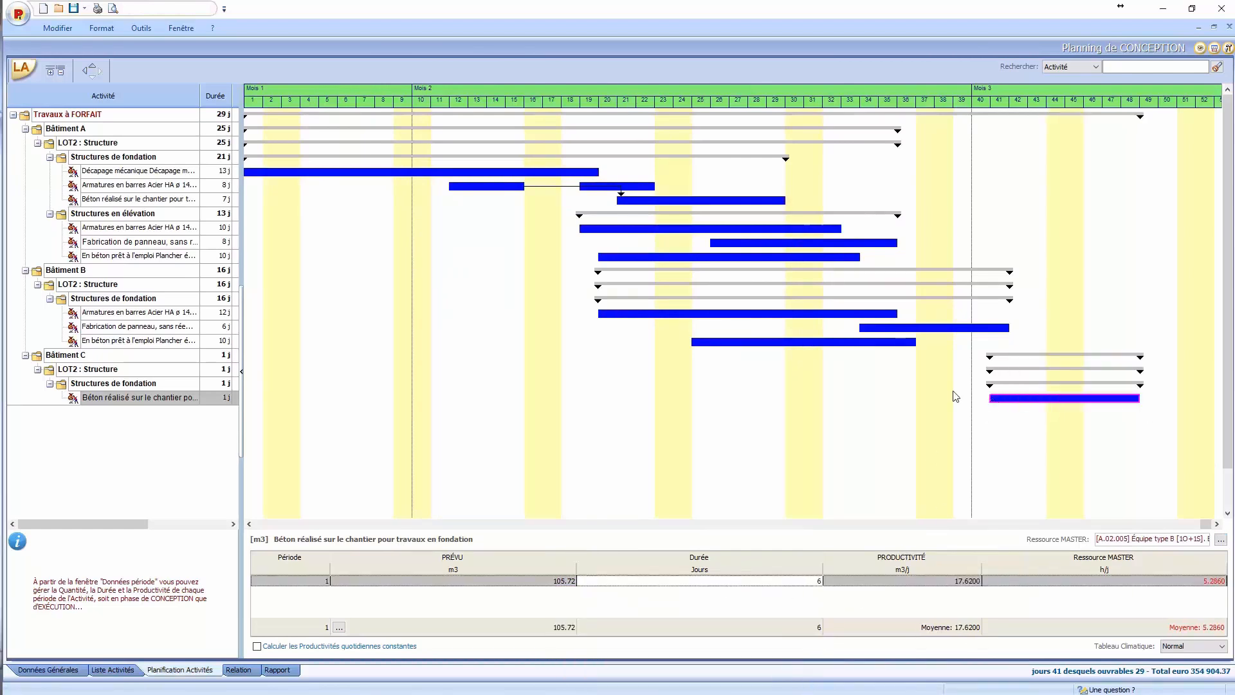
# Step: Switch to the execution planning and record progress over about 60% of the "Armatures en barres" bar under Bâtiment B
pyautogui.click(1201, 47)
pyautogui.click(1204, 83)
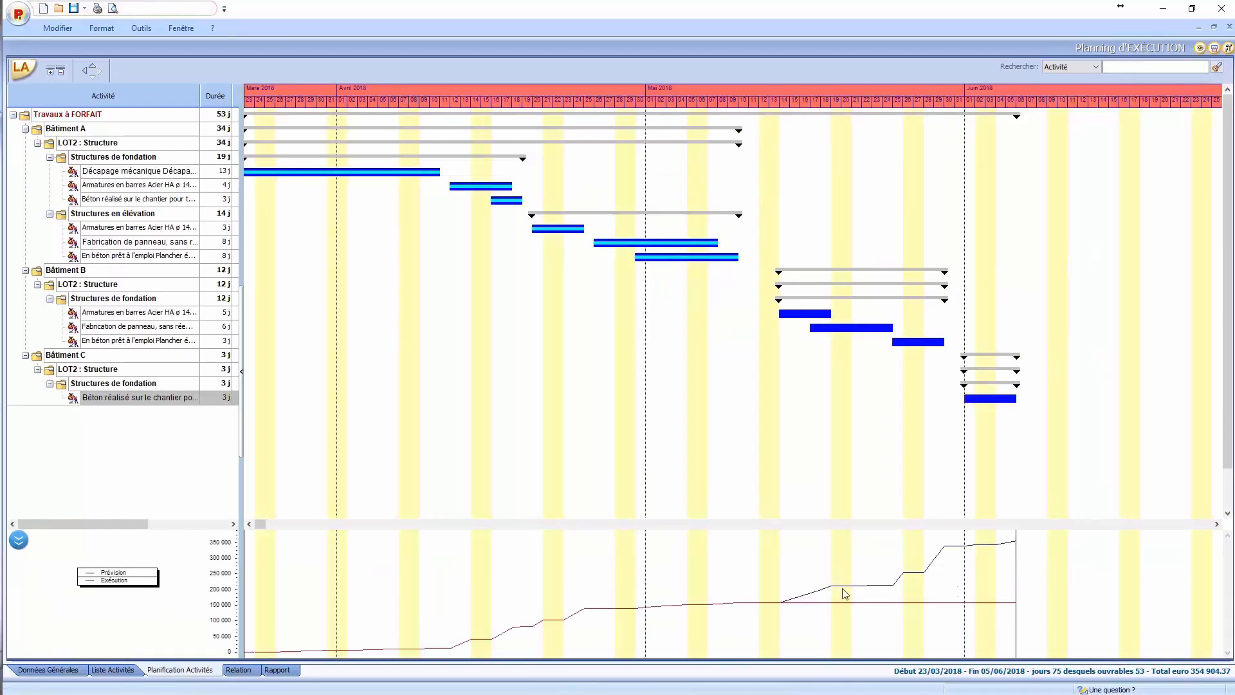
pyautogui.moveTo(864, 588)
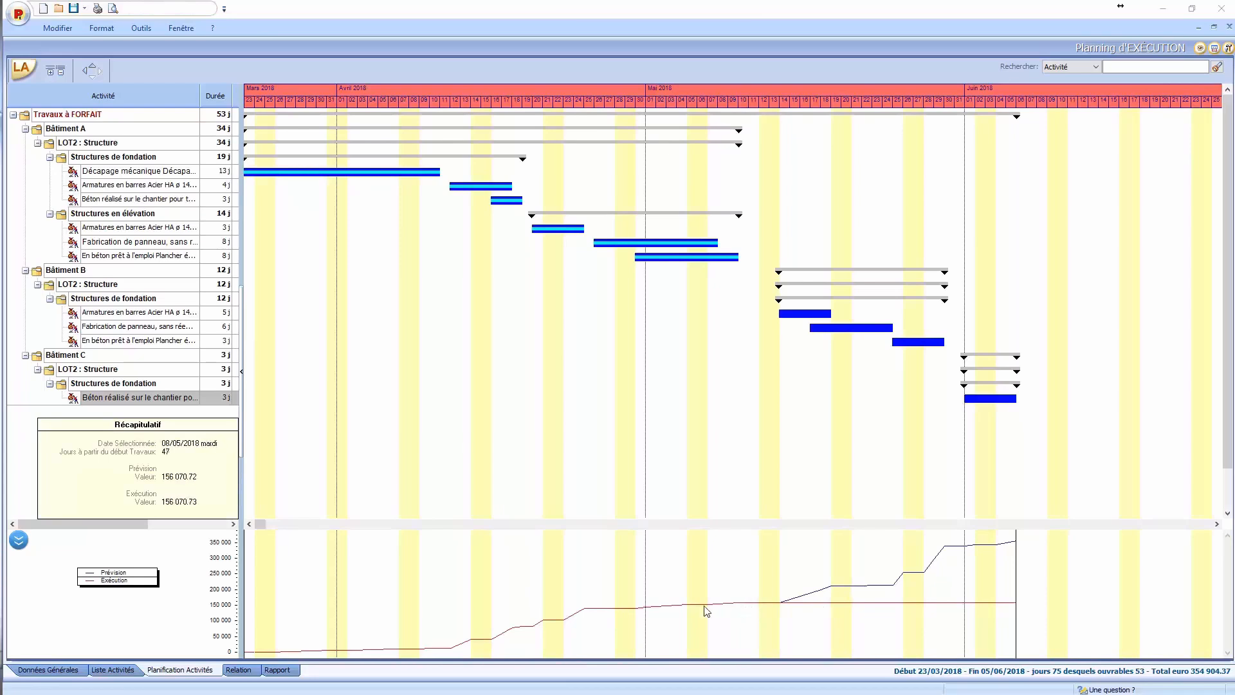
pyautogui.moveTo(777, 316); pyautogui.dragTo(811, 318)
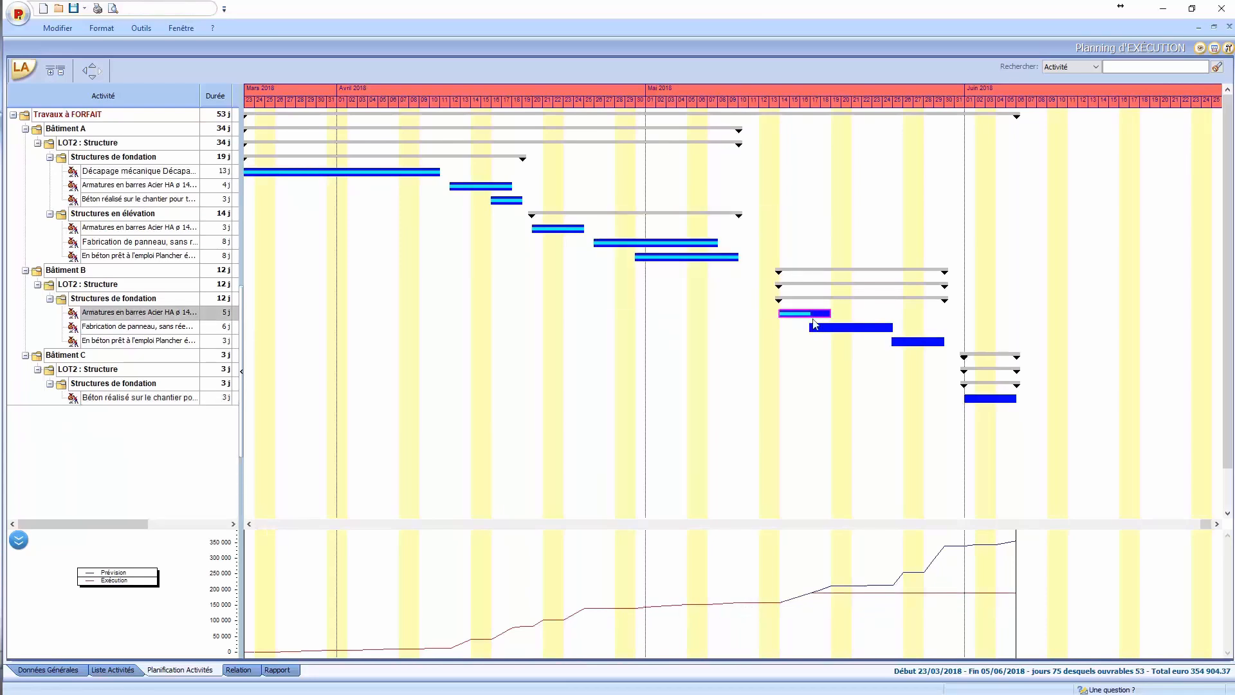
# Step: Search the financial plan by ÉAT, checking the dates and amounts of ÉAT n.1, n.2, n.3 and n.5
pyautogui.click(18, 541)
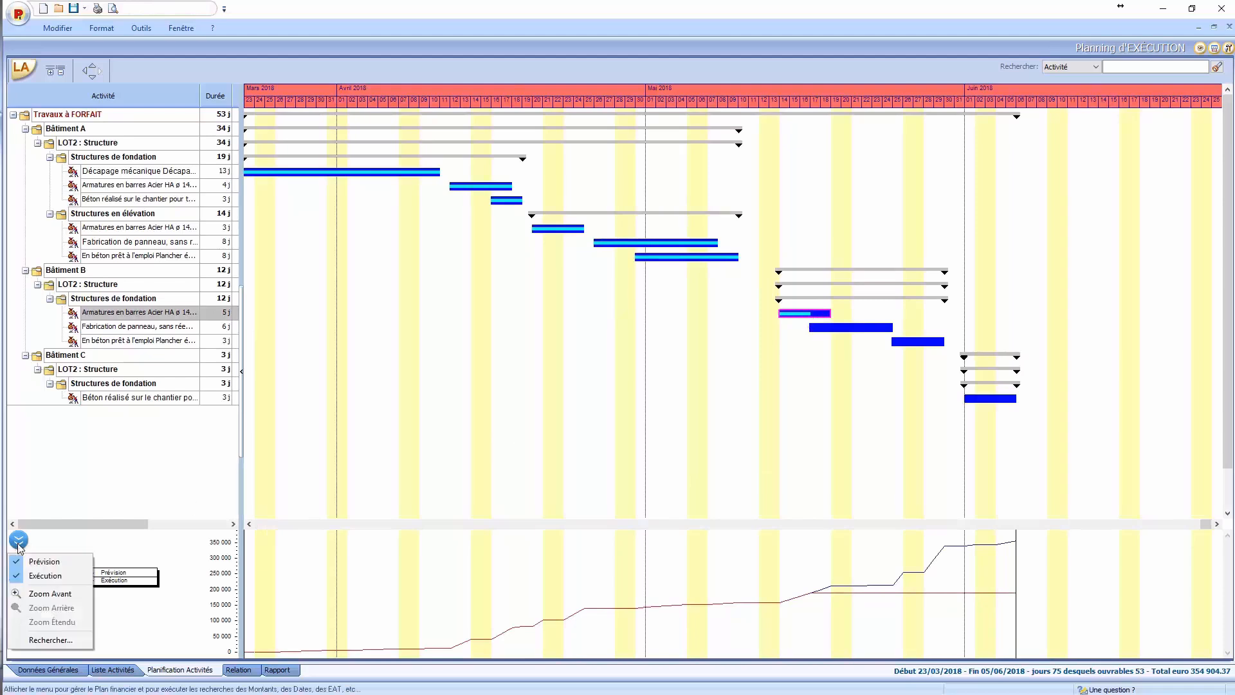
pyautogui.click(48, 640)
pyautogui.click(183, 556)
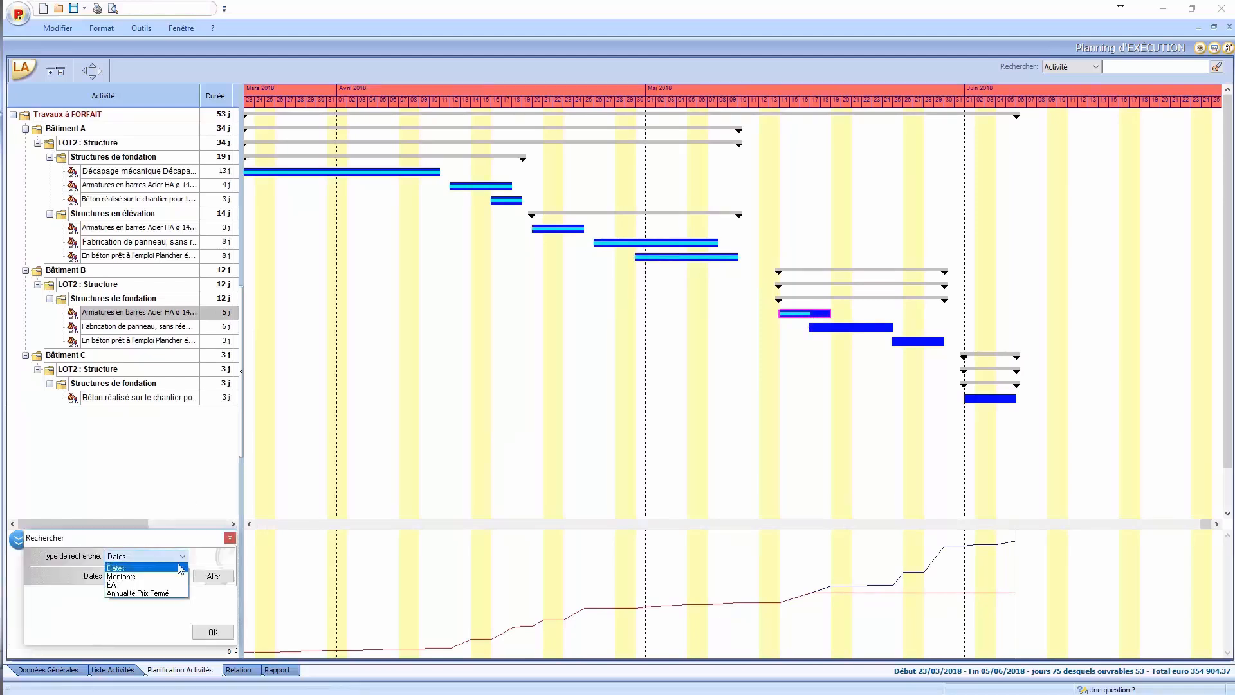
pyautogui.click(169, 584)
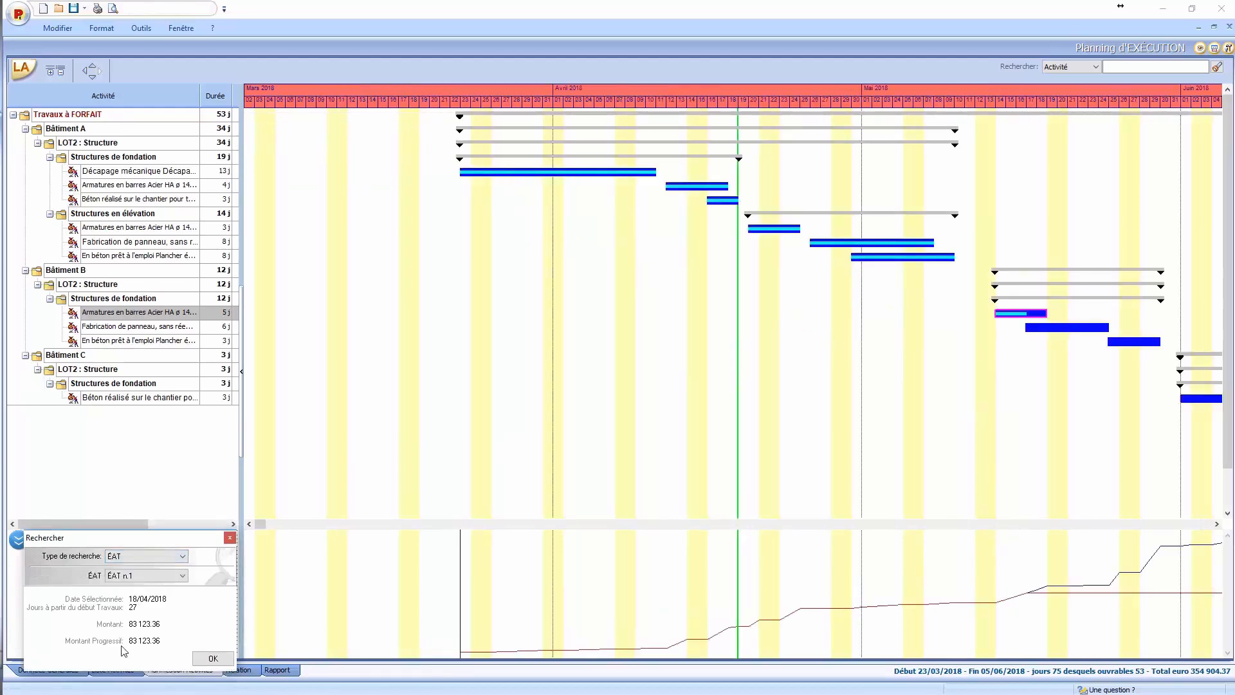
pyautogui.click(182, 575)
pyautogui.click(161, 596)
pyautogui.click(183, 576)
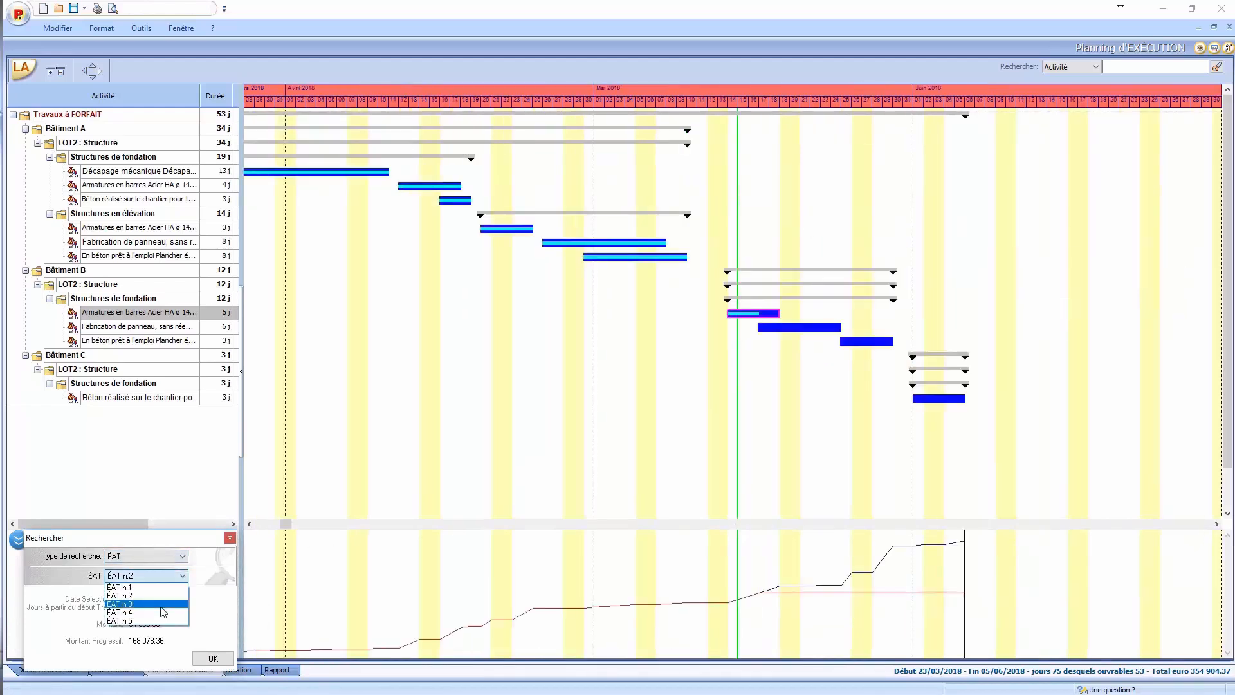
pyautogui.click(160, 604)
pyautogui.click(183, 575)
pyautogui.click(147, 621)
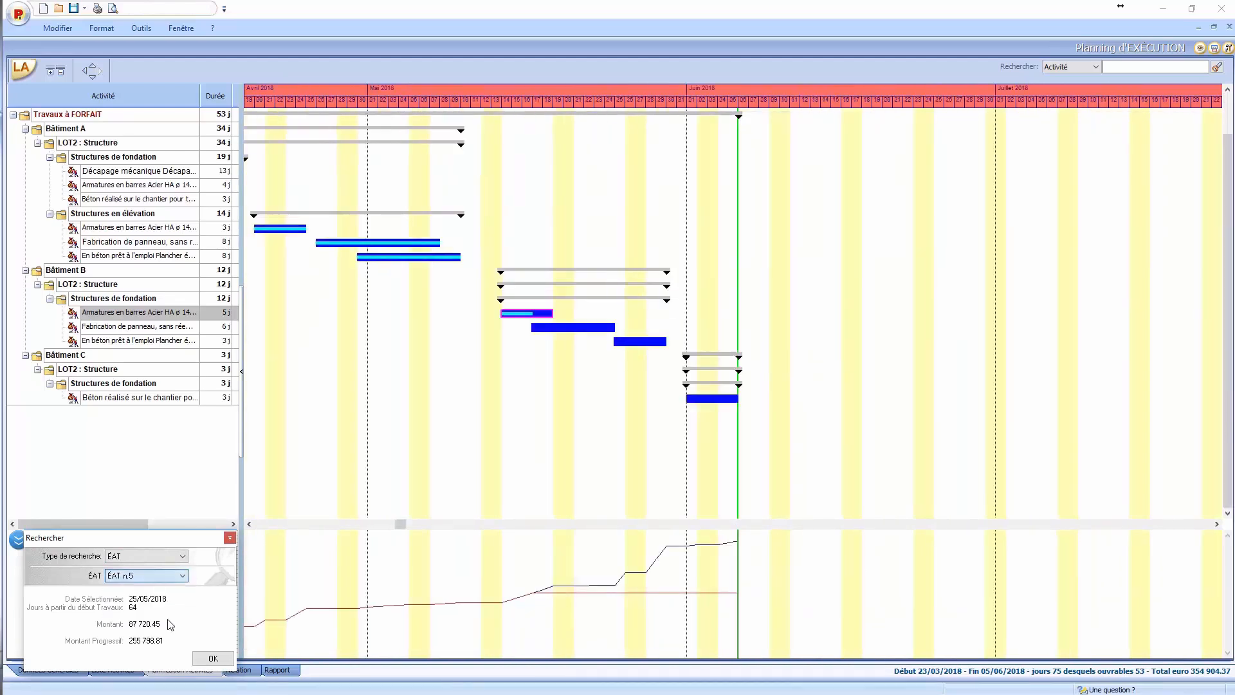
pyautogui.click(230, 538)
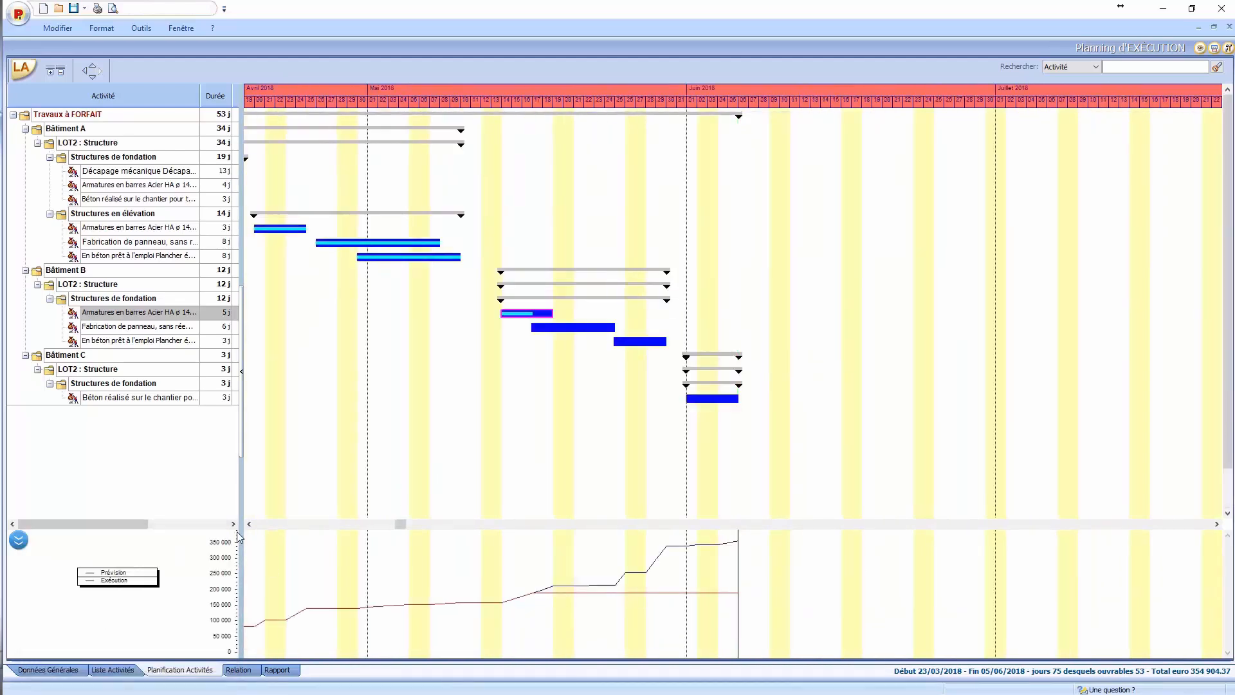
# Step: Review the Relation document of the execution programme, including its climate table and payment certificate list
pyautogui.click(239, 670)
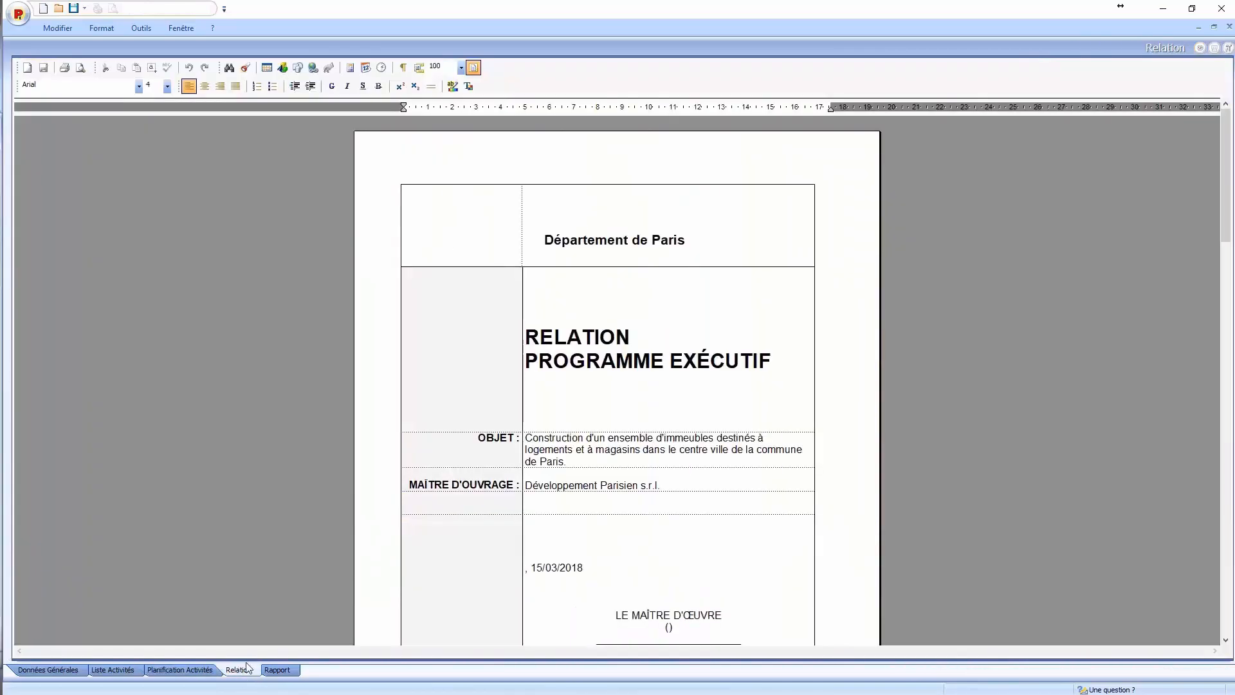
pyautogui.scroll(-20, 711, 397)
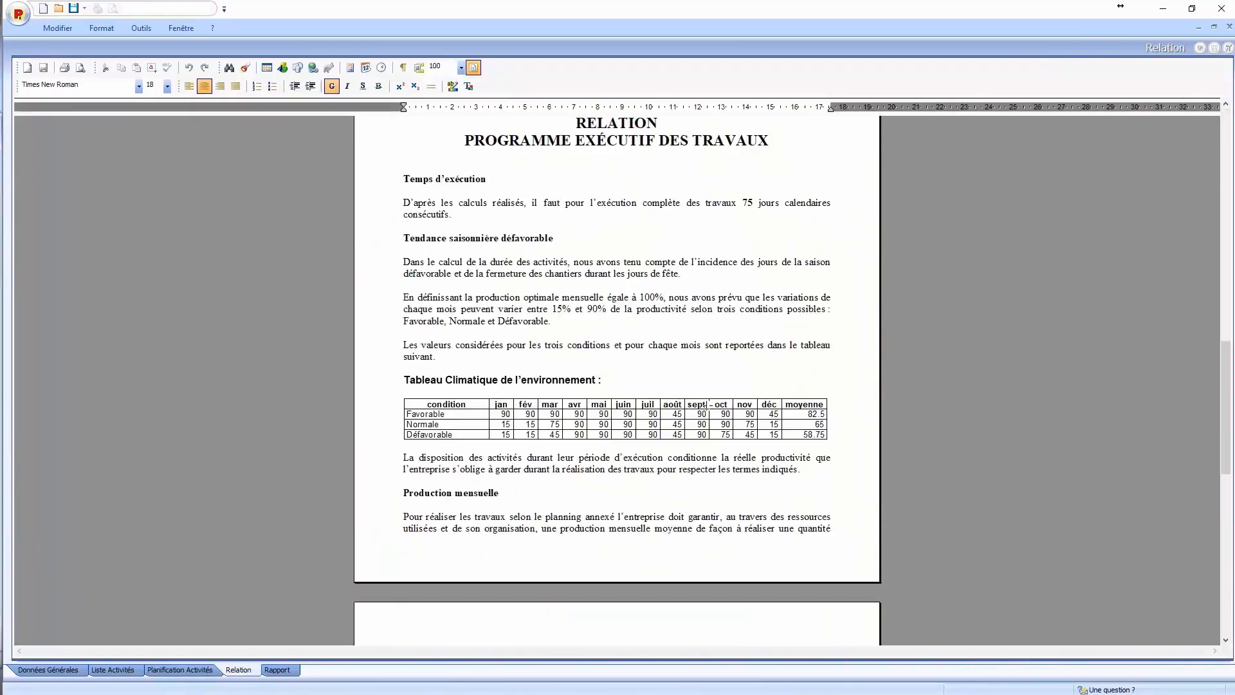
pyautogui.scroll(-8, 708, 406)
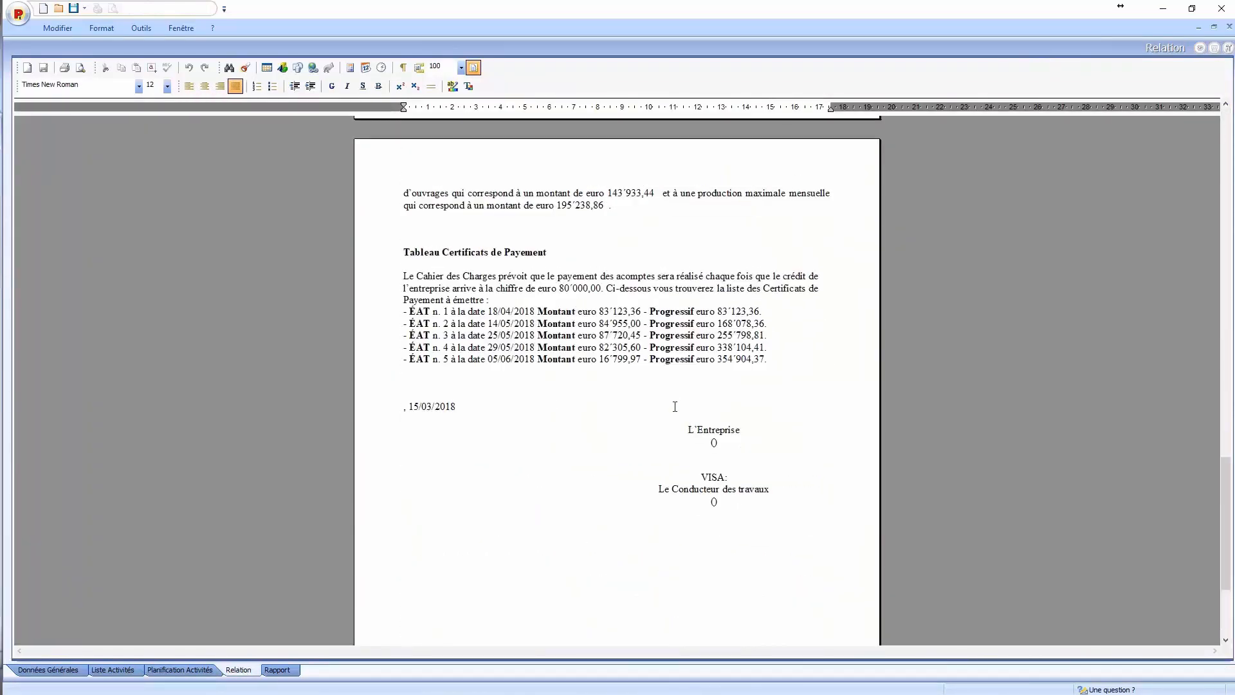
pyautogui.scroll(2, 557, 484)
# Step: Preview the printout of the execution planning's Gantt chart and financial curve, and close the preview
pyautogui.click(180, 670)
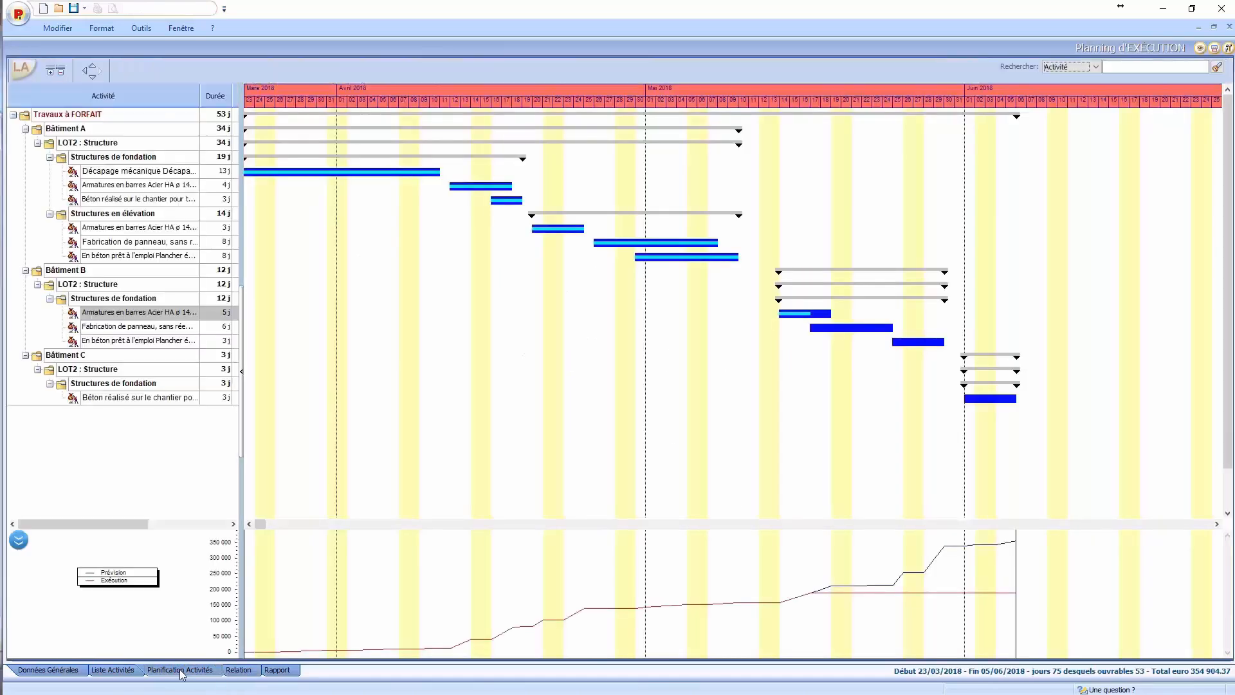
pyautogui.click(99, 9)
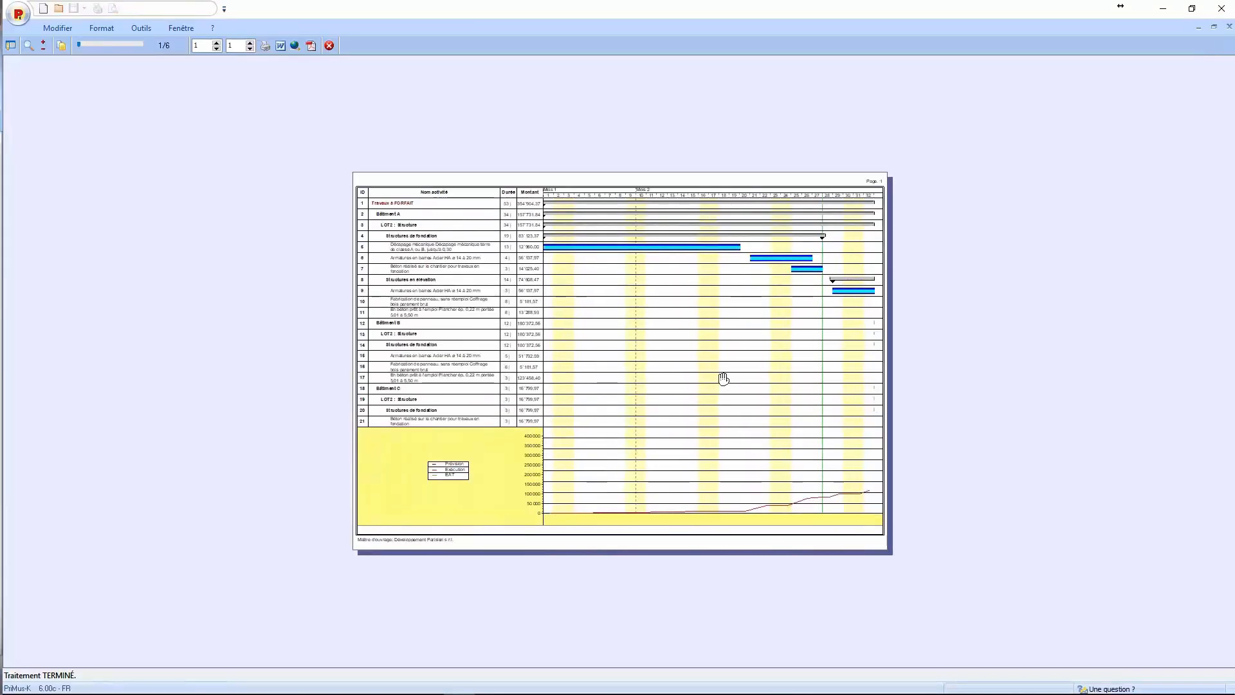
pyautogui.click(329, 45)
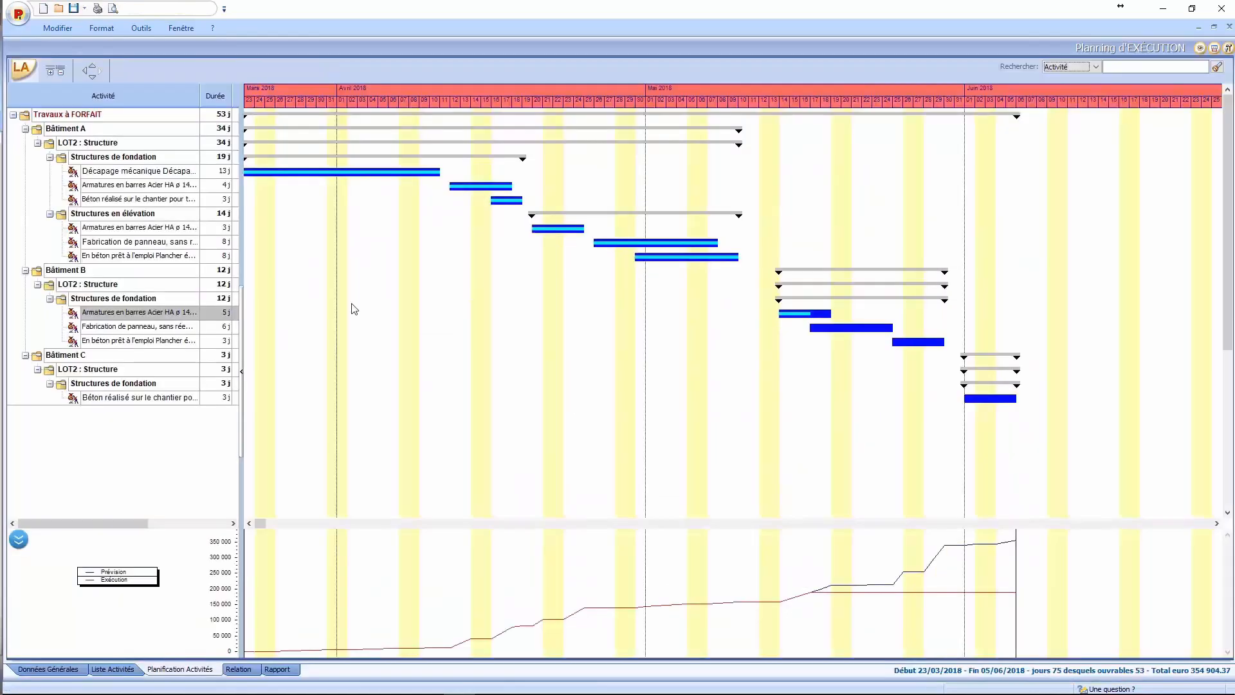
# Step: Compose the Contrôle report of completed work by date at 23/03/2018, and return to the report settings
pyautogui.click(287, 673)
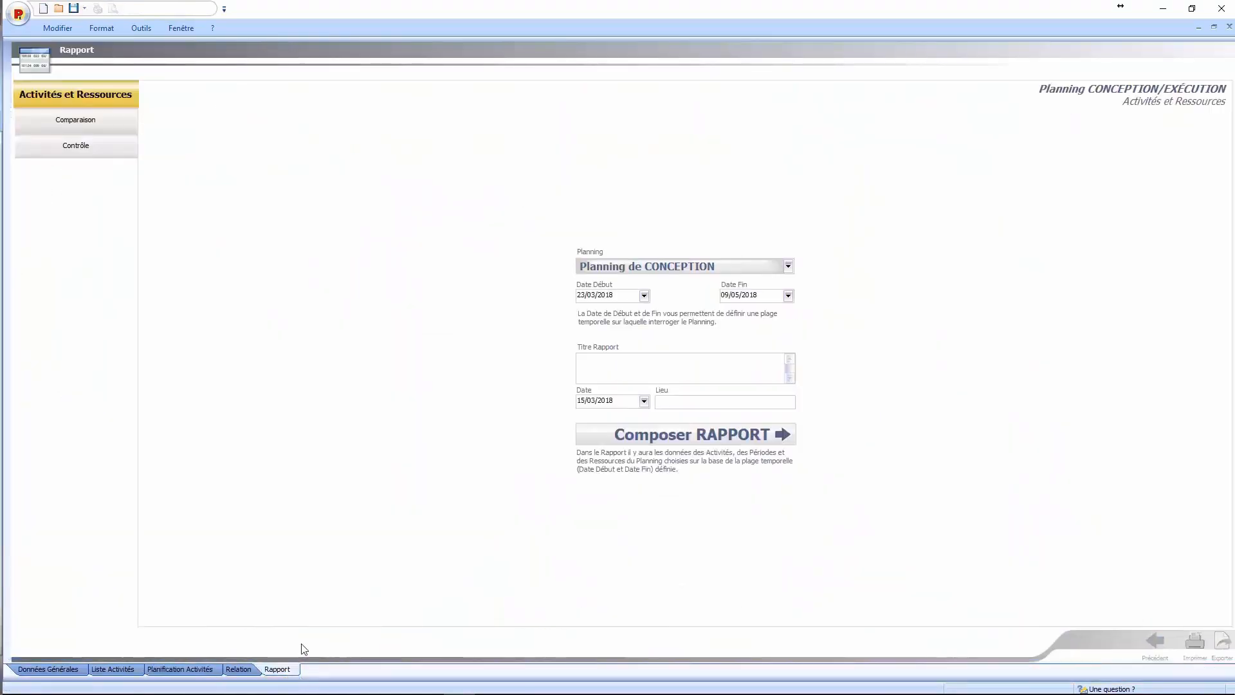
pyautogui.click(89, 150)
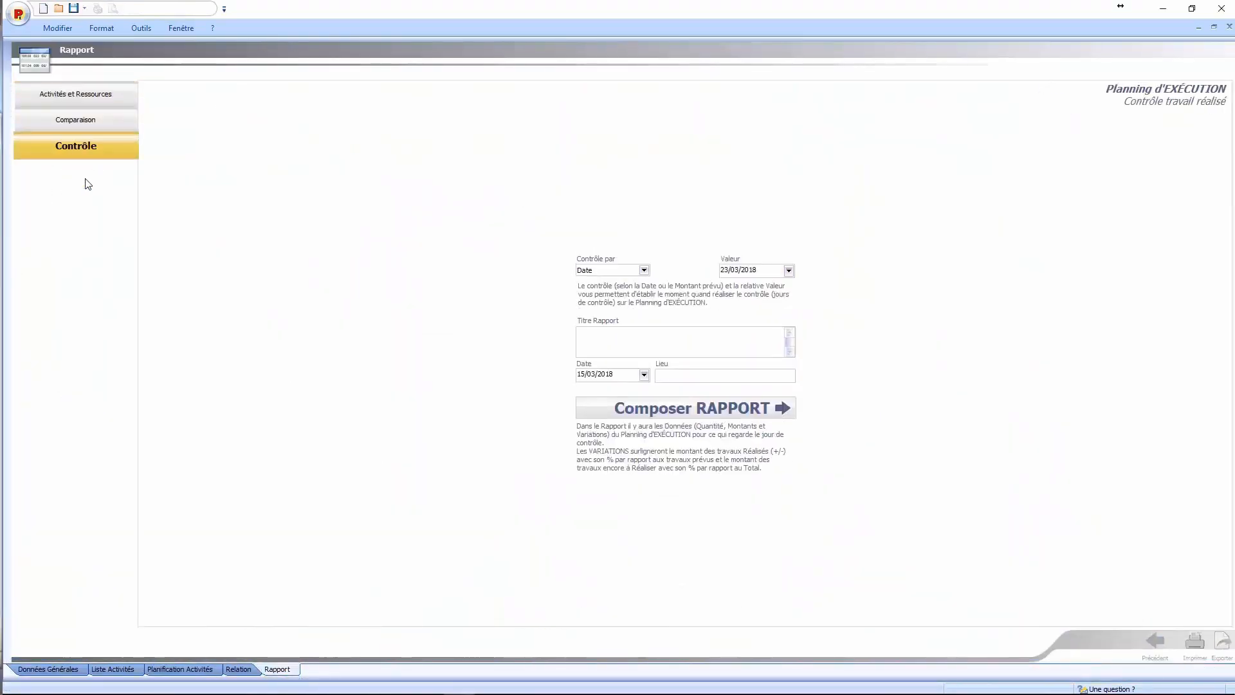
pyautogui.click(675, 416)
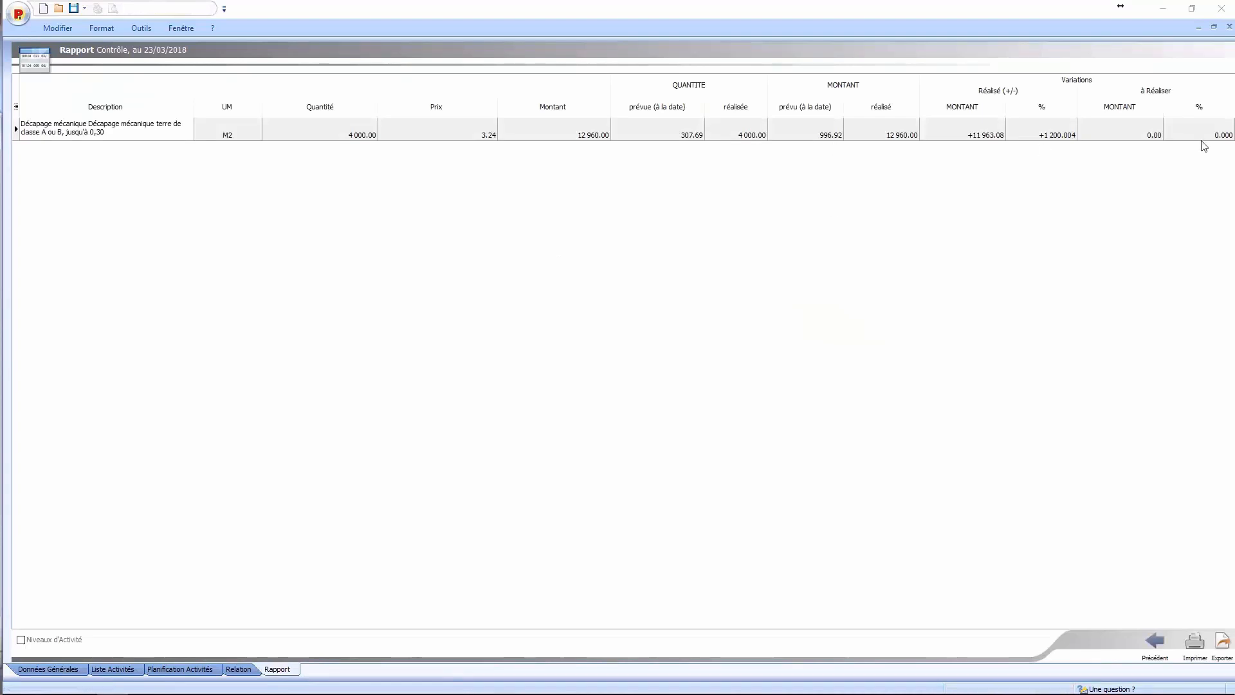
pyautogui.click(1155, 640)
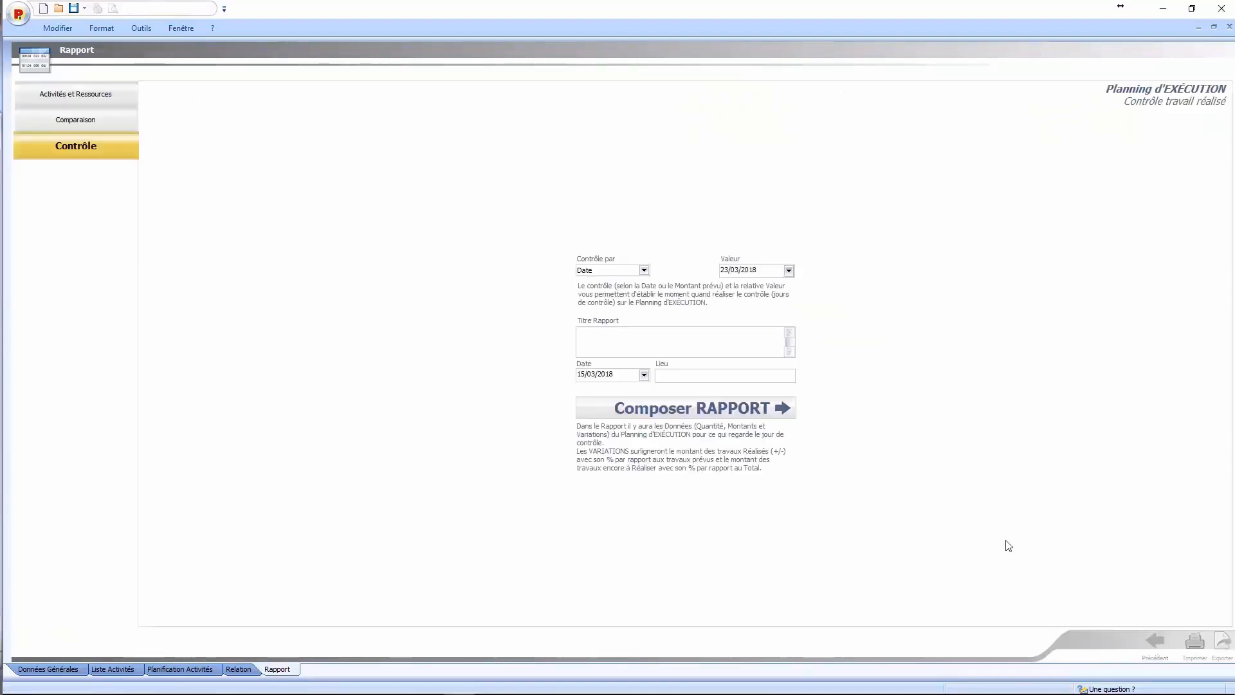
# Step: Compose the Comparaison report between the conception and execution plannings
pyautogui.click(75, 94)
pyautogui.click(73, 117)
pyautogui.click(724, 382)
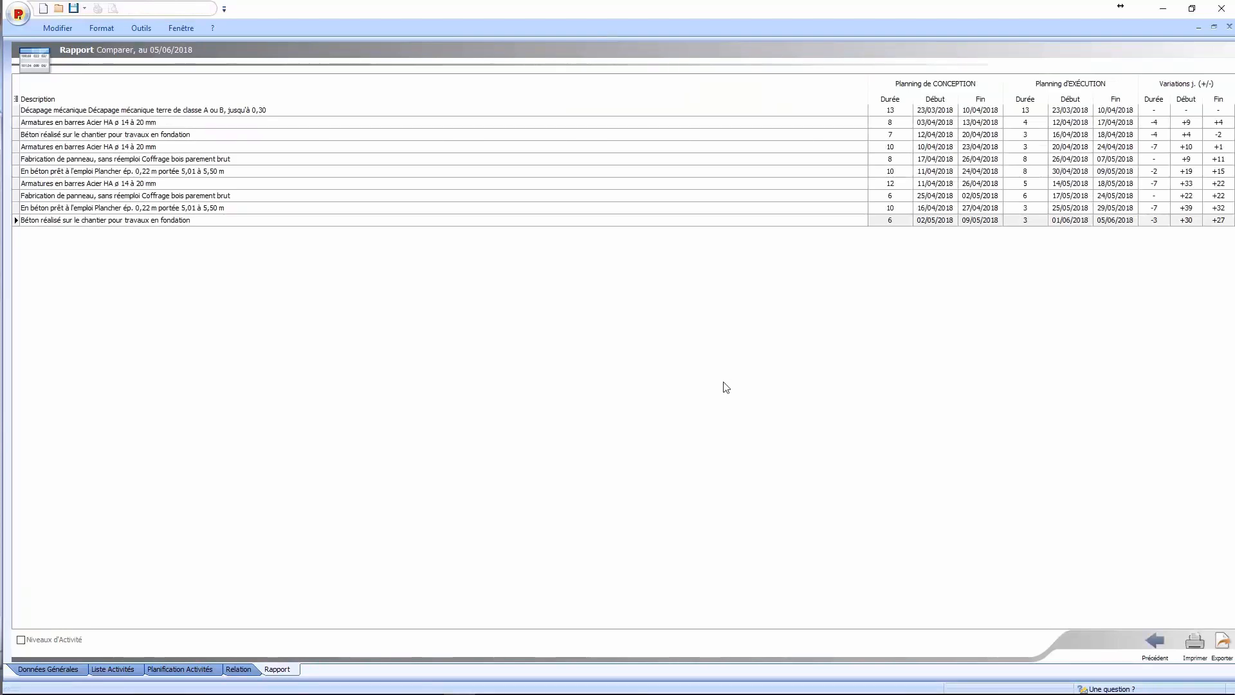